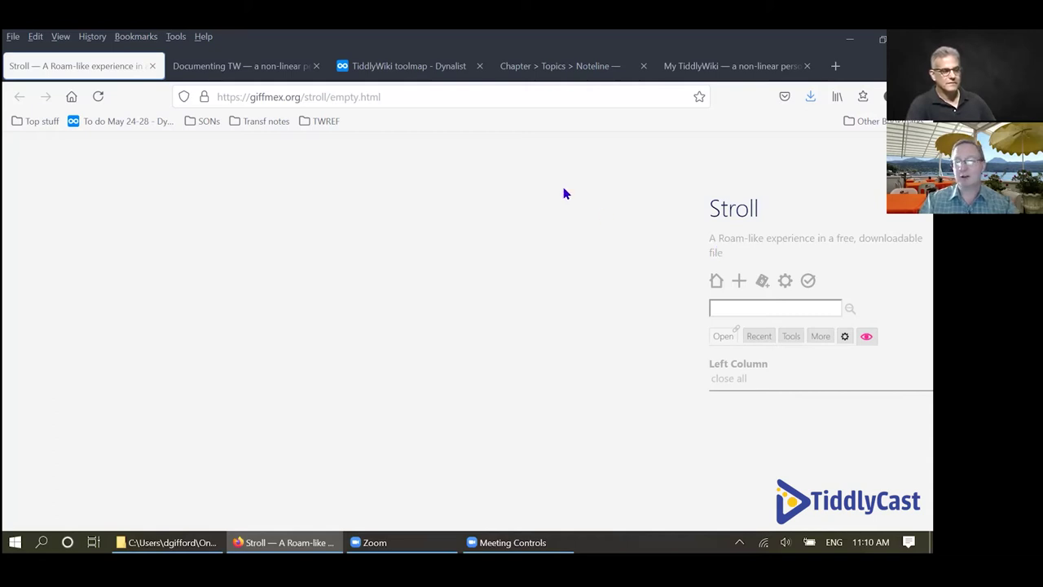
# Step: Start a new tiddler with a '* [[New' link, then delete the unwanted draft
pyautogui.click(738, 282)
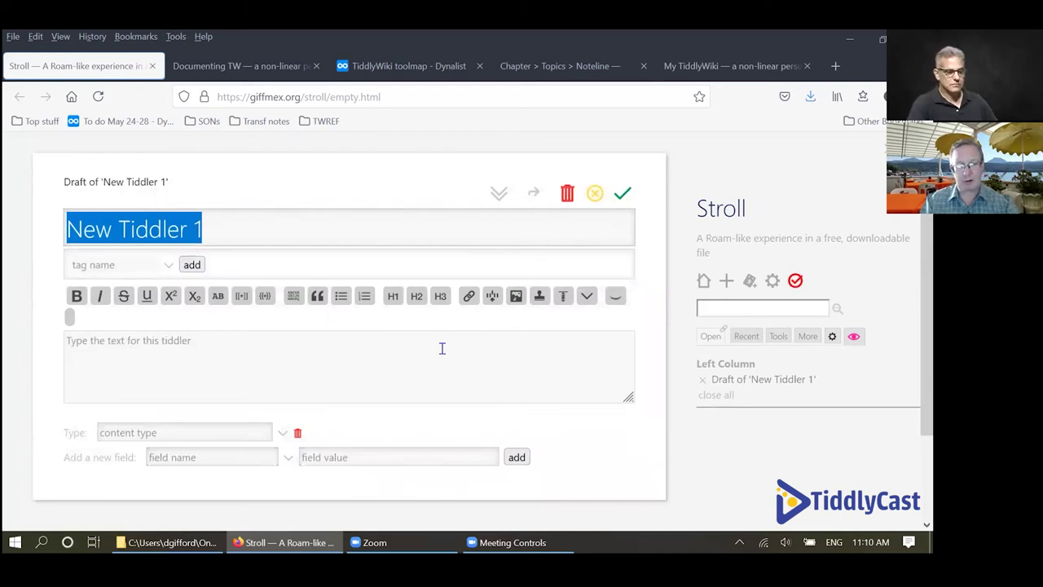
pyautogui.click(411, 350)
pyautogui.write('*')
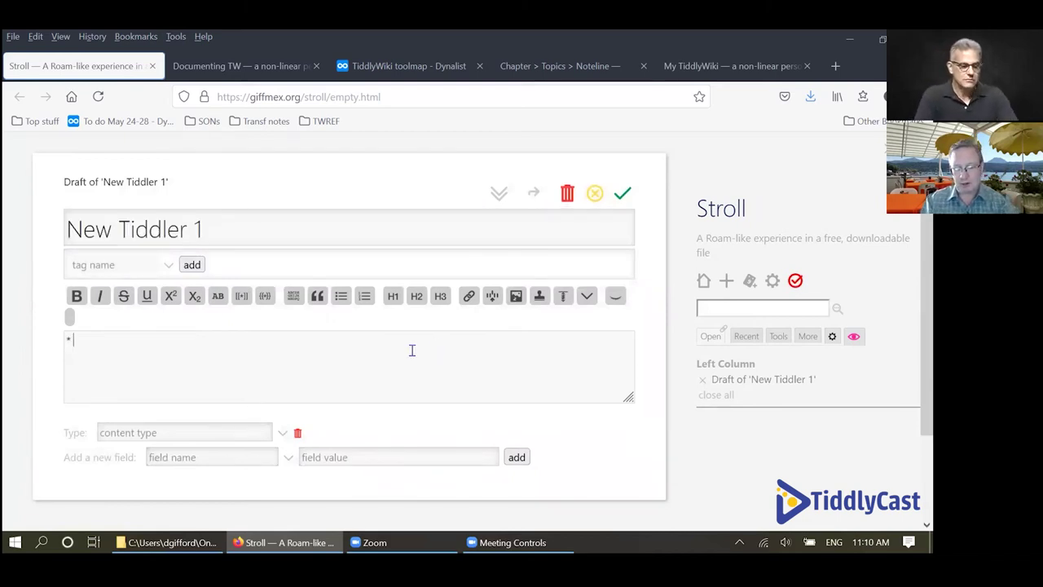
pyautogui.write(' [[New')
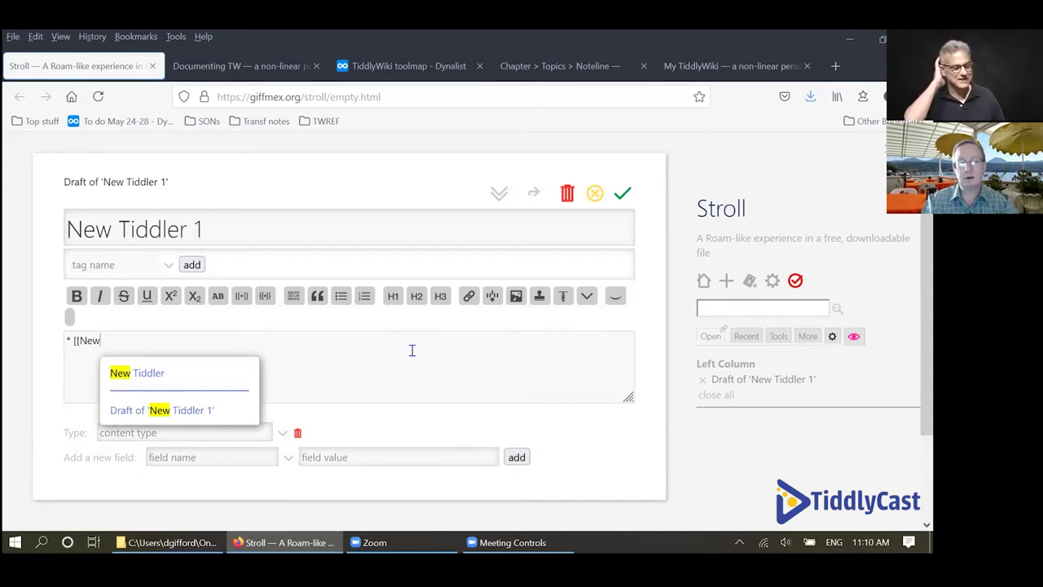
pyautogui.click(567, 193)
pyautogui.click(532, 357)
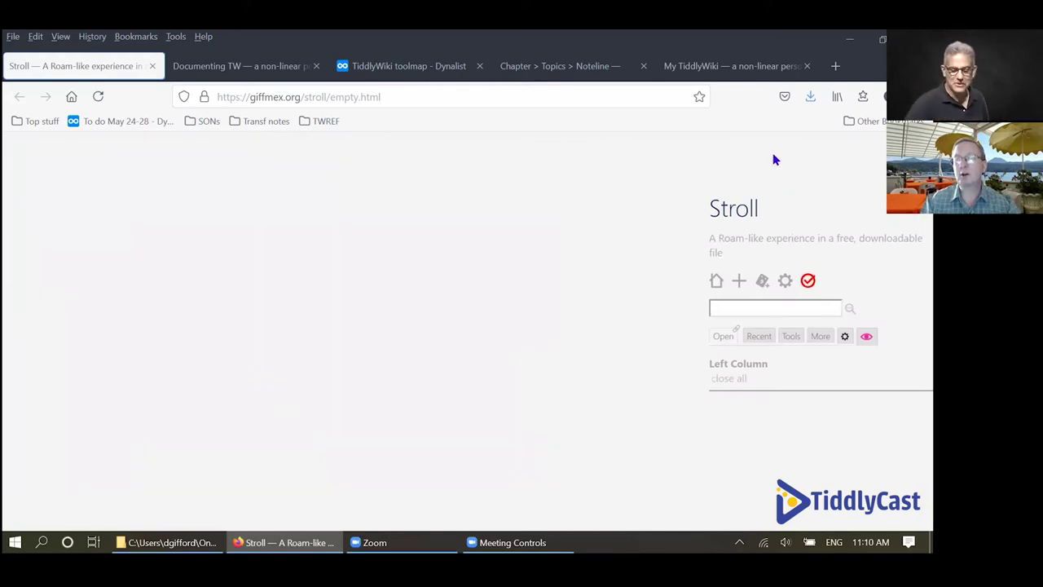
pyautogui.click(738, 281)
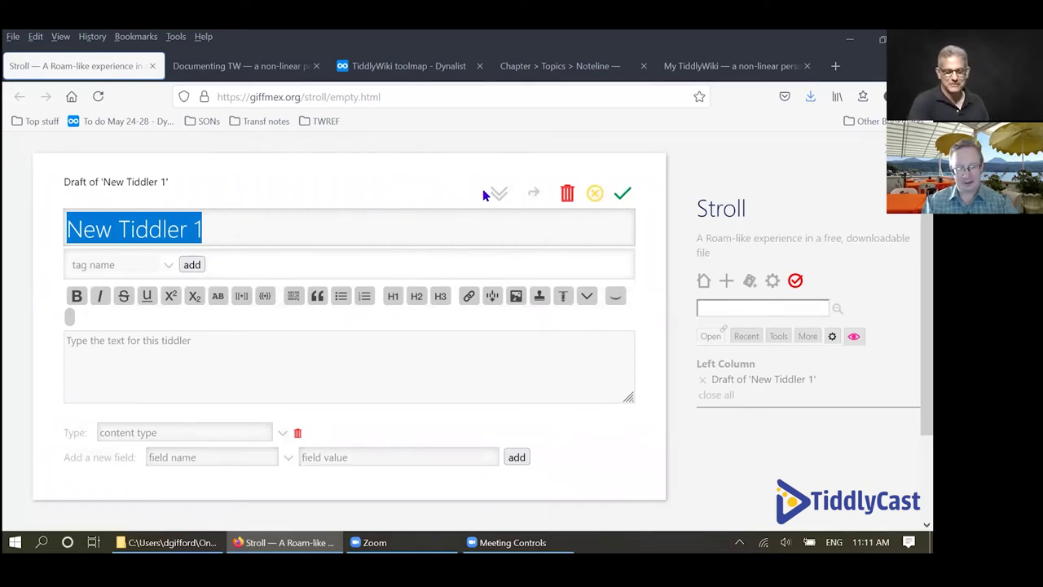
pyautogui.write('Steve at SUNY')
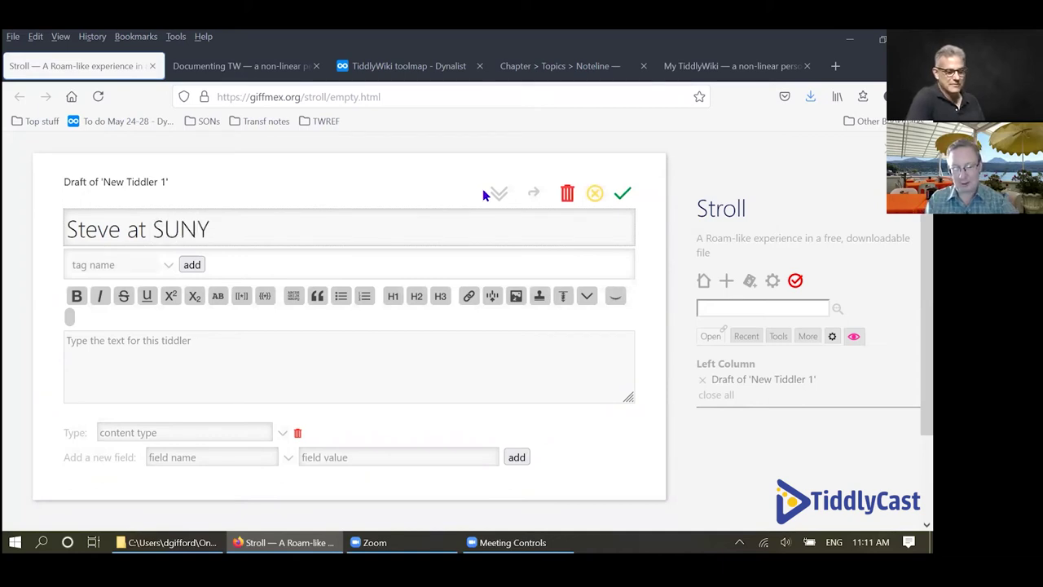
pyautogui.write('POLY')
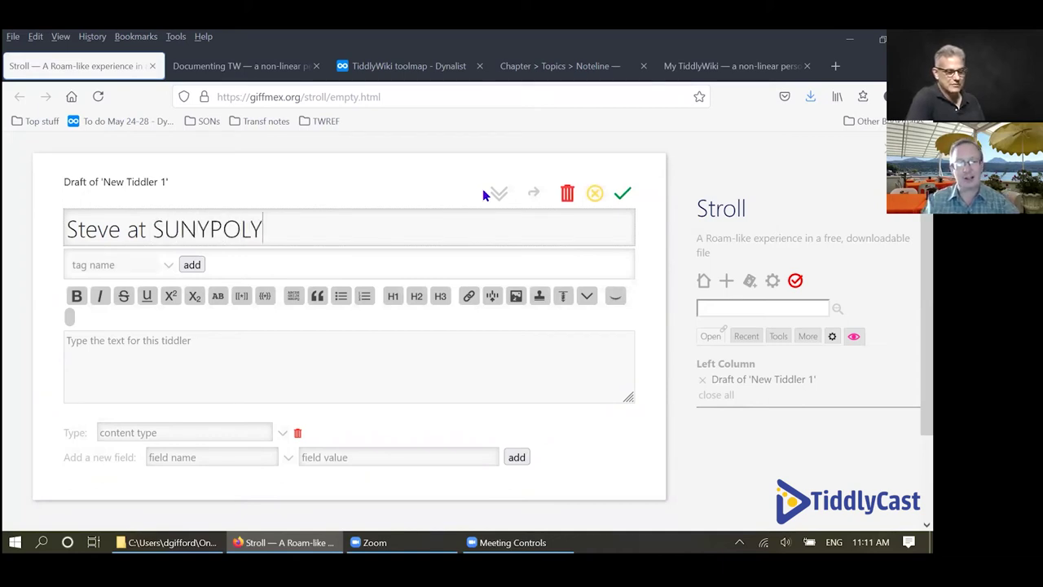
pyautogui.click(273, 346)
pyautogui.write('*')
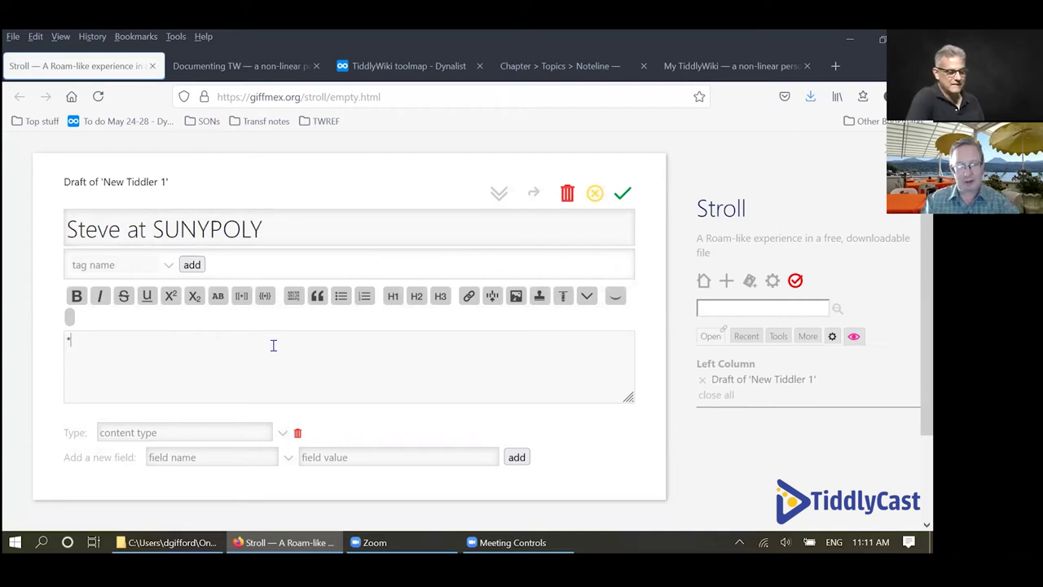
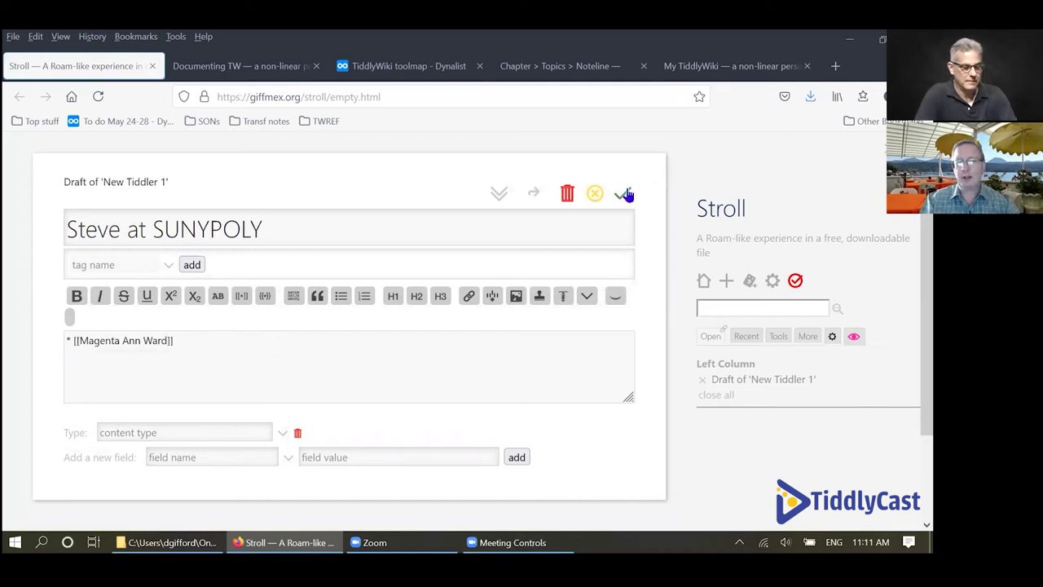
pyautogui.click(623, 194)
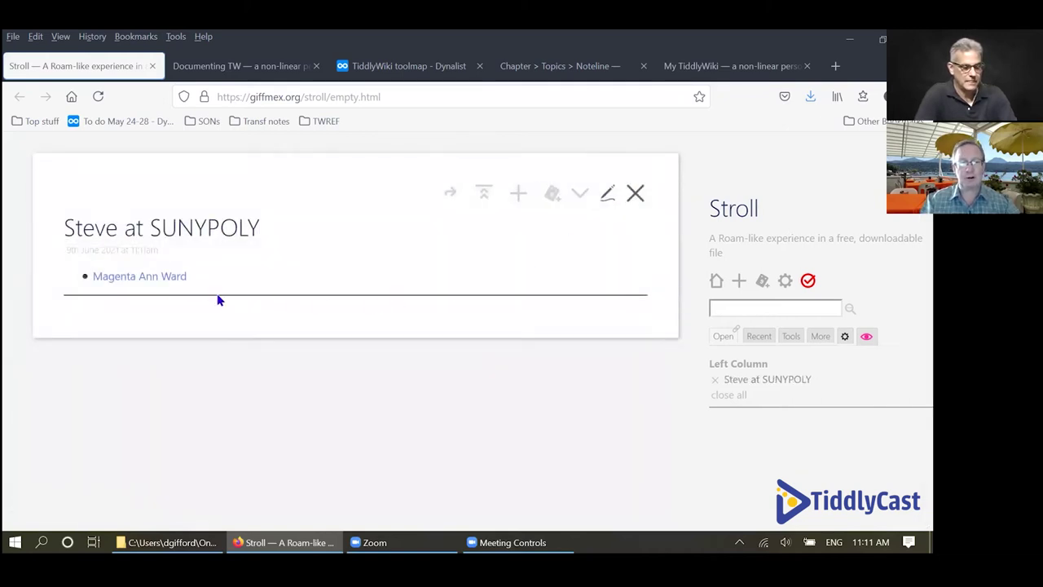
pyautogui.click(163, 277)
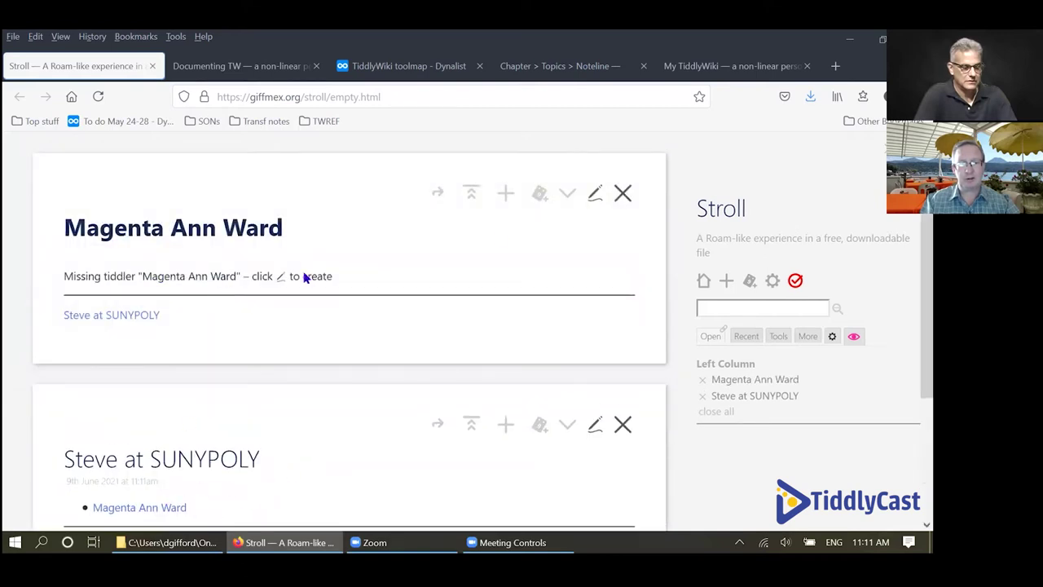
pyautogui.click(595, 193)
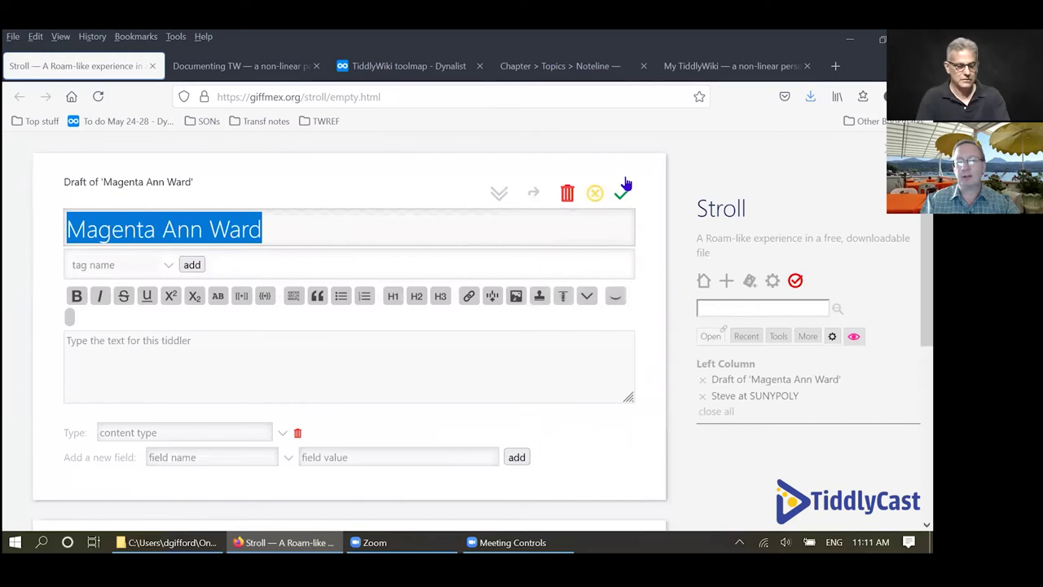
pyautogui.click(623, 190)
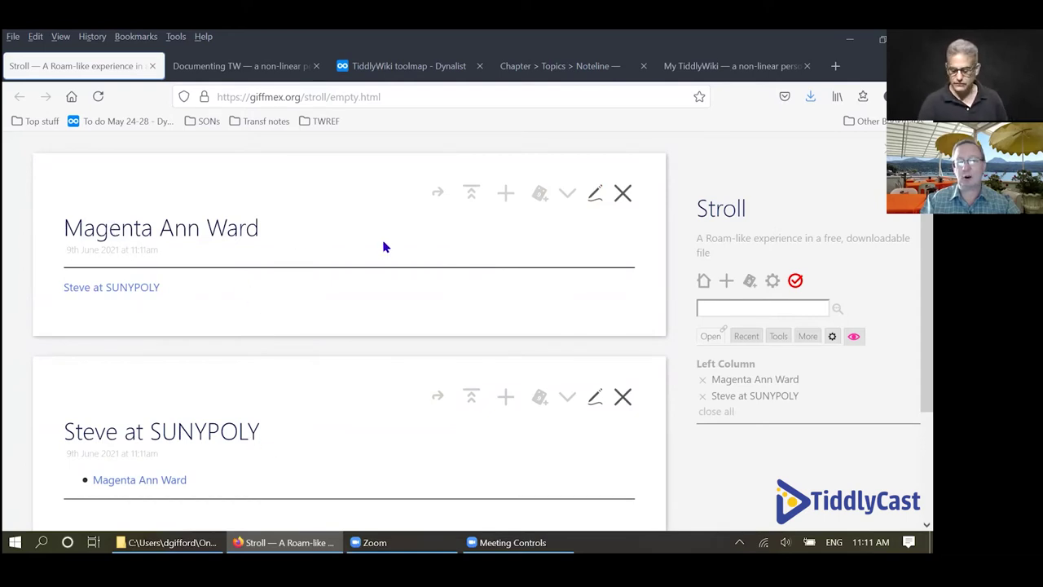
pyautogui.click(433, 196)
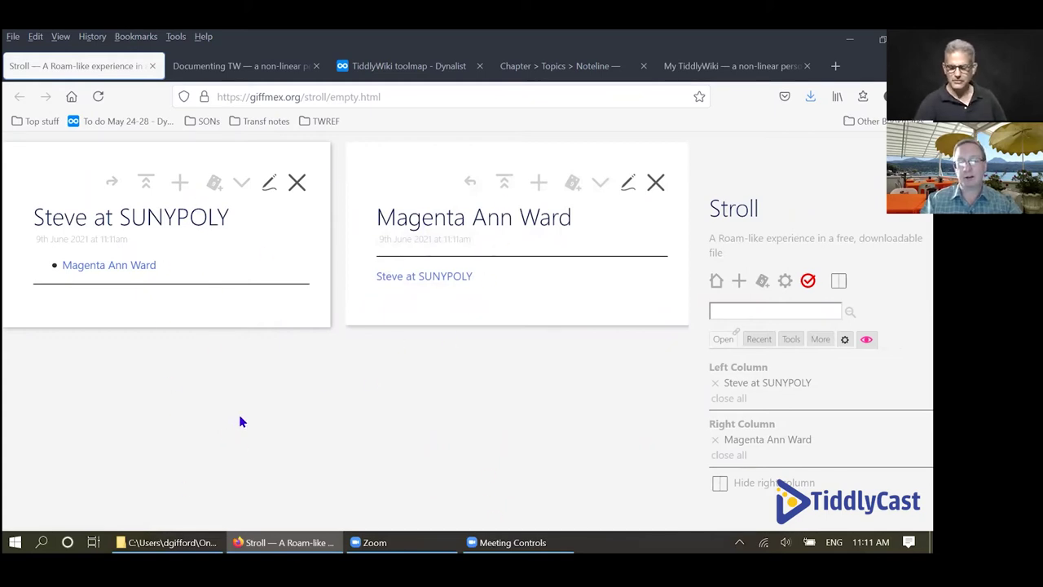
pyautogui.click(739, 282)
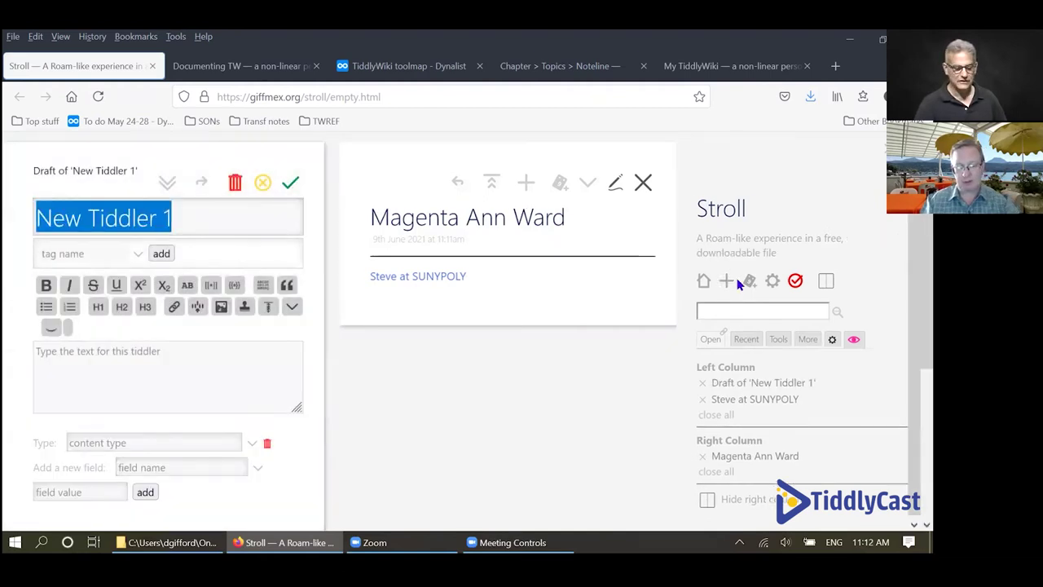
pyautogui.write('Dave Gifford')
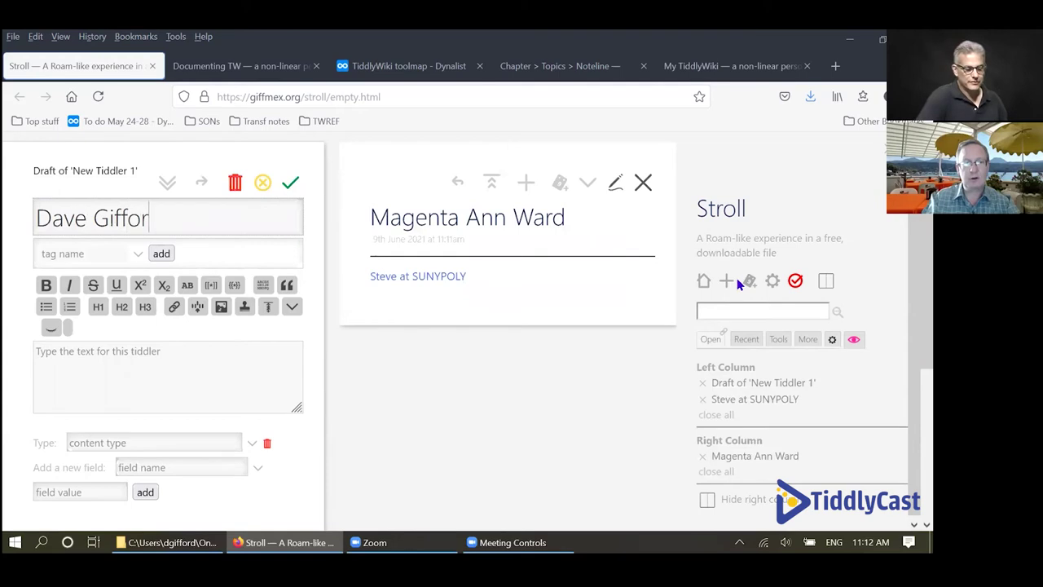
pyautogui.click(295, 186)
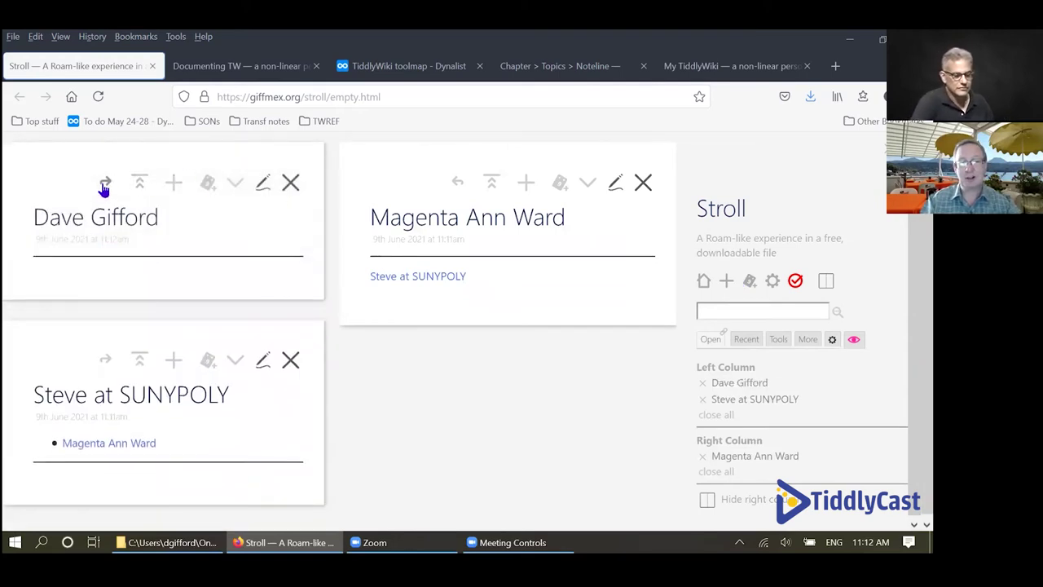
pyautogui.click(106, 186)
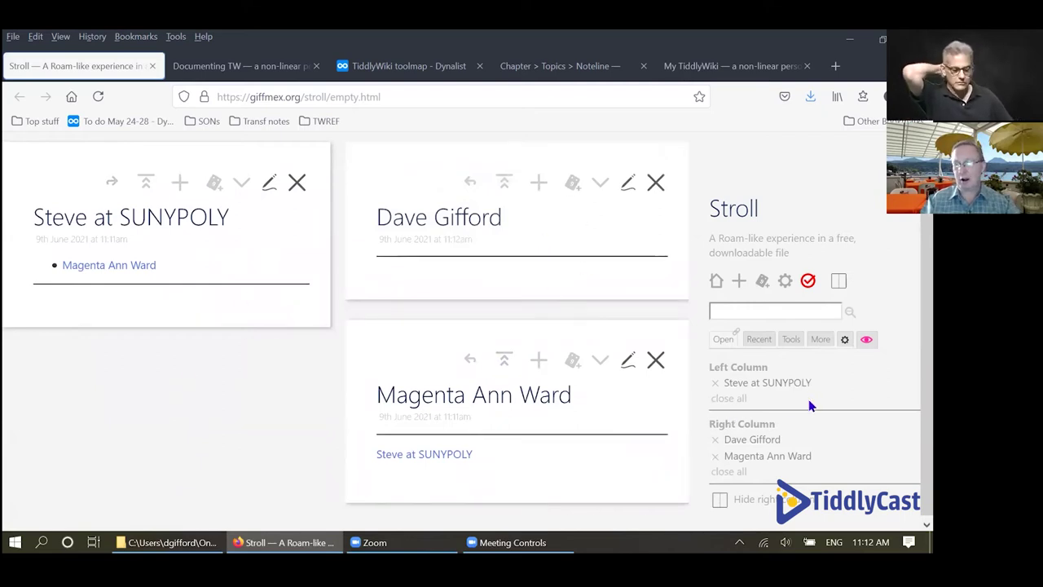
# Step: Show the title and column view settings, keeping the left column on multiple tiddlers
pyautogui.click(866, 340)
pyautogui.scroll(-1, 911, 310)
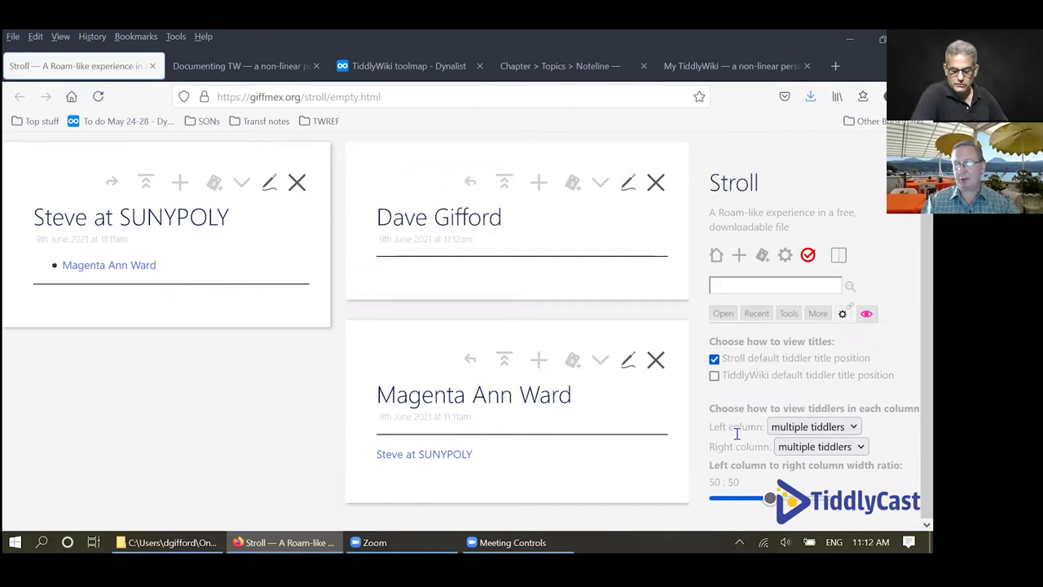
pyautogui.click(798, 433)
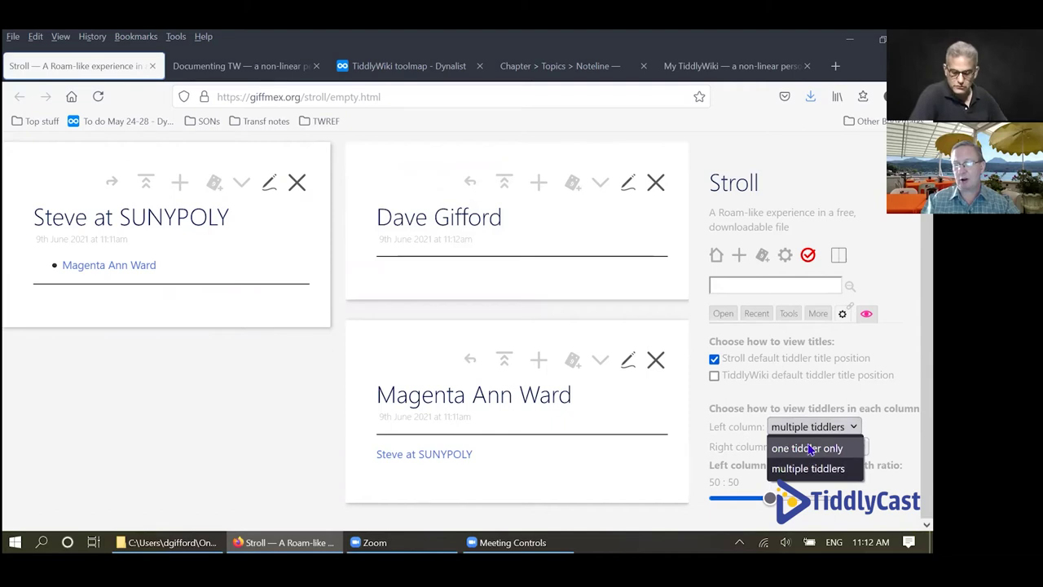
pyautogui.click(887, 397)
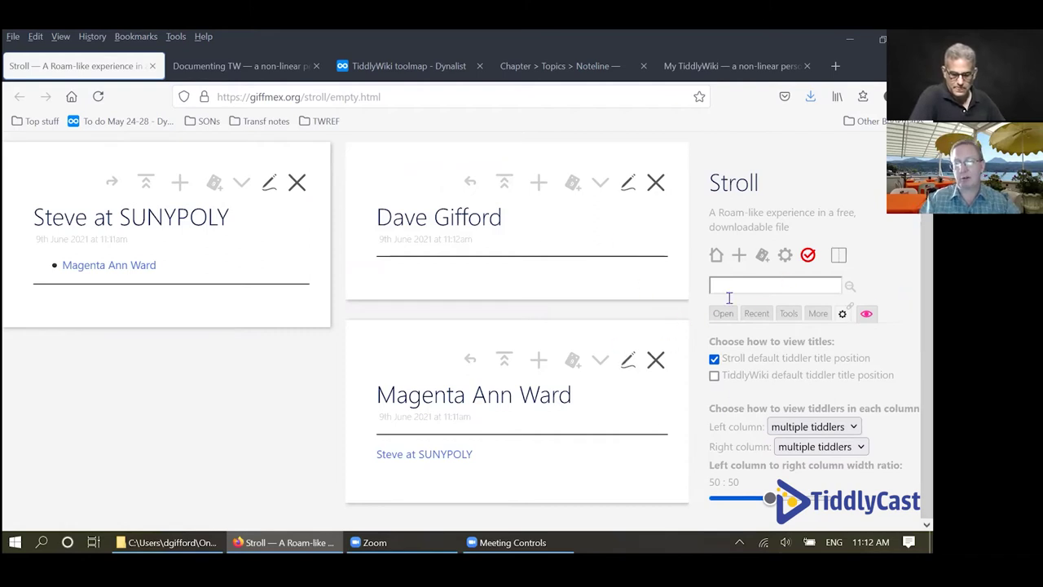
# Step: Create an empty 'Today' tiddler and send it to the top of the right column
pyautogui.click(738, 255)
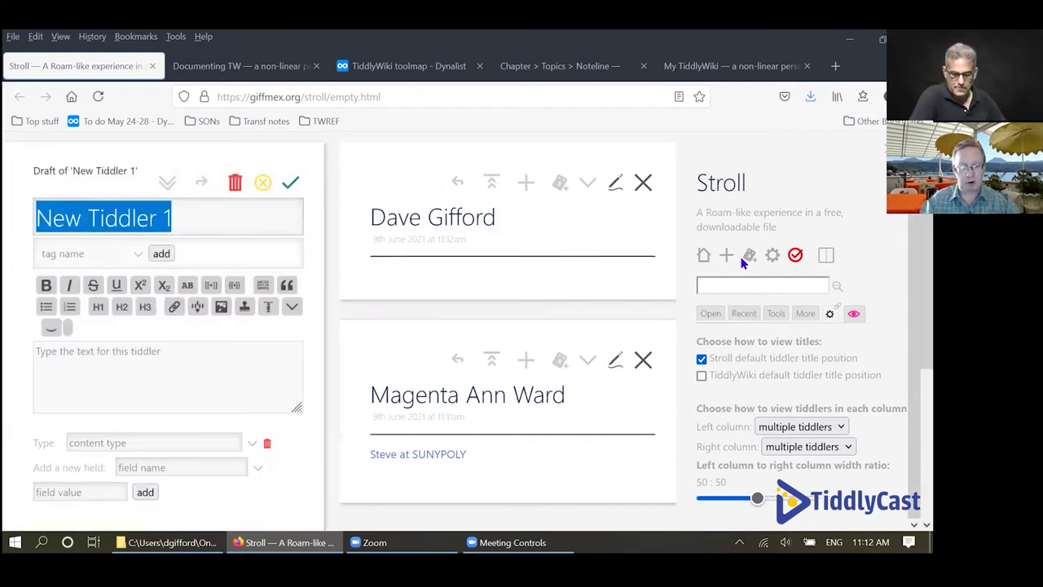
pyautogui.write('Today')
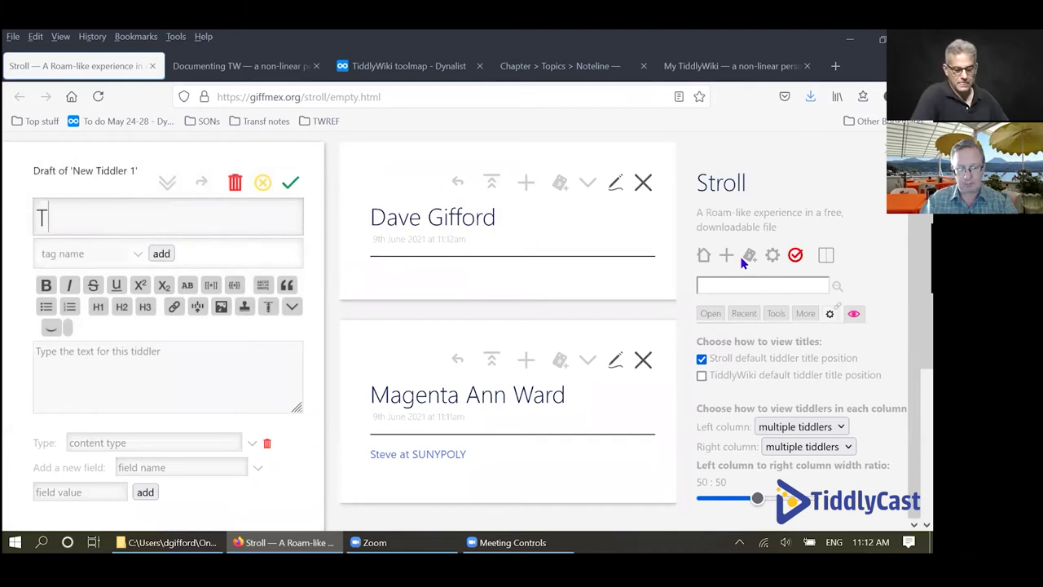
pyautogui.click(290, 181)
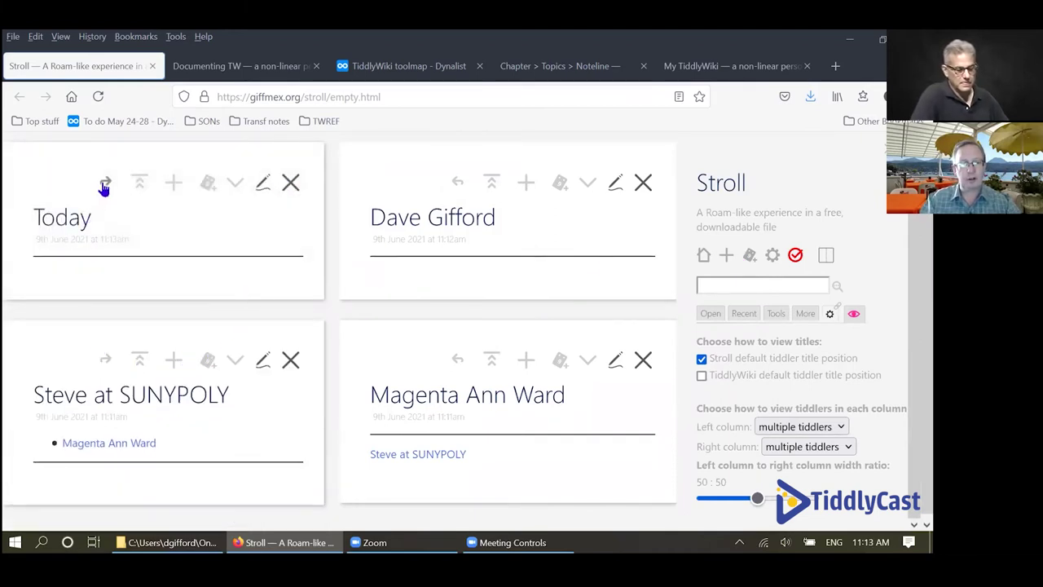
pyautogui.click(104, 183)
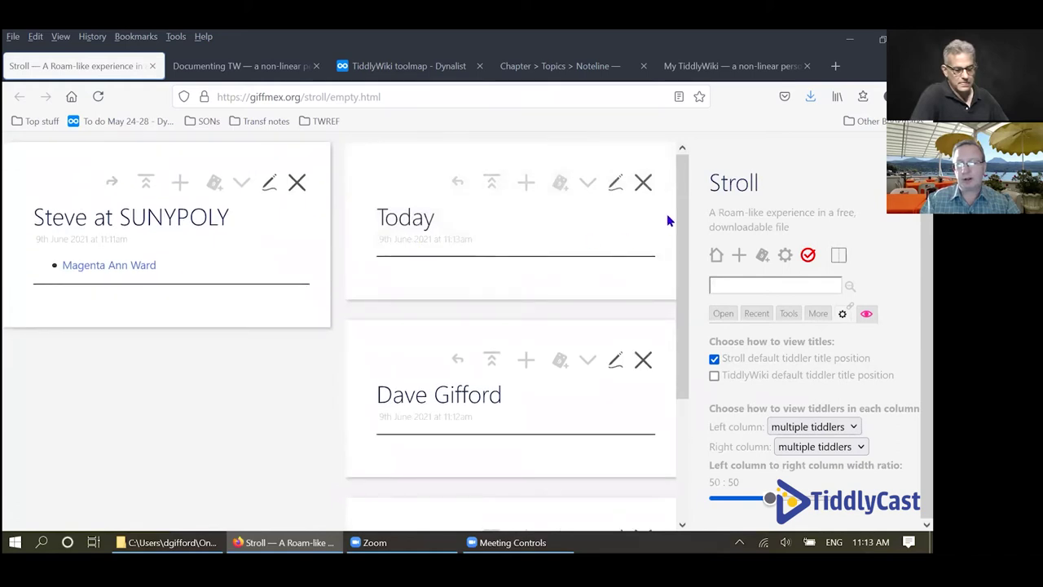
pyautogui.scroll(-2, 670, 220)
pyautogui.scroll(2, 689, 162)
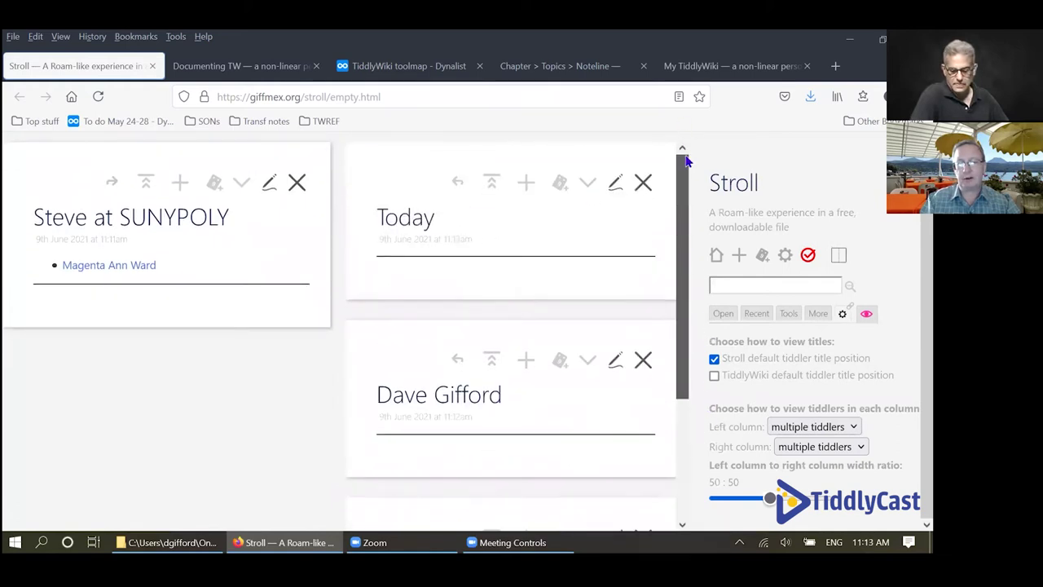
pyautogui.scroll(-4, 689, 146)
pyautogui.scroll(4, 703, 220)
pyautogui.scroll(-2, 704, 362)
pyautogui.scroll(2, 704, 363)
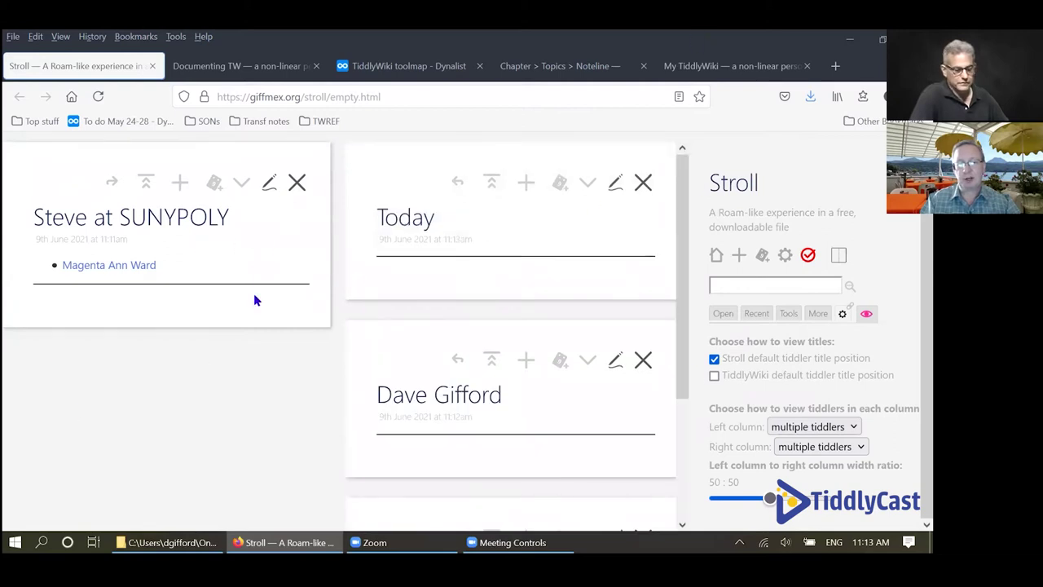
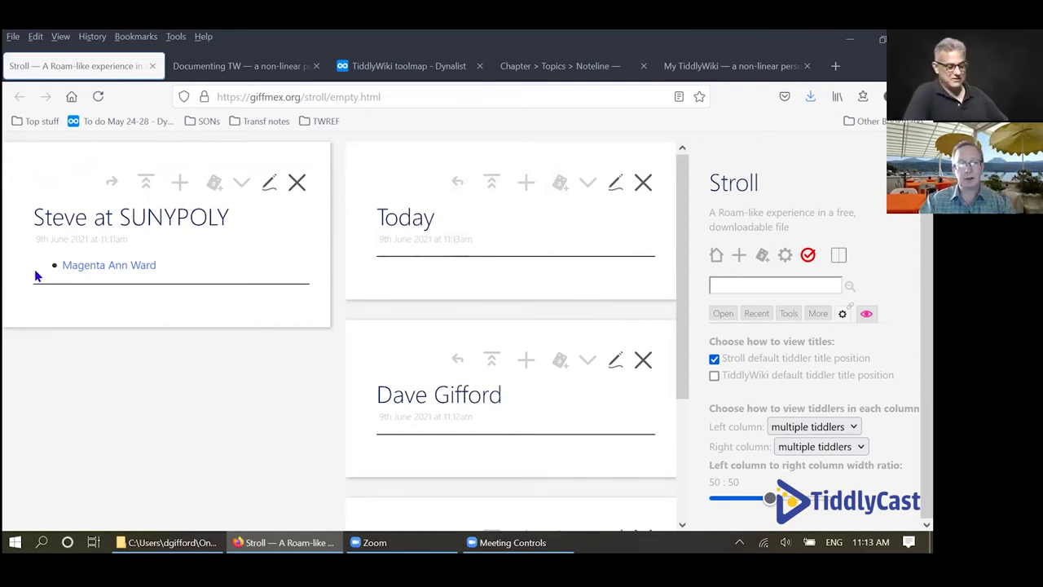
pyautogui.click(266, 189)
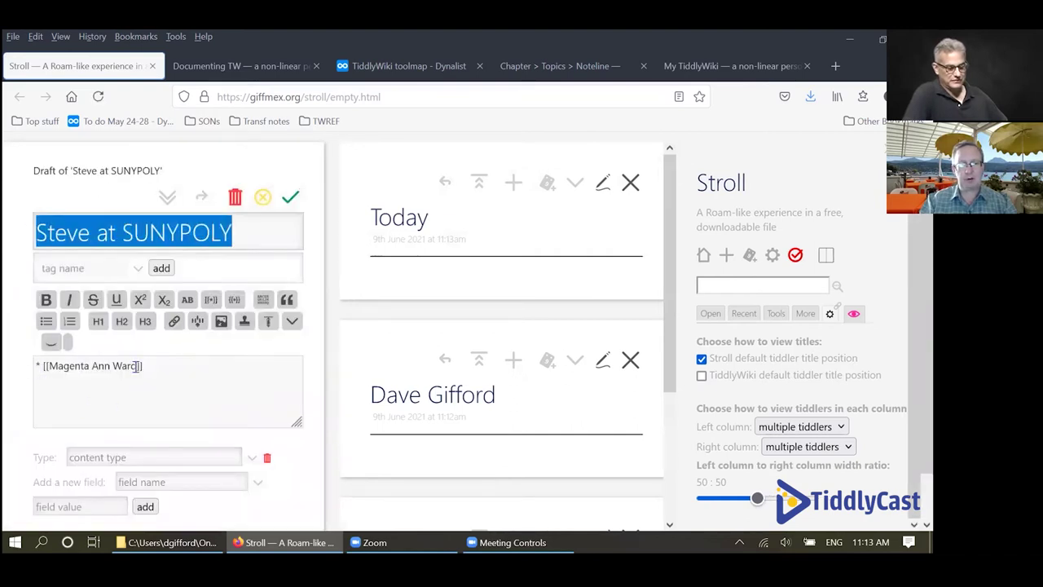
pyautogui.click(287, 198)
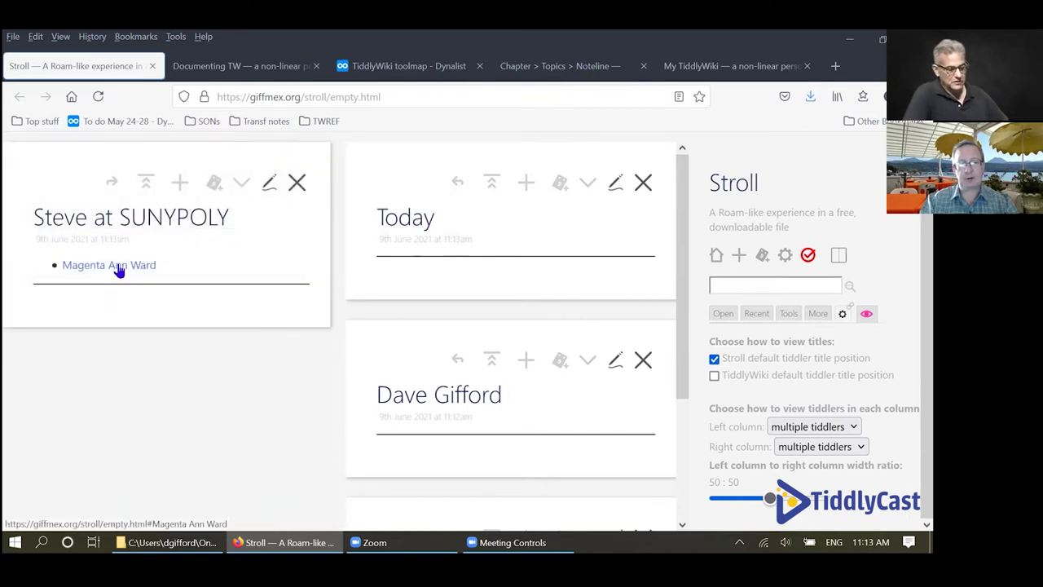
pyautogui.click(118, 266)
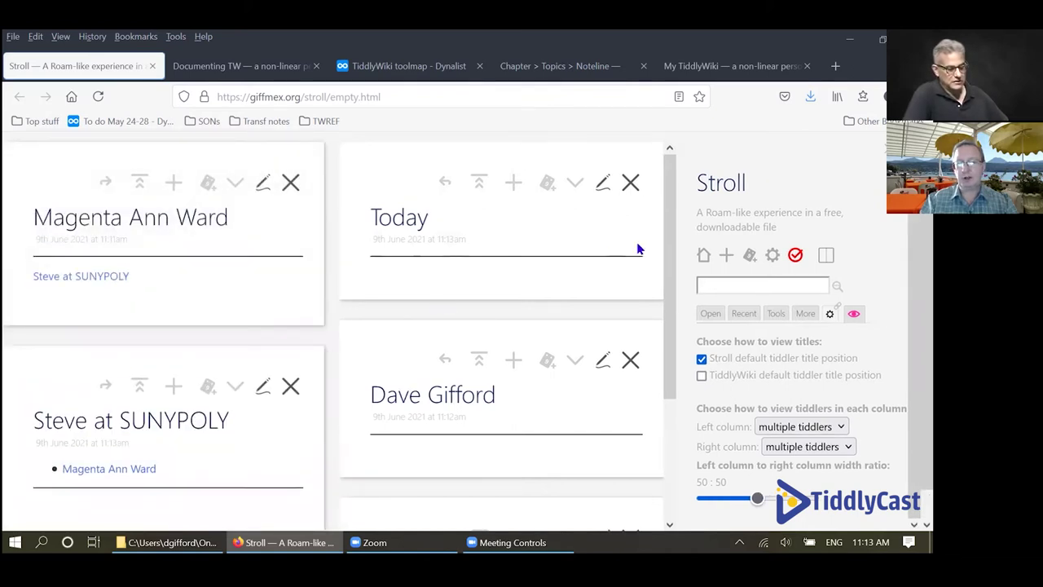
pyautogui.moveTo(668, 233); pyautogui.dragTo(675, 325)
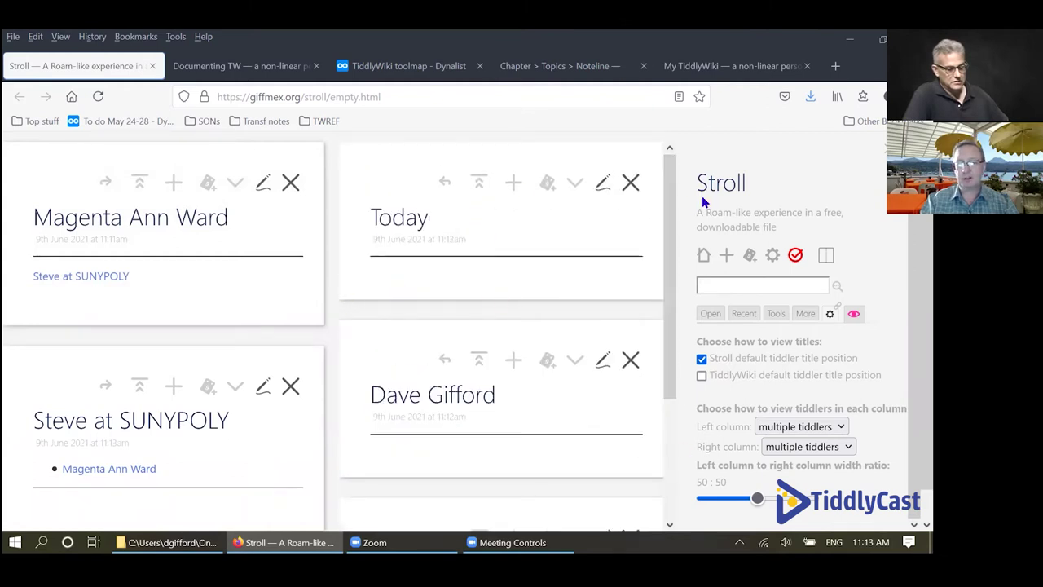
pyautogui.moveTo(670, 236); pyautogui.dragTo(682, 357)
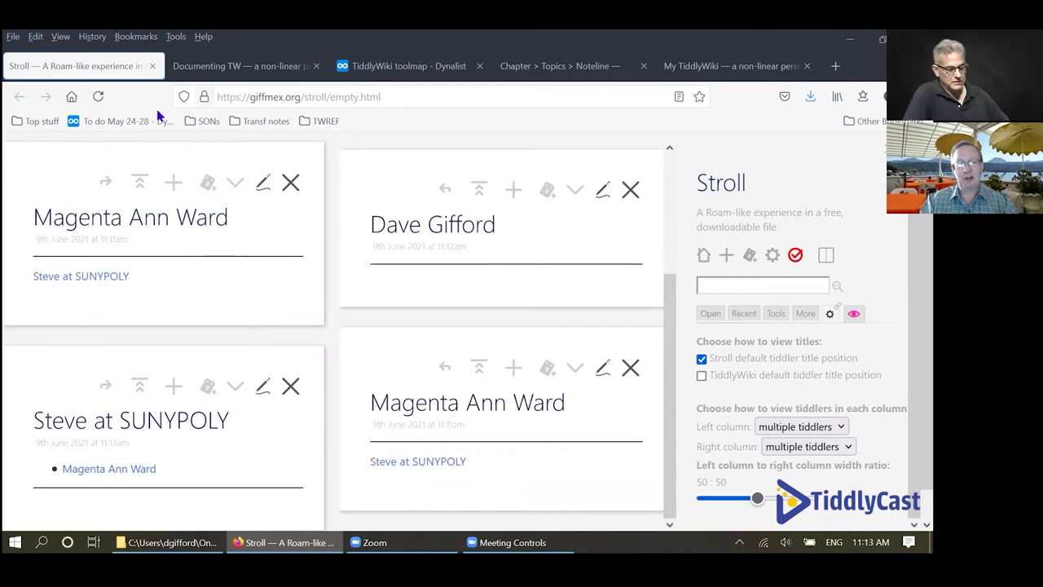
pyautogui.click(600, 371)
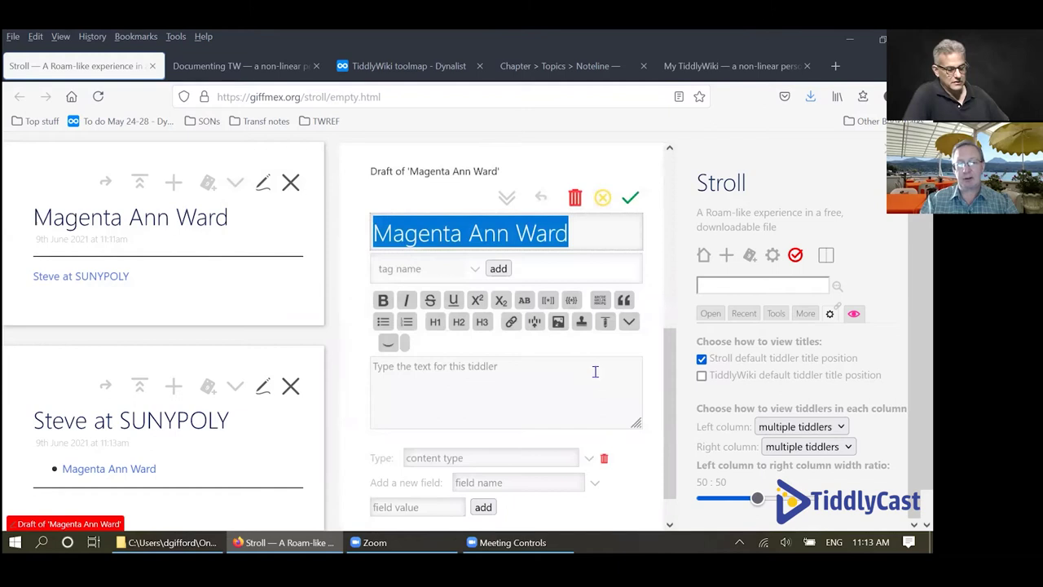
pyautogui.click(593, 198)
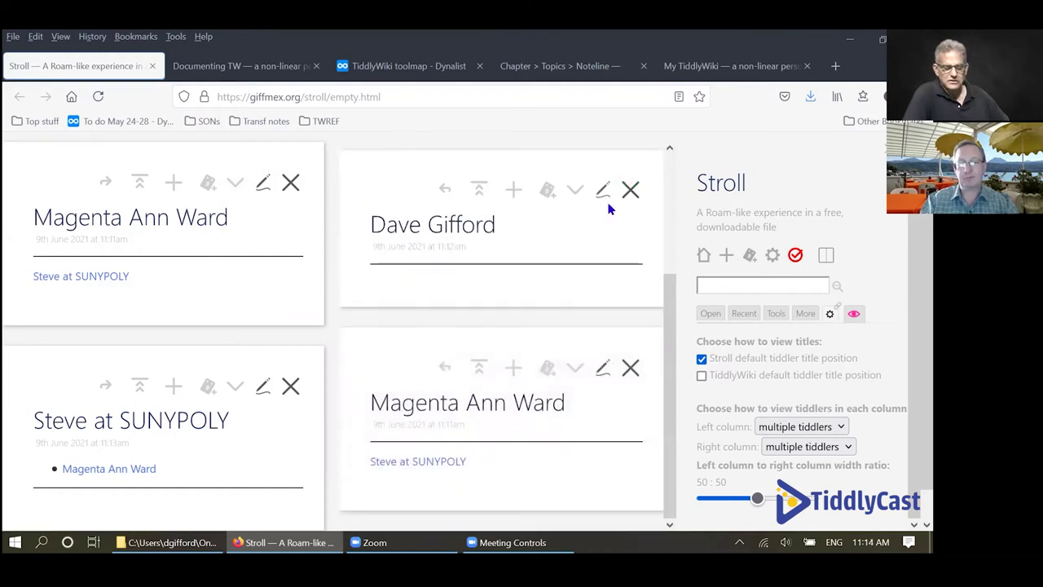
pyautogui.click(602, 369)
pyautogui.click(481, 379)
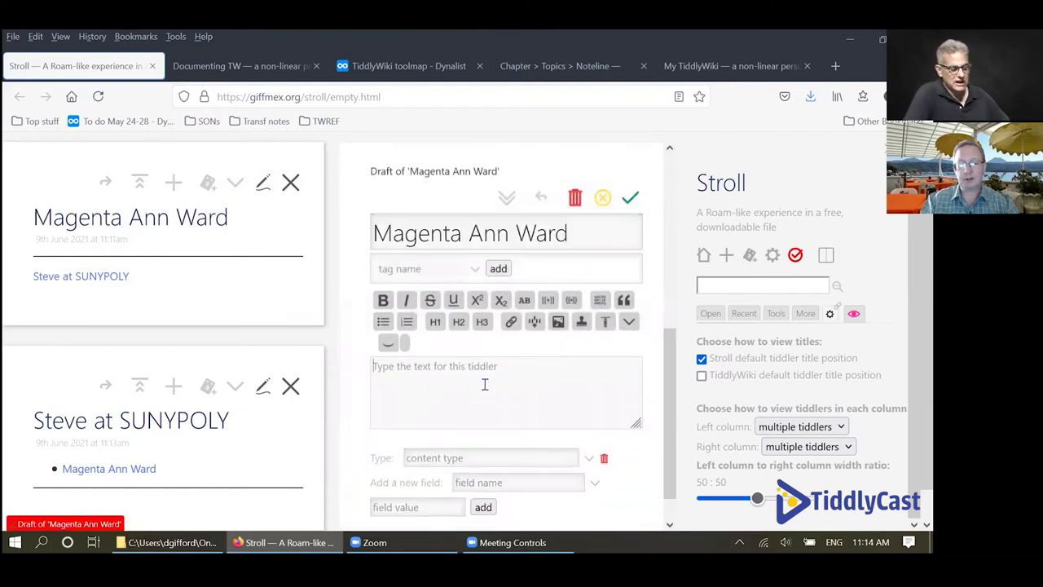
pyautogui.write('* ')
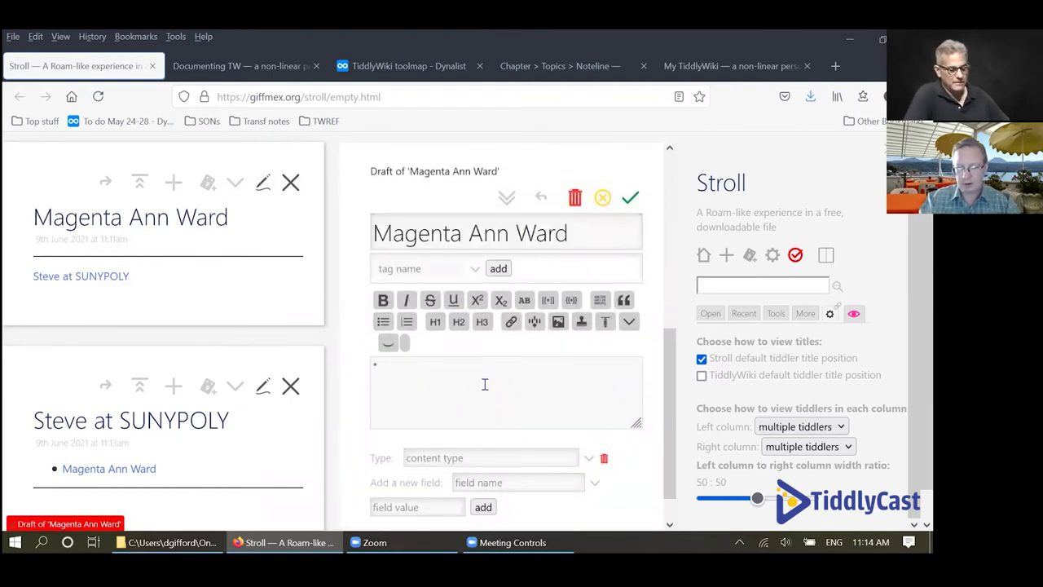
pyautogui.write('[[Stev')
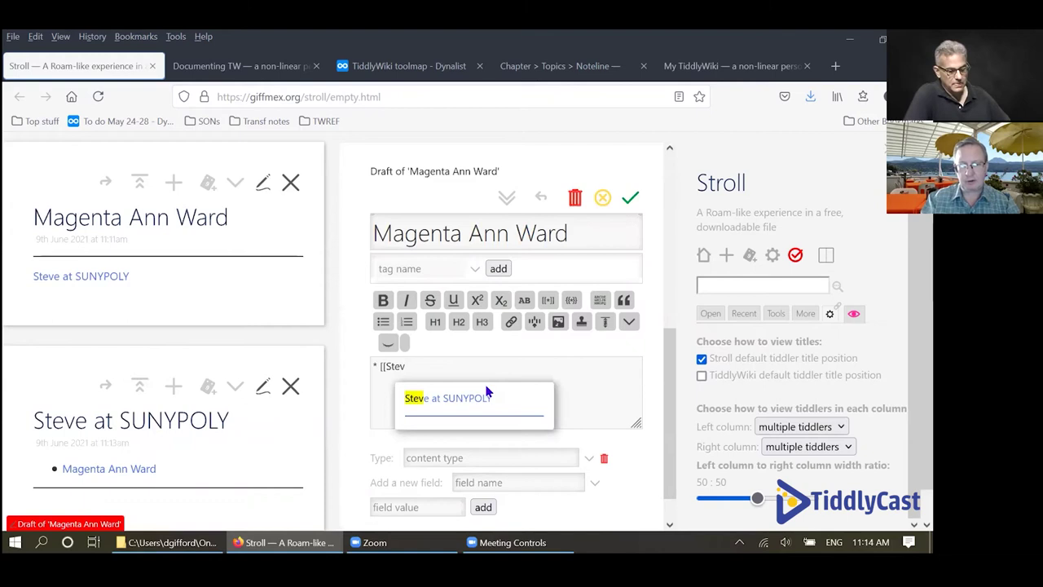
pyautogui.press('Return')
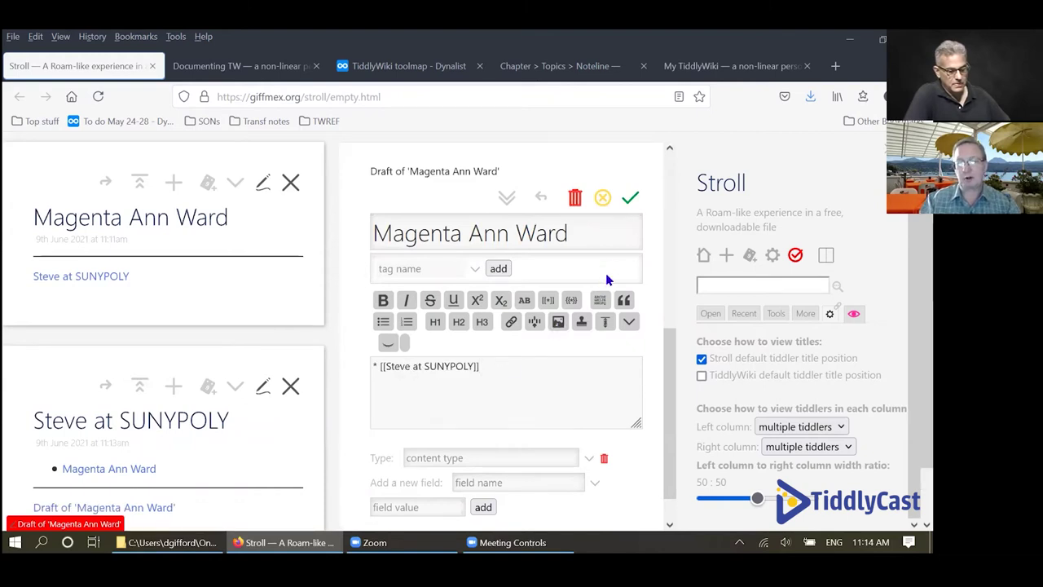
pyautogui.click(631, 199)
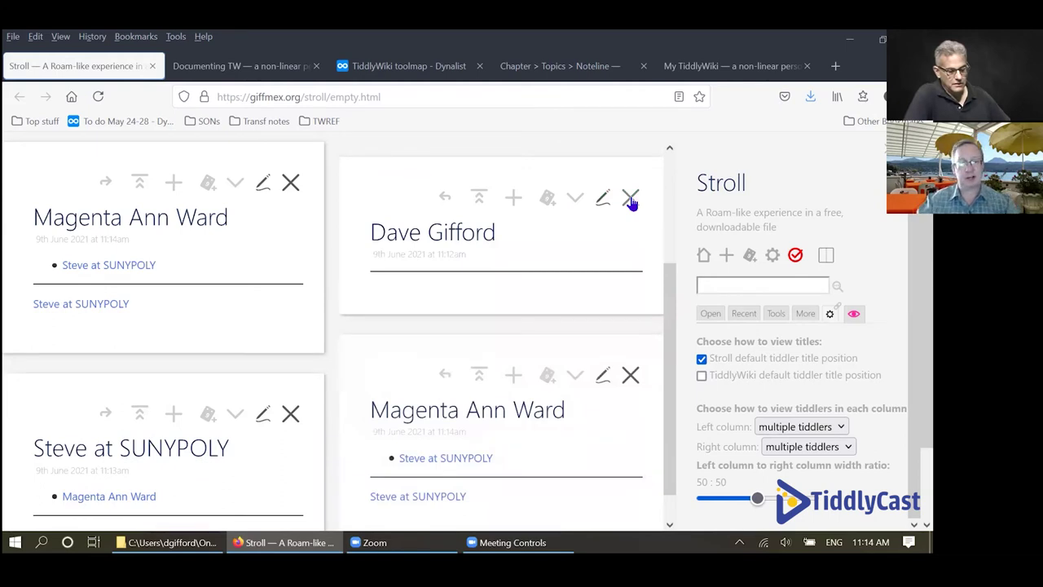
pyautogui.scroll(-1, 670, 326)
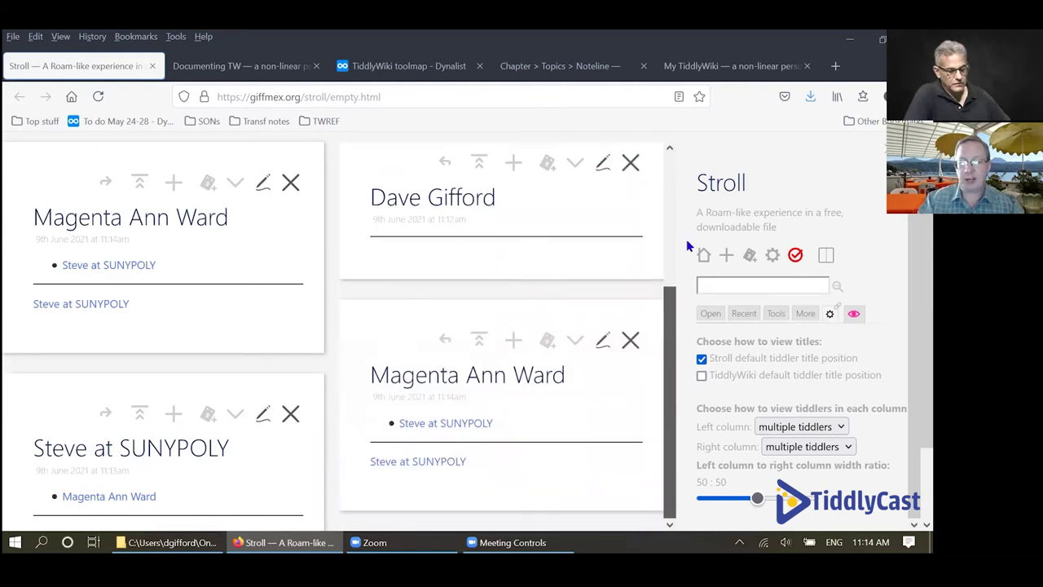
pyautogui.scroll(5, 686, 328)
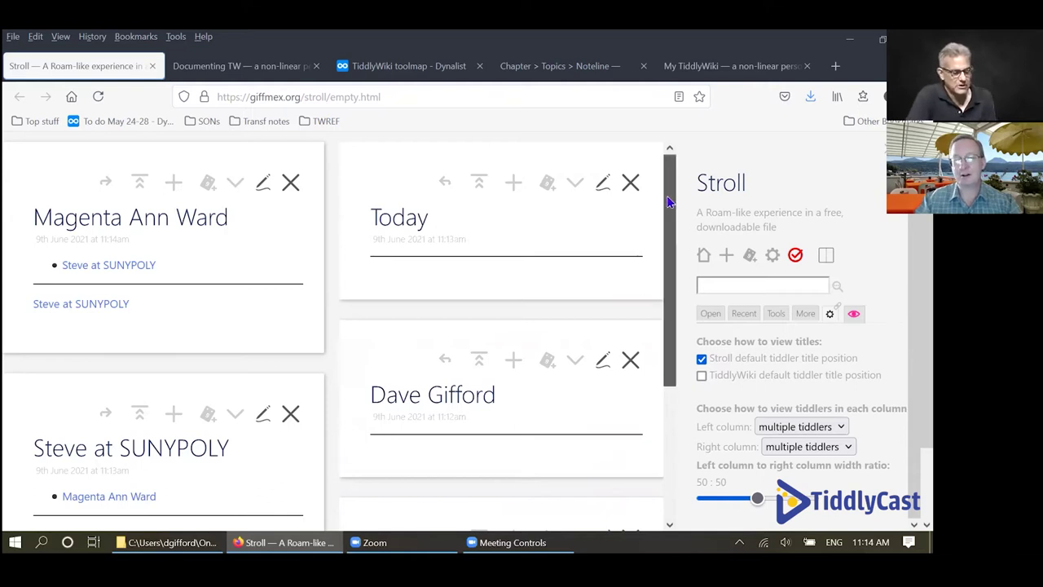
pyautogui.moveTo(668, 178); pyautogui.dragTo(687, 349)
pyautogui.click(604, 339)
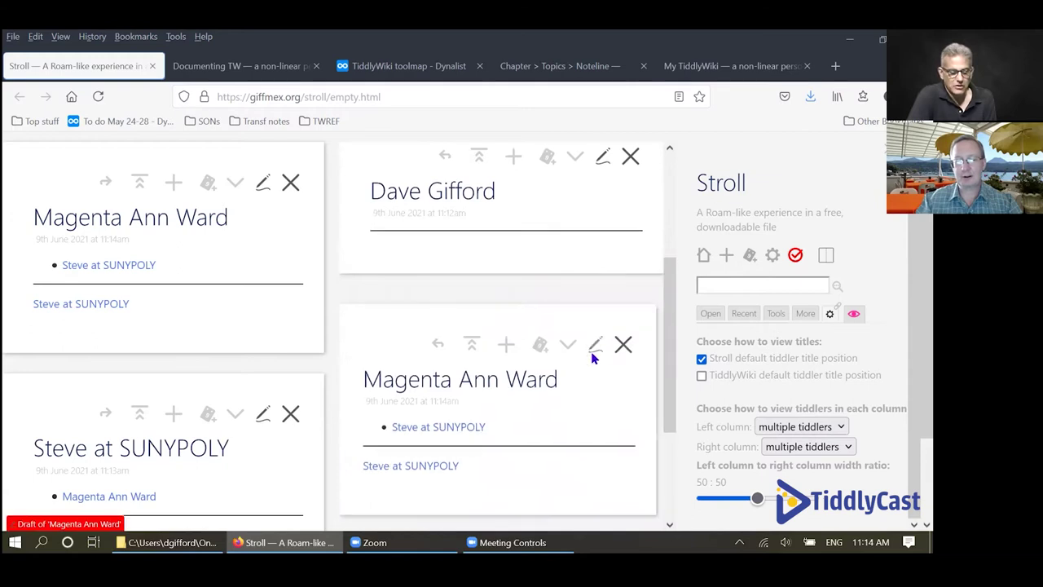
pyautogui.click(496, 369)
pyautogui.press('Return')
pyautogui.write('* ')
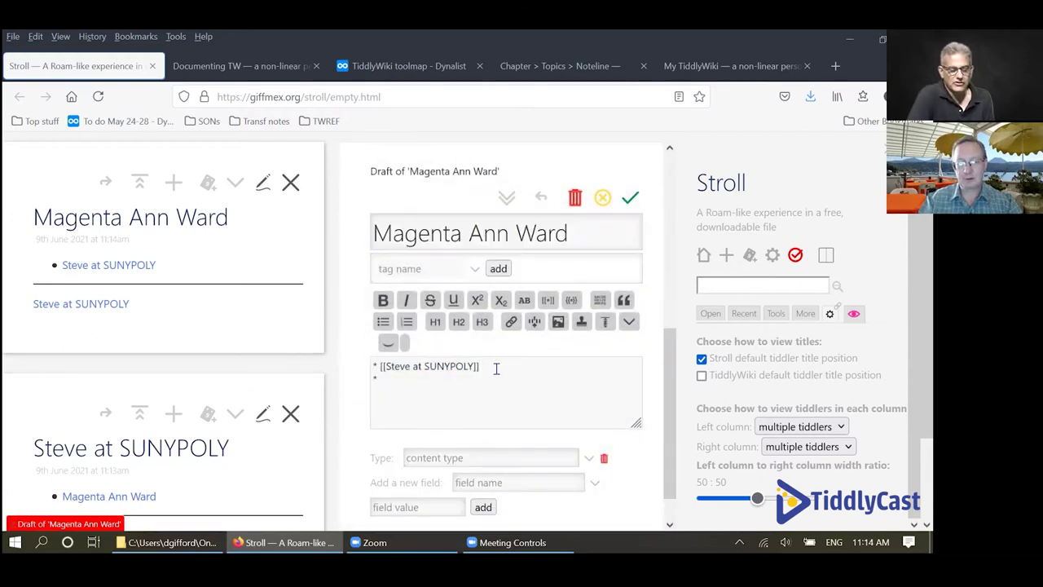
pyautogui.write('[[Dave')
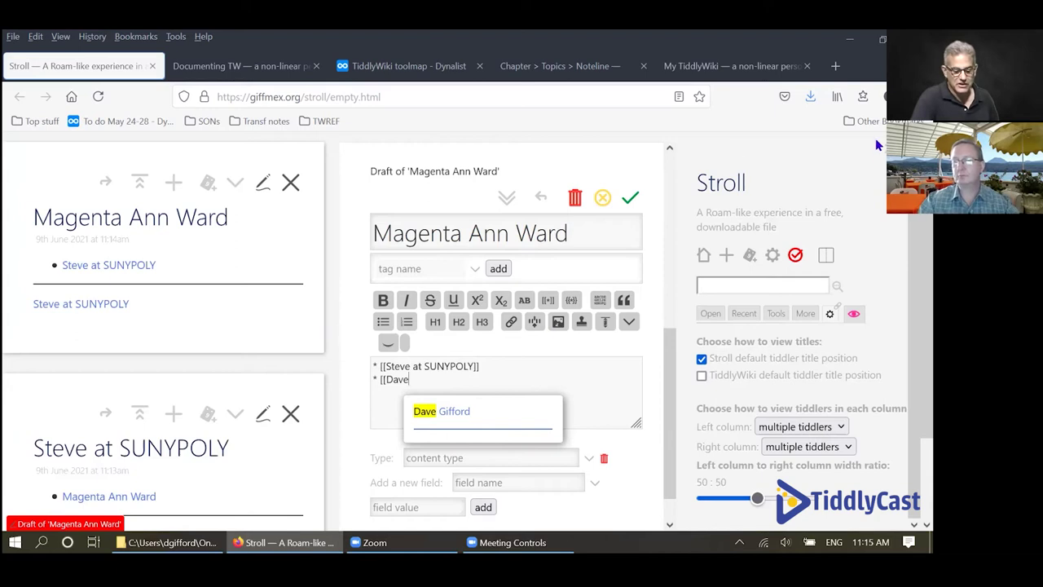
pyautogui.hotkey('alt', 'shift', 's')
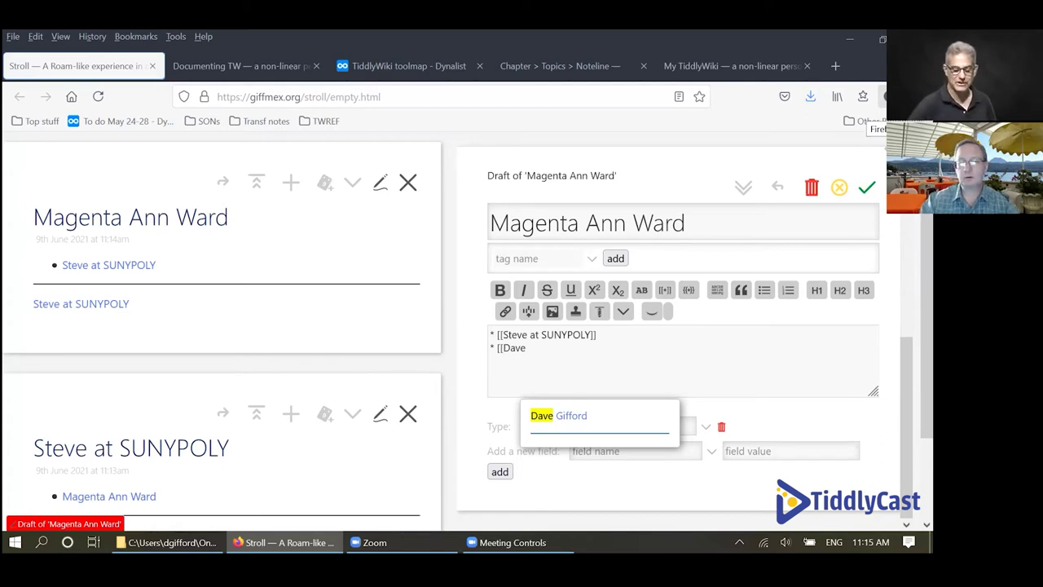
# Step: Turn on the live preview and finish the second bullet as a link to Dave Gifford
pyautogui.click(651, 312)
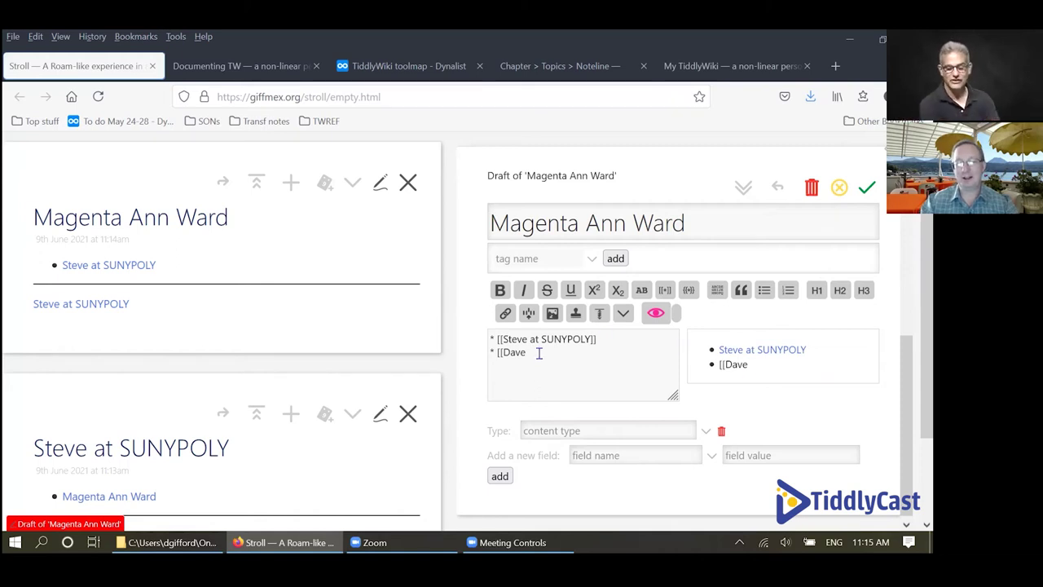
pyautogui.write('G')
pyautogui.press('BackSpace')
pyautogui.press('BackSpace')
pyautogui.press('BackSpace')
pyautogui.press('BackSpace')
pyautogui.press('BackSpace')
pyautogui.press('BackSpace')
pyautogui.press('BackSpace')
pyautogui.press('BackSpace')
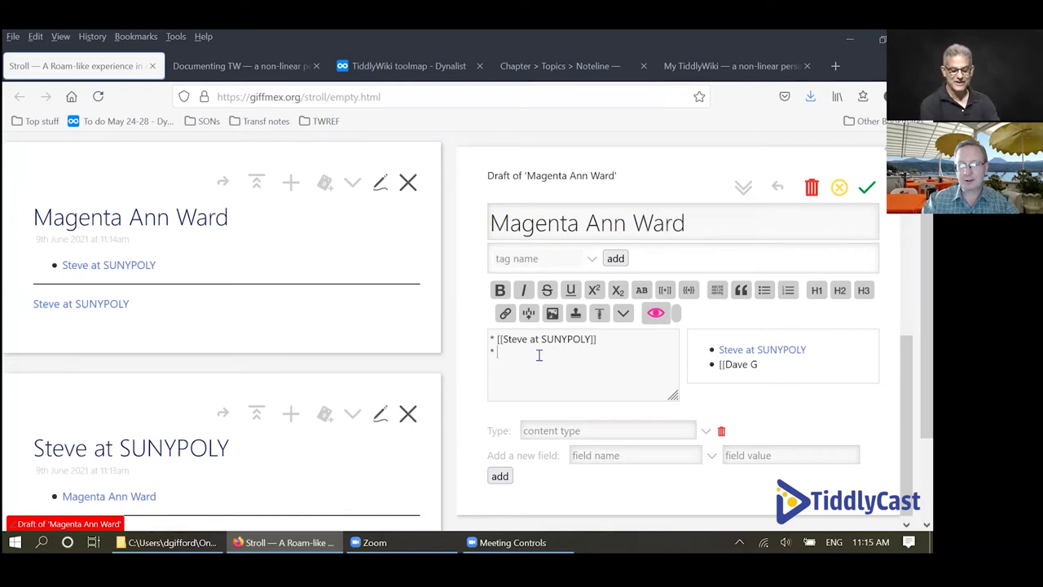
pyautogui.write('[[')
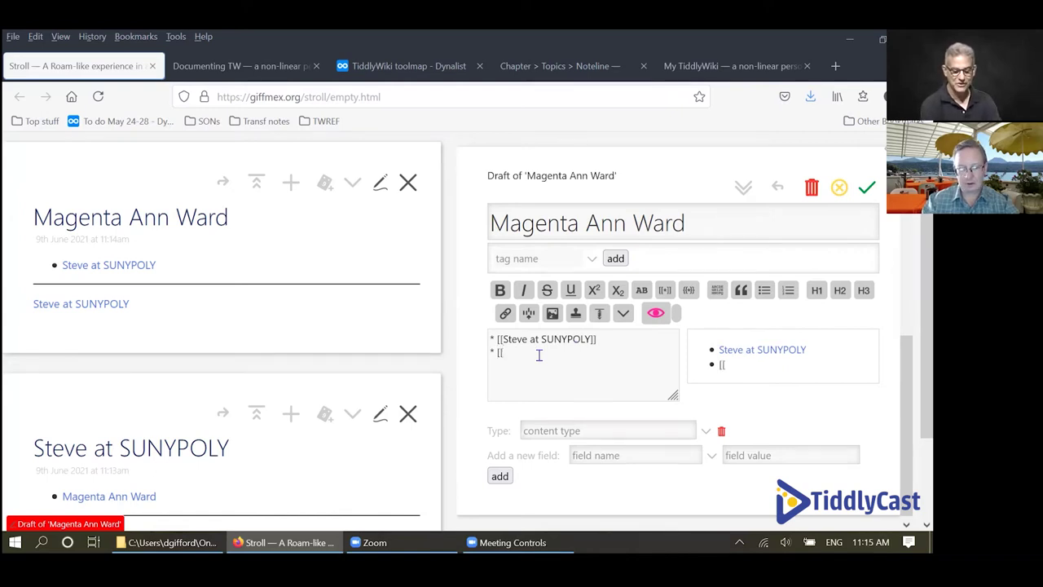
pyautogui.write('Dave')
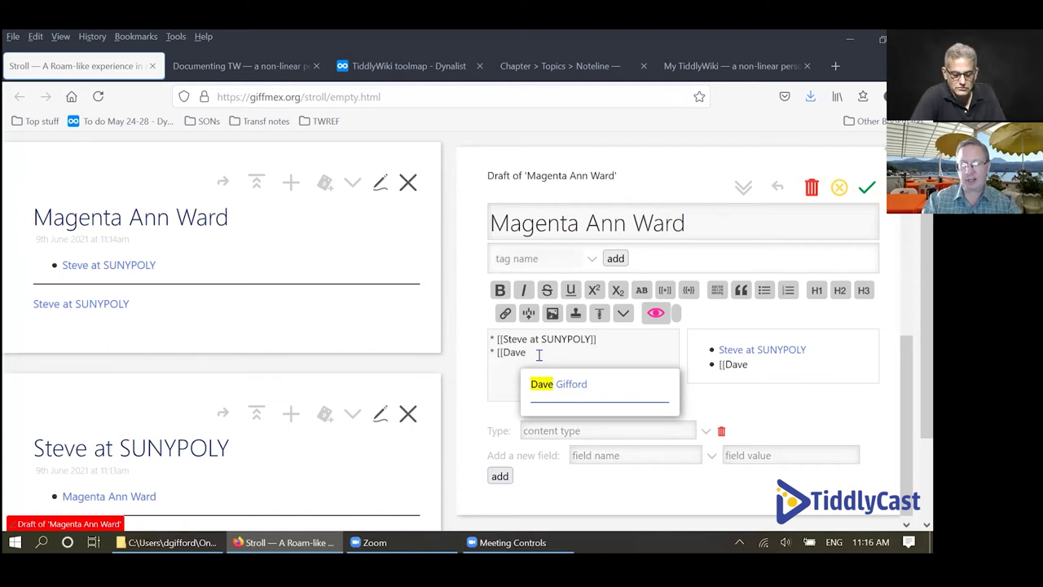
pyautogui.press('Return')
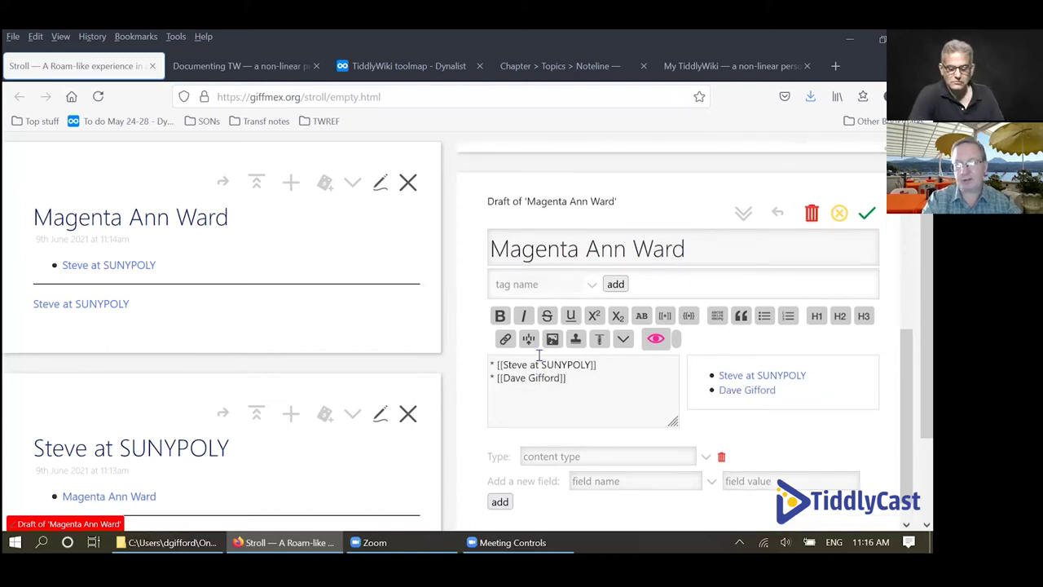
pyautogui.click(867, 215)
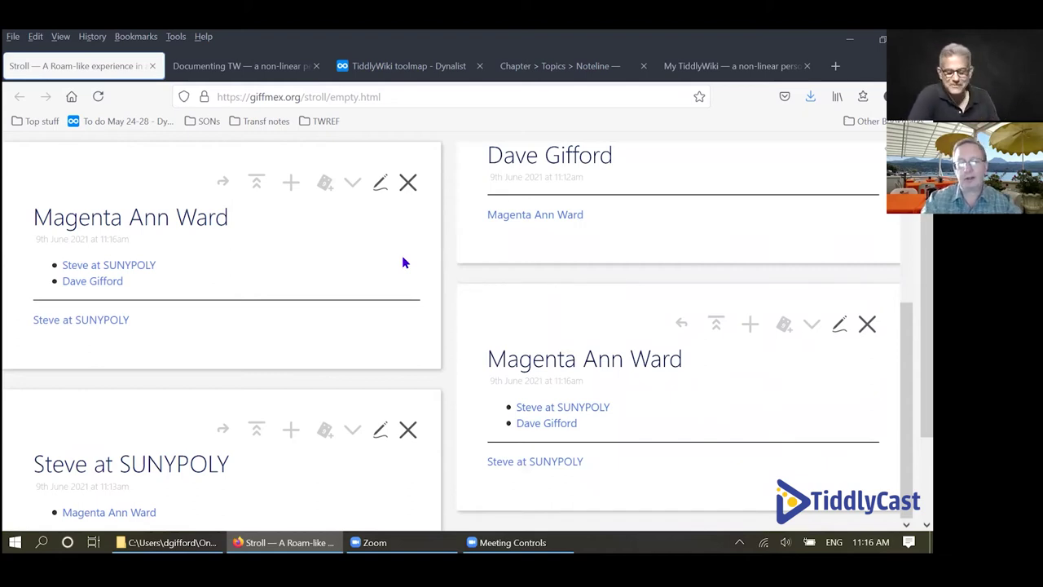
pyautogui.click(883, 151)
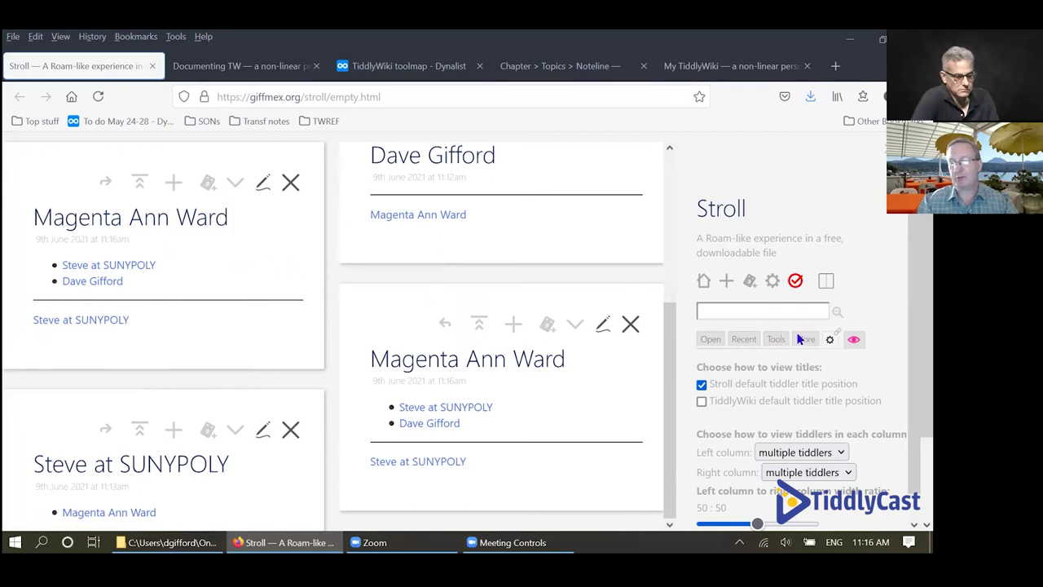
# Step: Try the reference display modes Tabs, Highlights, Hidden, then Full text
pyautogui.click(850, 342)
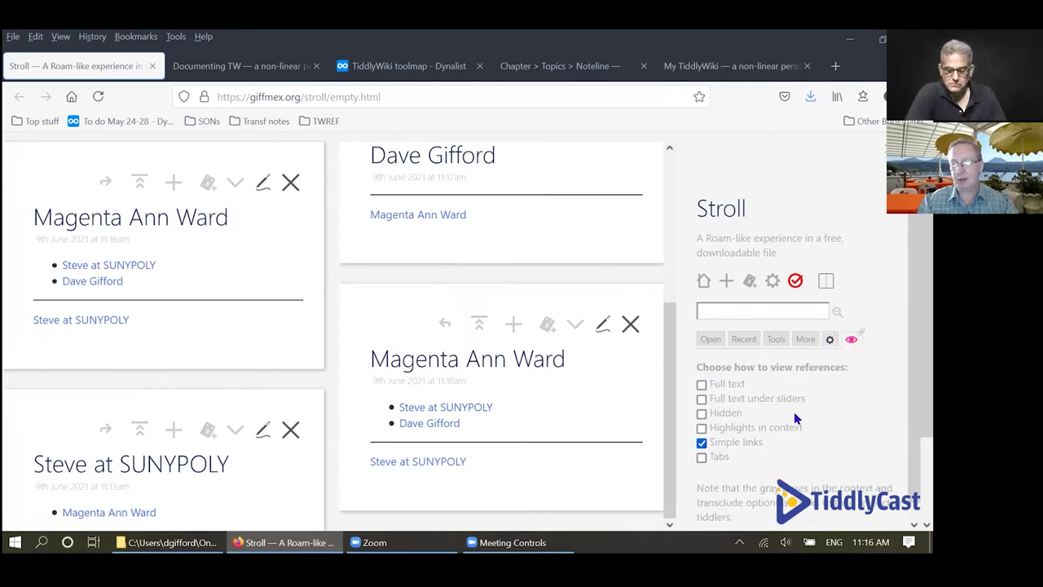
pyautogui.click(701, 457)
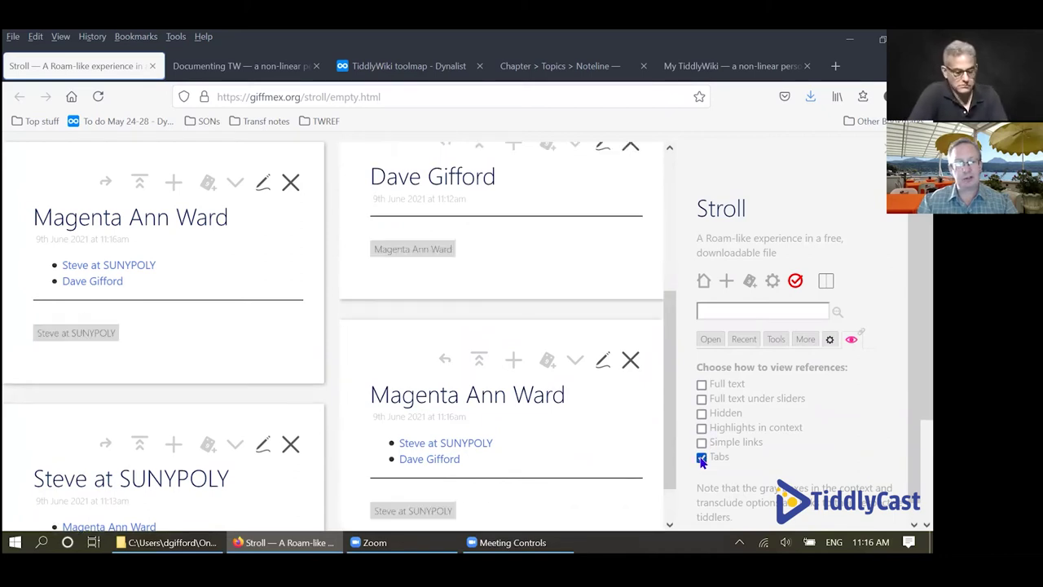
pyautogui.click(57, 332)
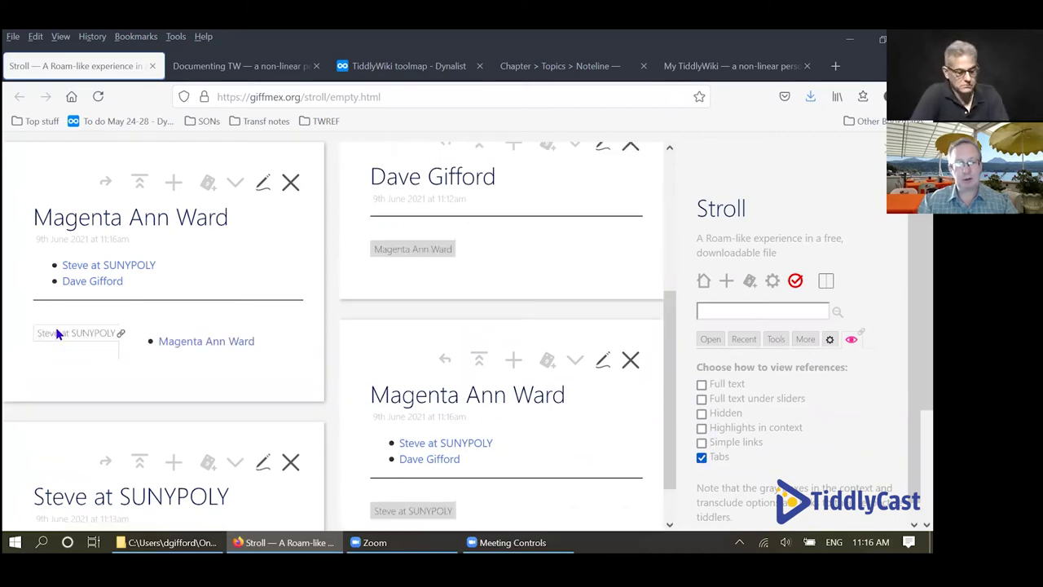
pyautogui.click(701, 429)
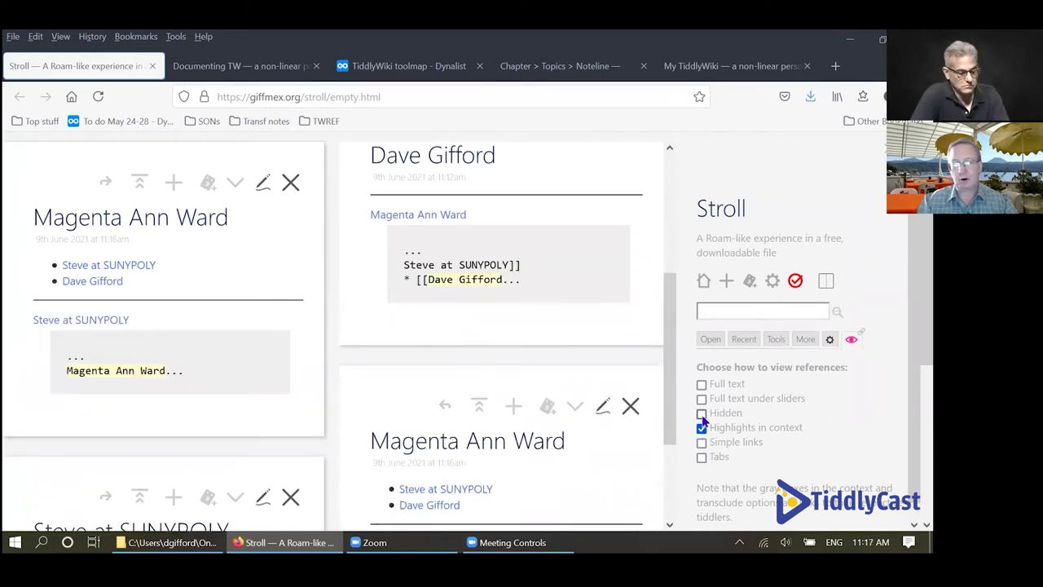
pyautogui.click(701, 414)
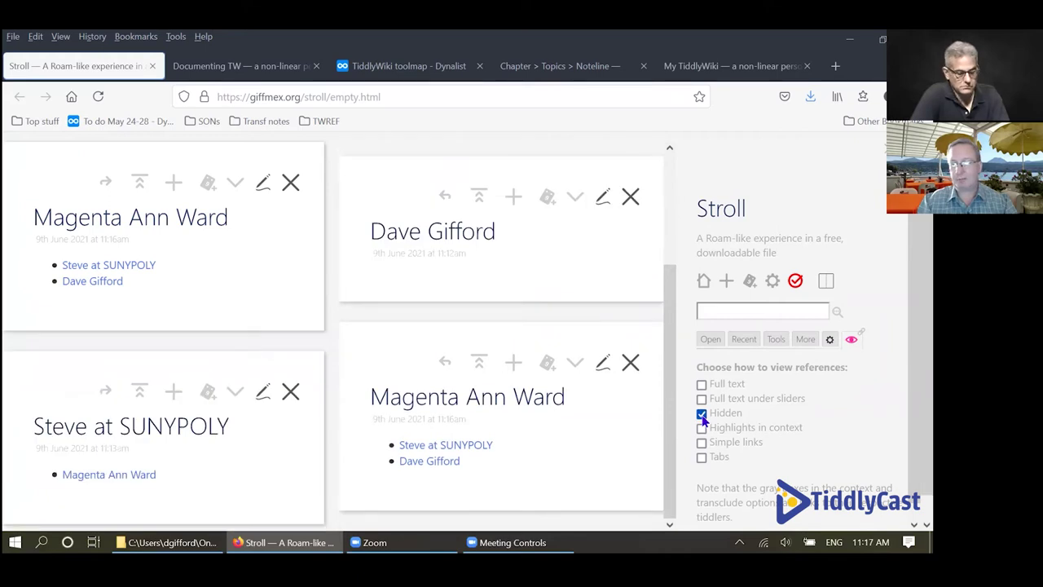
pyautogui.click(701, 383)
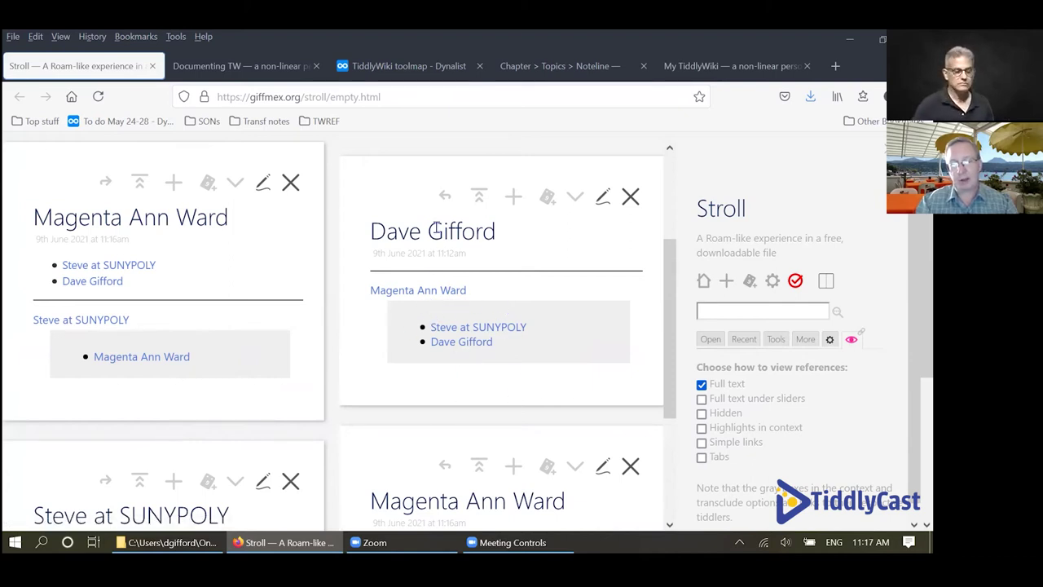
pyautogui.click(700, 399)
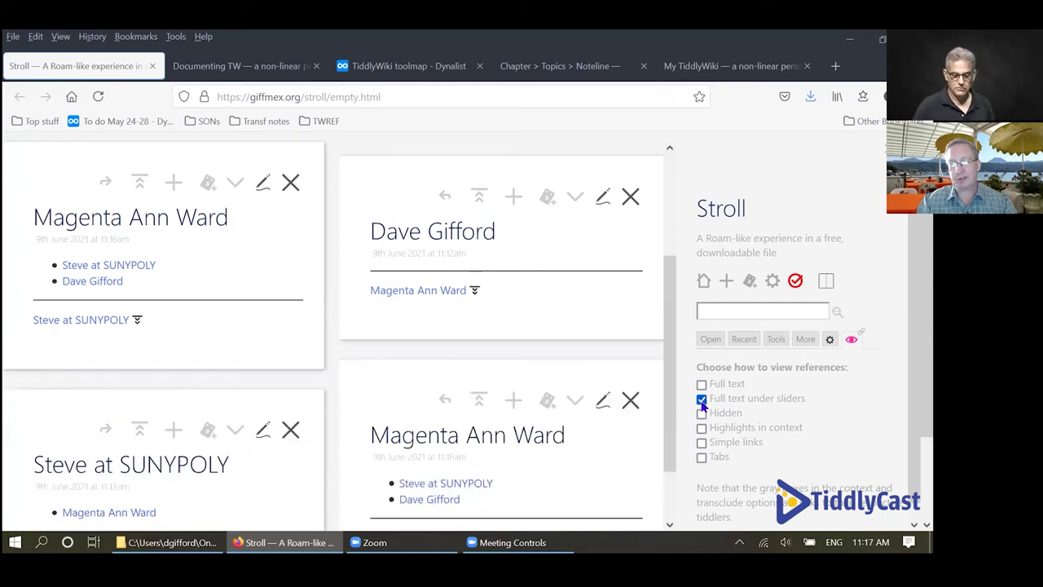
pyautogui.click(472, 292)
pyautogui.click(471, 291)
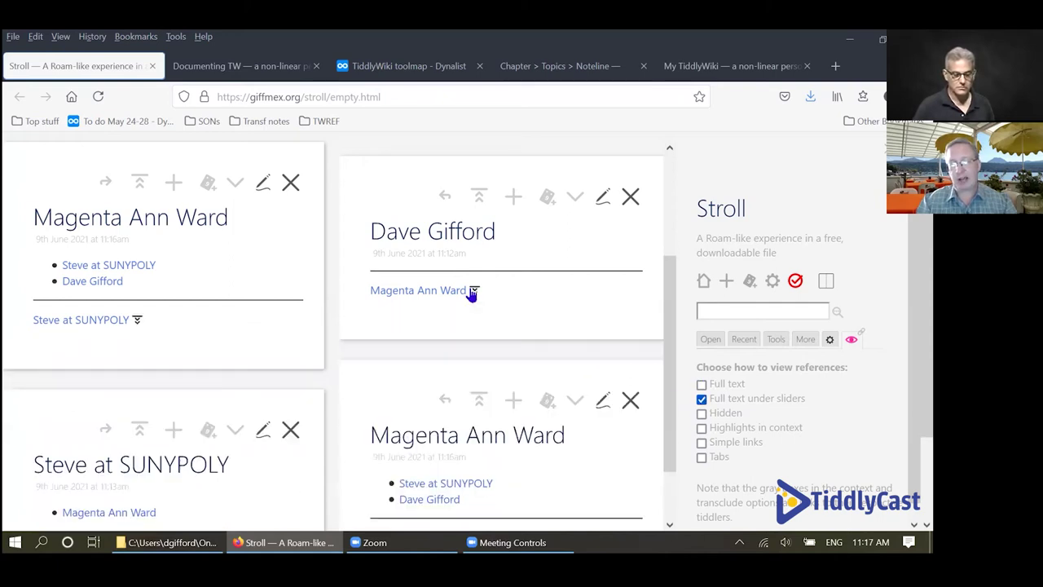
pyautogui.click(473, 292)
pyautogui.click(475, 293)
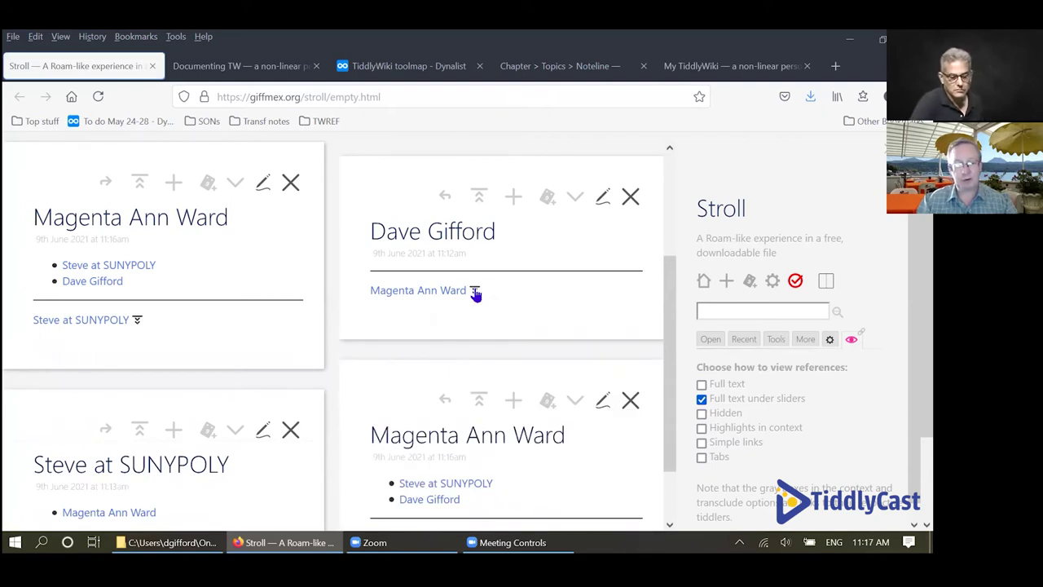
# Step: Add a '* [[Dave Gifford]]' bullet to Steve at SUNYPOLY, save, and toggle its new reference slider
pyautogui.click(261, 434)
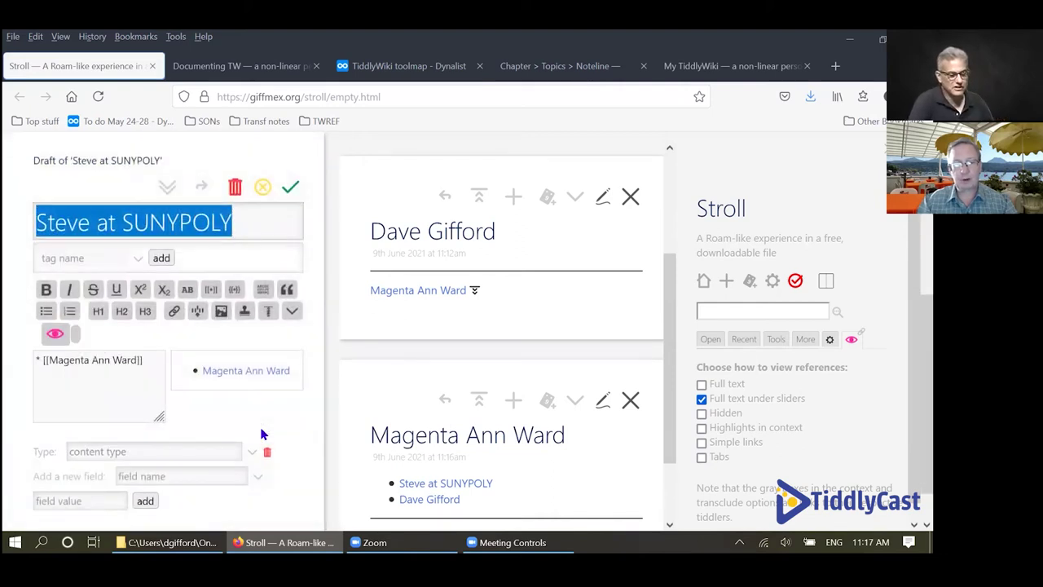
pyautogui.click(147, 363)
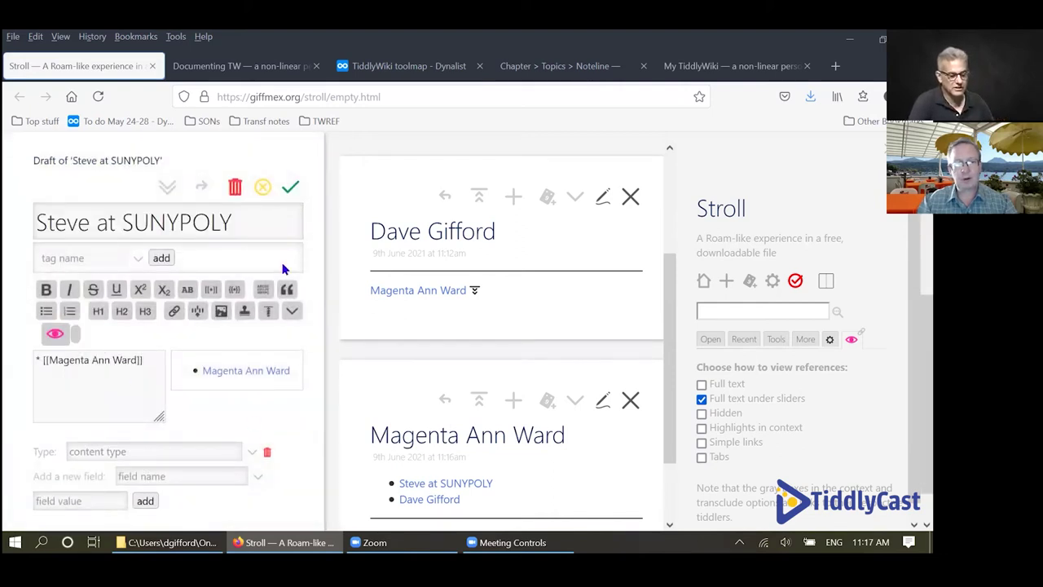
pyautogui.press('Return')
pyautogui.write('* [[')
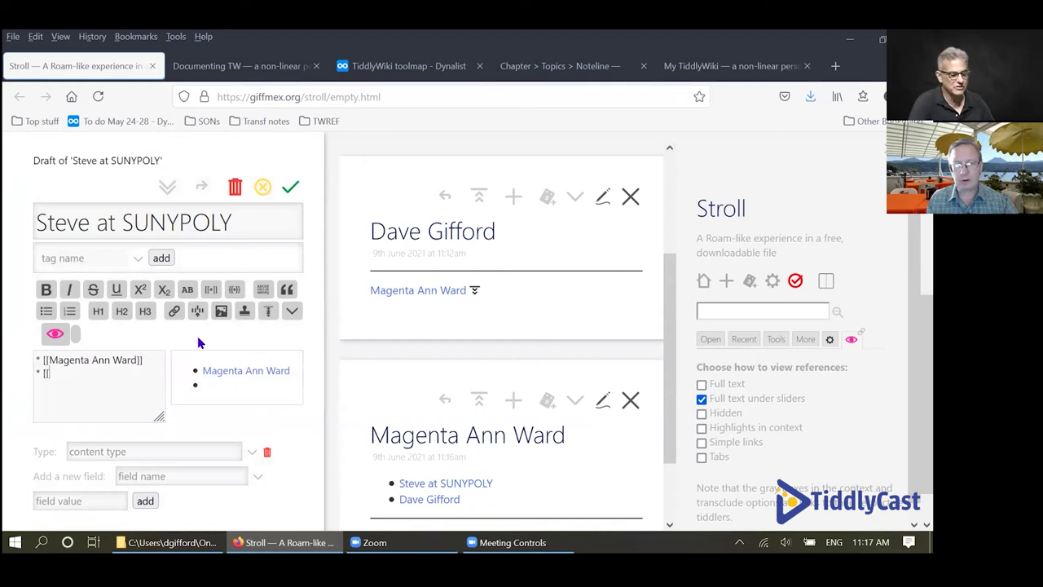
pyautogui.write('Dave')
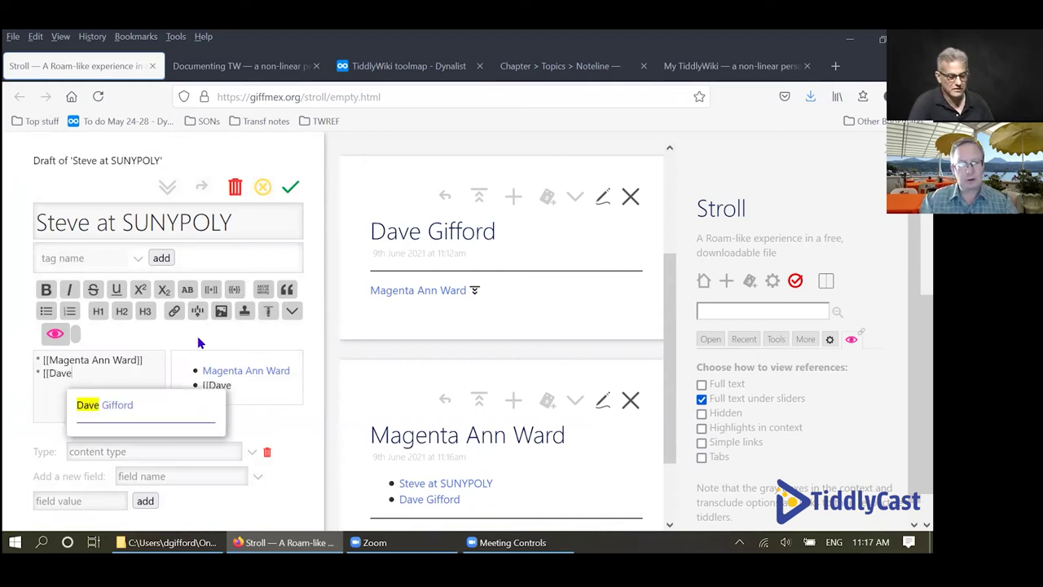
pyautogui.press('Return')
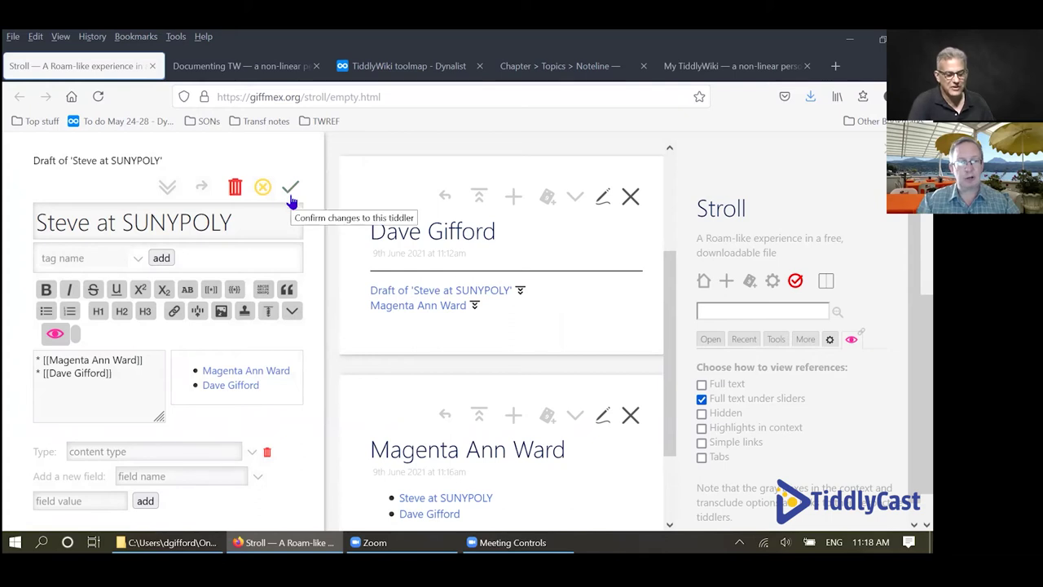
pyautogui.click(291, 193)
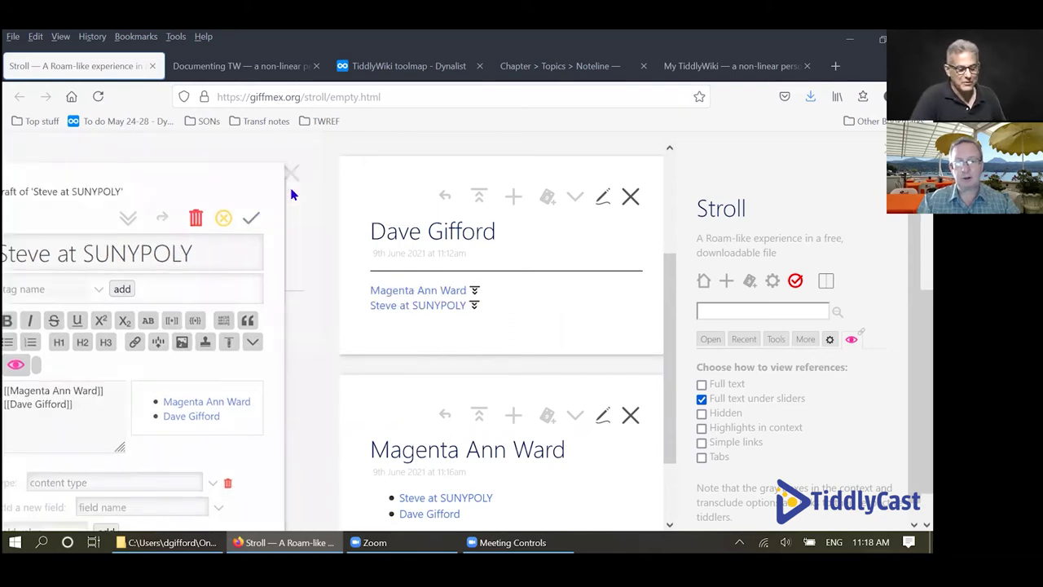
pyautogui.click(473, 306)
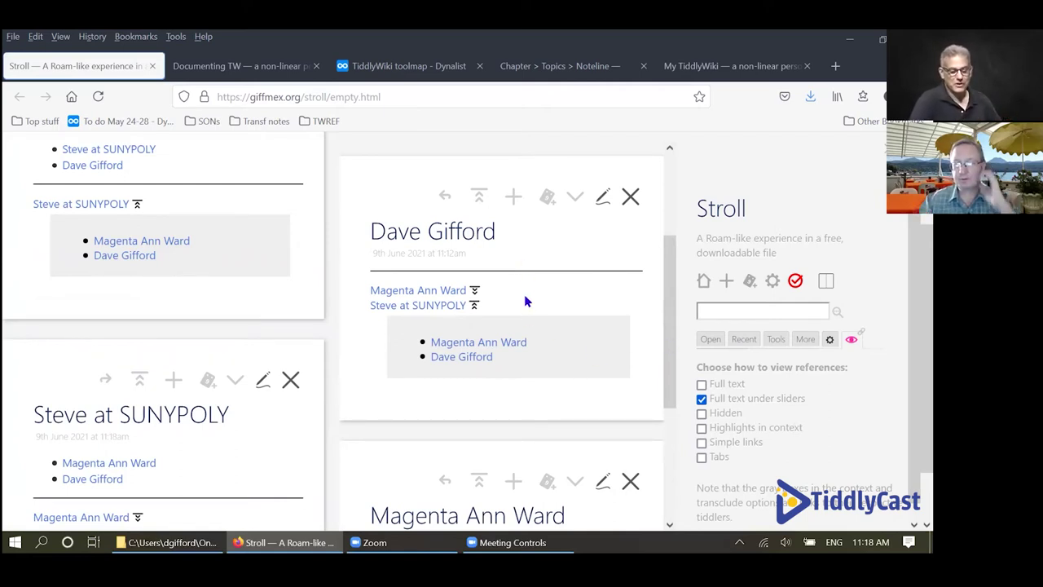
pyautogui.click(474, 306)
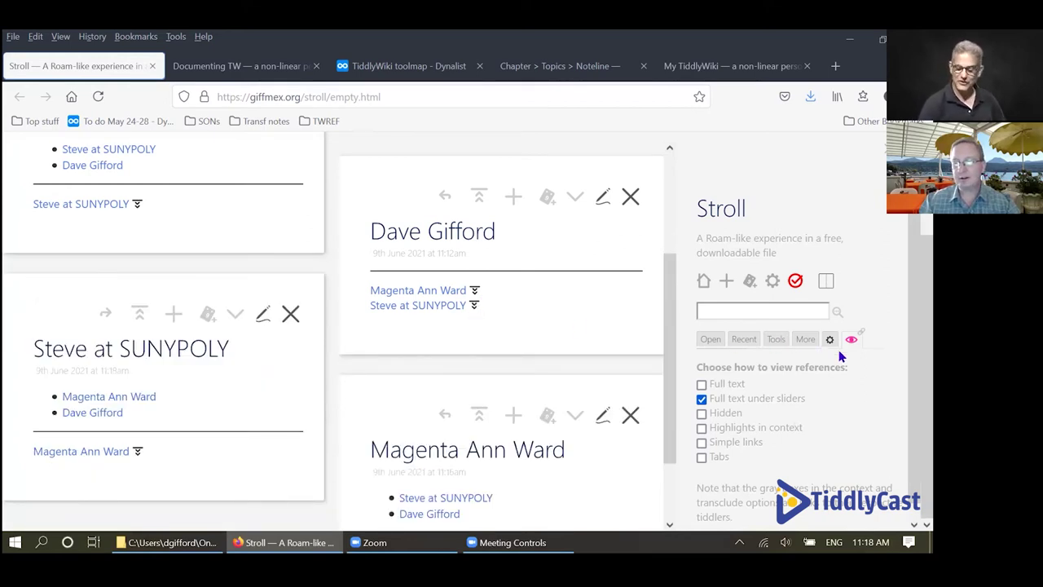
# Step: Open $:/giffmex/ViewTemplate/refstranscludecollapse from the sidebar's More > System list
pyautogui.click(805, 337)
pyautogui.scroll(-1, 901, 251)
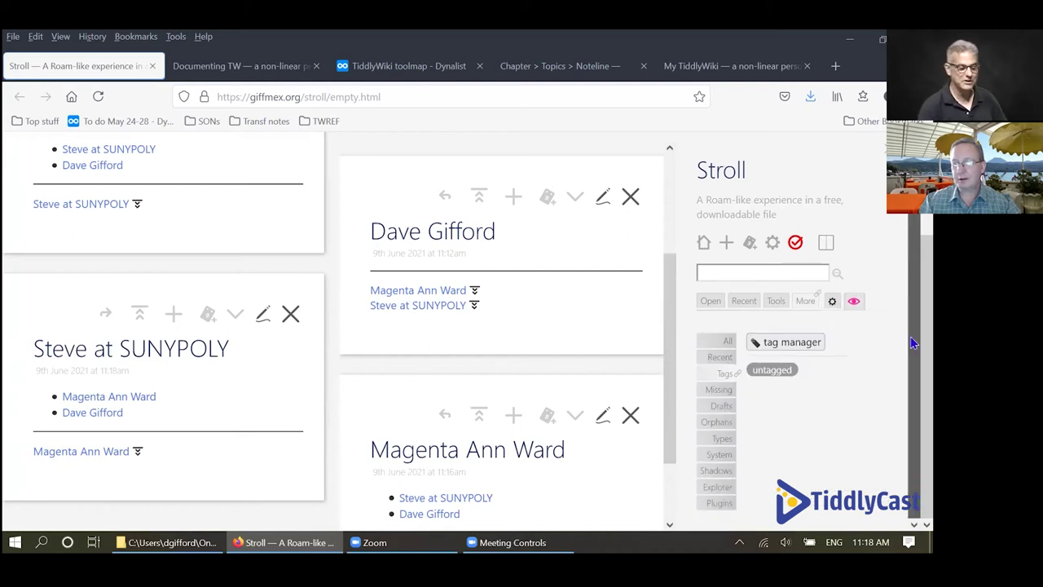
pyautogui.click(726, 453)
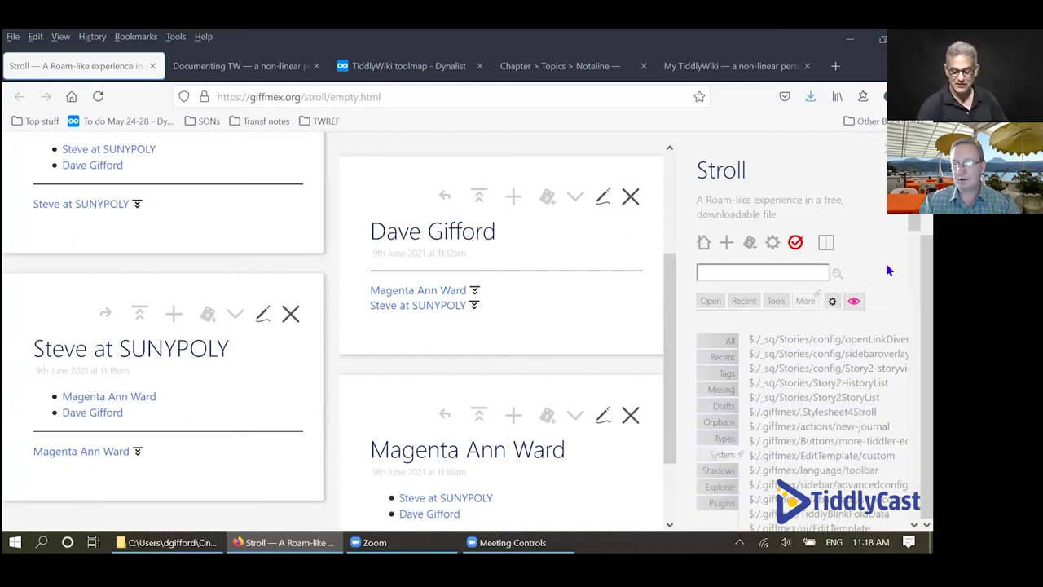
pyautogui.moveTo(914, 220); pyautogui.dragTo(911, 242)
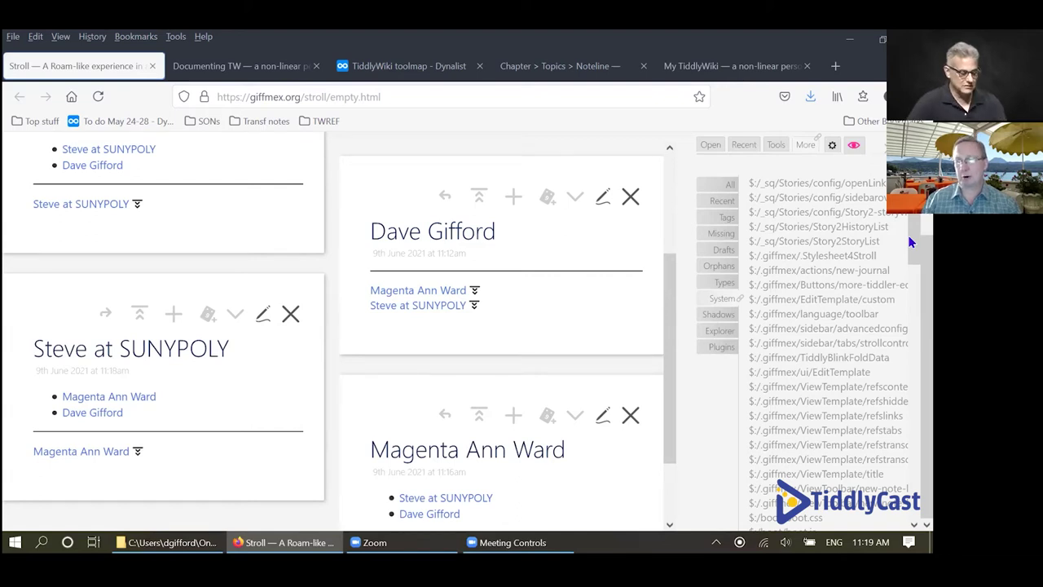
pyautogui.moveTo(913, 237); pyautogui.dragTo(913, 269)
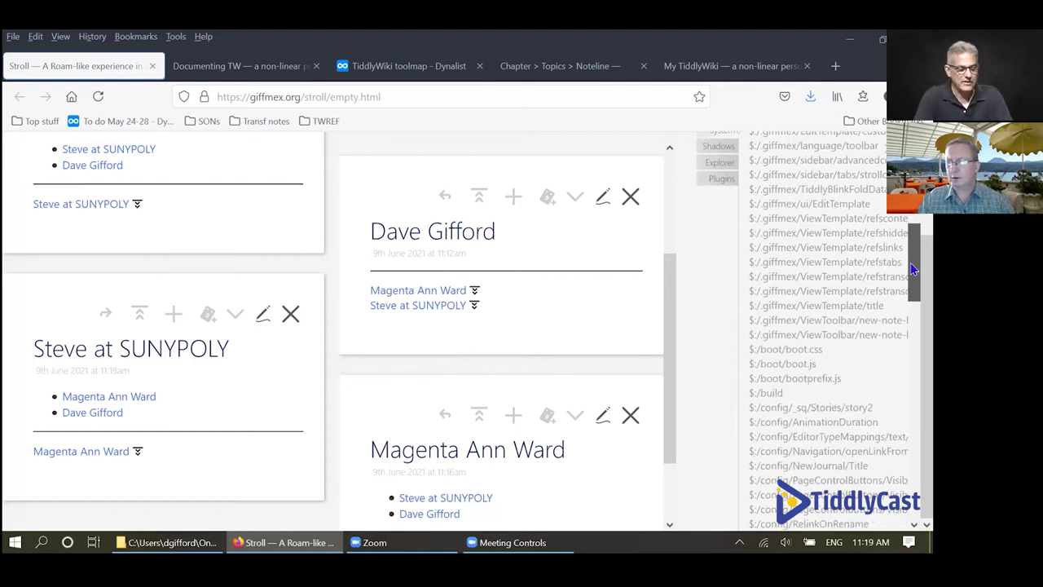
pyautogui.click(890, 294)
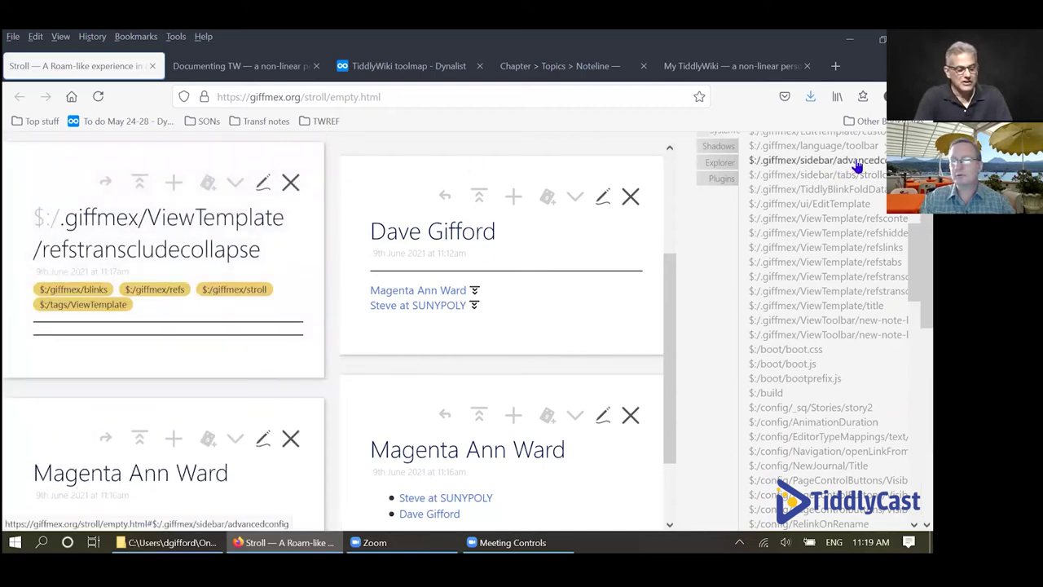
pyautogui.click(883, 157)
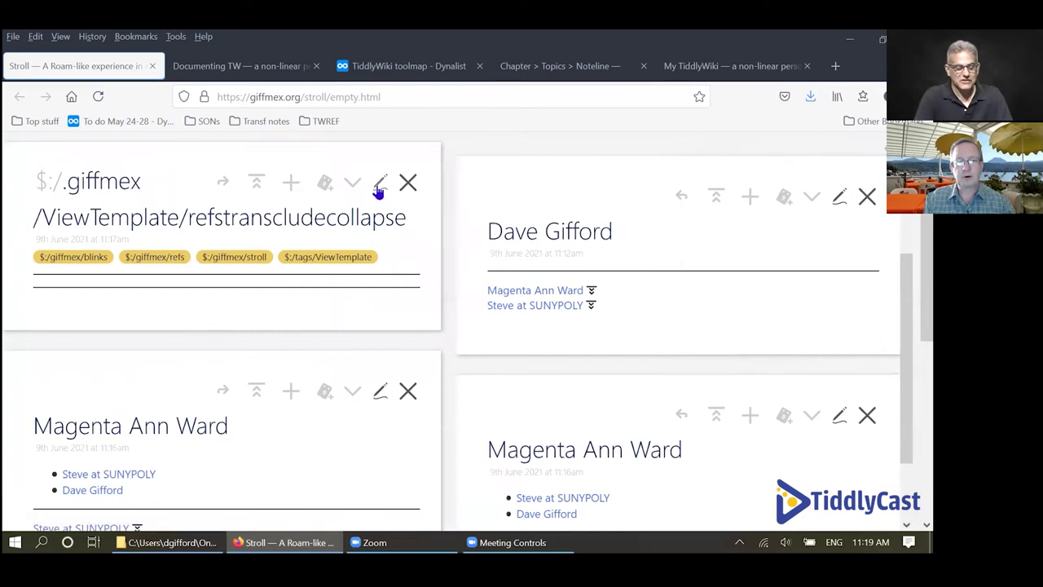
pyautogui.click(380, 189)
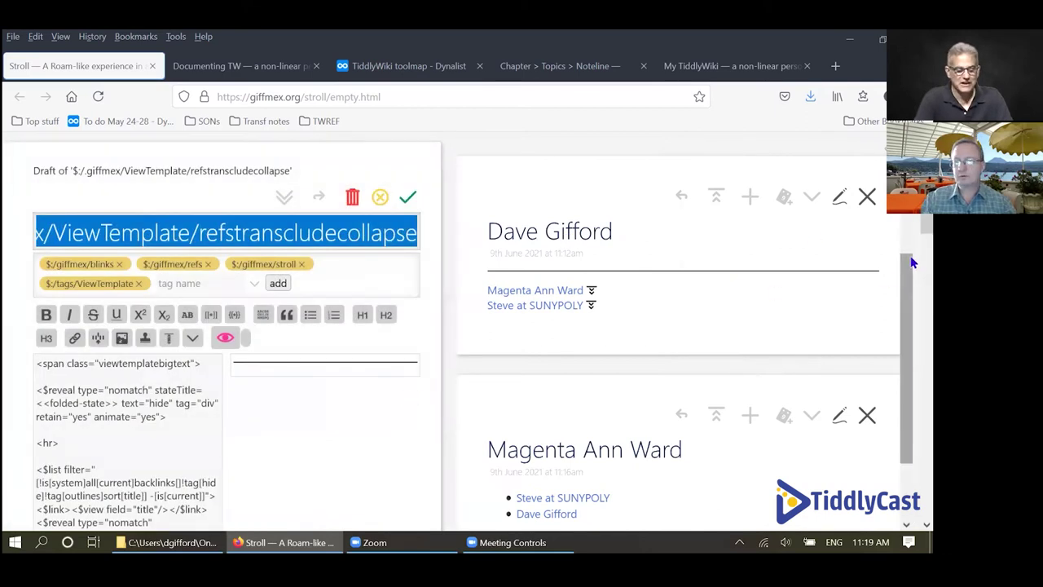
pyautogui.scroll(-4, 406, 388)
pyautogui.scroll(5, 236, 329)
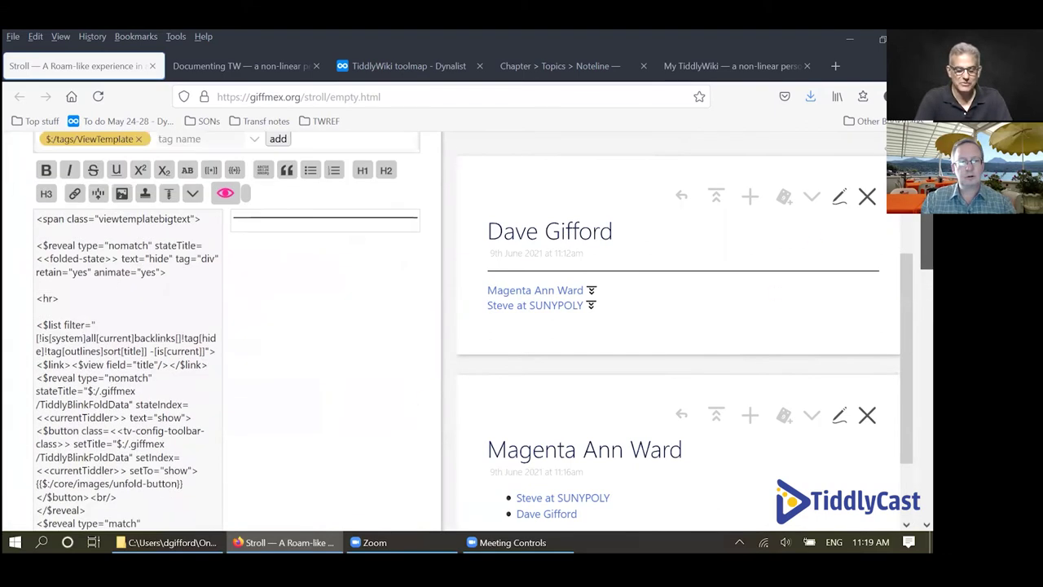
pyautogui.scroll(-2, 237, 330)
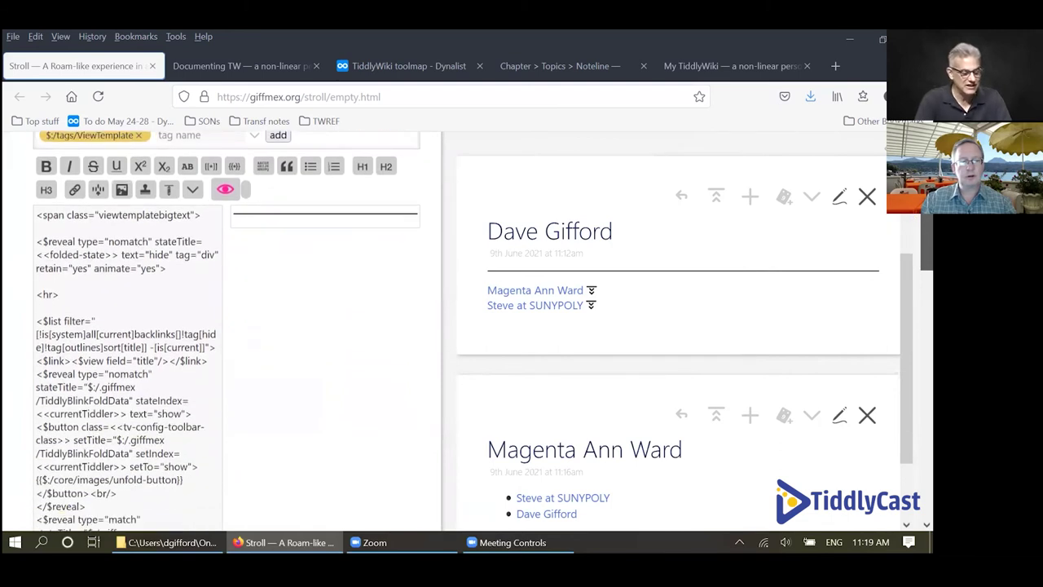
pyautogui.scroll(-1, 236, 330)
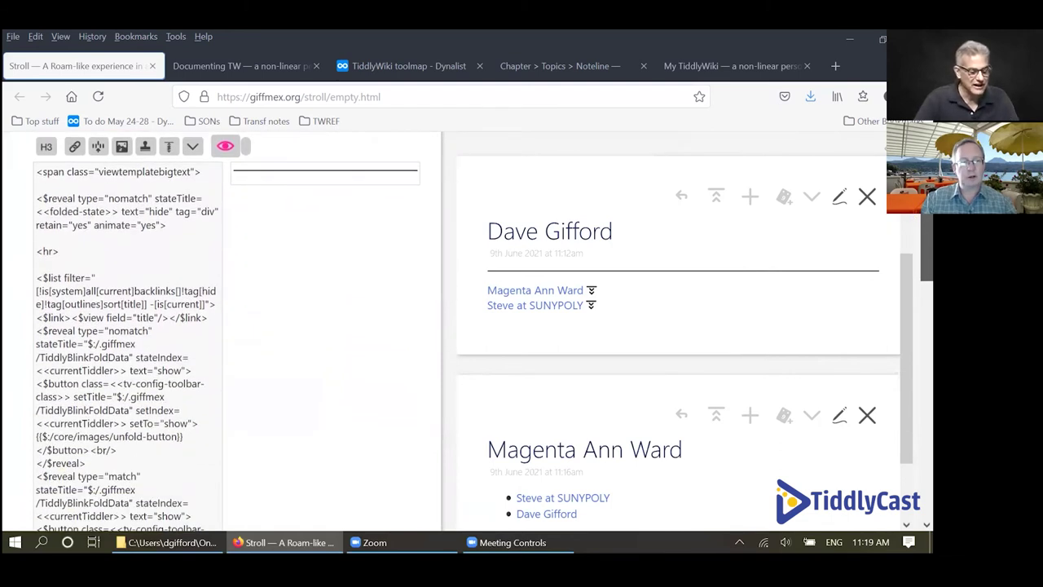
pyautogui.scroll(3, 236, 329)
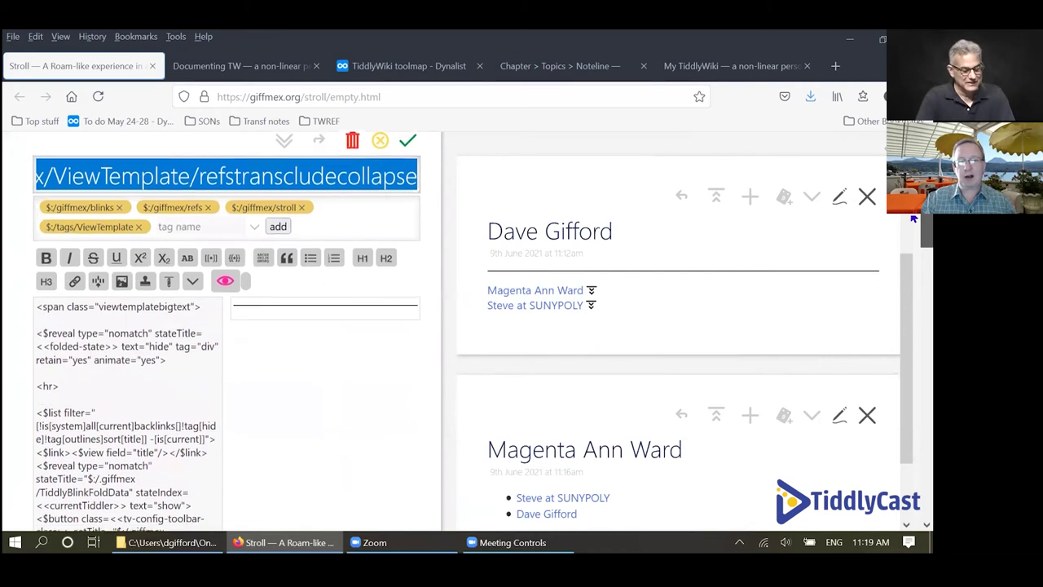
pyautogui.click(592, 290)
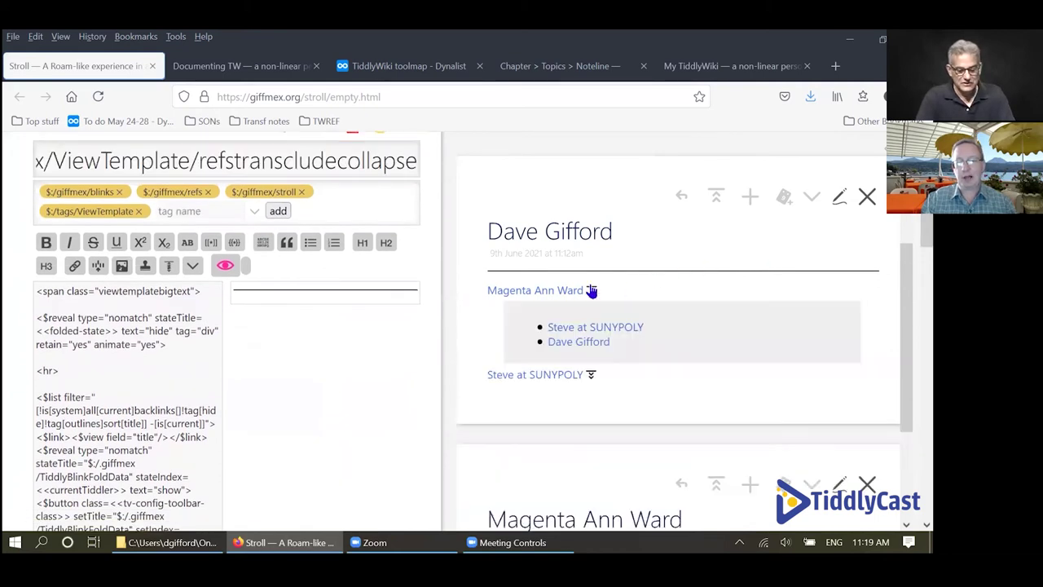
pyautogui.click(592, 290)
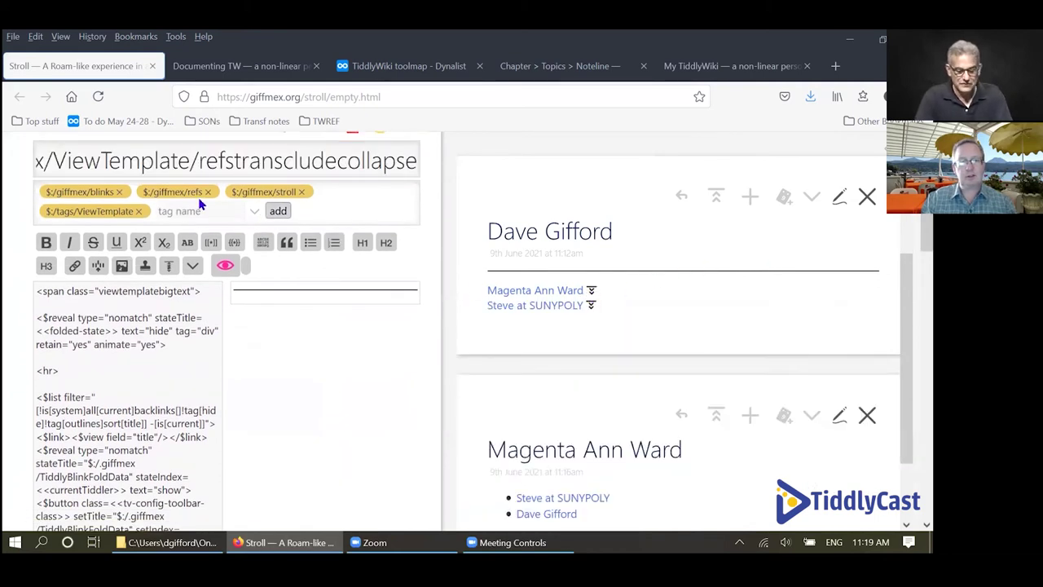
# Step: Highlight the title, stateTitle attribute, button widget and unfold-button image lines in the code
pyautogui.moveTo(244, 167); pyautogui.dragTo(539, 119)
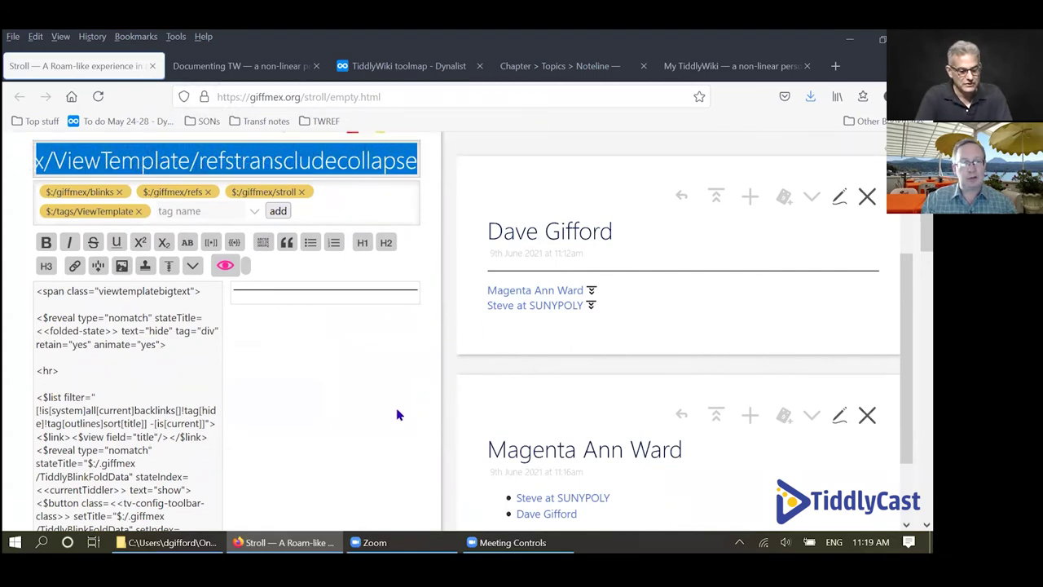
pyautogui.click(359, 412)
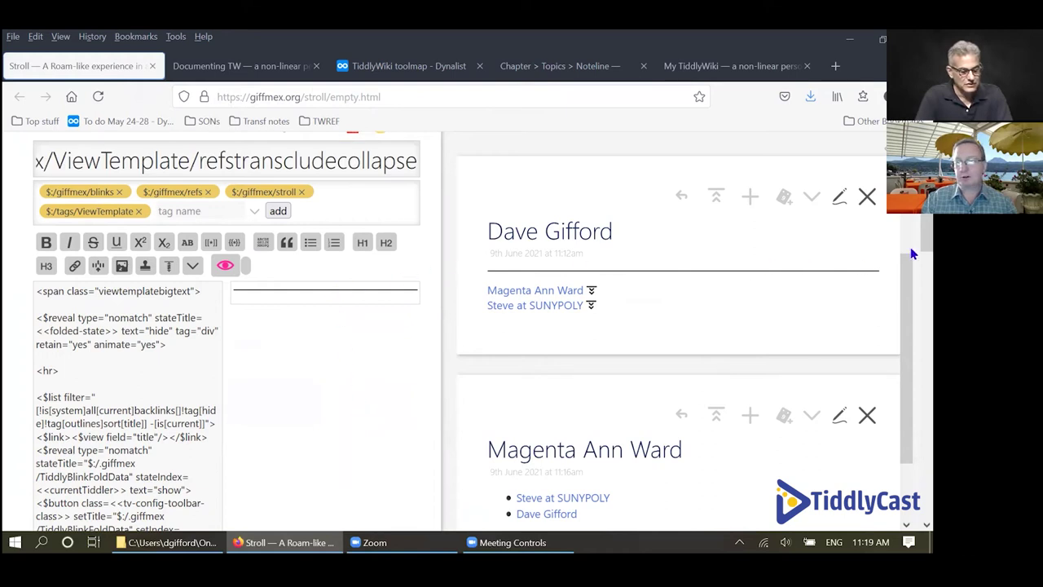
pyautogui.scroll(-1, 910, 234)
pyautogui.scroll(-3, 910, 244)
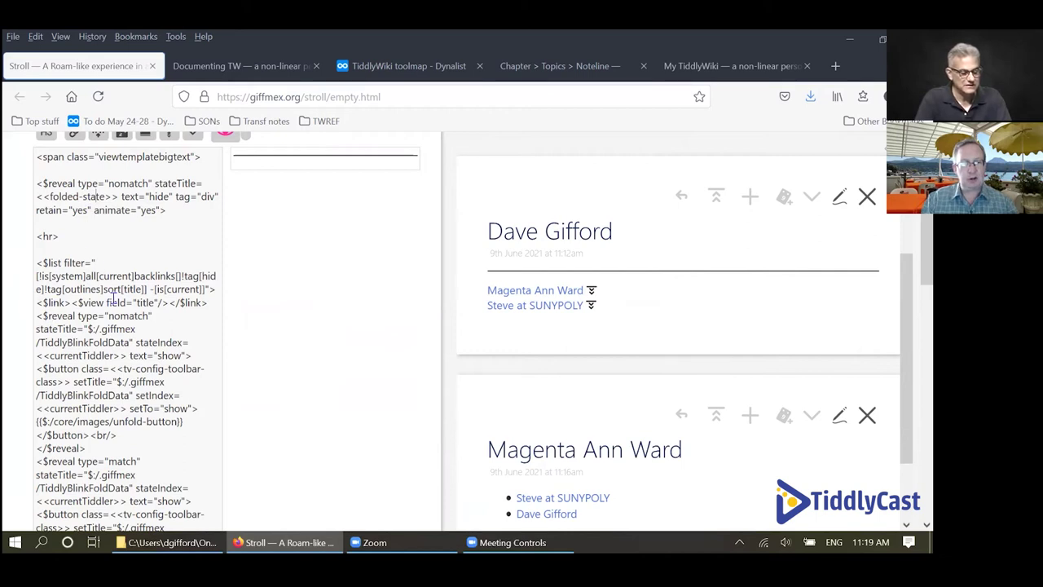
pyautogui.moveTo(37, 328)
pyautogui.mouseDown()
pyautogui.moveTo(83, 316)
pyautogui.moveTo(33, 316)
pyautogui.mouseUp()
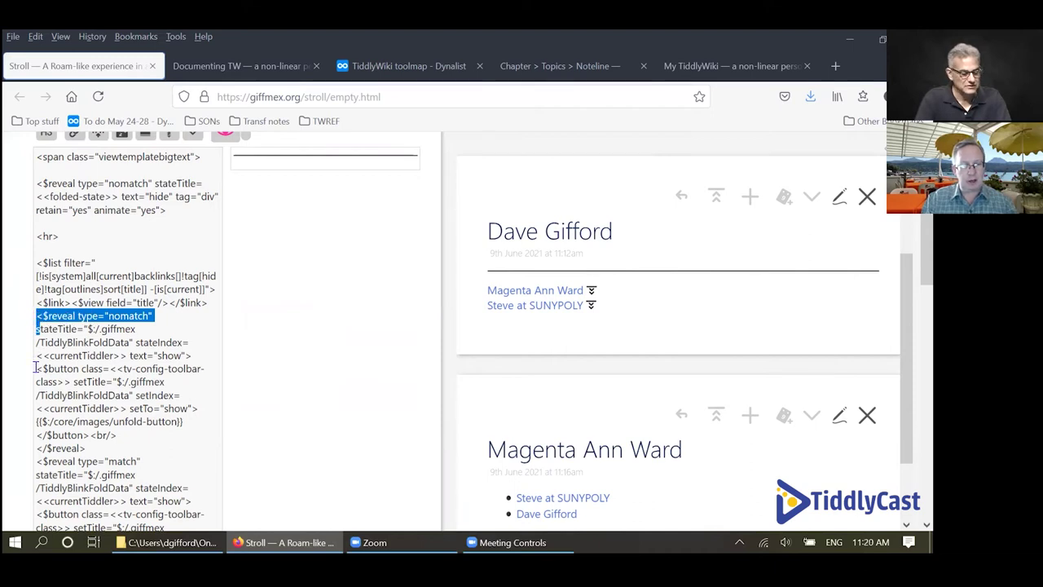
pyautogui.moveTo(51, 368); pyautogui.dragTo(95, 370)
pyautogui.moveTo(179, 422); pyautogui.dragTo(21, 419)
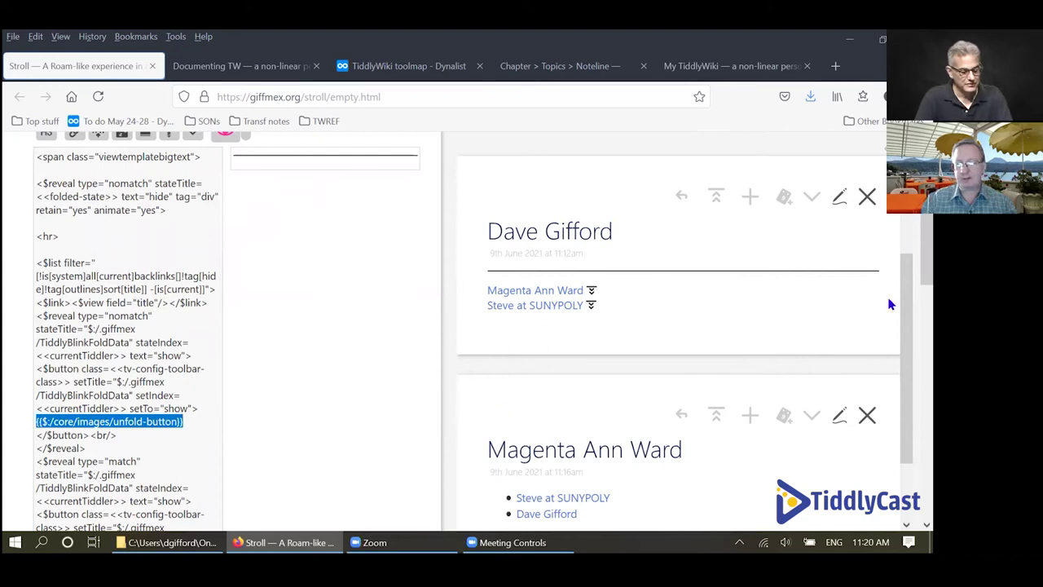
# Step: Discard the view template draft without saving
pyautogui.scroll(-5, 910, 238)
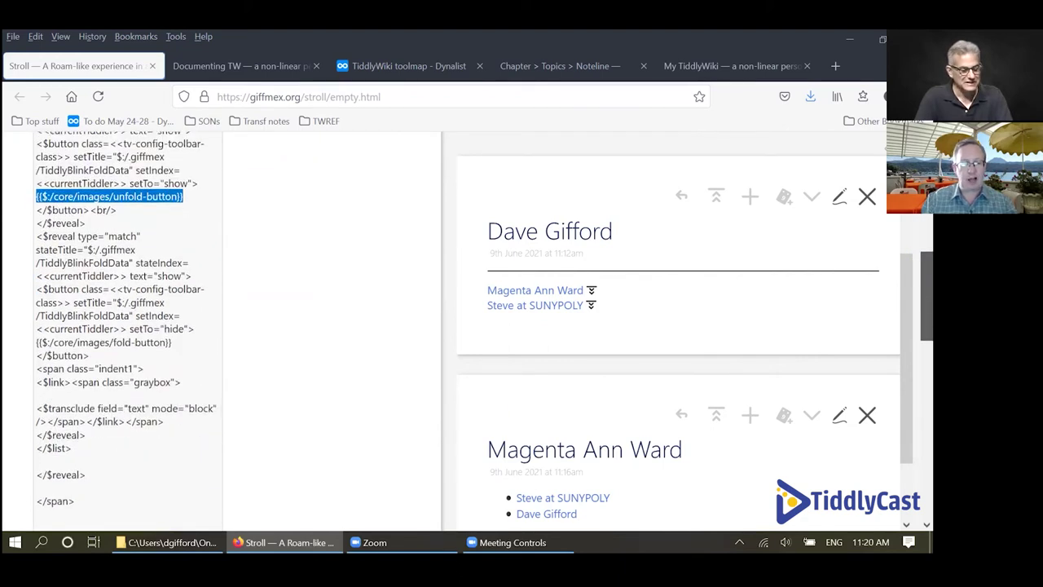
pyautogui.scroll(1, 127, 326)
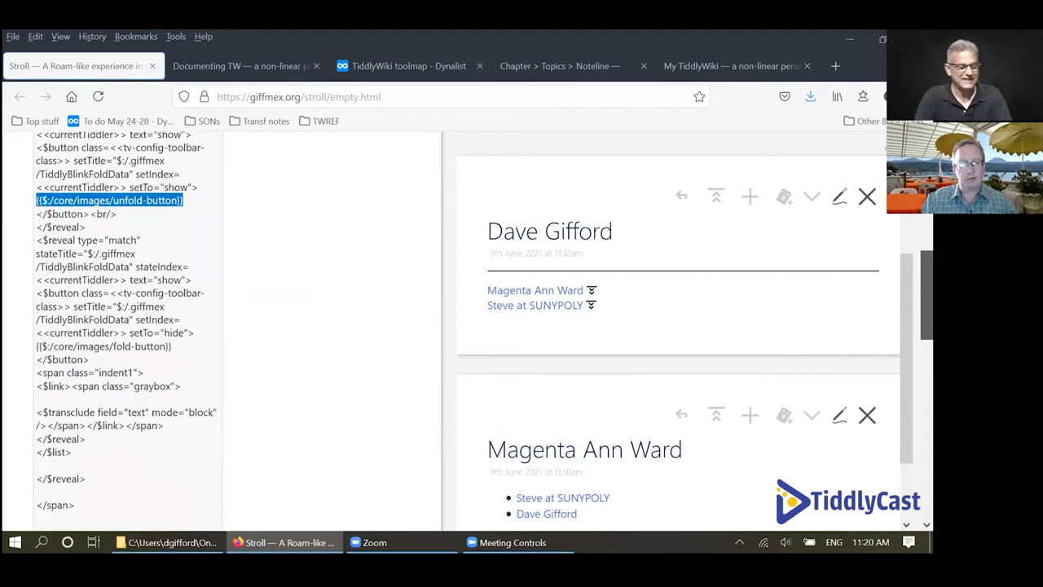
pyautogui.scroll(10, 244, 325)
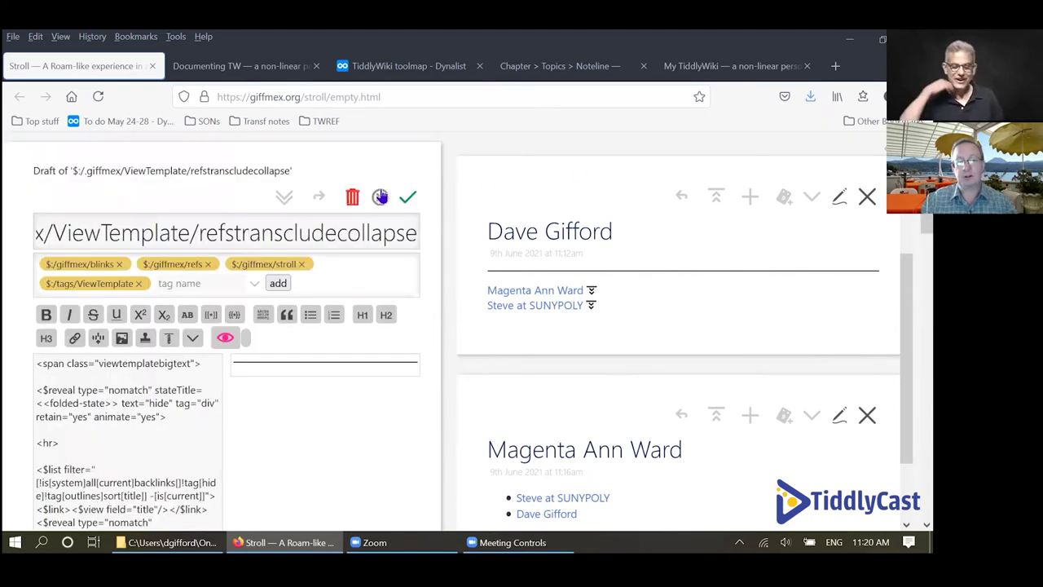
pyautogui.click(378, 201)
# Step: Close the view template tiddler, fold and unfold Dave Gifford, and show the sidebar
pyautogui.click(407, 182)
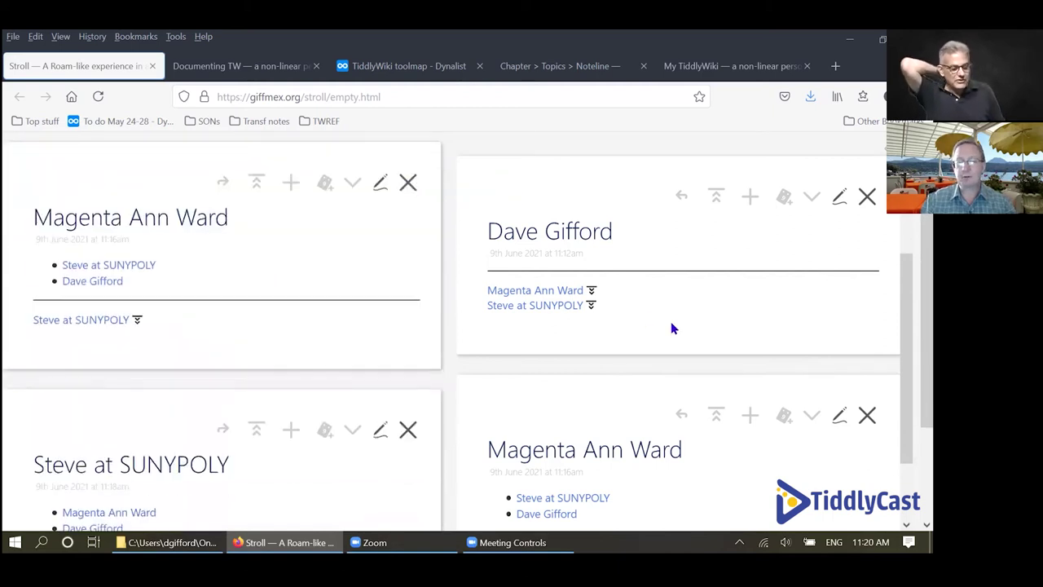
pyautogui.click(715, 197)
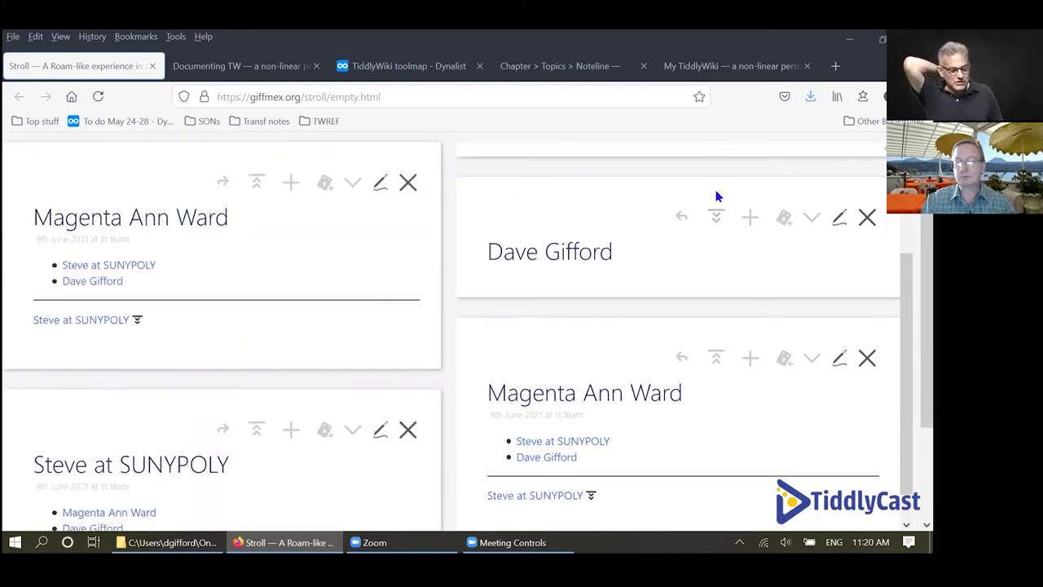
pyautogui.click(718, 217)
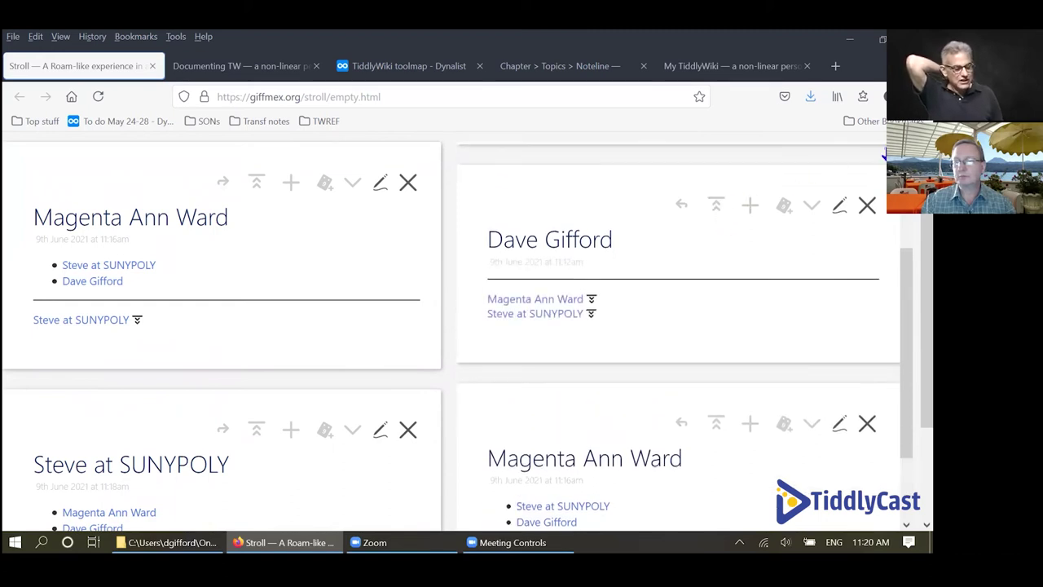
pyautogui.click(884, 155)
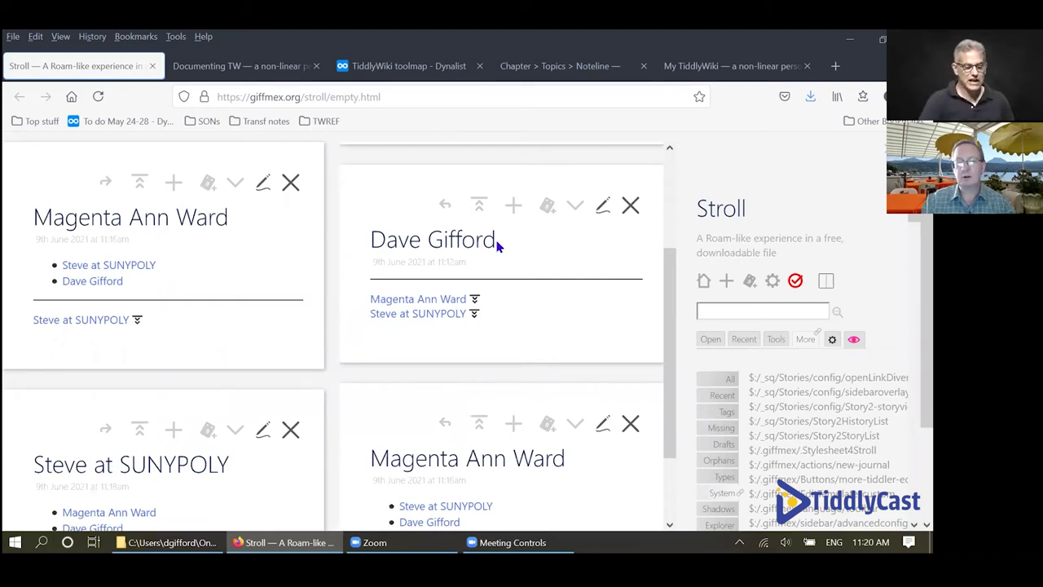
# Step: Switch Stroll to the TiddlyWiki default tiddler title position, then hide the sidebar
pyautogui.click(478, 208)
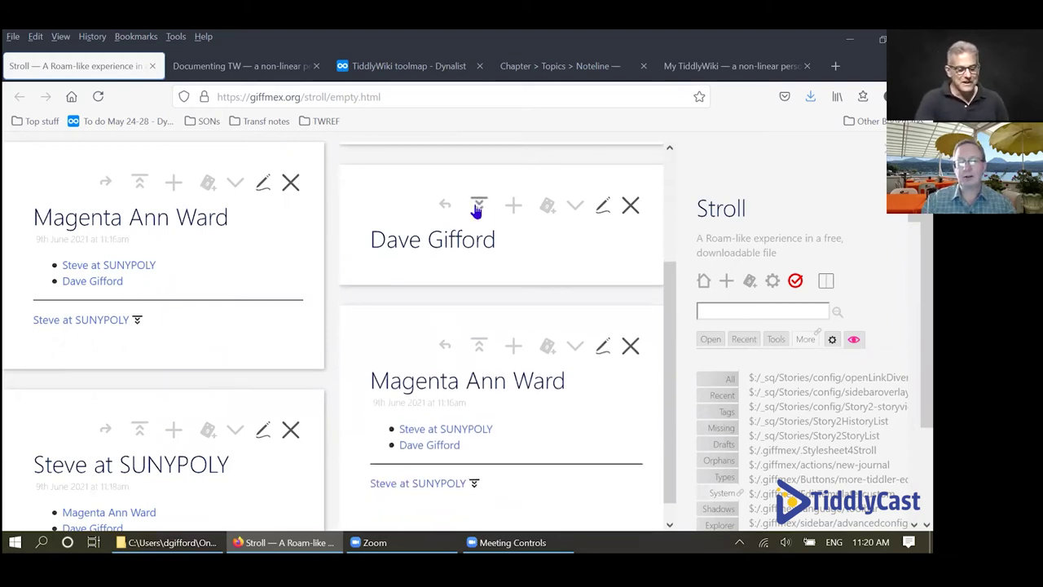
pyautogui.click(478, 208)
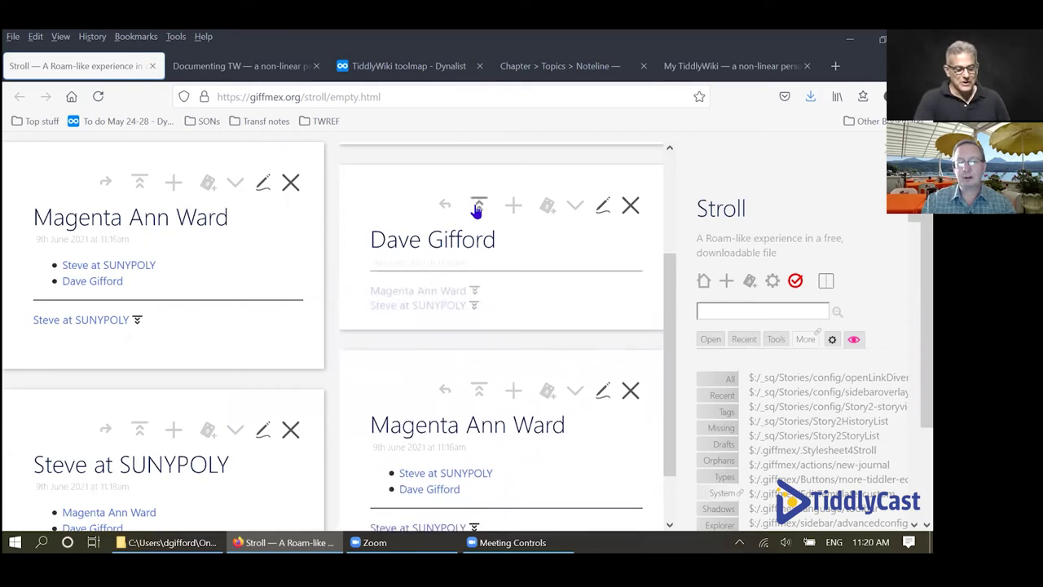
pyautogui.click(829, 339)
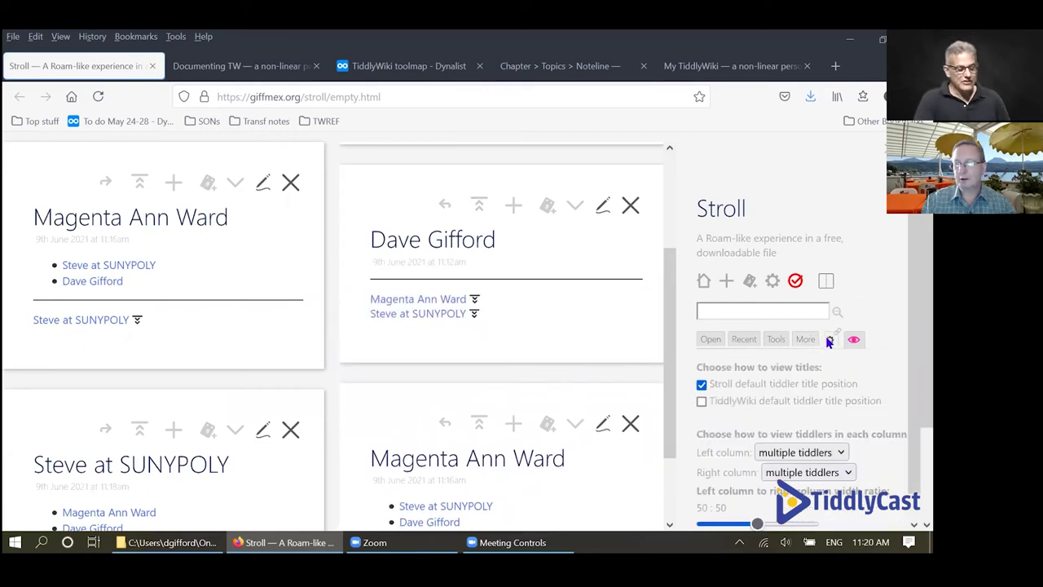
pyautogui.click(700, 402)
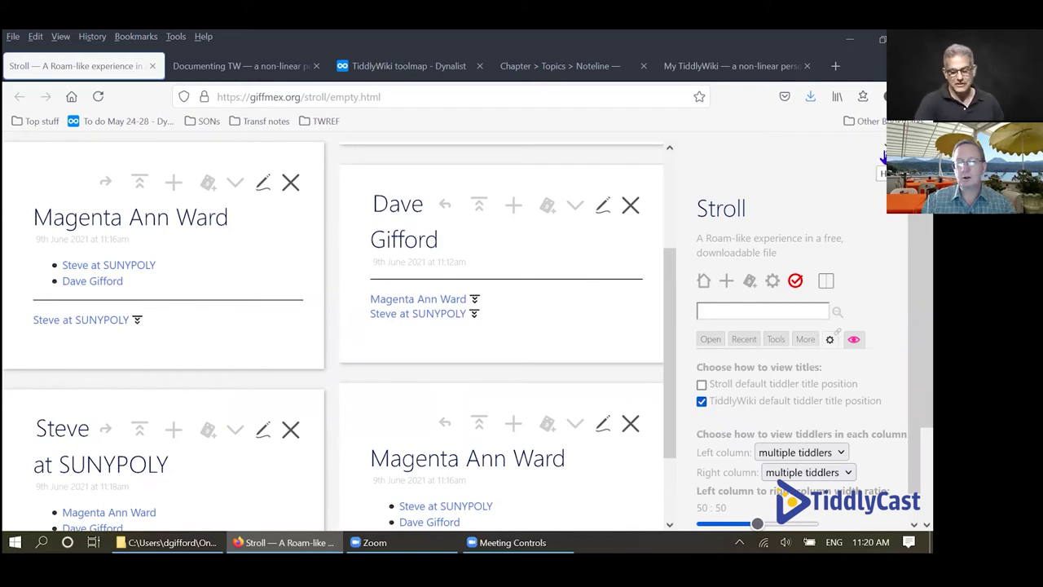
pyautogui.click(884, 155)
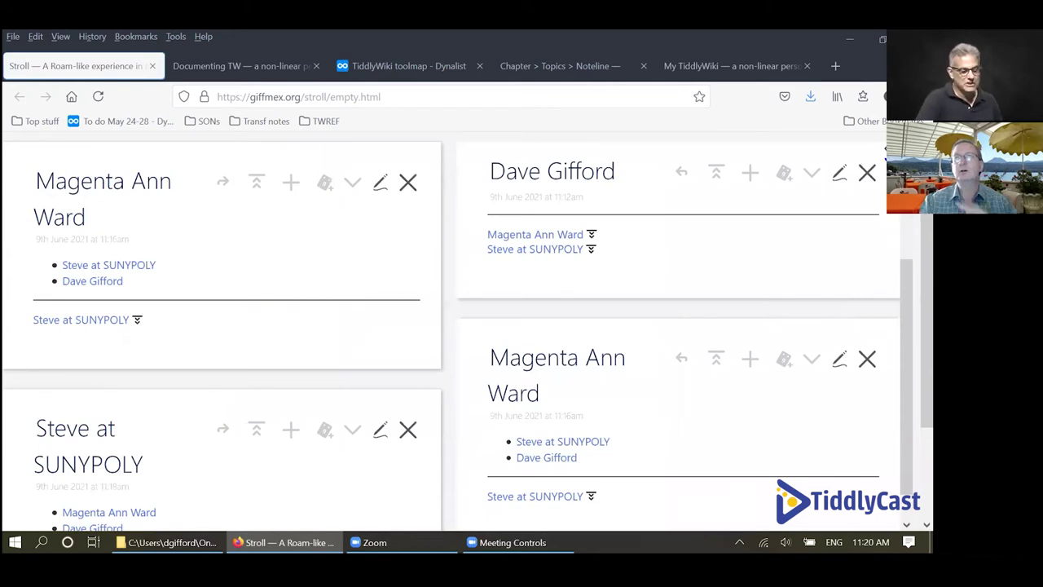
pyautogui.click(376, 187)
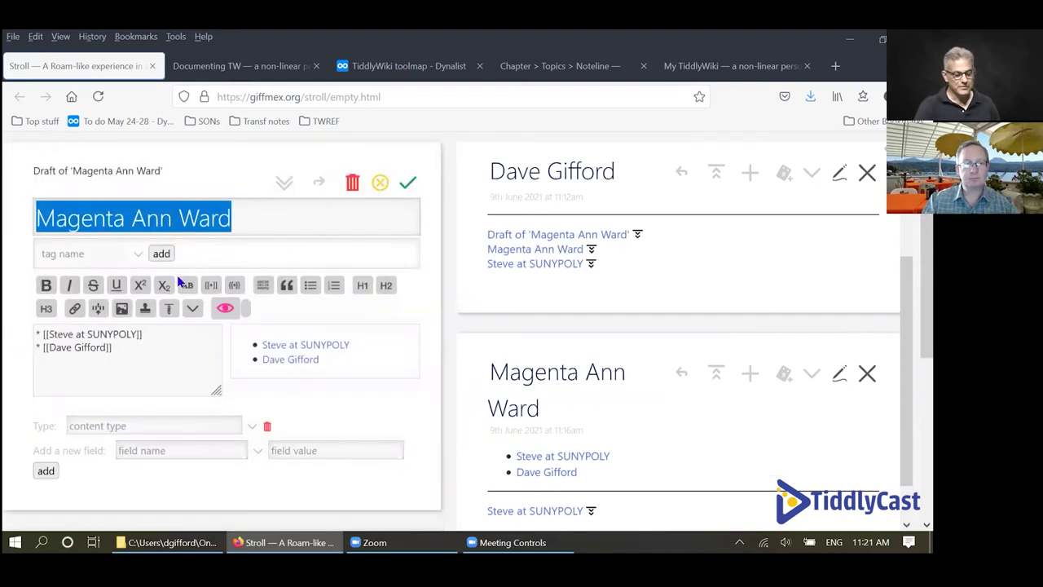
pyautogui.click(94, 253)
pyautogui.write('Ste')
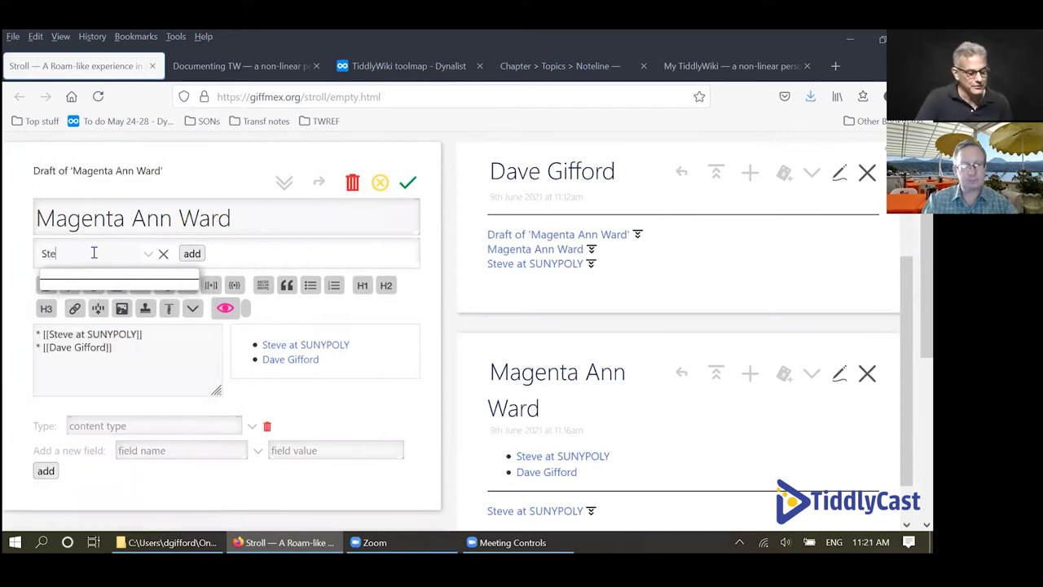
pyautogui.write('ve a')
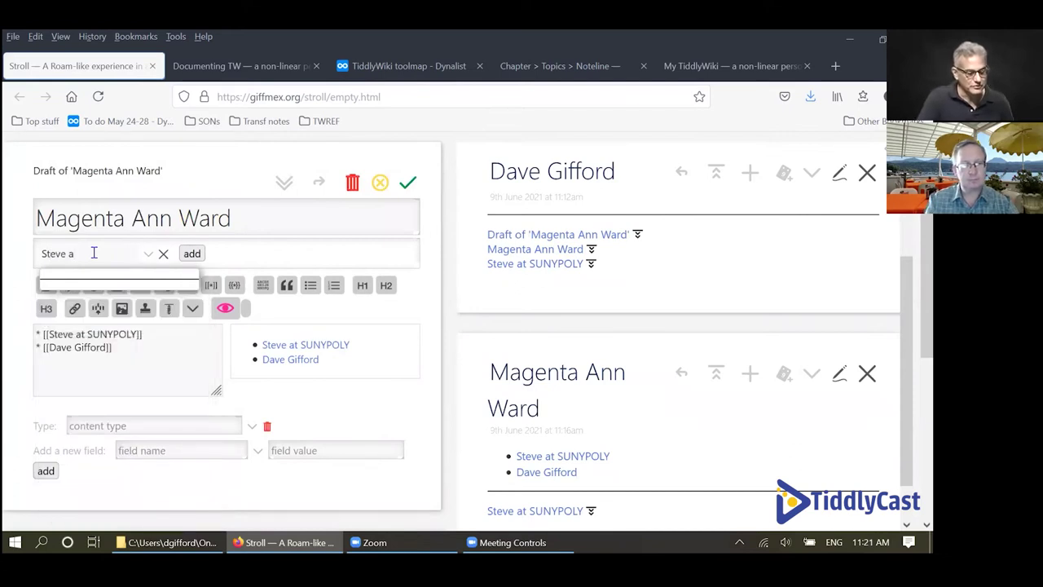
pyautogui.write('t SUNYPOL')
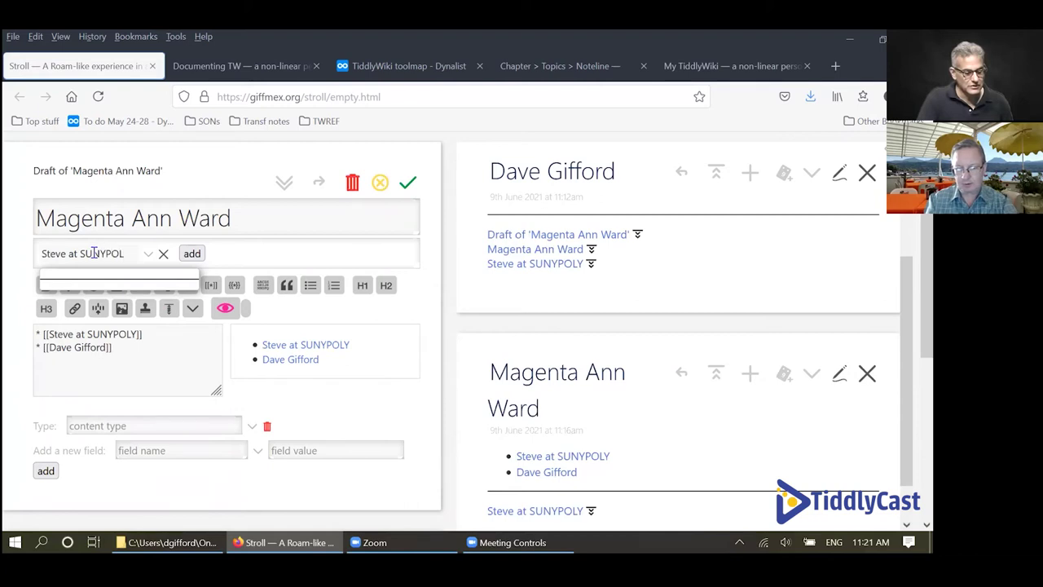
pyautogui.write('Y')
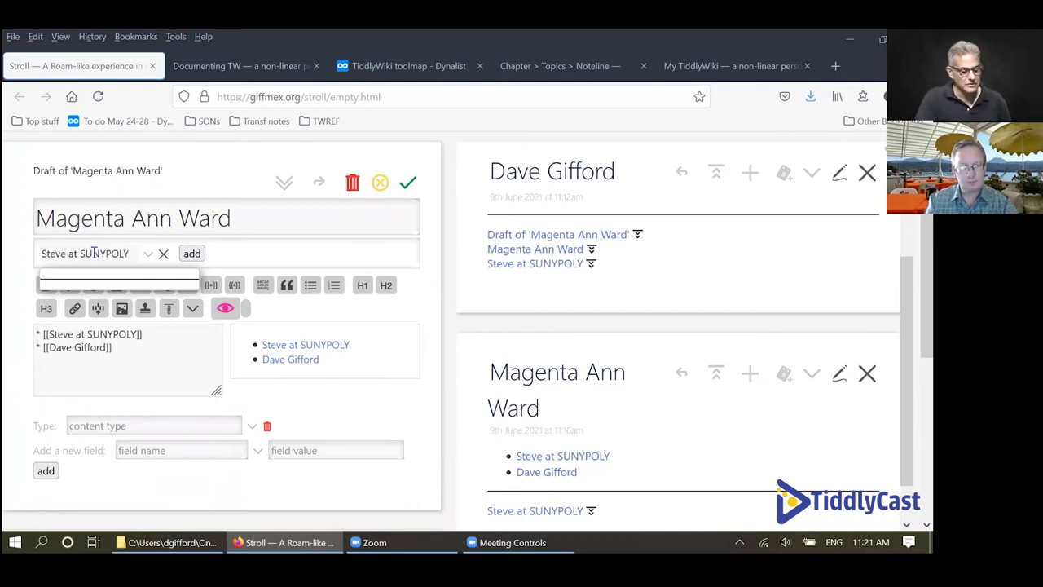
pyautogui.press('Return')
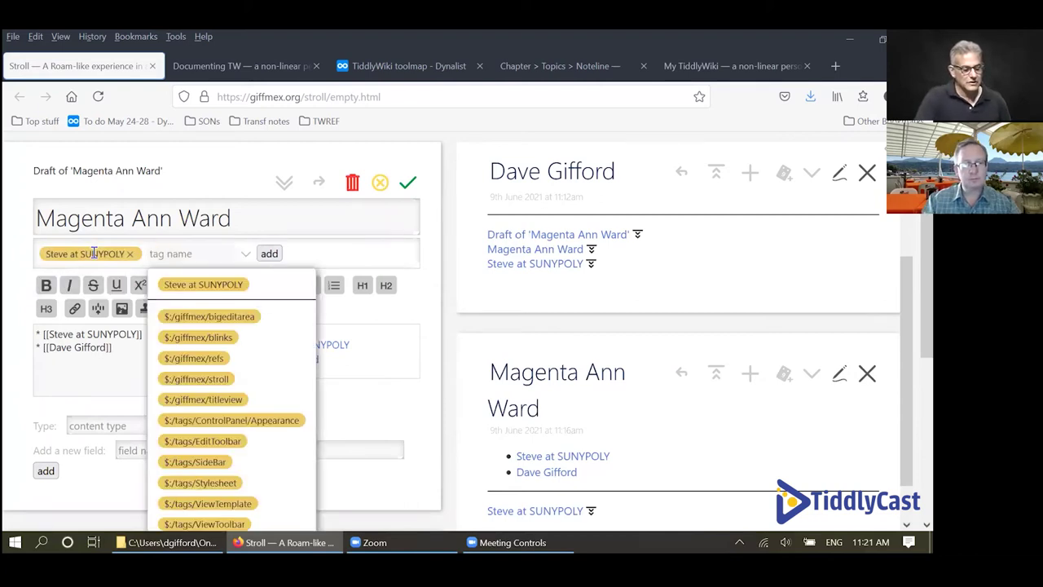
pyautogui.click(405, 186)
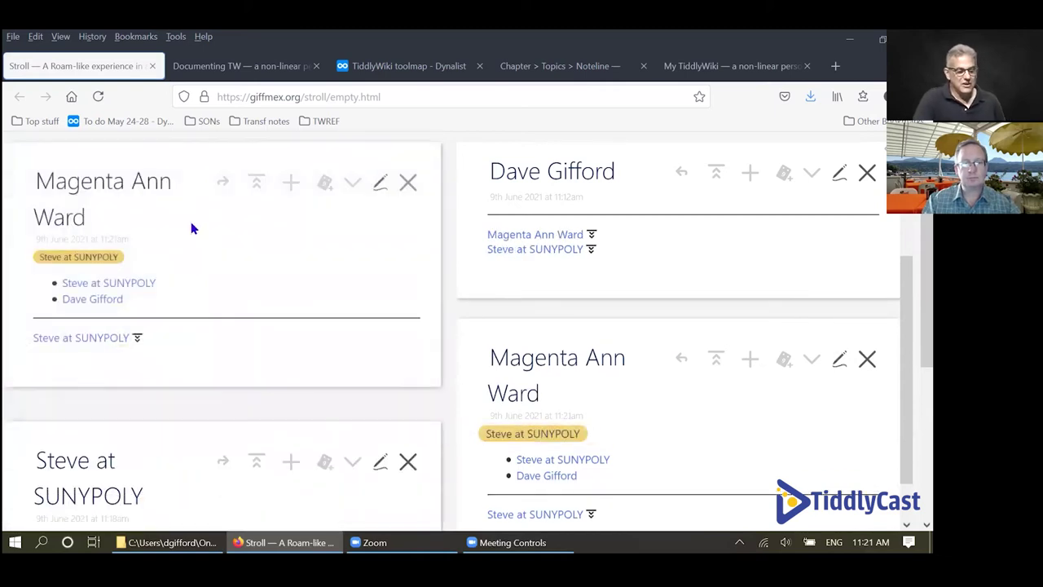
pyautogui.click(96, 259)
pyautogui.click(96, 262)
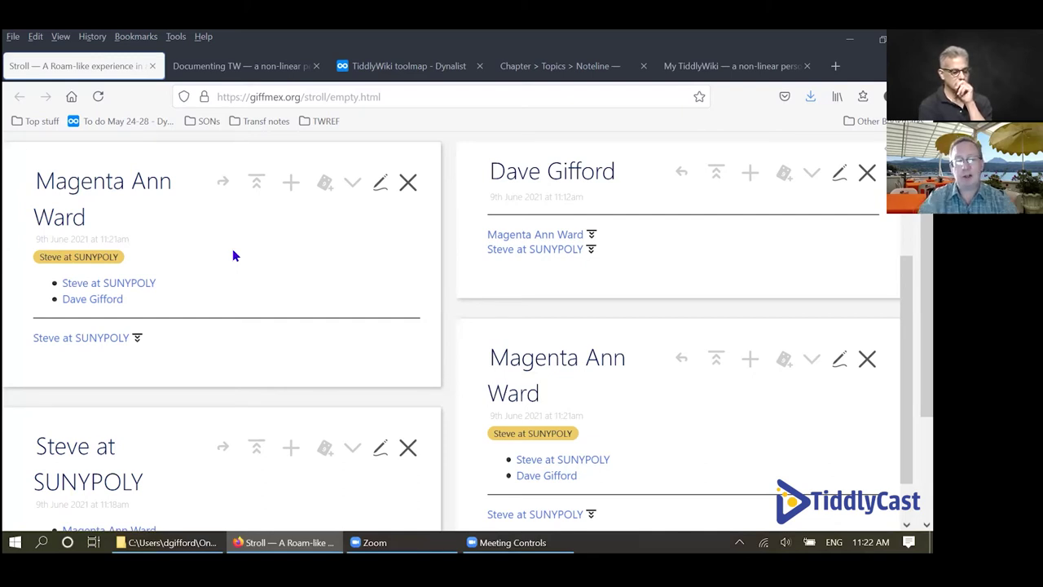
pyautogui.click(96, 259)
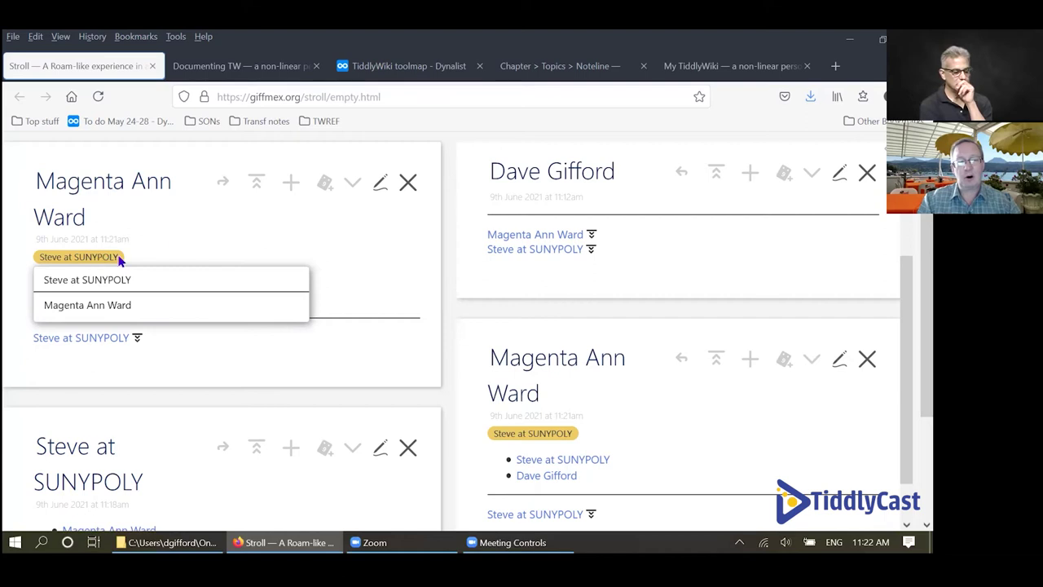
pyautogui.click(330, 251)
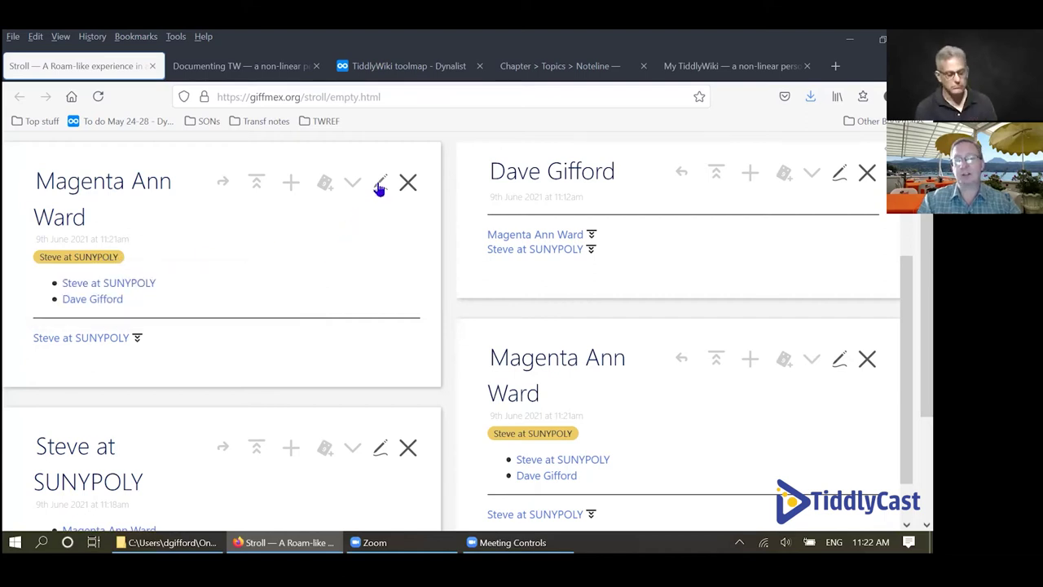
pyautogui.click(379, 186)
pyautogui.click(212, 250)
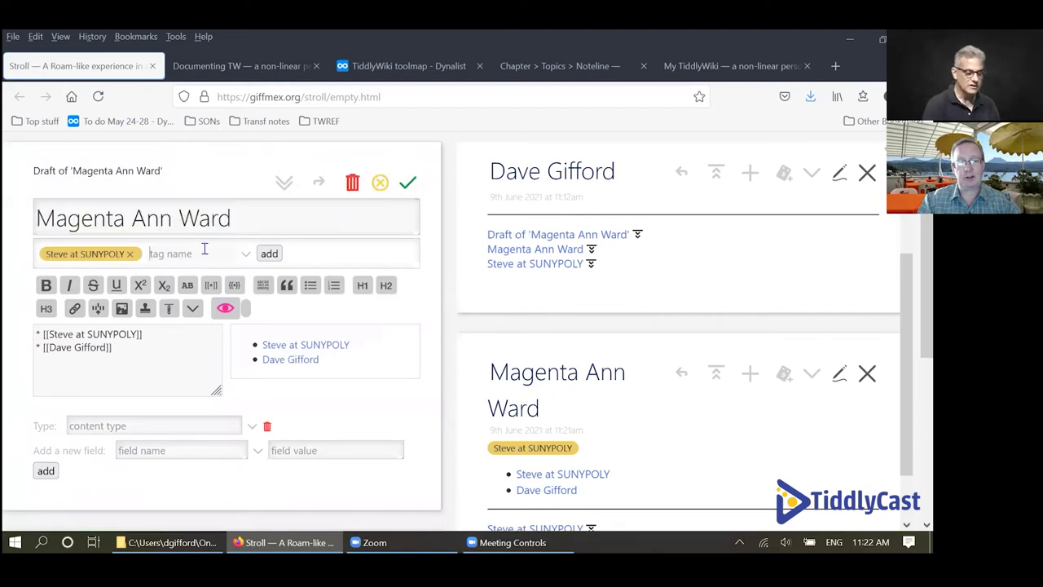
# Step: Open the Steve at SUNYPOLY tiddler, then switch to the Documenting TW wiki
pyautogui.click(603, 265)
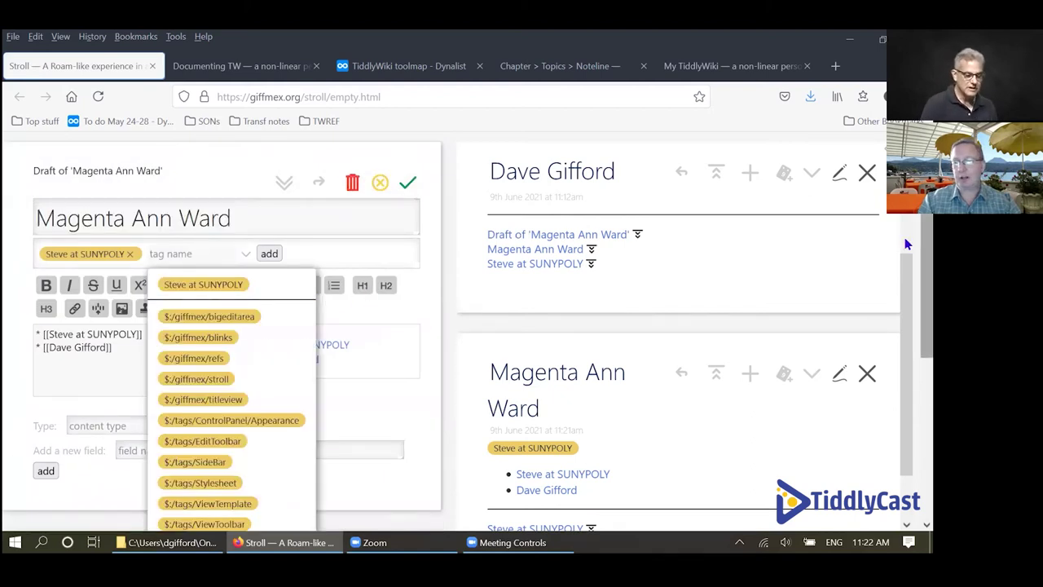
pyautogui.scroll(3, 220, 366)
pyautogui.scroll(-1, 220, 366)
pyautogui.scroll(1, 219, 367)
pyautogui.scroll(-3, 440, 276)
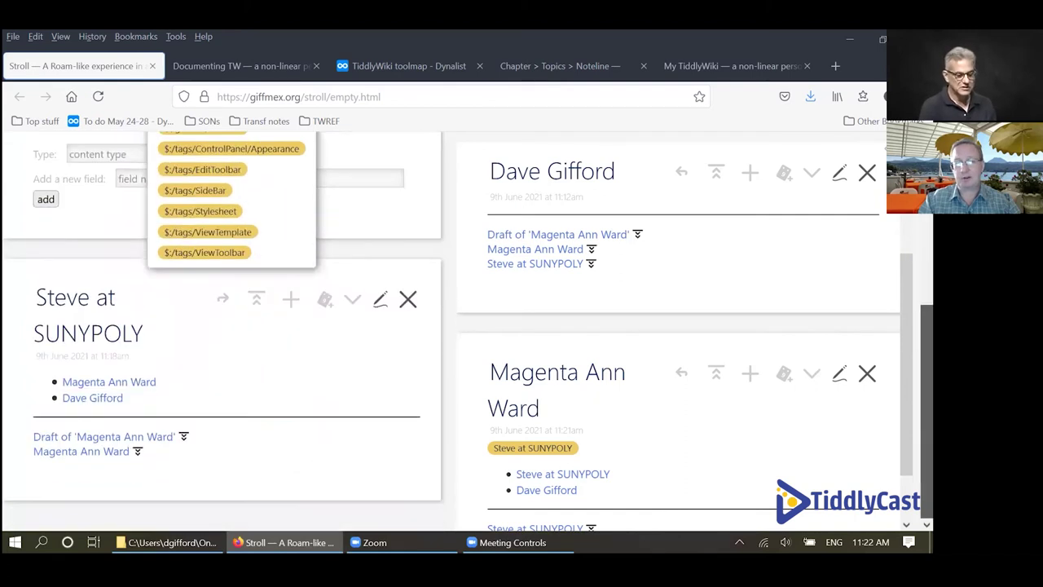
pyautogui.scroll(3, 440, 277)
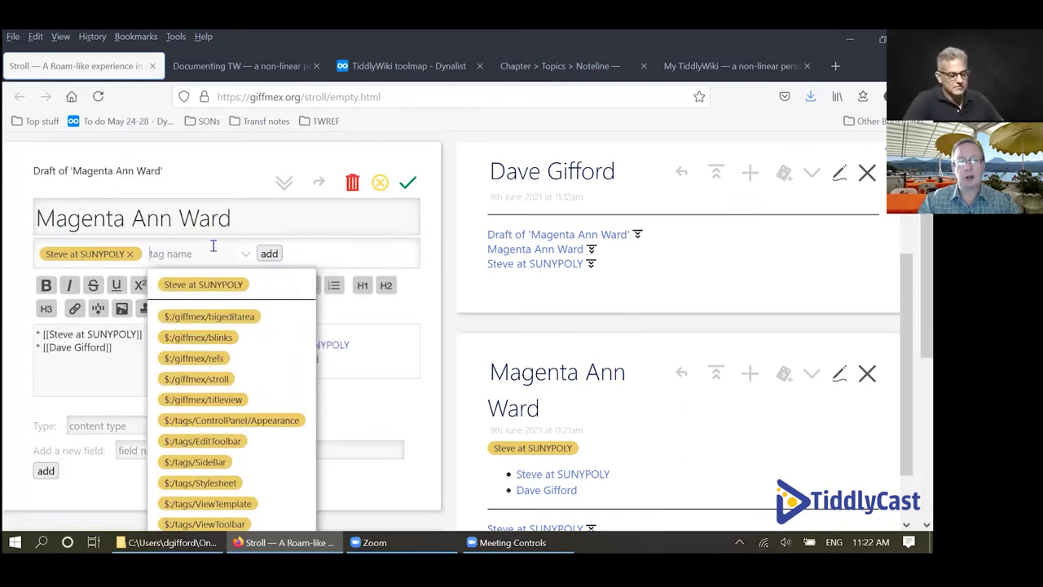
pyautogui.click(260, 72)
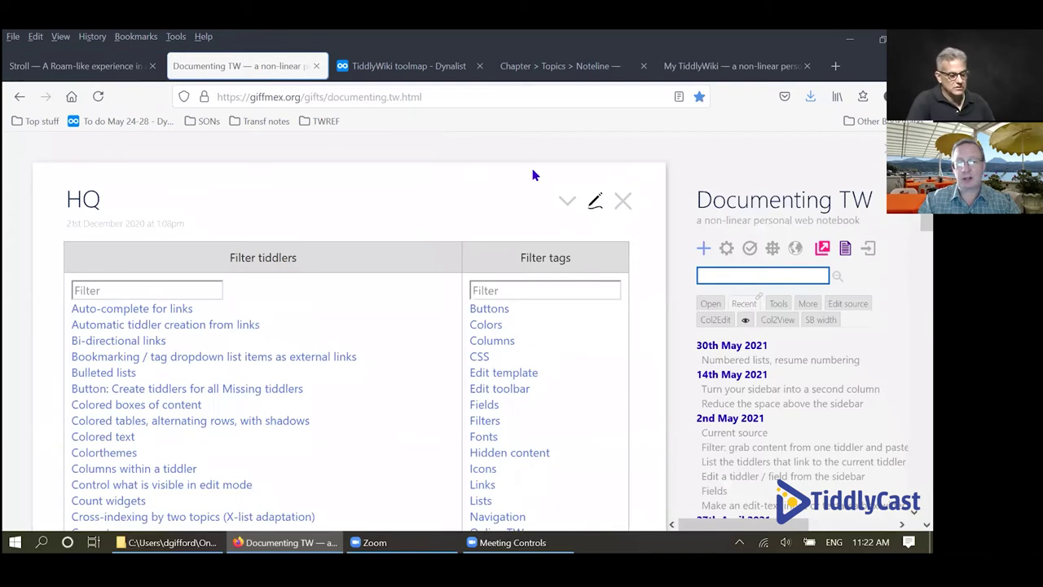
# Step: Start editing the HQ tiddler, view its tags, discard the draft unchanged, and return to Stroll
pyautogui.click(592, 210)
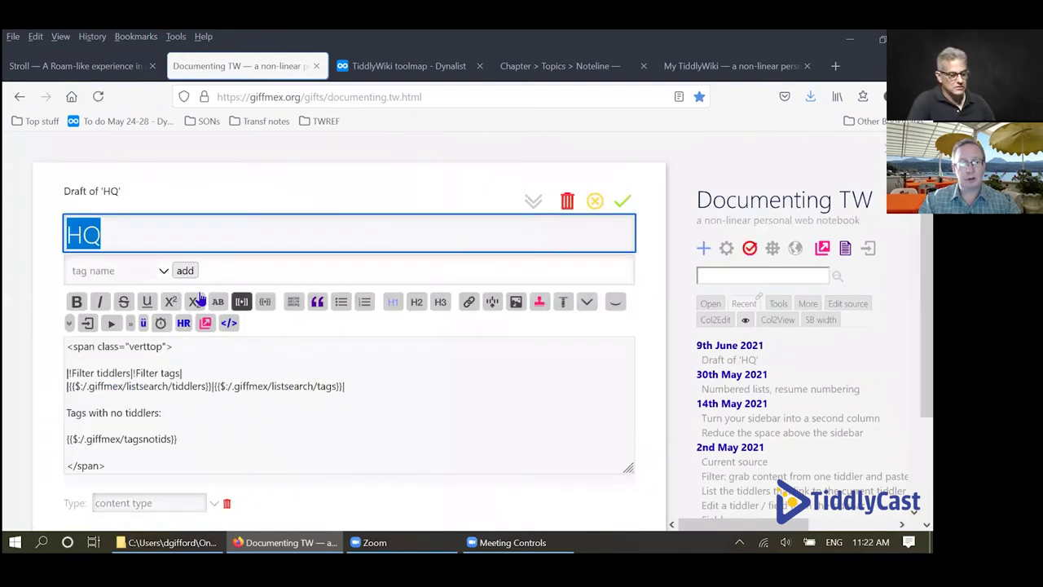
pyautogui.click(116, 269)
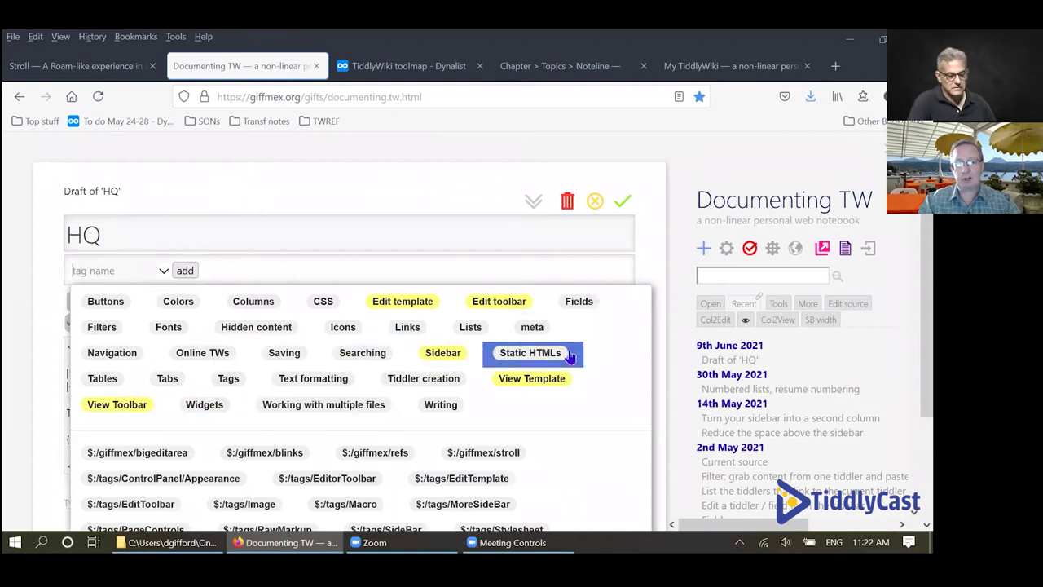
pyautogui.click(594, 201)
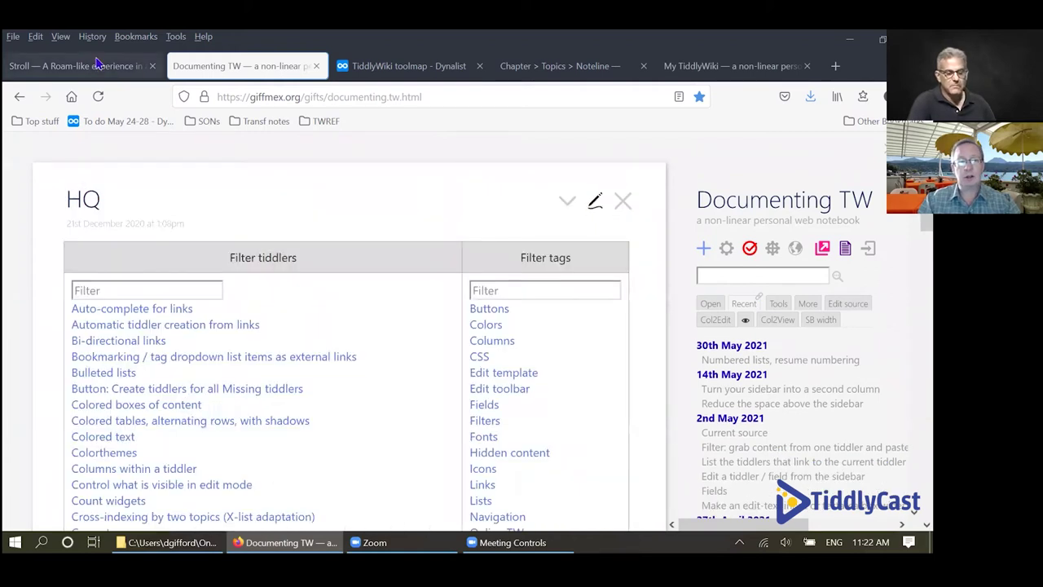
pyautogui.click(92, 65)
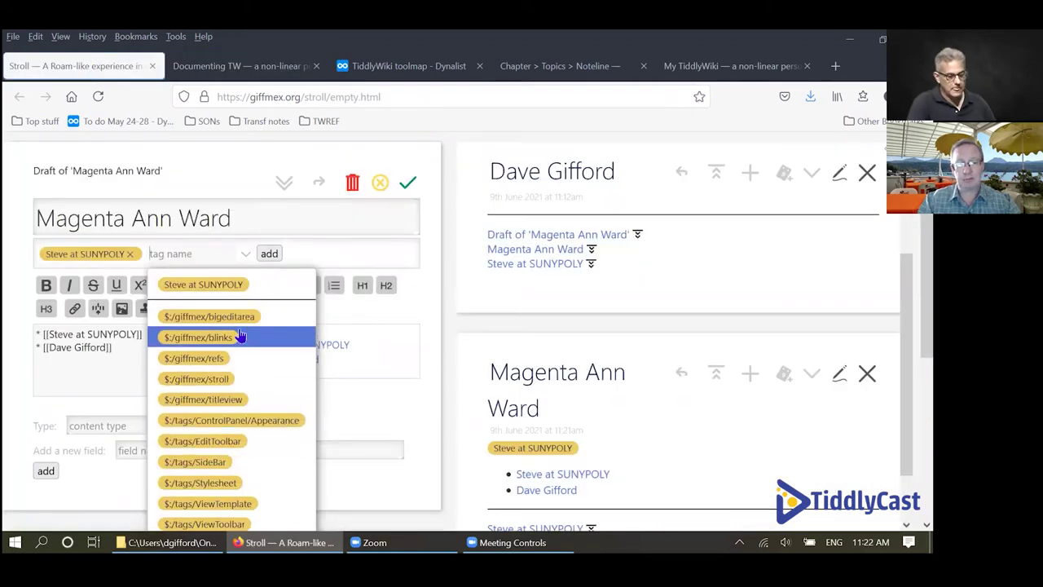
# Step: Close the tag suggestions and save the person tiddler tagged Steve at SUNYPOLY
pyautogui.click(432, 213)
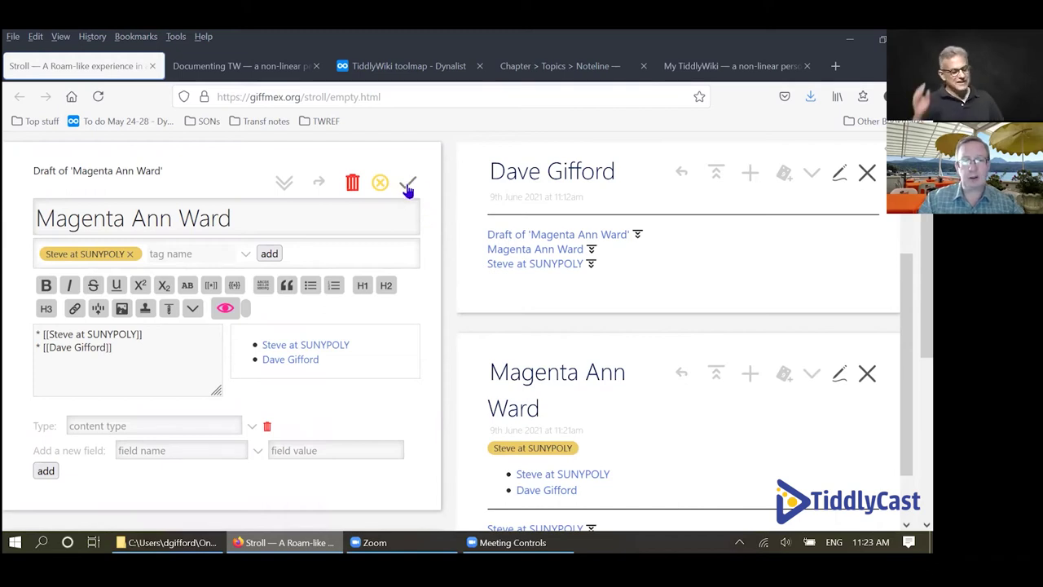
pyautogui.click(407, 187)
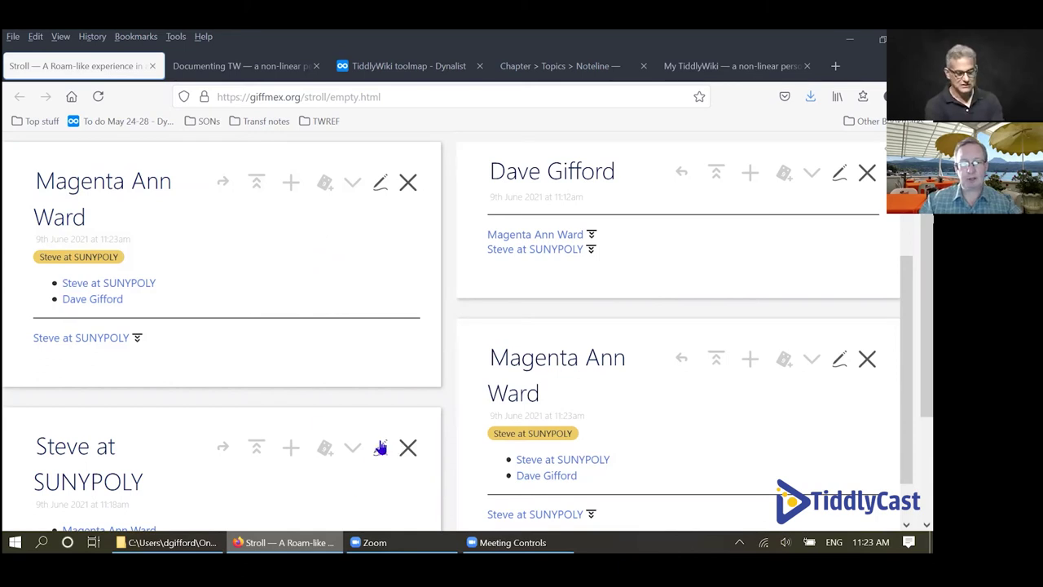
# Step: Rename 'Steve at SUNYPOLY' to 'Steve at DesignWrite' and save, relinking all references
pyautogui.click(381, 448)
pyautogui.click(246, 207)
pyautogui.moveTo(247, 208); pyautogui.dragTo(126, 210)
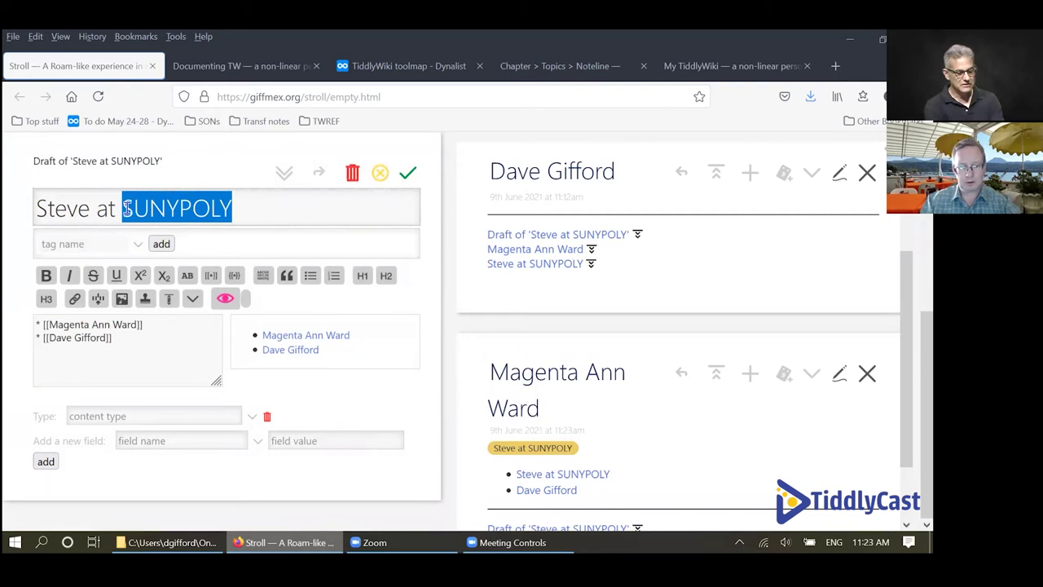
pyautogui.write('DesignWrite')
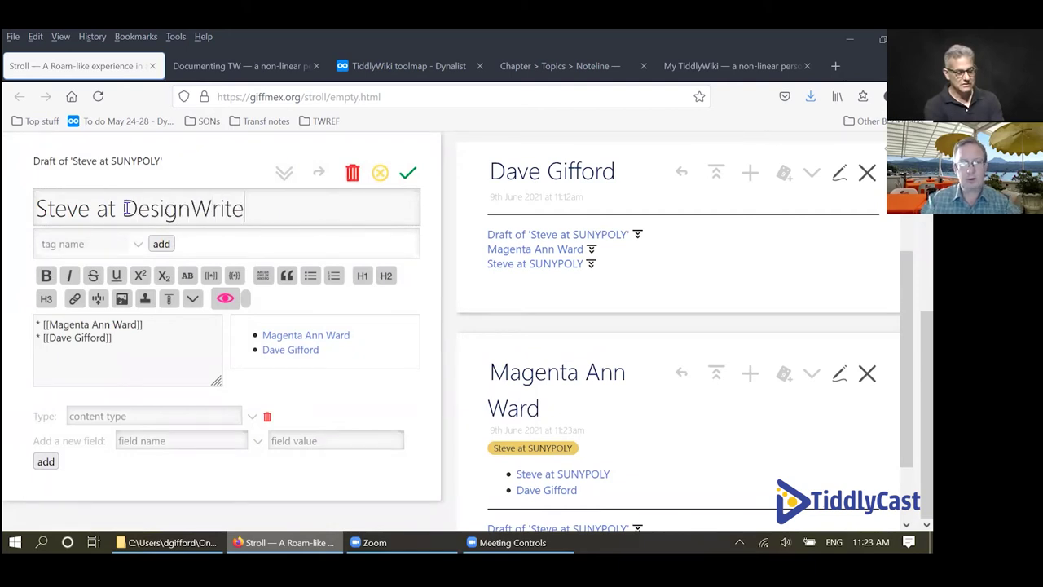
pyautogui.click(408, 172)
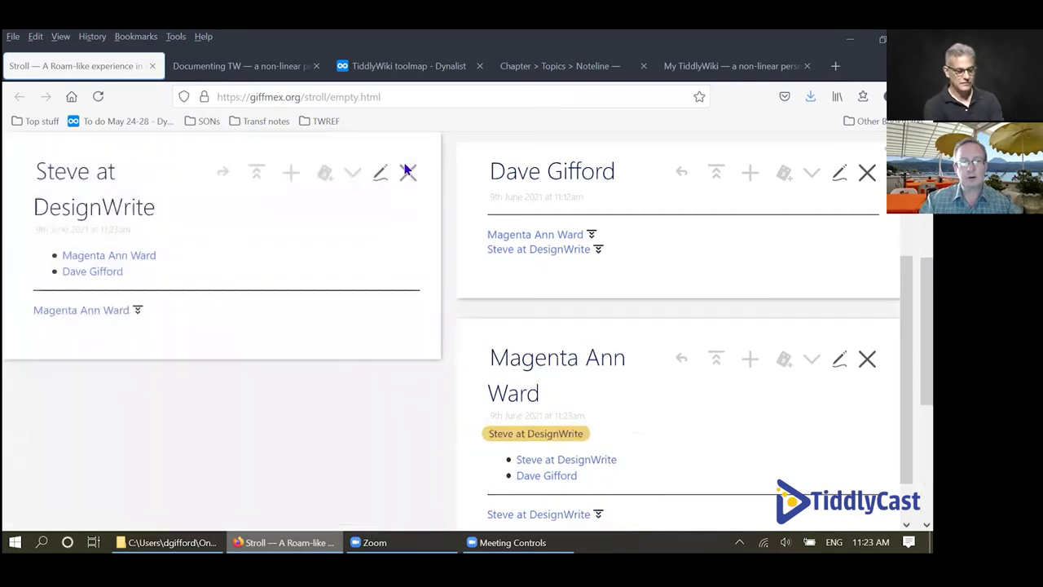
pyautogui.scroll(1, 895, 248)
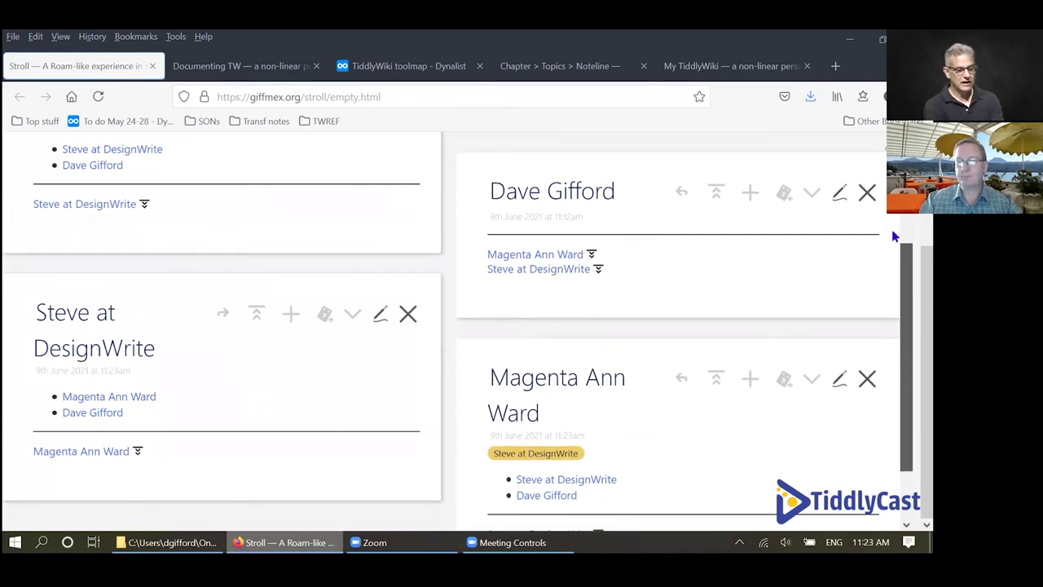
pyautogui.scroll(2, 894, 248)
pyautogui.moveTo(507, 412); pyautogui.dragTo(599, 406)
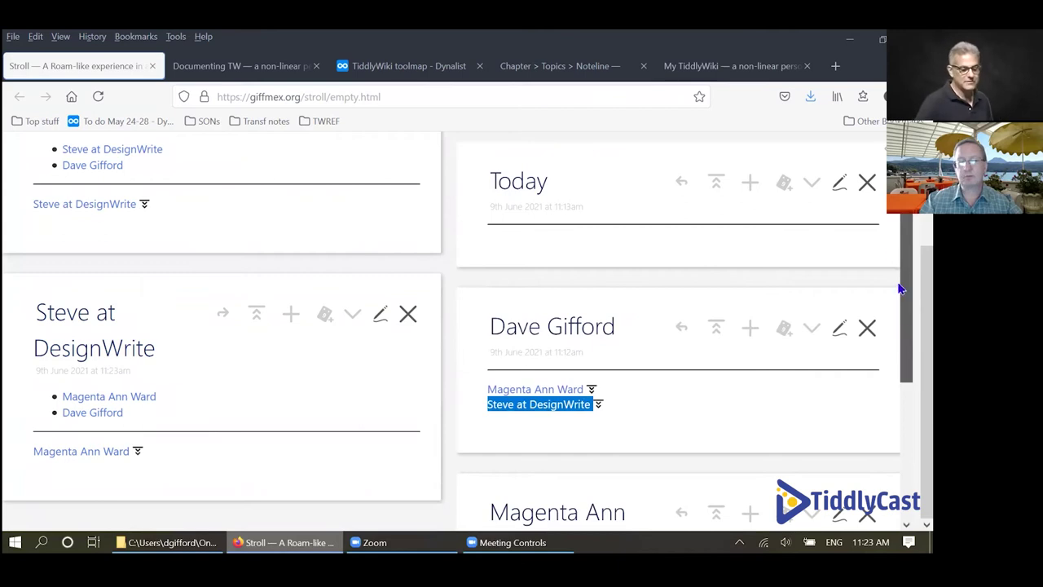
pyautogui.scroll(2, 282, 280)
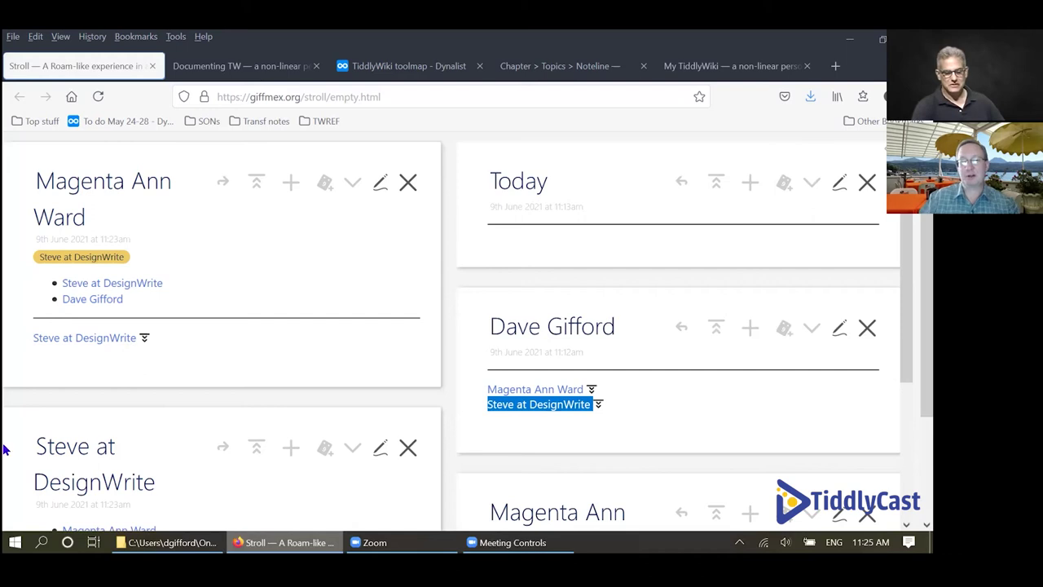
pyautogui.click(886, 149)
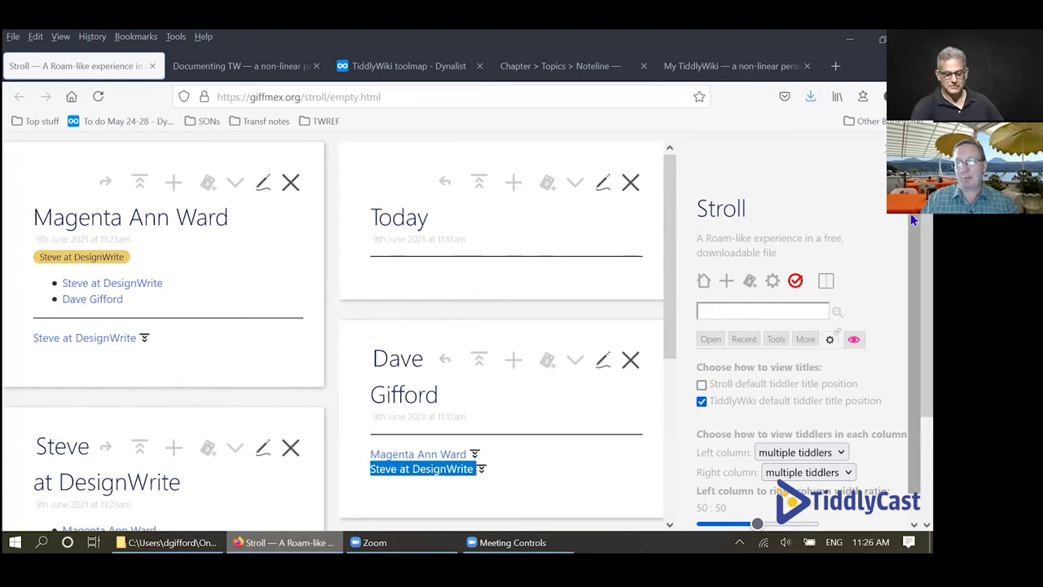
pyautogui.click(802, 342)
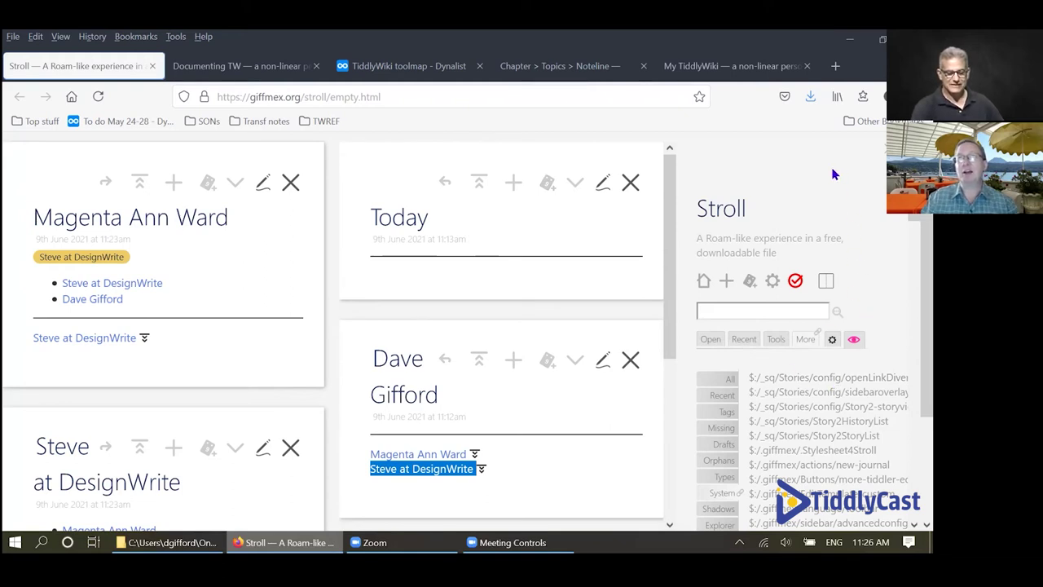
pyautogui.click(880, 154)
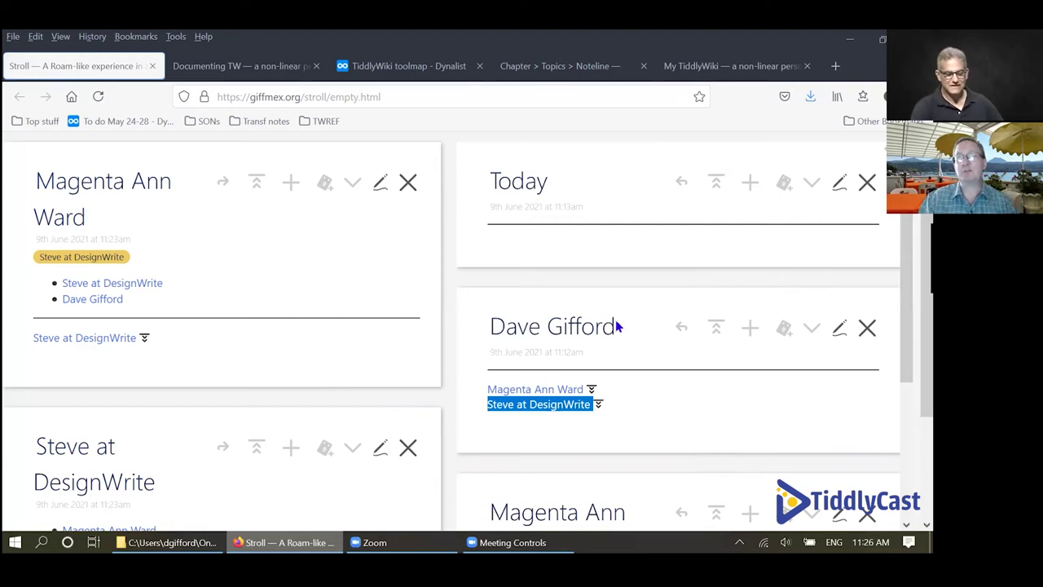
pyautogui.moveTo(905, 256)
pyautogui.mouseDown()
pyautogui.moveTo(907, 375)
pyautogui.moveTo(906, 256)
pyautogui.mouseUp()
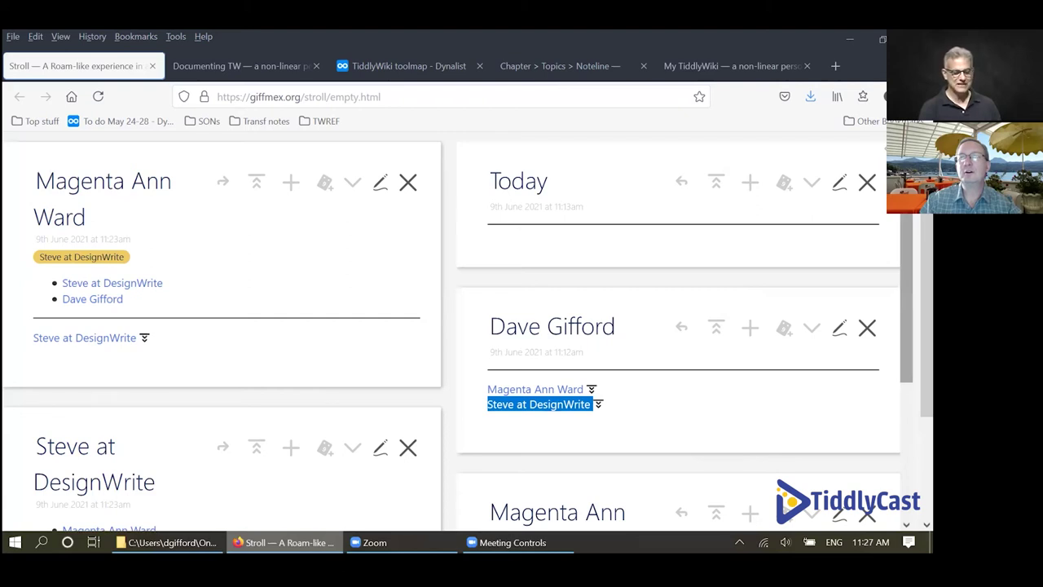
pyautogui.moveTo(906, 310)
pyautogui.mouseDown()
pyautogui.moveTo(906, 367)
pyautogui.moveTo(906, 310)
pyautogui.mouseUp()
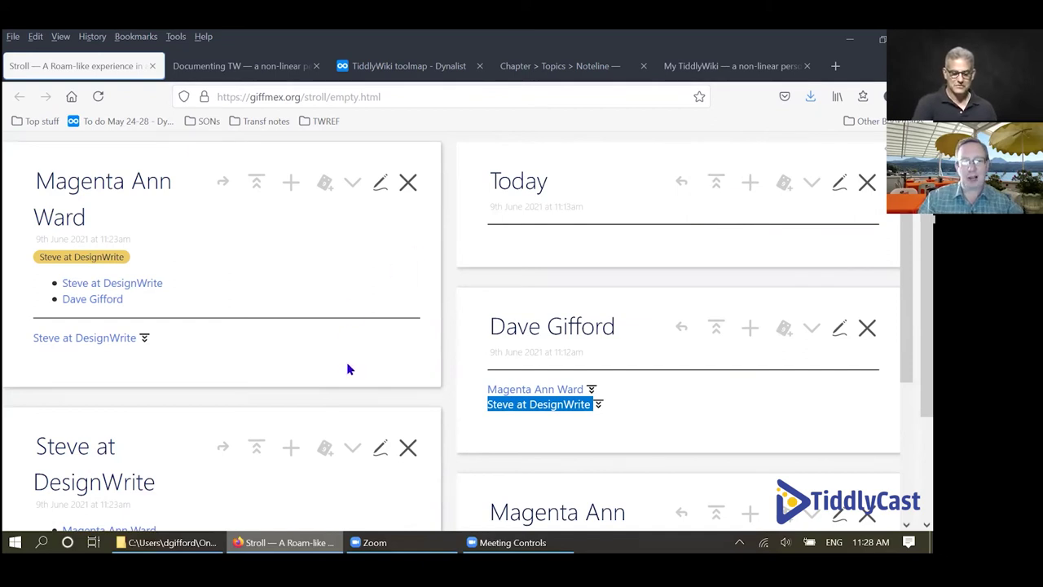
# Step: Close the left-column person tiddler and fold the Today, presenter and lower person tiddlers
pyautogui.click(407, 183)
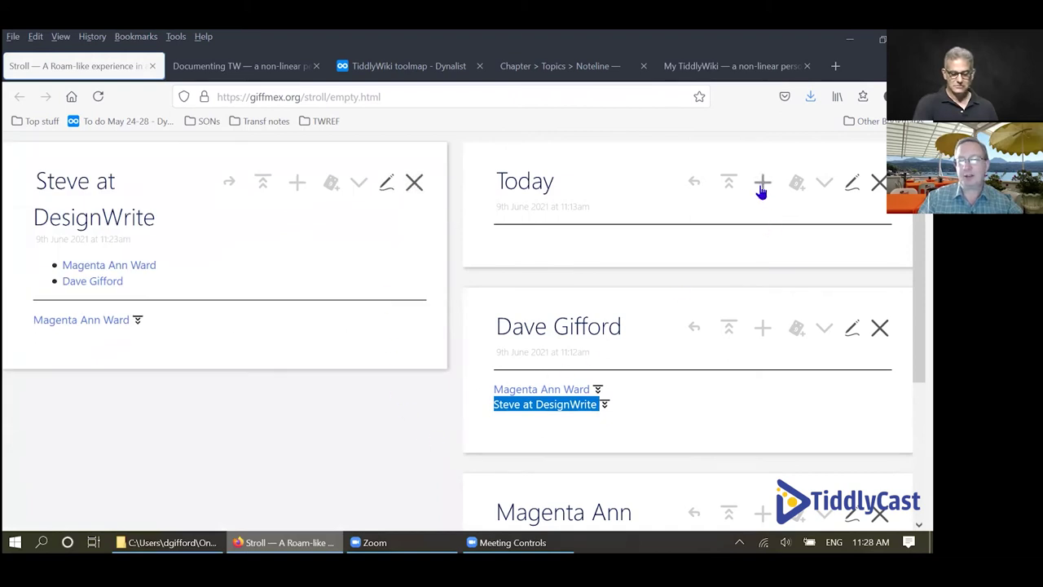
pyautogui.click(731, 185)
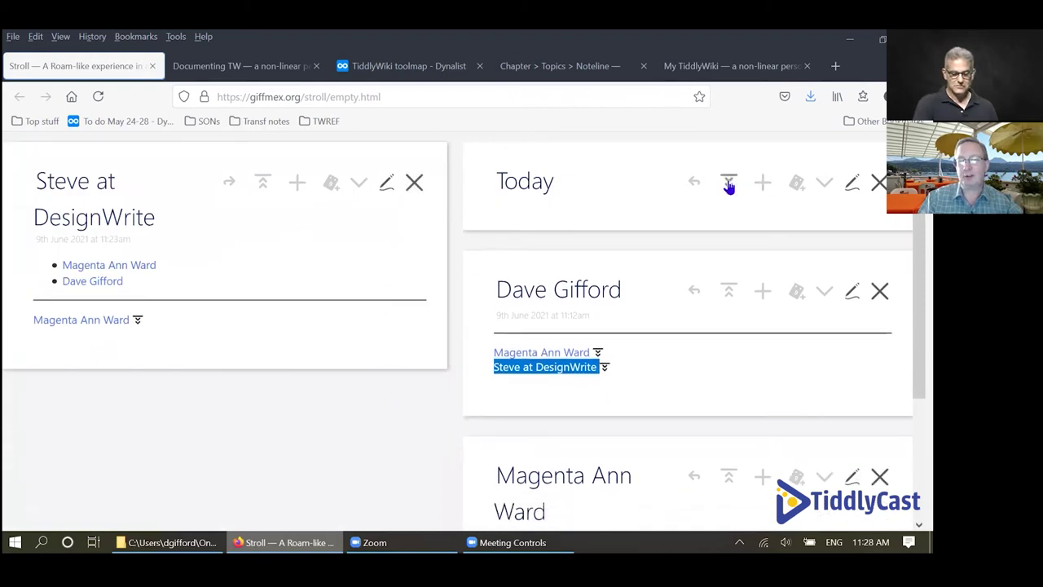
pyautogui.click(733, 295)
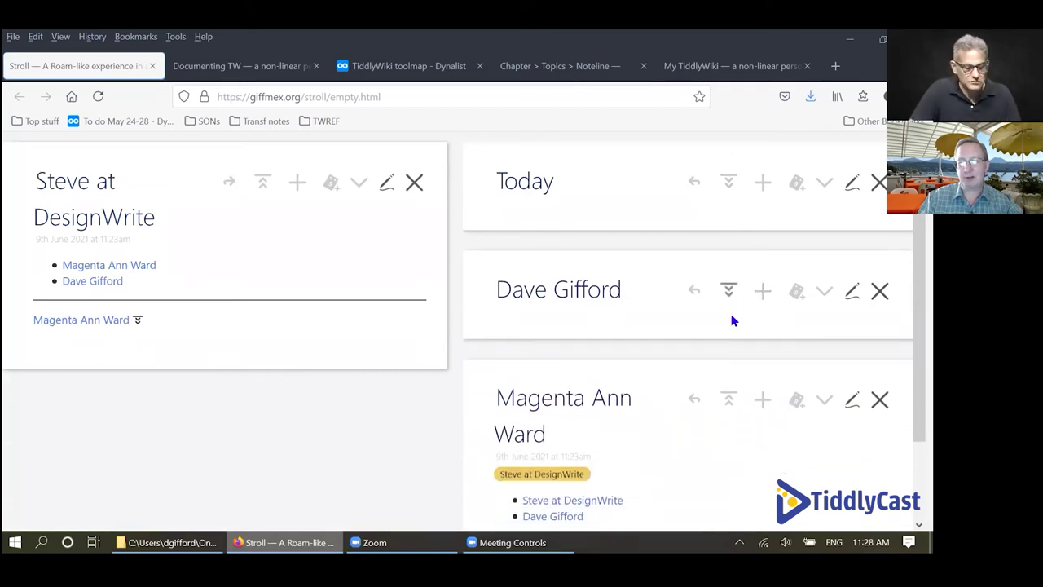
pyautogui.click(728, 401)
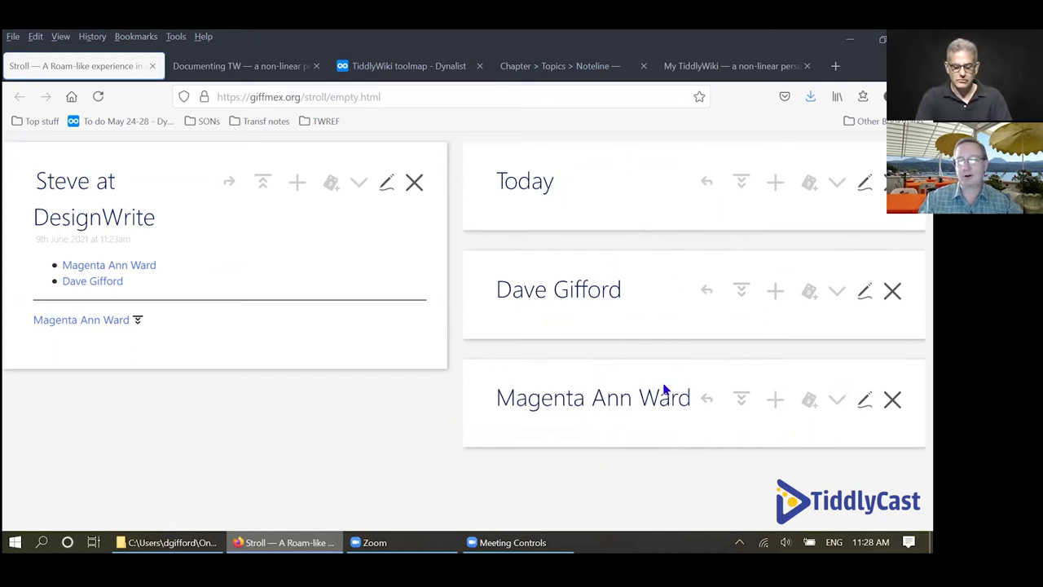
# Step: Unfold the three right-column tiddlers and start a new tiddler linked from Today
pyautogui.click(740, 183)
pyautogui.click(737, 437)
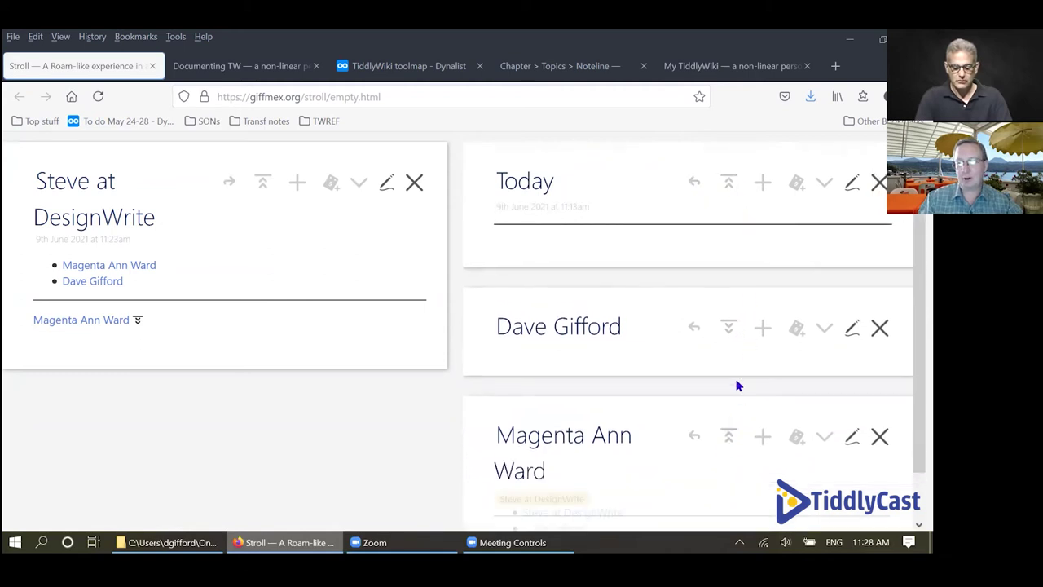
pyautogui.click(727, 330)
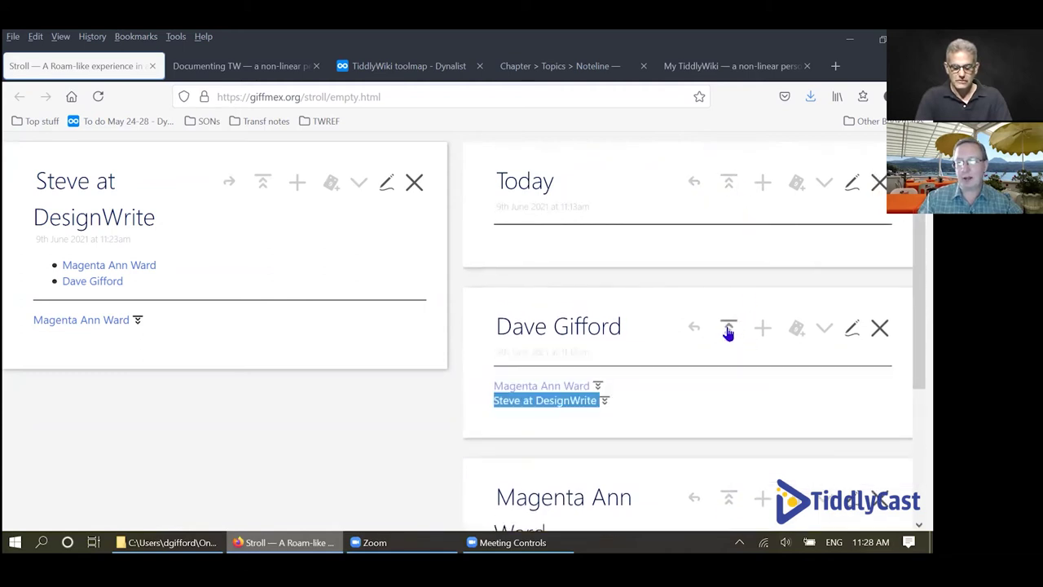
pyautogui.click(762, 185)
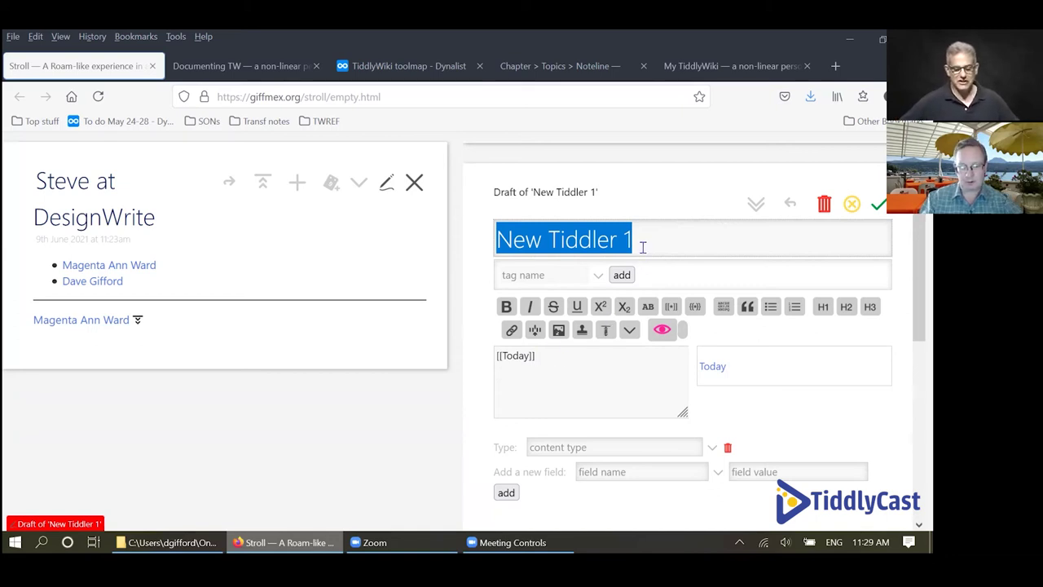
# Step: Title the new tiddler 'Tomorrow' and save it
pyautogui.write('Tomorrow')
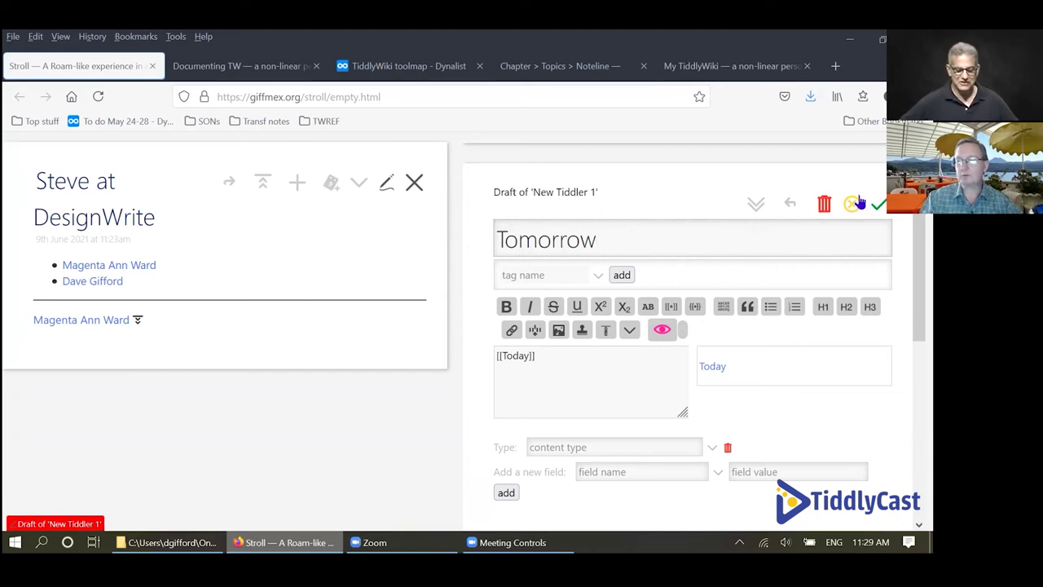
pyautogui.click(880, 204)
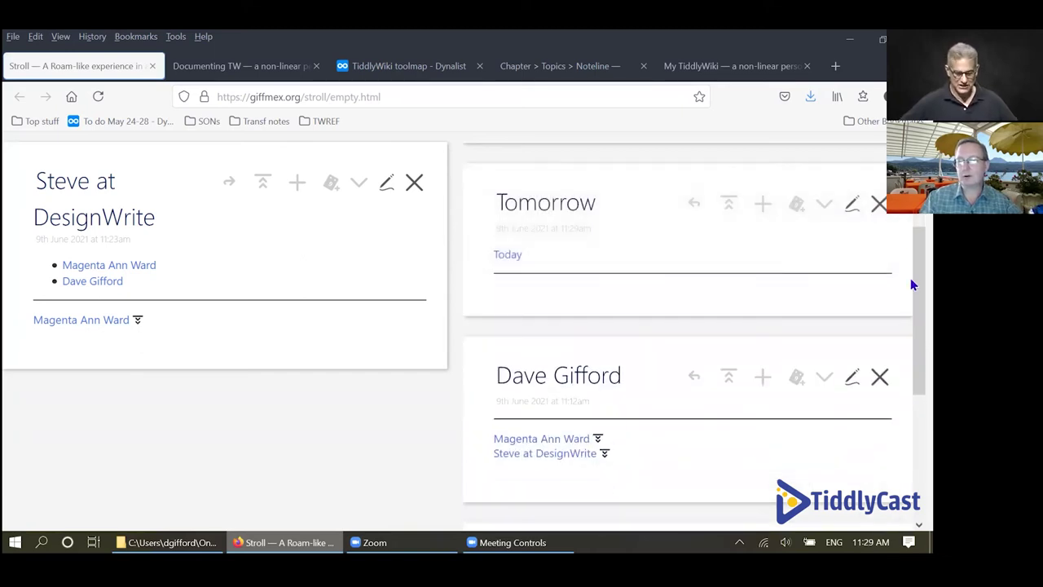
# Step: Look through Today's extra actions, then create a new timestamped tiddler linked from Today
pyautogui.scroll(1, 914, 225)
pyautogui.scroll(2, 914, 225)
pyautogui.scroll(-1, 914, 225)
pyautogui.scroll(1, 914, 224)
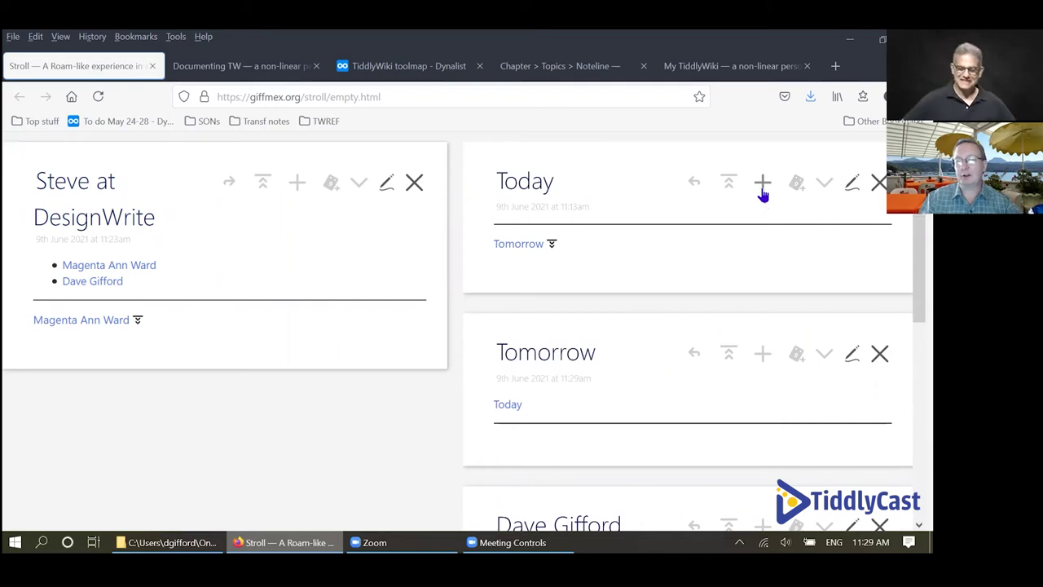
pyautogui.click(825, 185)
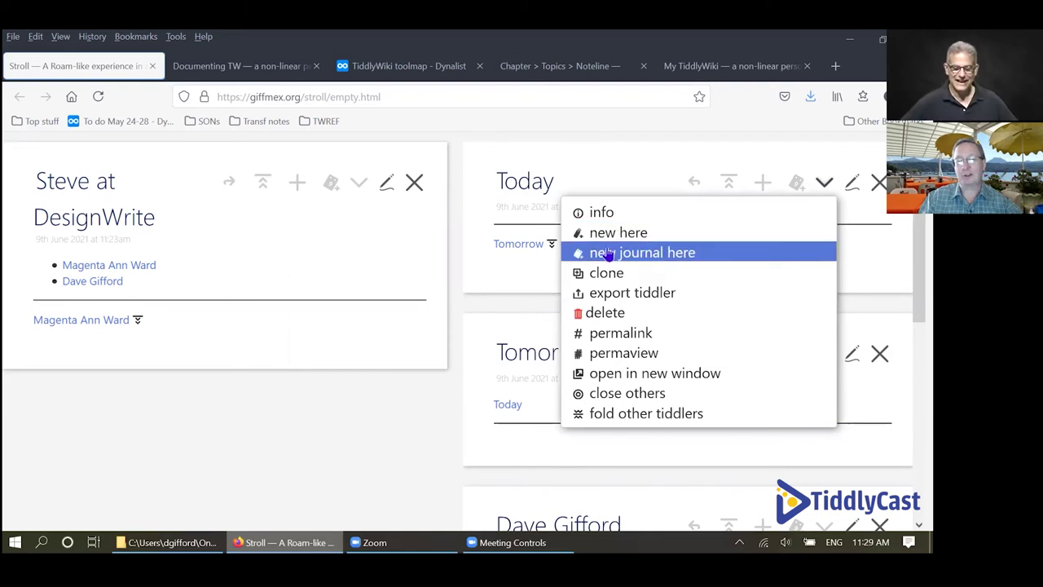
pyautogui.click(647, 176)
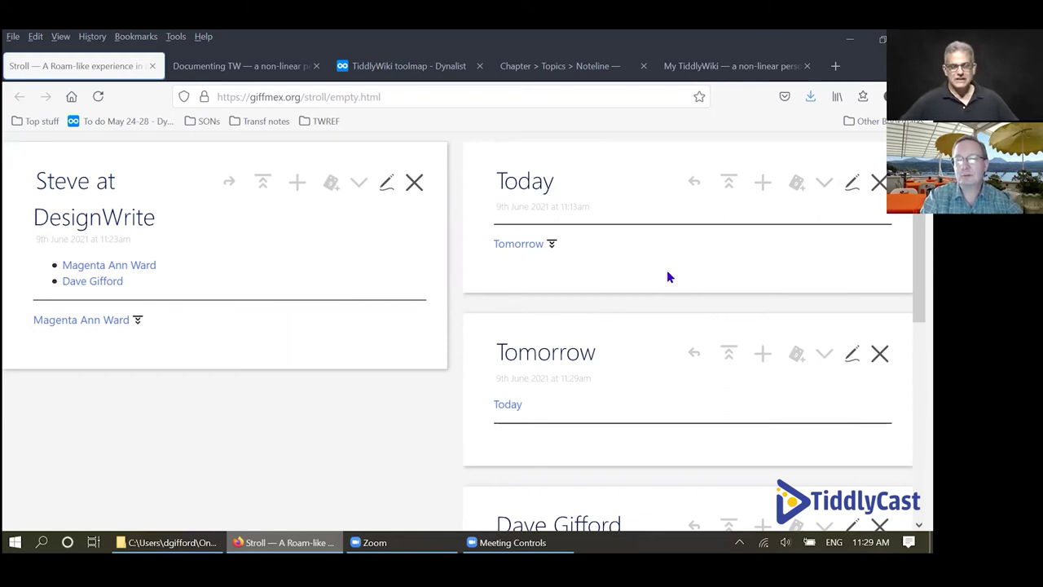
pyautogui.click(792, 187)
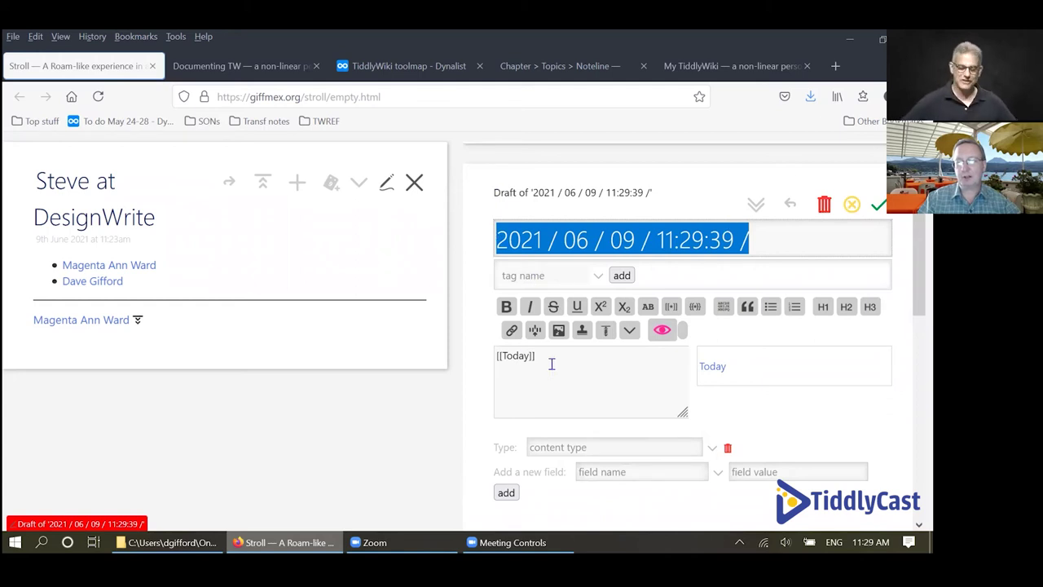
# Step: Delete the '2021 / 06 / 09 / 11:29:39 /' draft and confirm the deletion
pyautogui.click(824, 203)
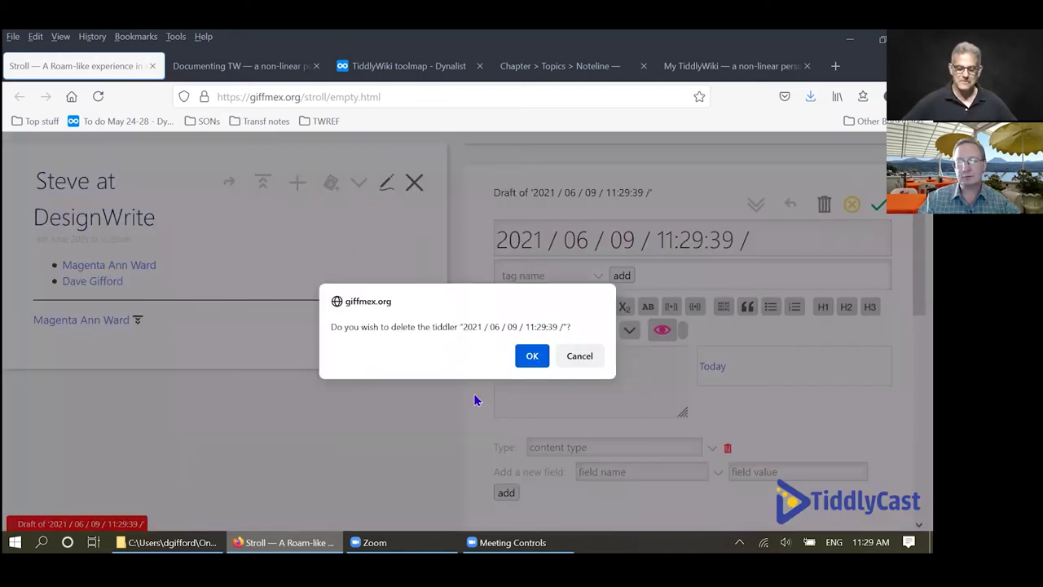
pyautogui.click(531, 355)
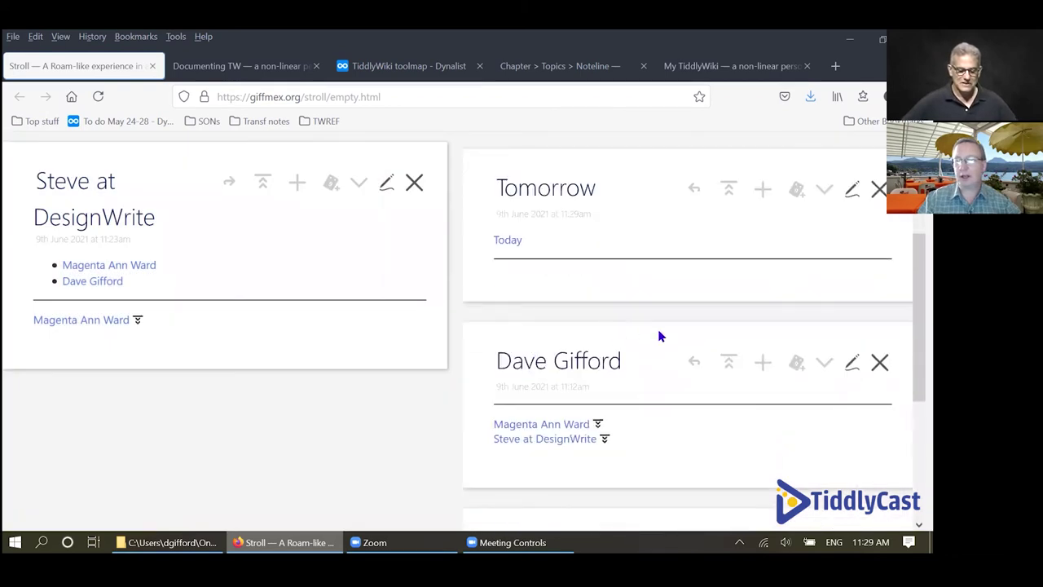
# Step: Open the Stroll layout settings and widen the left column to a 60:40 ratio
pyautogui.click(894, 220)
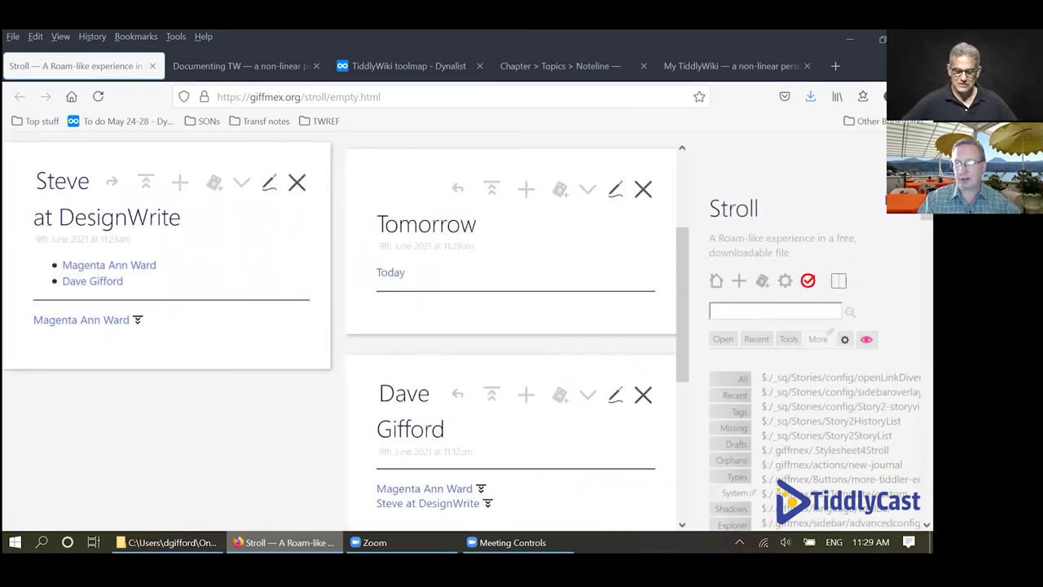
pyautogui.click(842, 343)
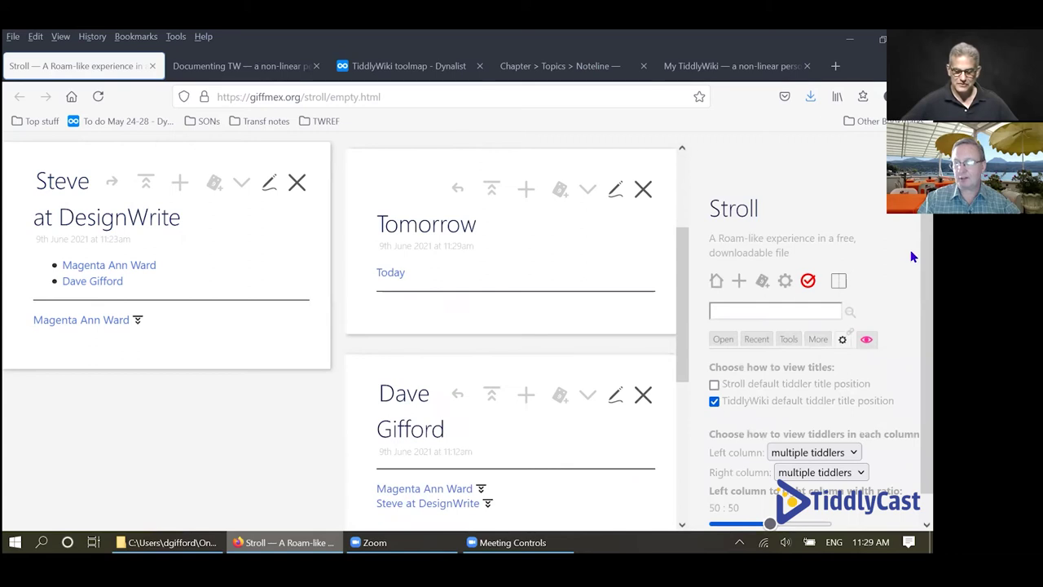
pyautogui.moveTo(913, 256); pyautogui.dragTo(913, 294)
pyautogui.moveTo(770, 523)
pyautogui.mouseDown()
pyautogui.moveTo(788, 524)
pyautogui.moveTo(733, 525)
pyautogui.moveTo(761, 524)
pyautogui.mouseUp()
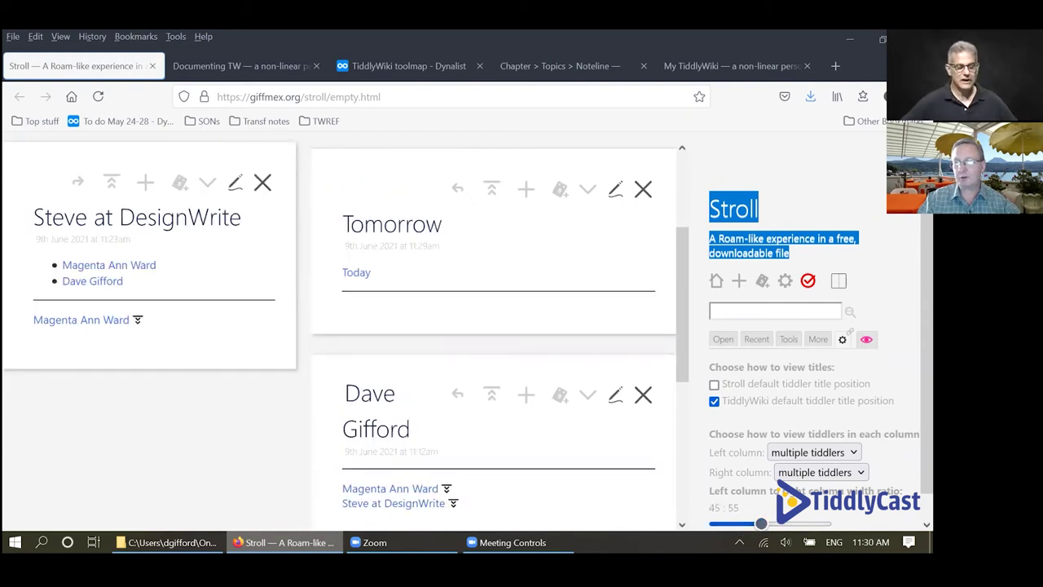
pyautogui.click(839, 280)
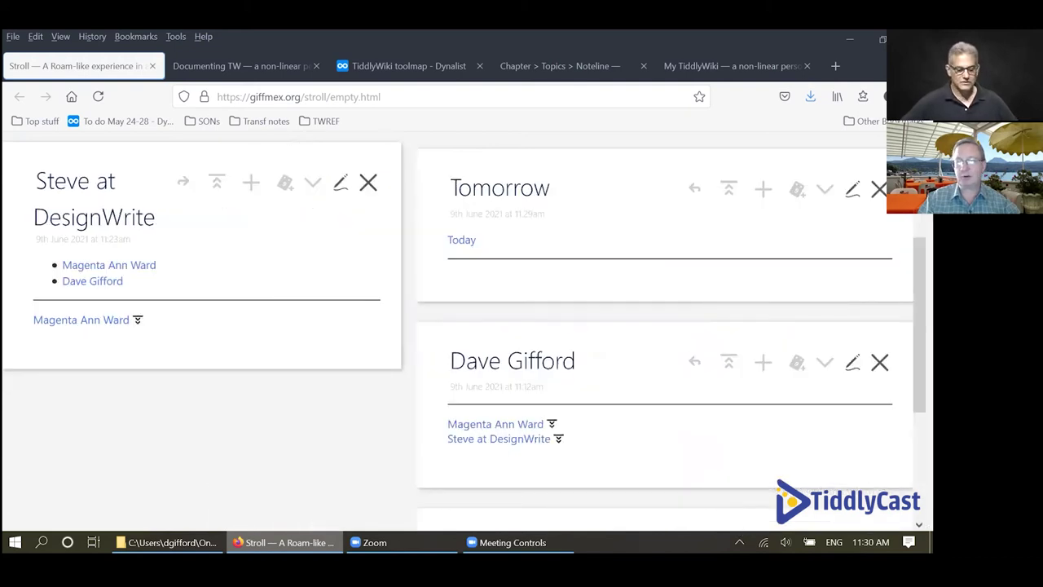
# Step: Try a 35:65 column ratio, then set it back to 60:40
pyautogui.click(901, 144)
pyautogui.moveTo(753, 523); pyautogui.dragTo(743, 523)
pyautogui.click(839, 280)
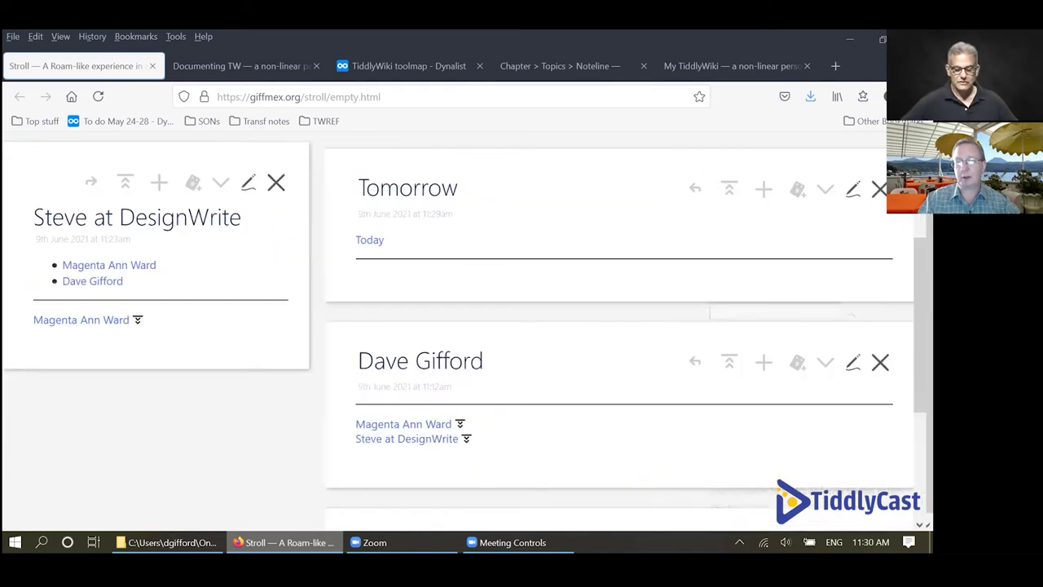
pyautogui.click(900, 144)
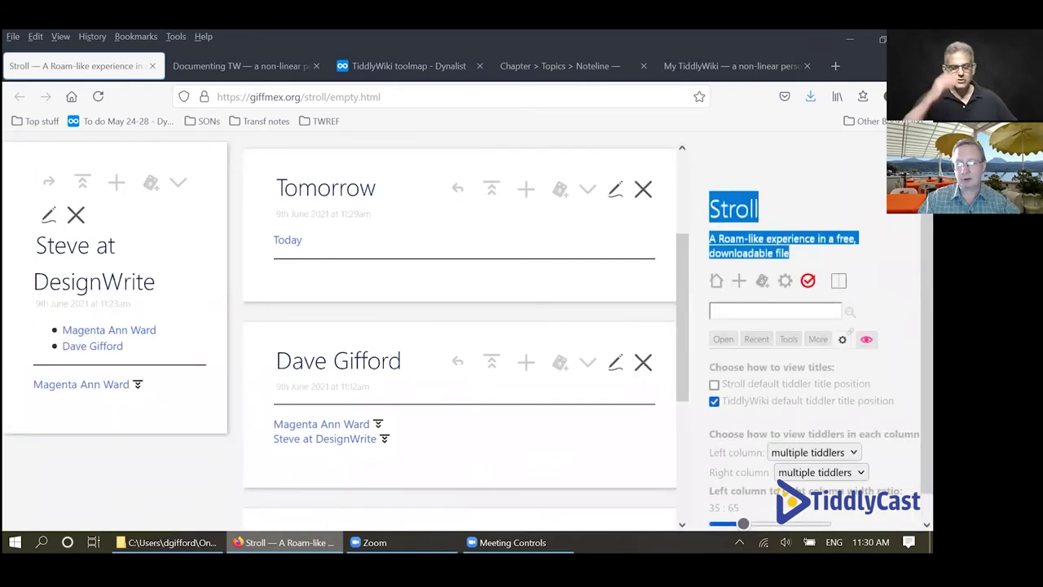
pyautogui.click(787, 523)
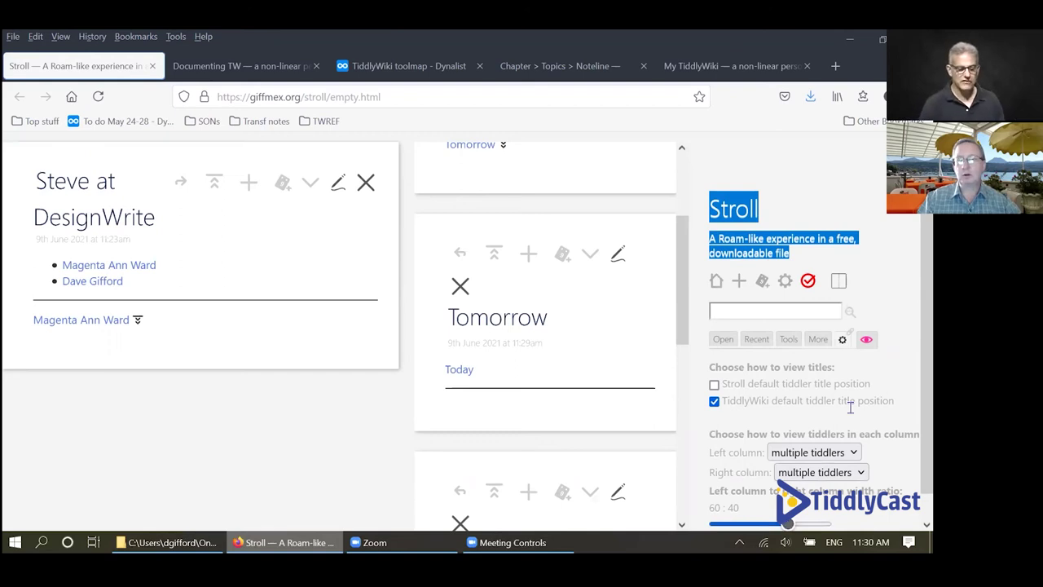
# Step: Delete the stray $:/Import tiddler created by dropping the subtitle text
pyautogui.moveTo(839, 244); pyautogui.dragTo(910, 253)
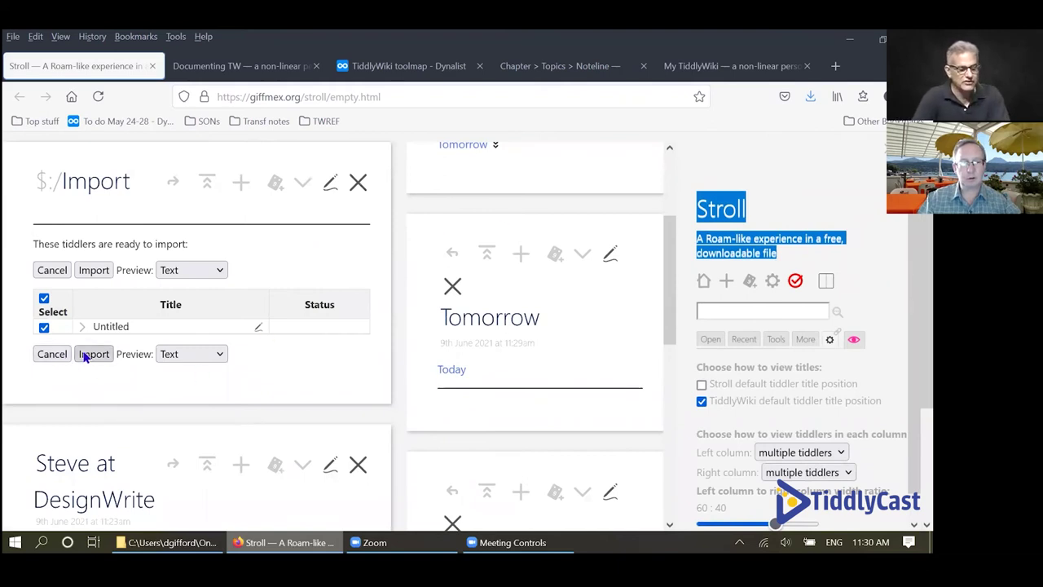
pyautogui.click(52, 353)
pyautogui.click(522, 355)
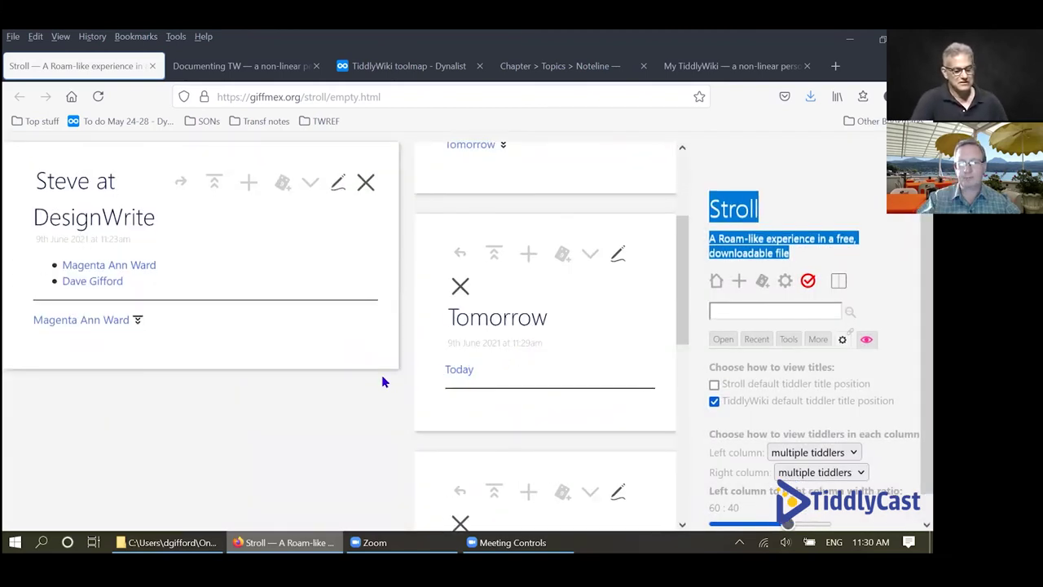
# Step: Reapply the 60:40 column ratio and hide the sidebar
pyautogui.moveTo(787, 523); pyautogui.dragTo(751, 523)
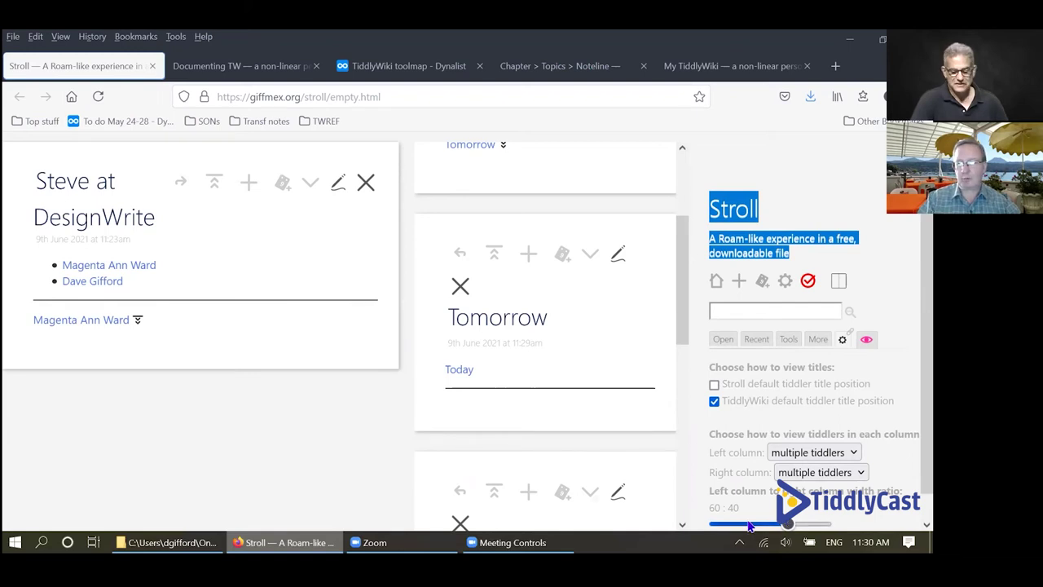
pyautogui.click(787, 523)
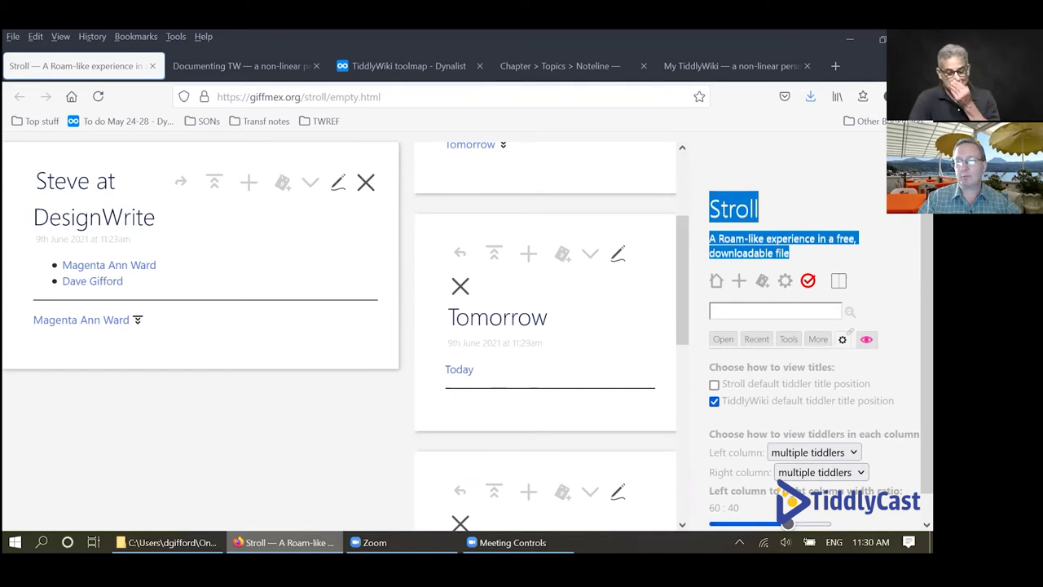
pyautogui.hotkey('alt', 'shift', 's')
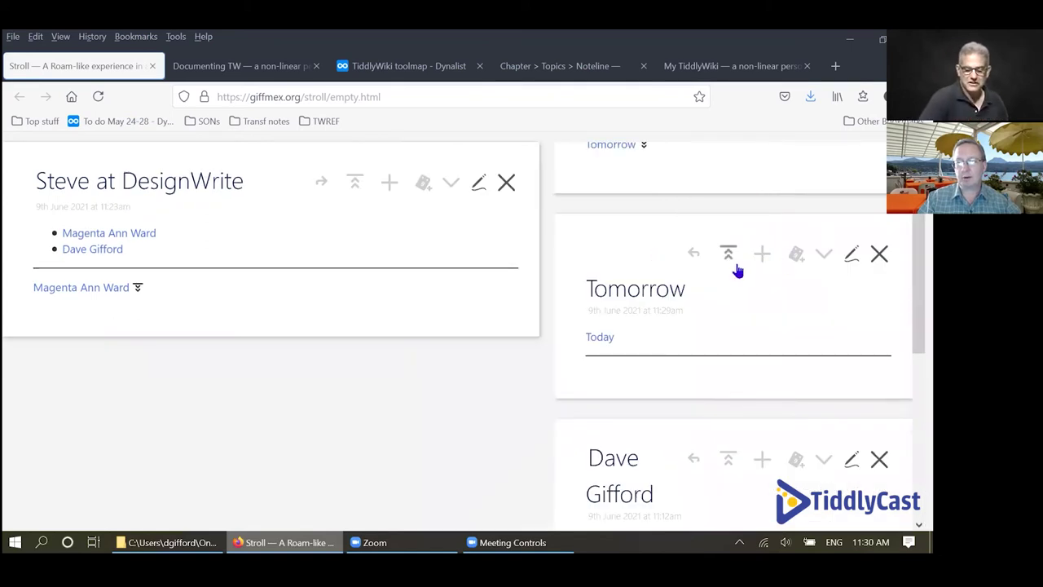
# Step: Move Tomorrow to the top of the left column
pyautogui.click(691, 254)
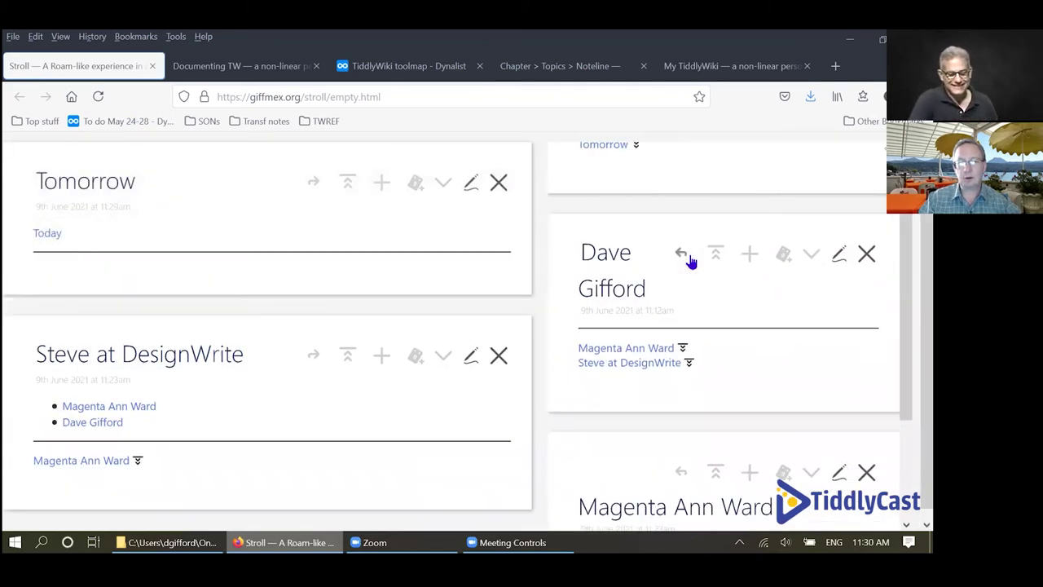
pyautogui.hotkey('alt', 'shift', 's')
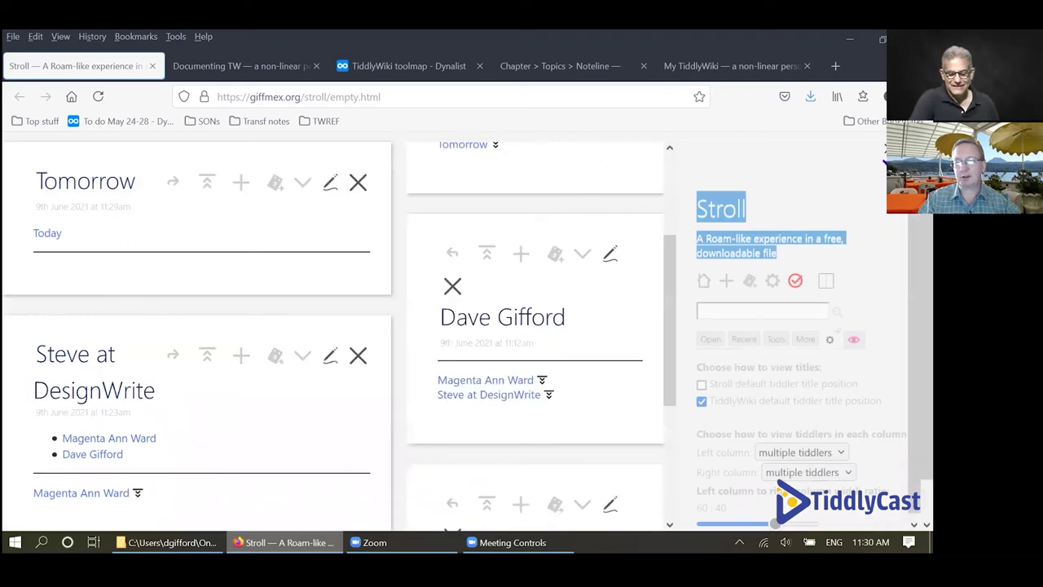
pyautogui.click(874, 222)
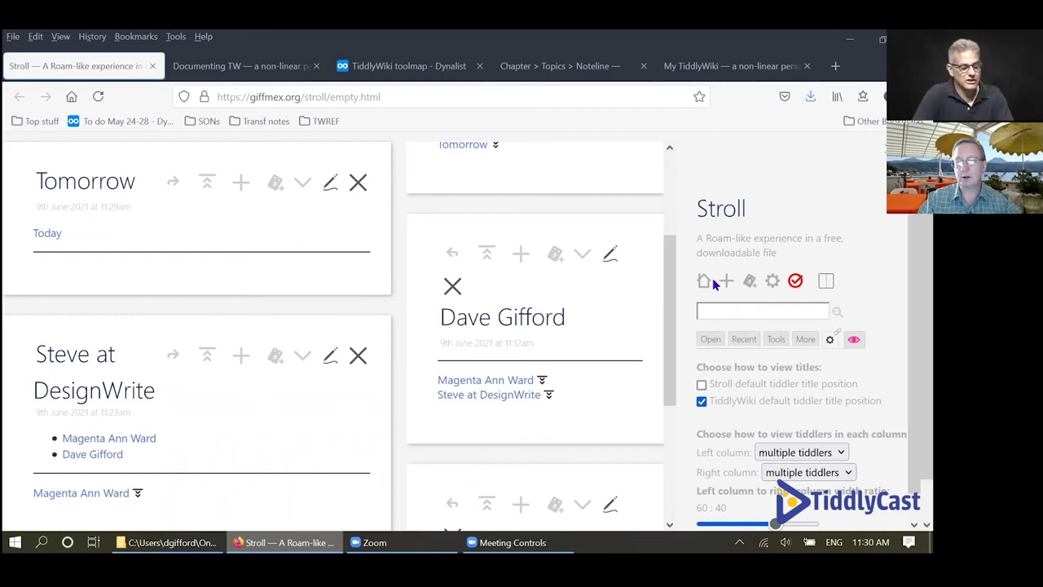
pyautogui.scroll(2, 660, 212)
pyautogui.scroll(1, 662, 208)
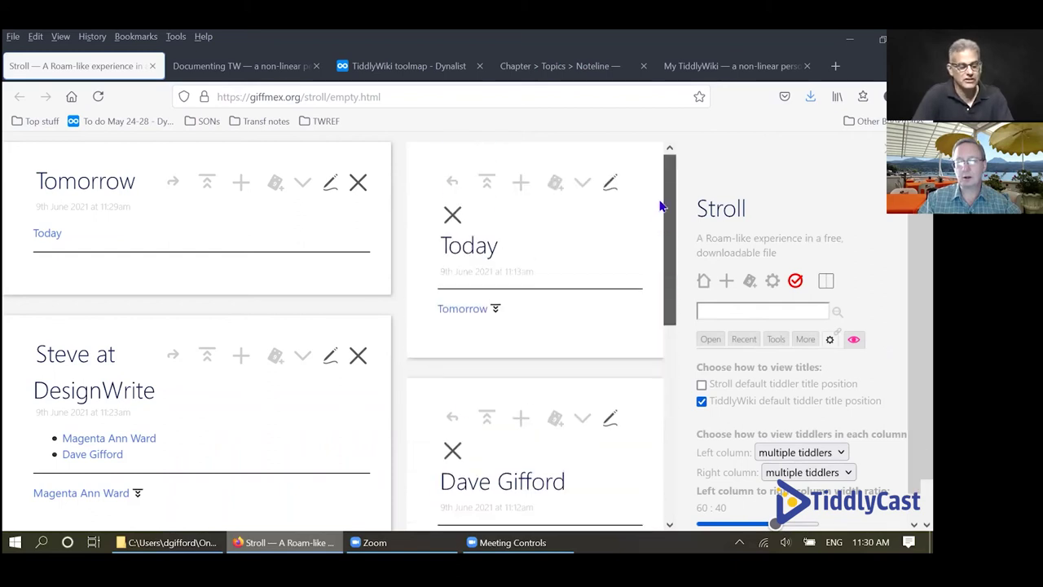
pyautogui.click(885, 151)
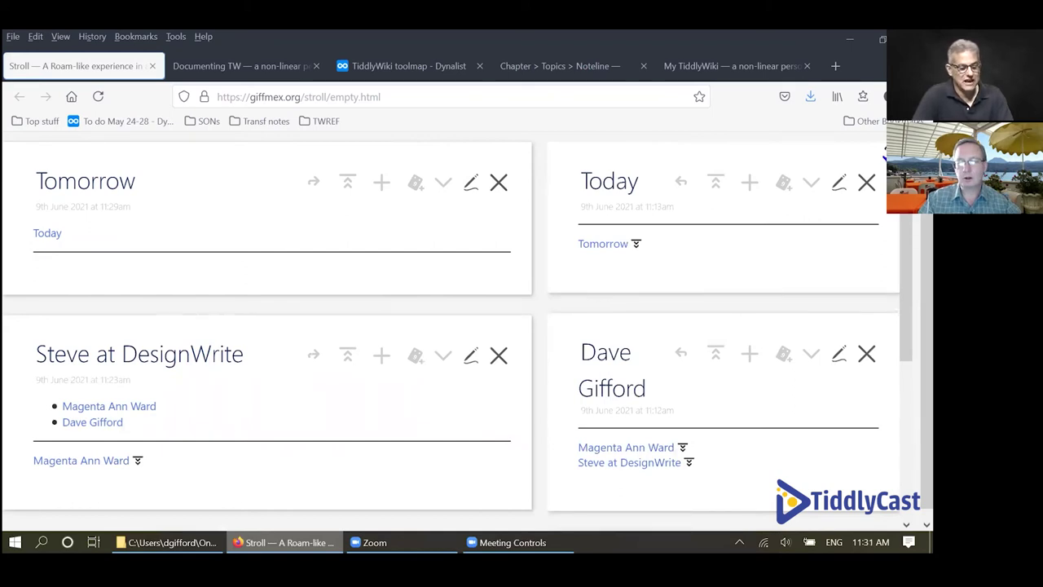
pyautogui.click(715, 184)
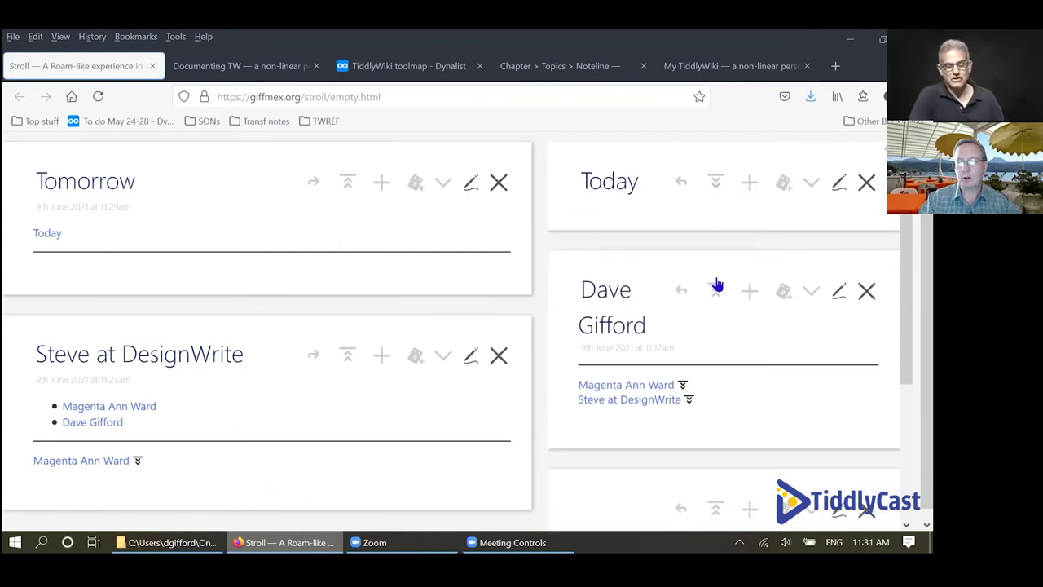
pyautogui.click(715, 293)
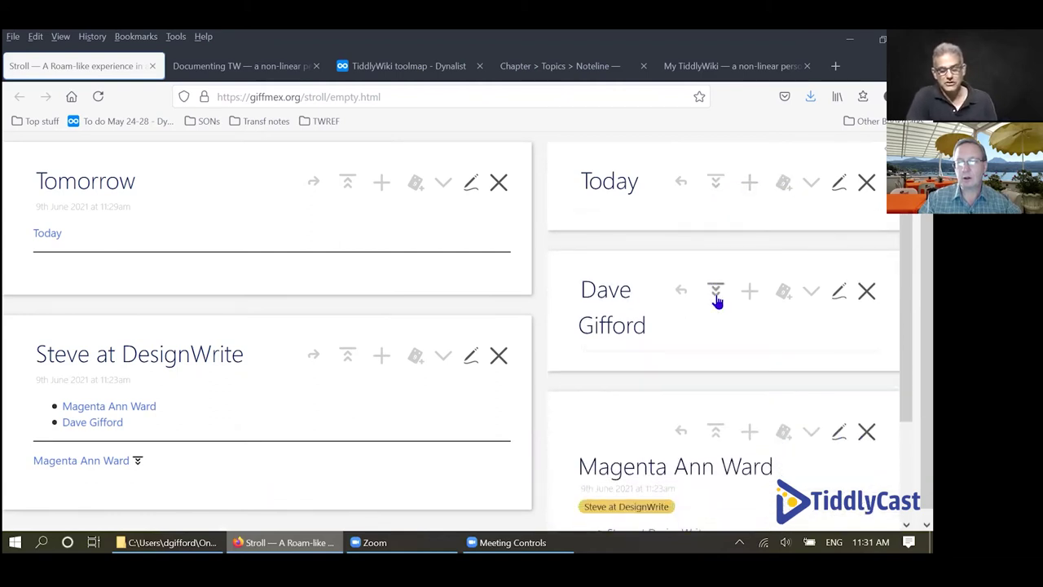
pyautogui.click(712, 431)
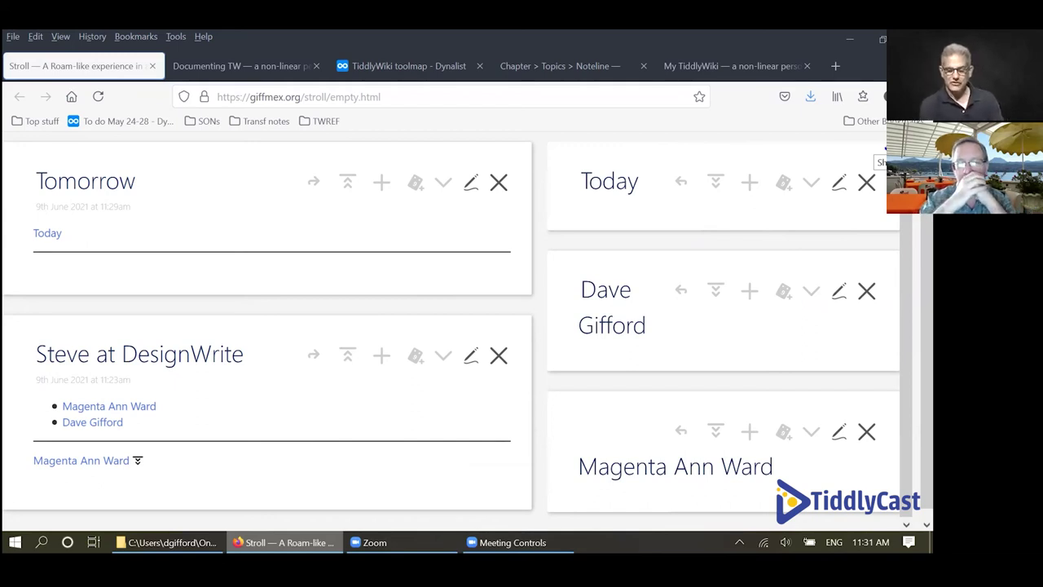
# Step: Open the sidebar and list all tiddlers, including the system tiddlers
pyautogui.click(884, 150)
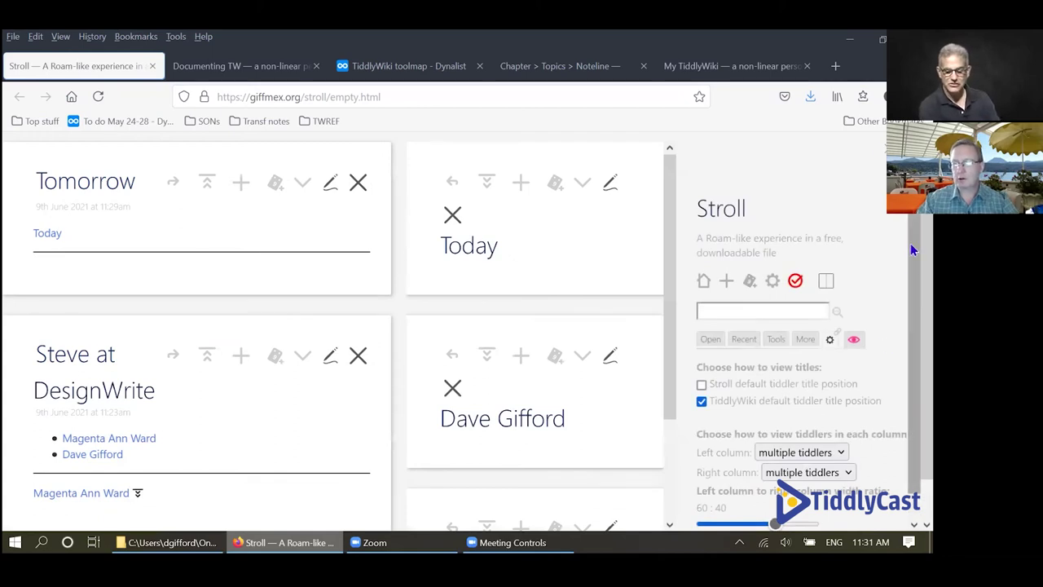
pyautogui.scroll(-1, 910, 244)
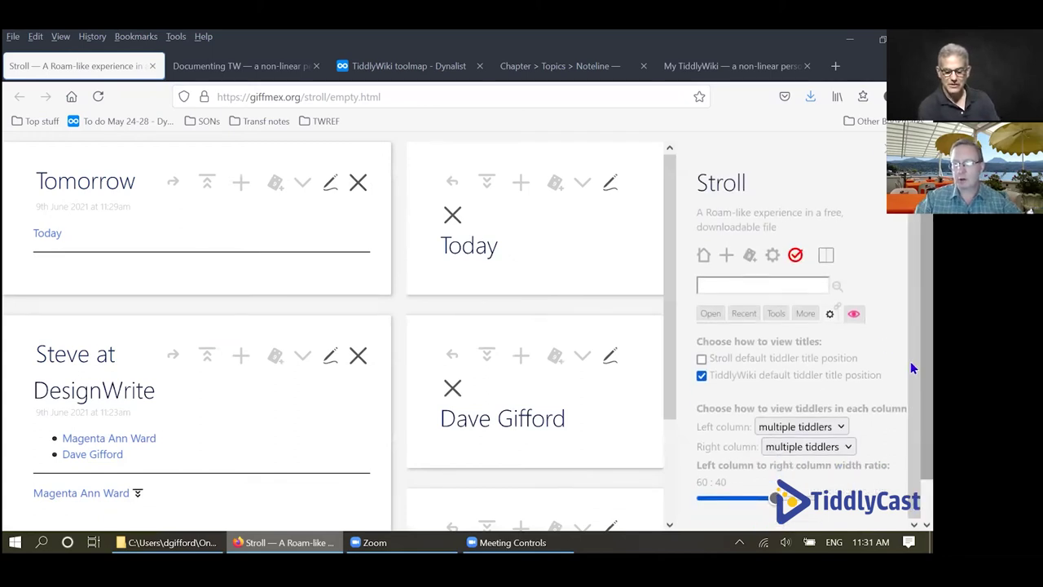
pyautogui.click(800, 315)
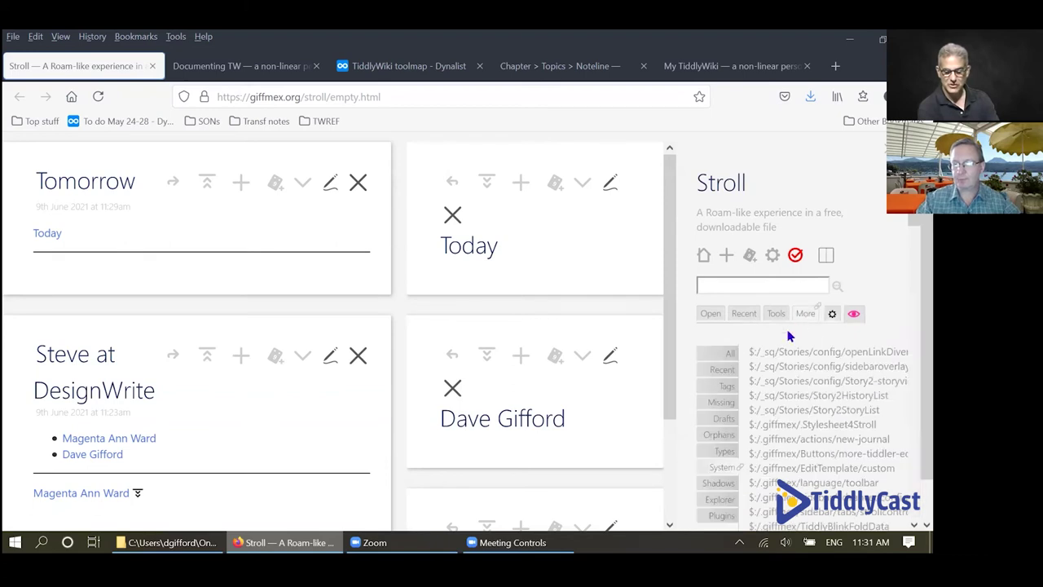
pyautogui.scroll(-5, 910, 241)
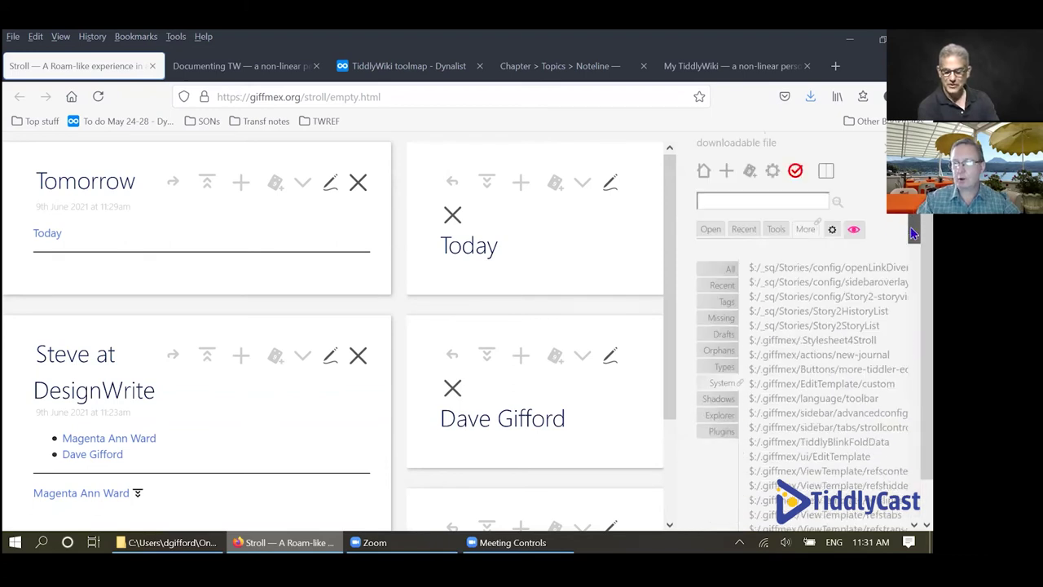
pyautogui.scroll(5, 910, 242)
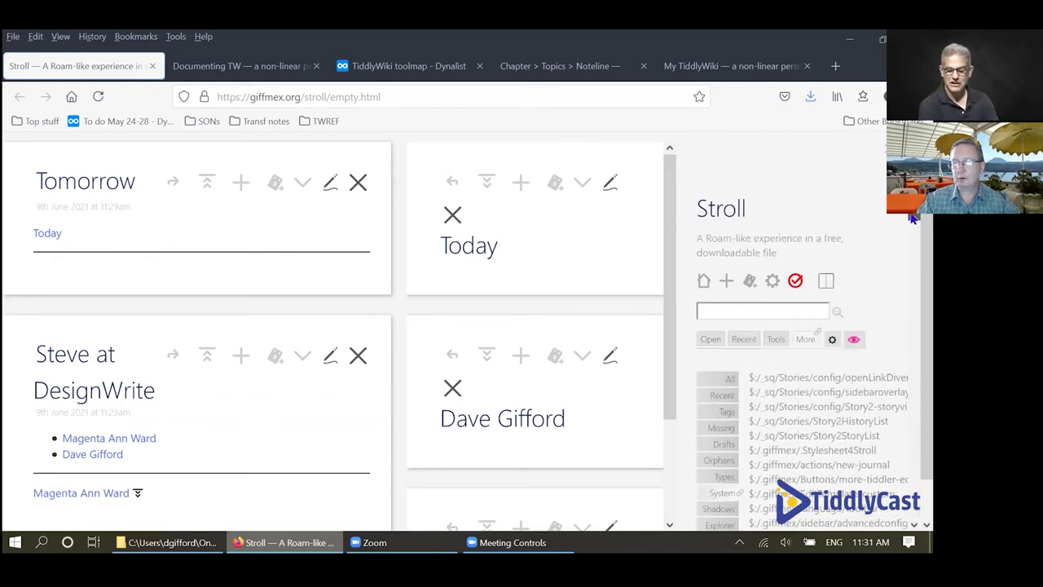
pyautogui.scroll(-4, 912, 237)
pyautogui.moveTo(911, 237); pyautogui.dragTo(910, 239)
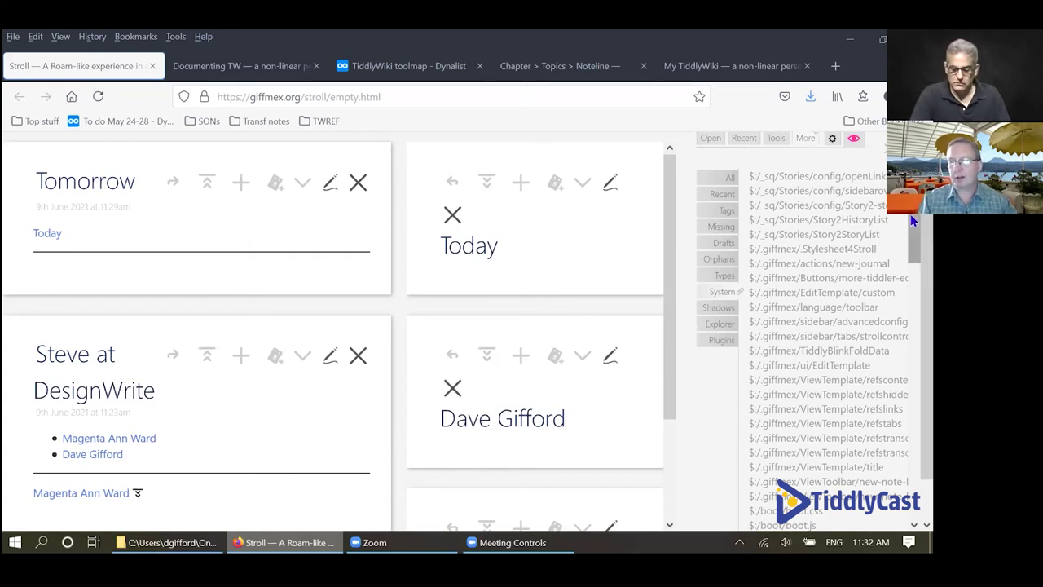
# Step: Browse the System tiddler list, including the ViewTemplate titles, then hide the sidebar
pyautogui.scroll(1, 743, 173)
pyautogui.moveTo(743, 173); pyautogui.dragTo(900, 241)
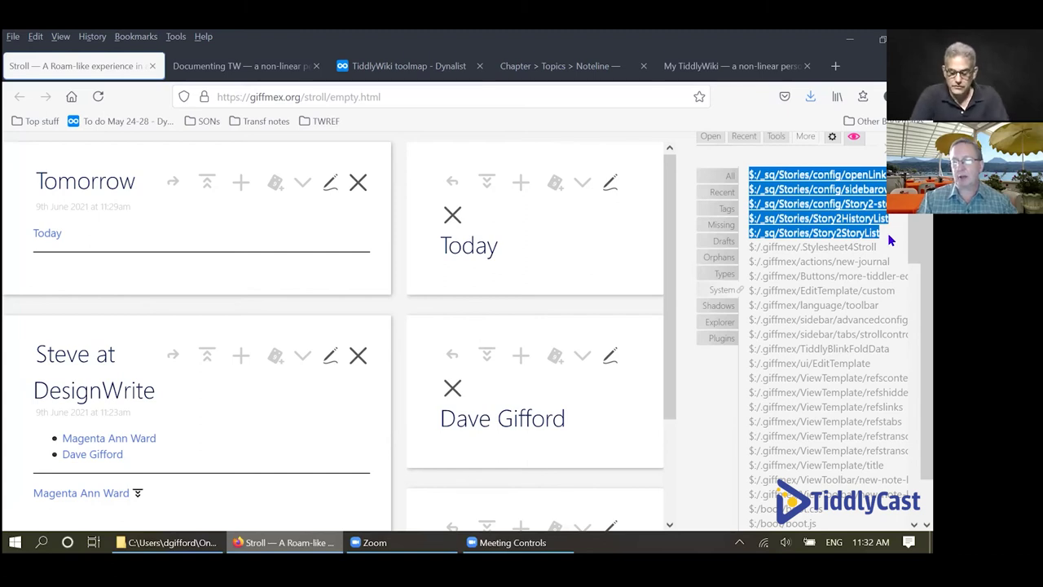
pyautogui.click(889, 237)
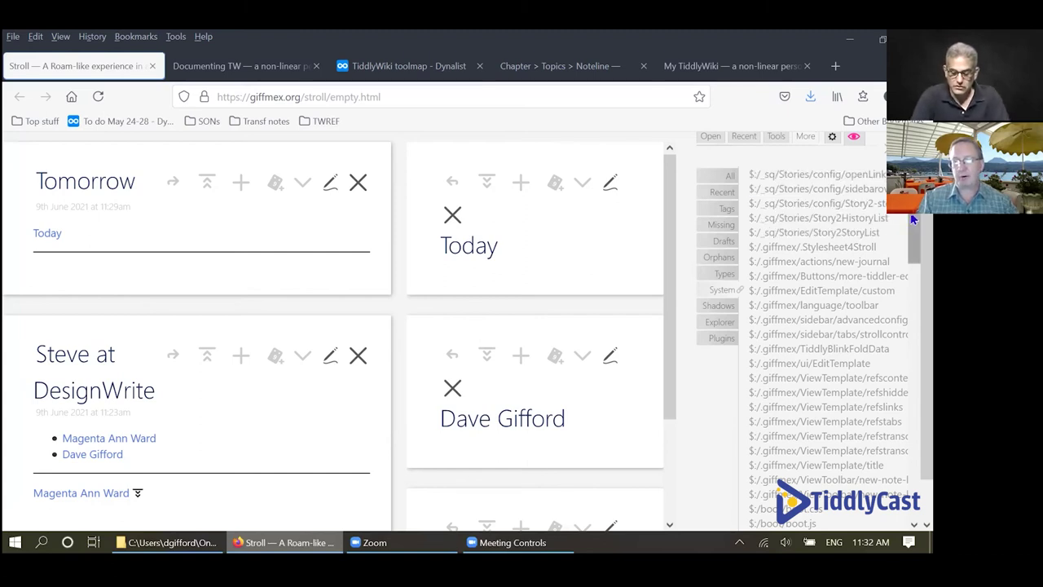
pyautogui.scroll(-1, 912, 218)
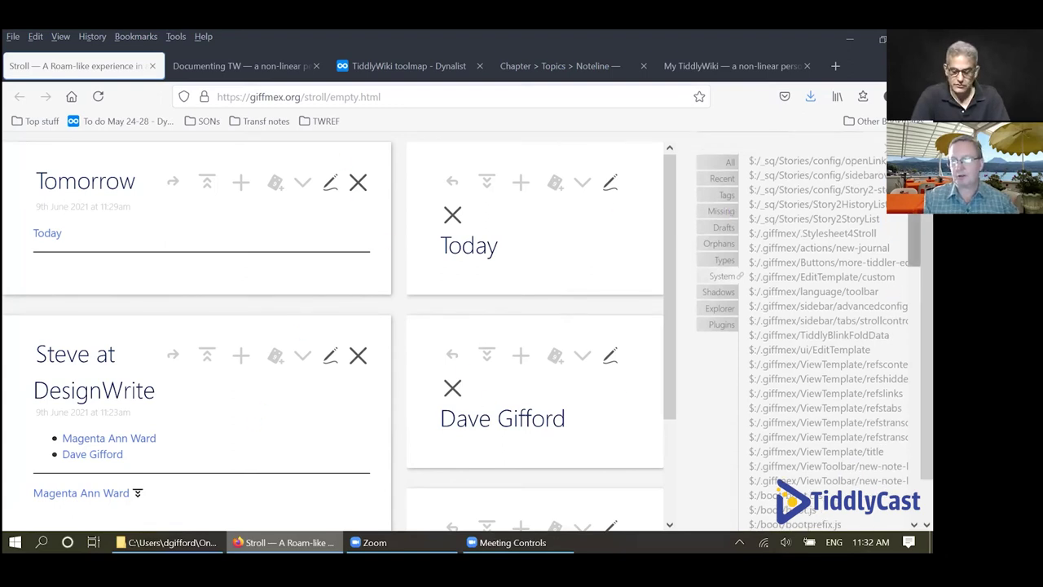
pyautogui.scroll(-3, 913, 228)
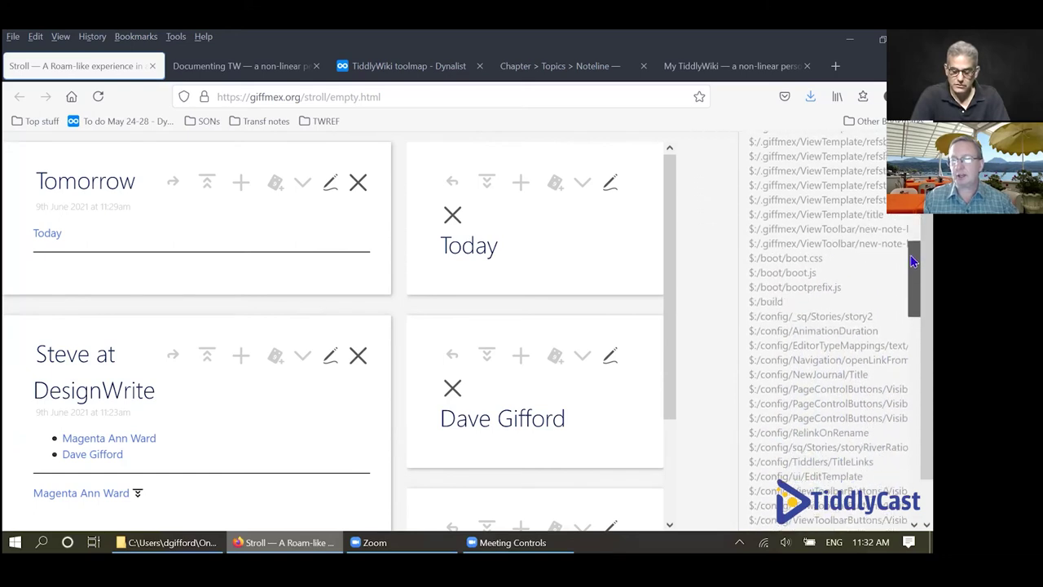
pyautogui.scroll(-1, 910, 255)
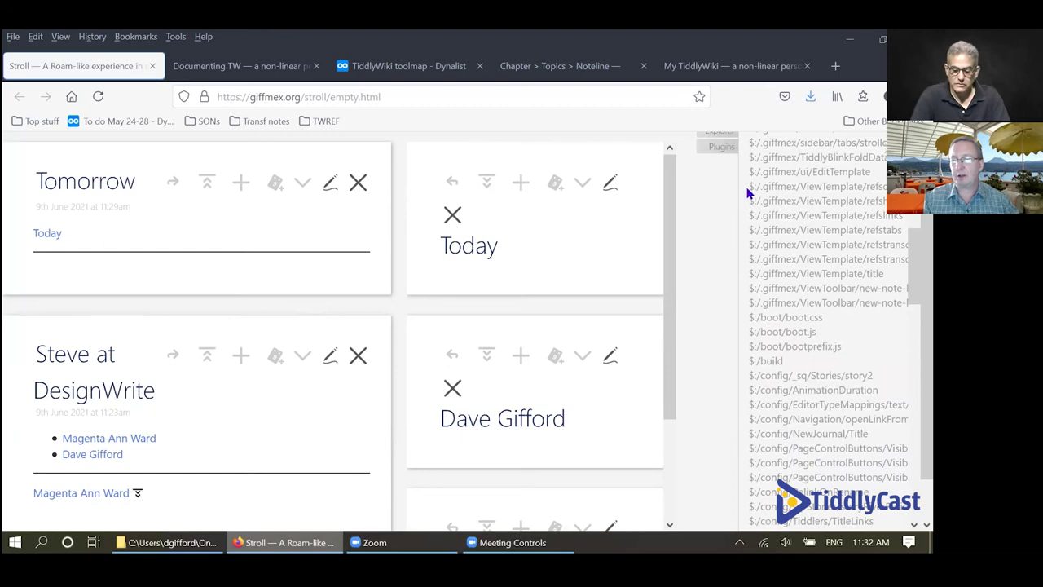
pyautogui.moveTo(744, 187); pyautogui.dragTo(900, 262)
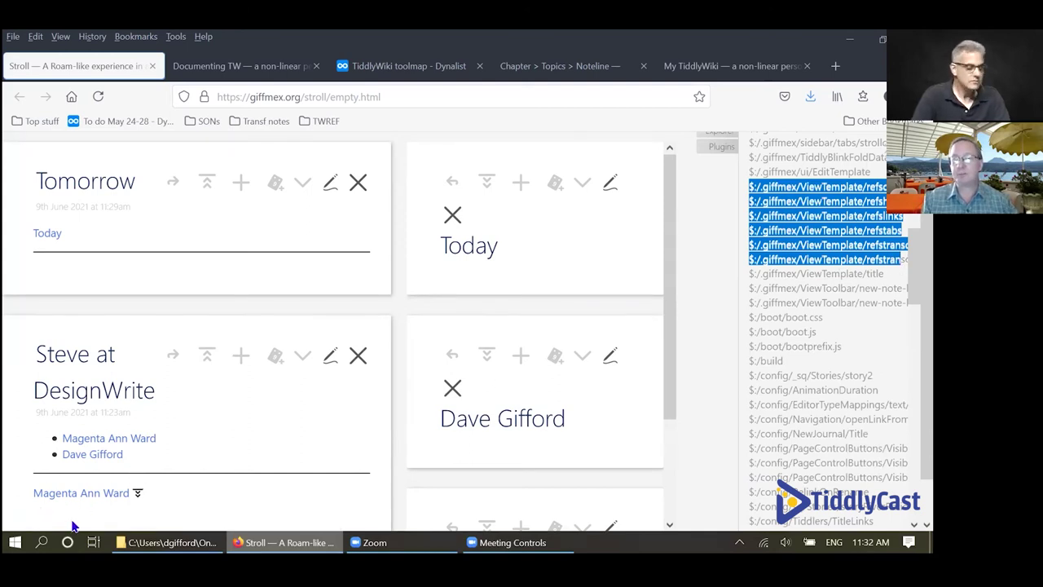
pyautogui.moveTo(908, 270); pyautogui.dragTo(912, 419)
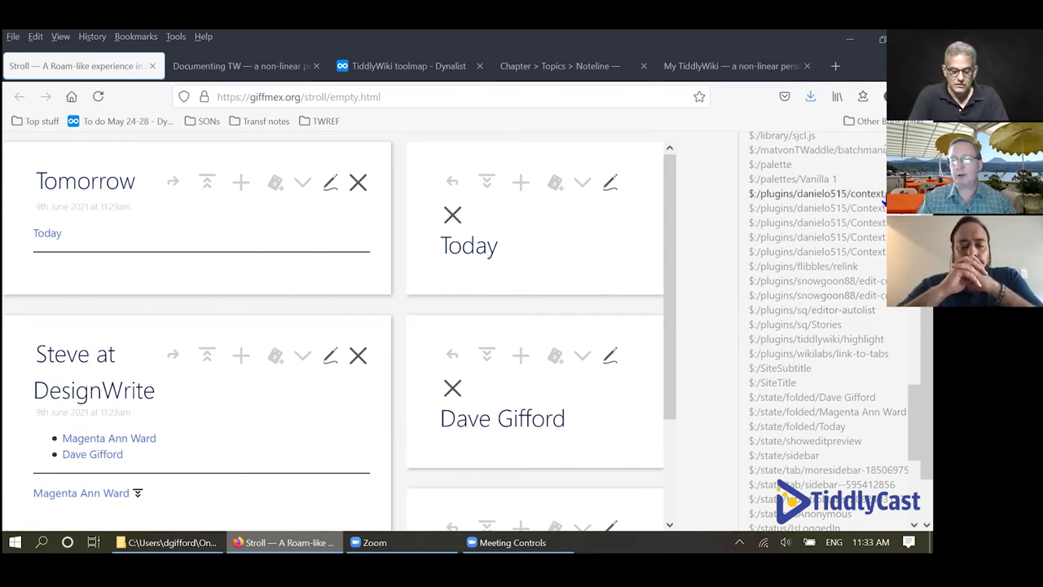
pyautogui.click(880, 159)
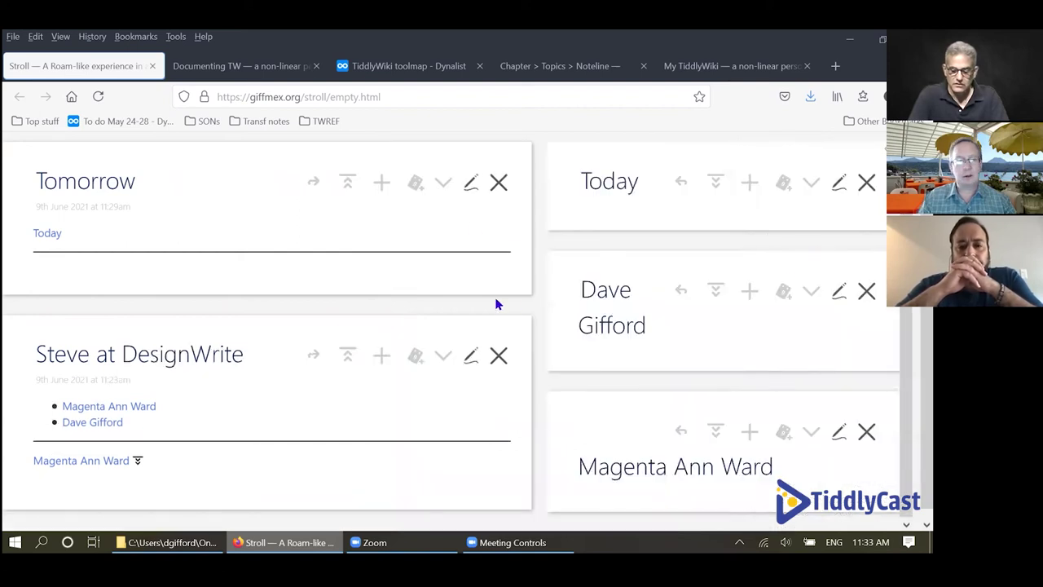
# Step: Edit Tomorrow, make the Today link a bullet, and add a placeholder bullet below it
pyautogui.click(467, 182)
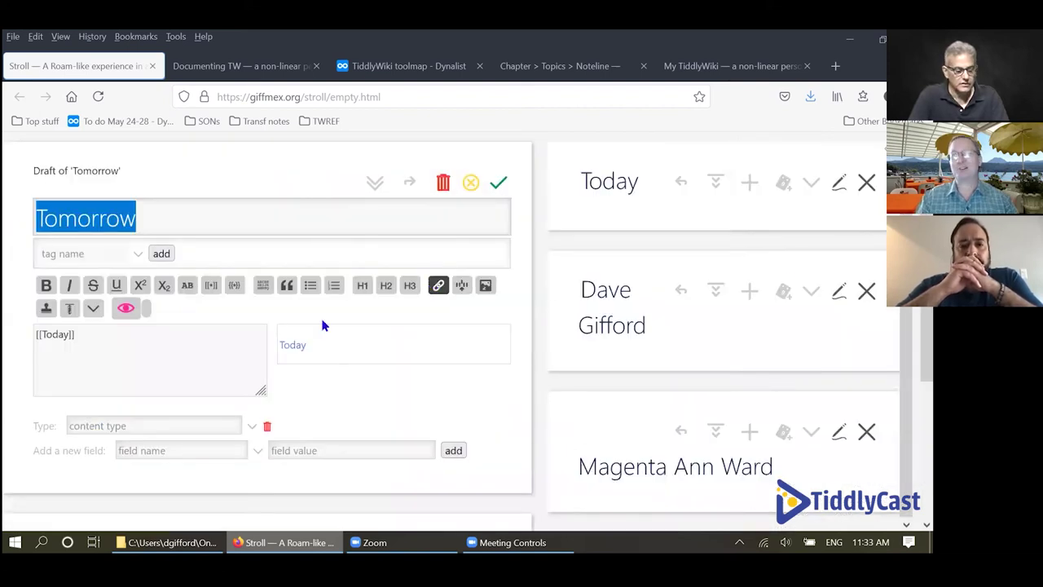
pyautogui.click(117, 334)
pyautogui.click(311, 283)
pyautogui.press('Return')
pyautogui.write('*')
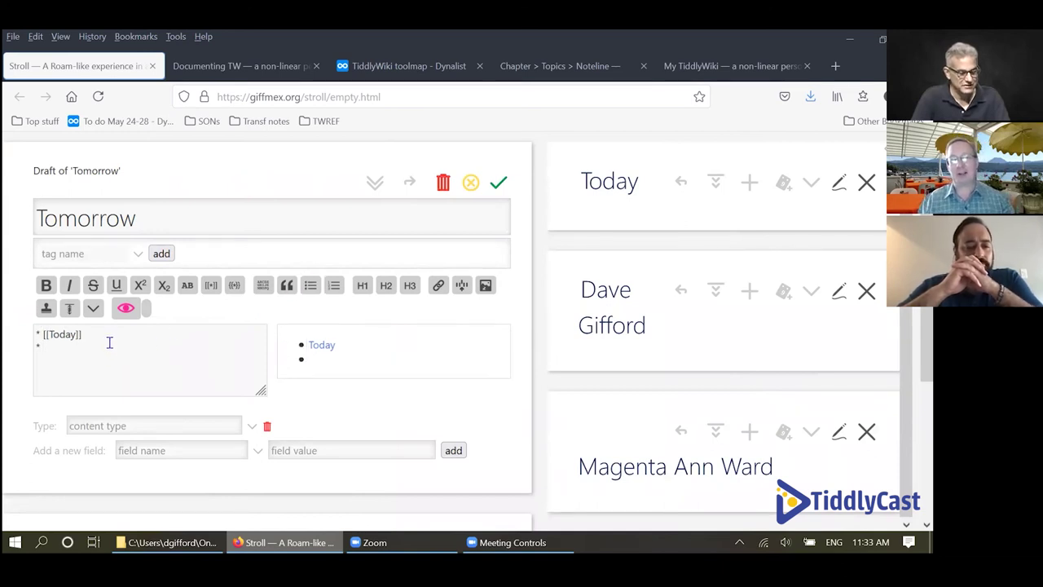
pyautogui.click(410, 66)
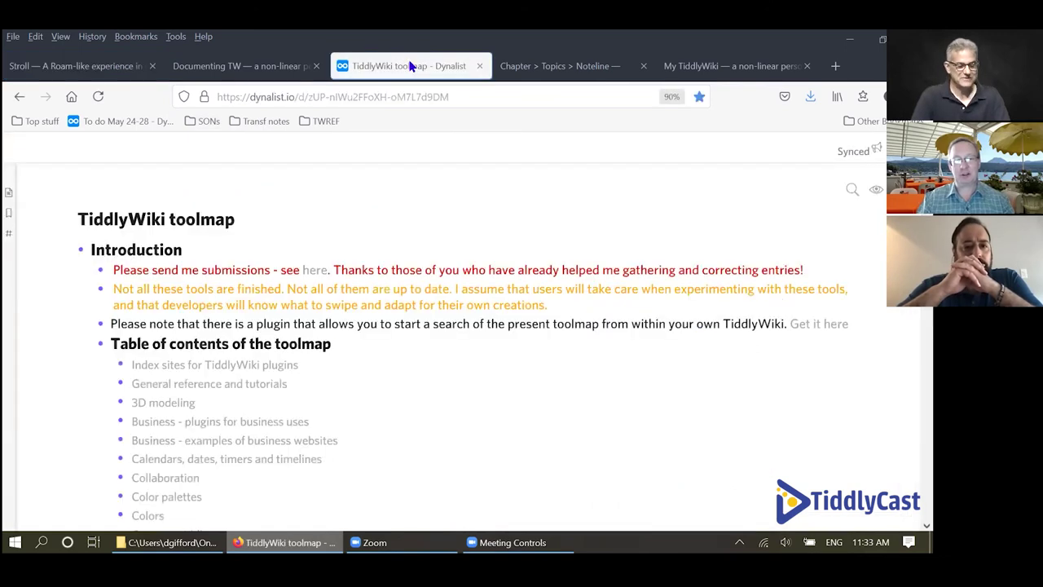
pyautogui.click(93, 66)
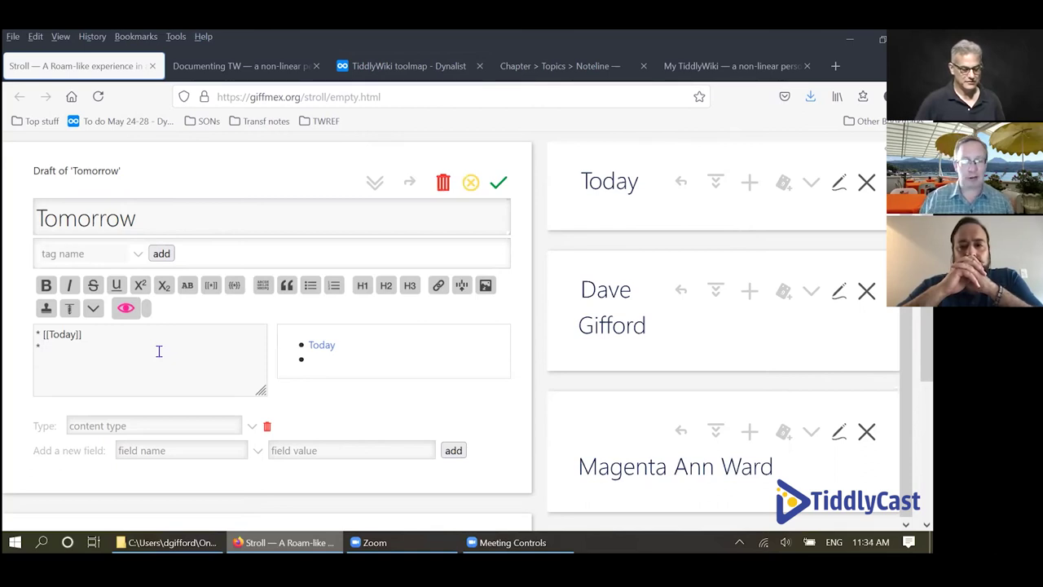
pyautogui.write('sdfthtr')
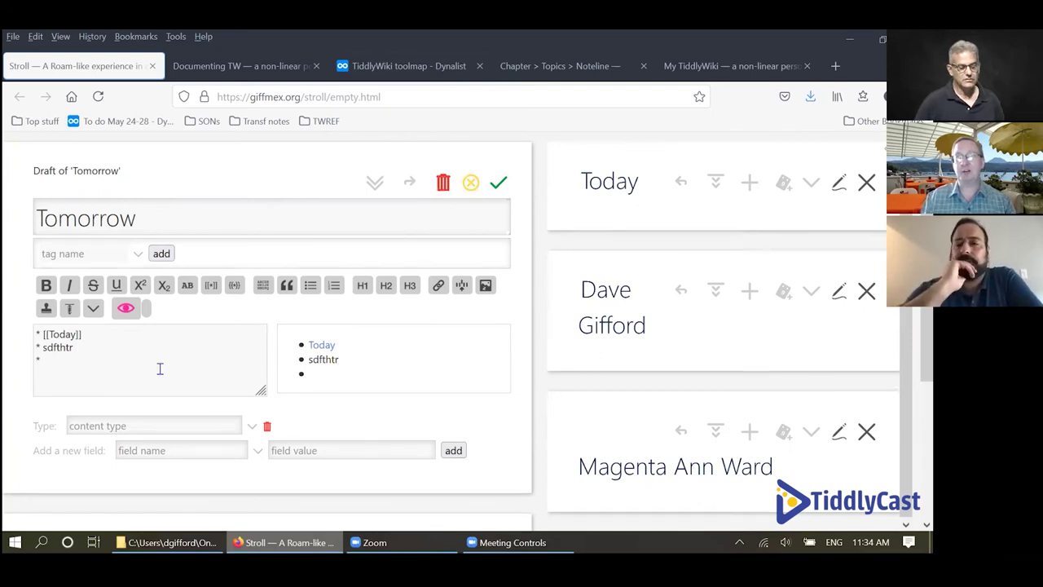
pyautogui.write('dftrhjtr')
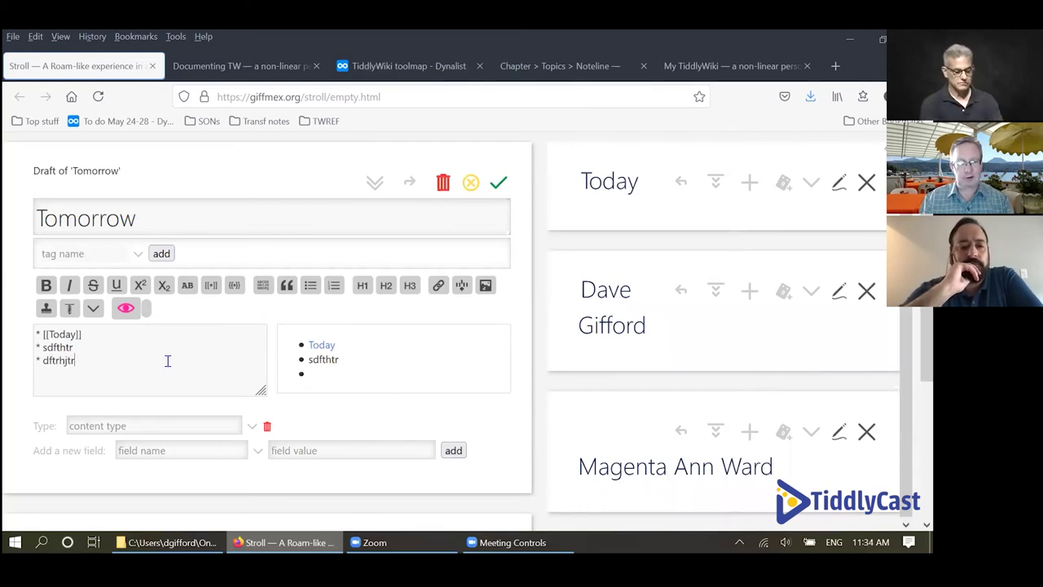
# Step: Add nested bullets 'xffsjtjt', 'egghreh', 'adrthj' and 'dgdsrh', then save Tomorrow
pyautogui.press('Return')
pyautogui.write('* ')
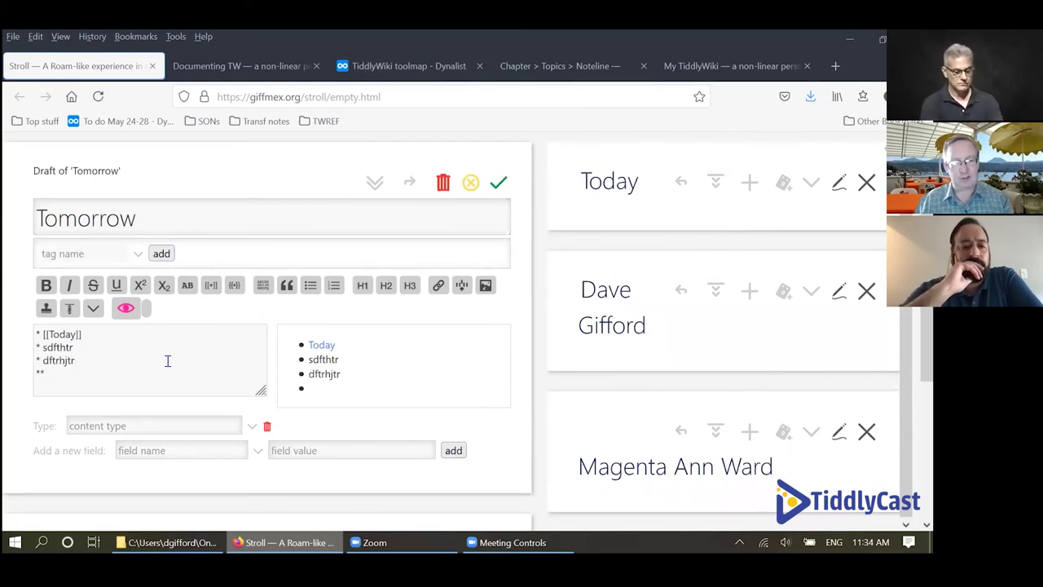
pyautogui.write('xffsjtjt')
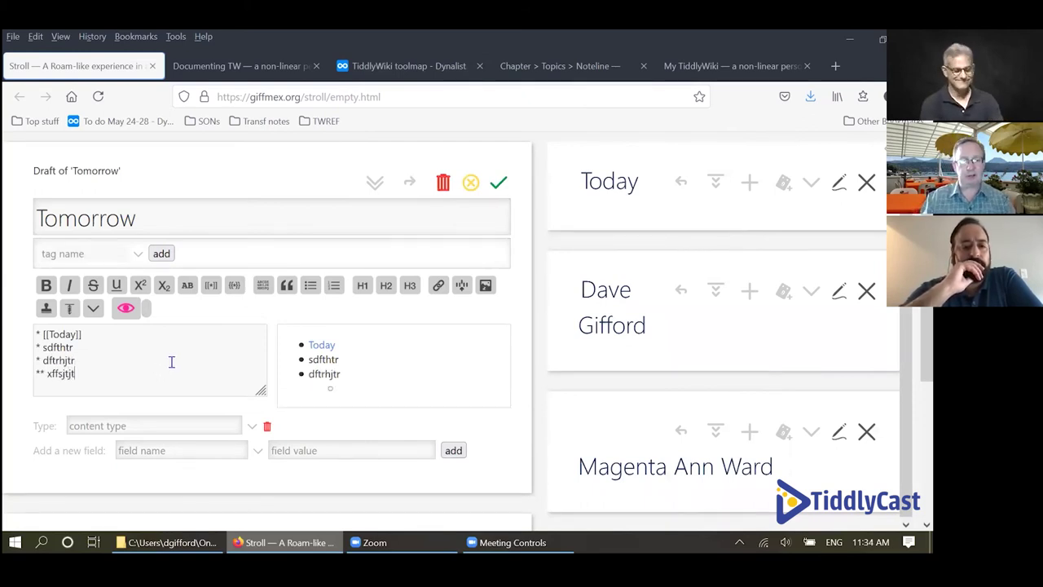
pyautogui.press('Return')
pyautogui.write('*')
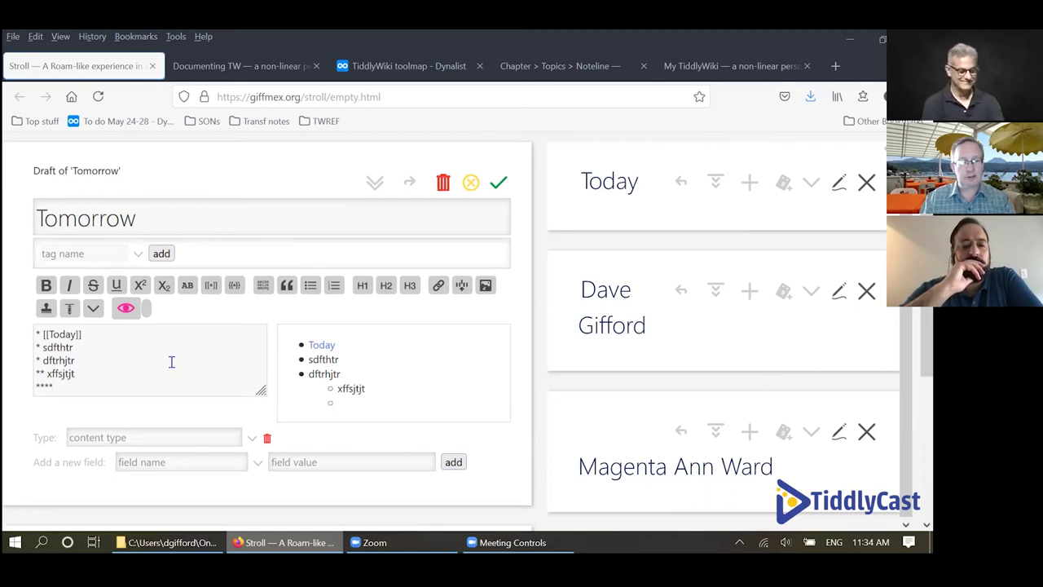
pyautogui.press('BackSpace')
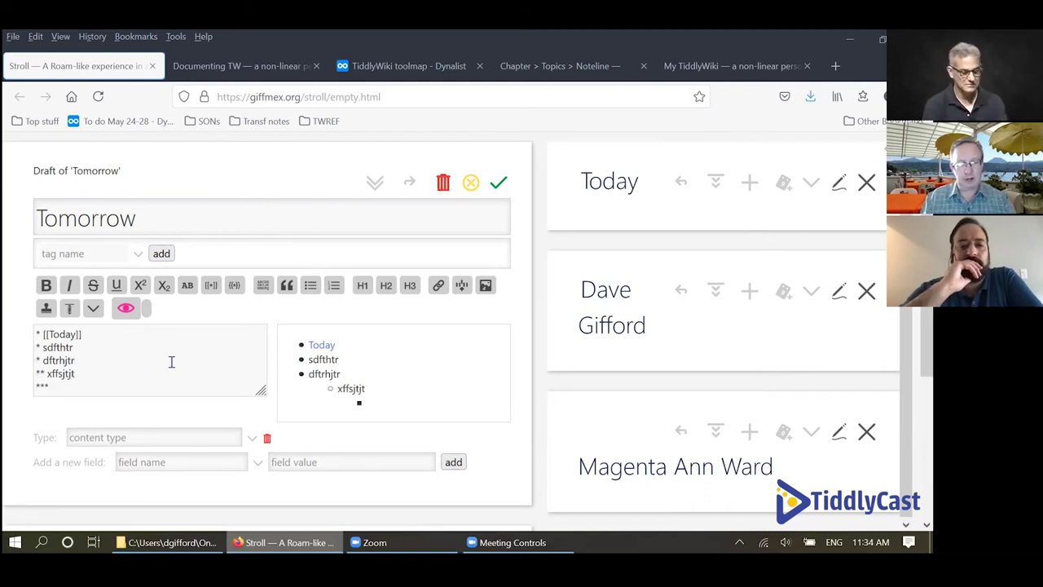
pyautogui.write('egghreh')
pyautogui.press('Return')
pyautogui.write('adrthj')
pyautogui.press('Return')
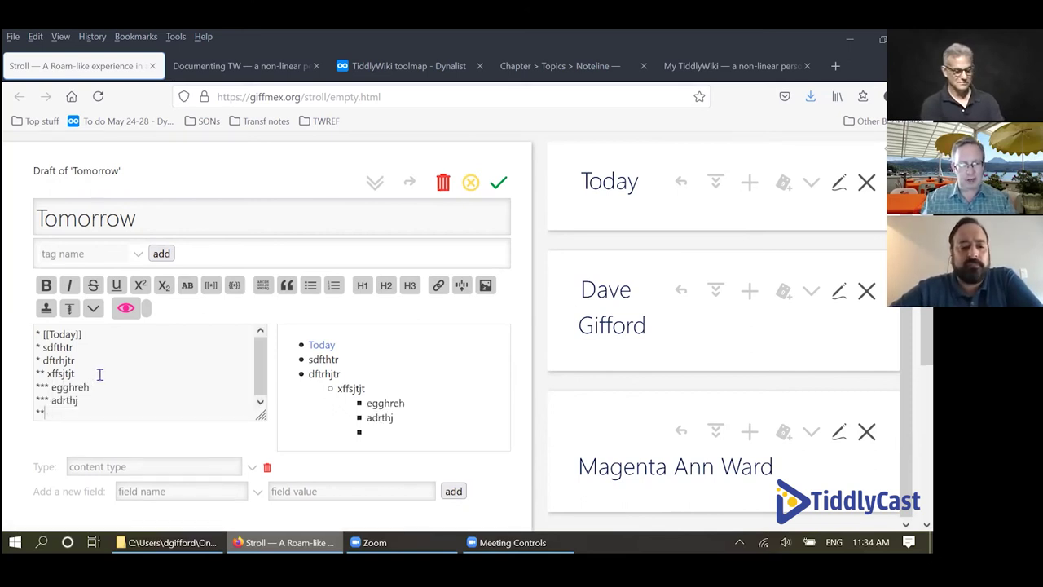
pyautogui.write('dgdsrh')
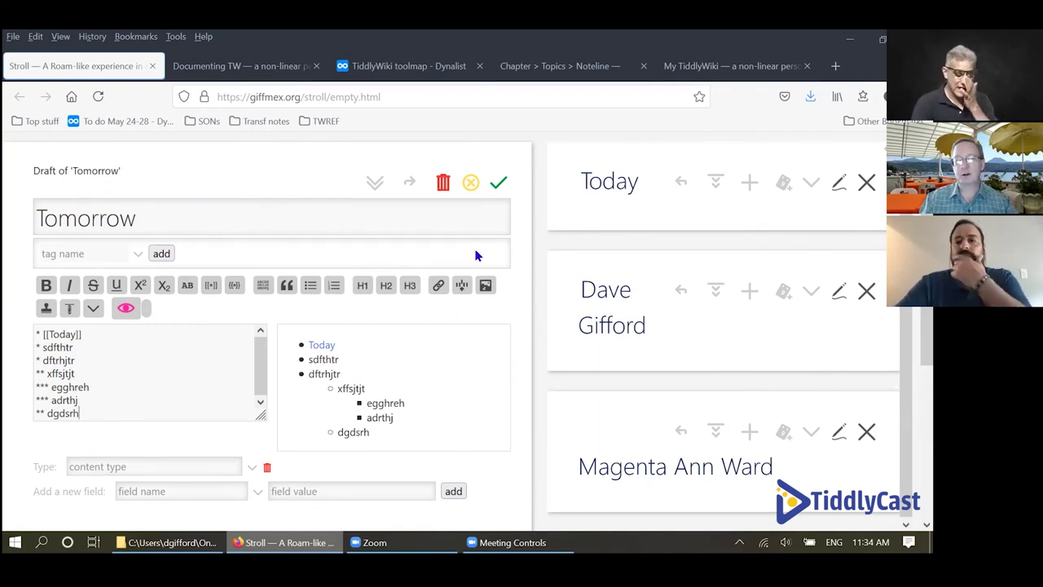
pyautogui.click(498, 184)
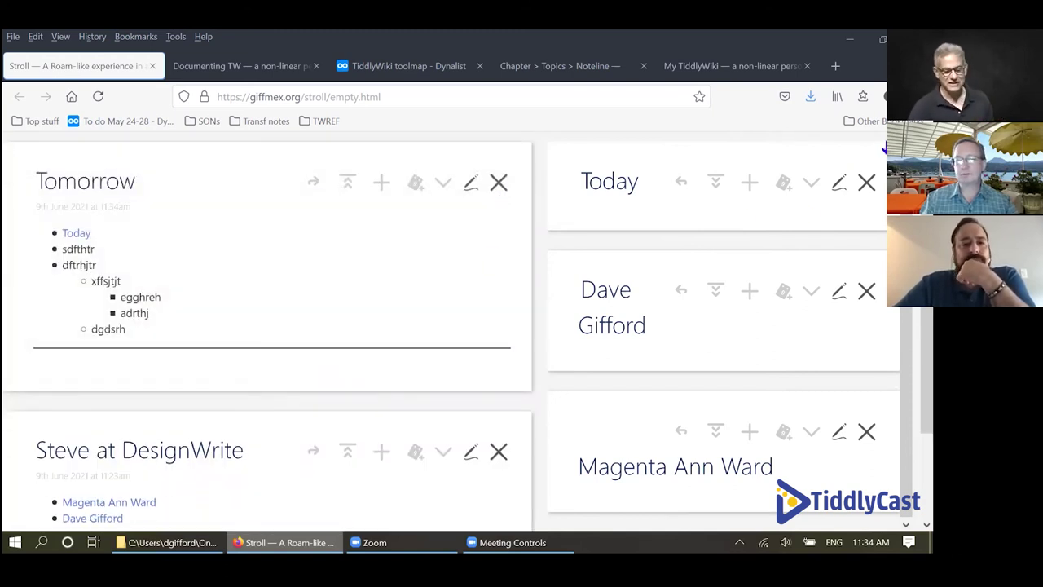
# Step: Append an empty top-level bullet to Tomorrow, save it, and go to the Dynalist tab
pyautogui.click(883, 148)
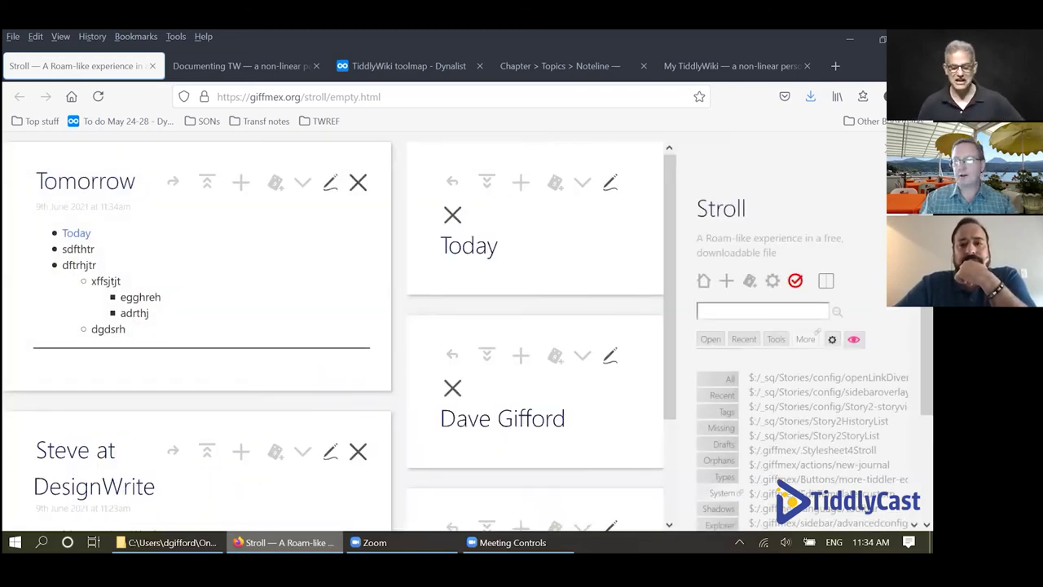
pyautogui.click(328, 189)
pyautogui.click(105, 412)
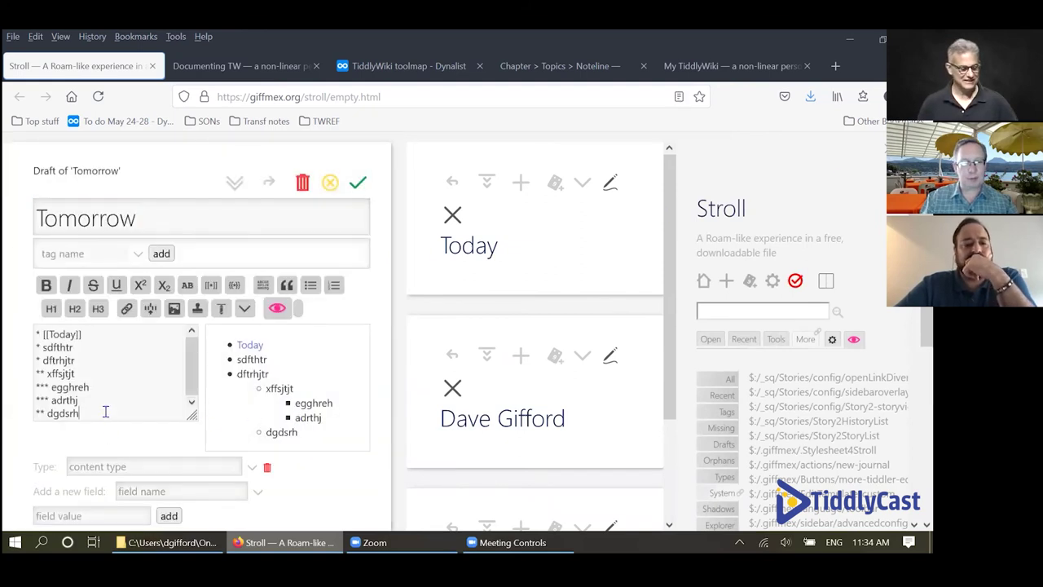
pyautogui.press('Return')
pyautogui.write('**')
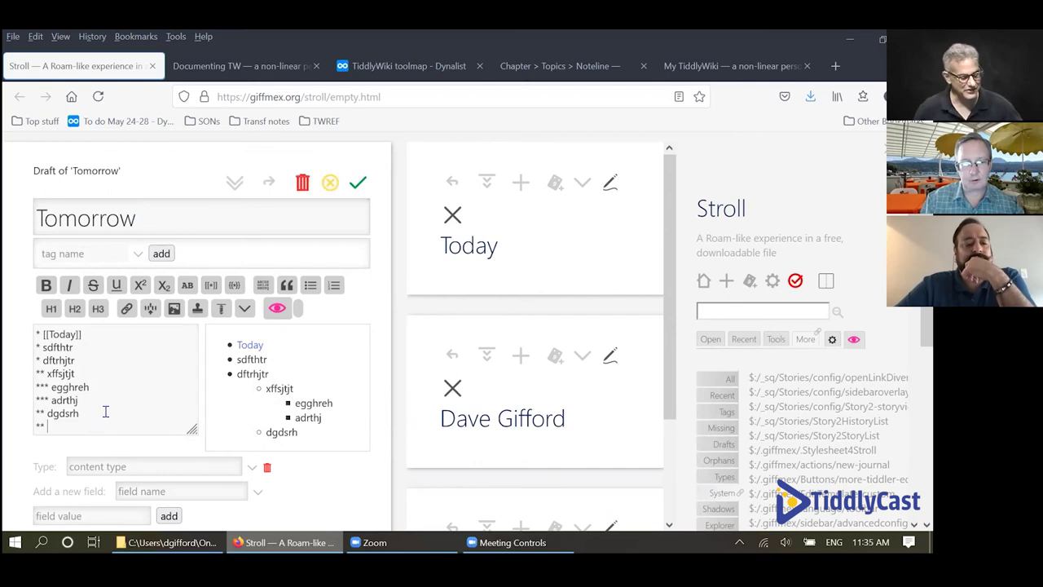
pyautogui.press('BackSpace')
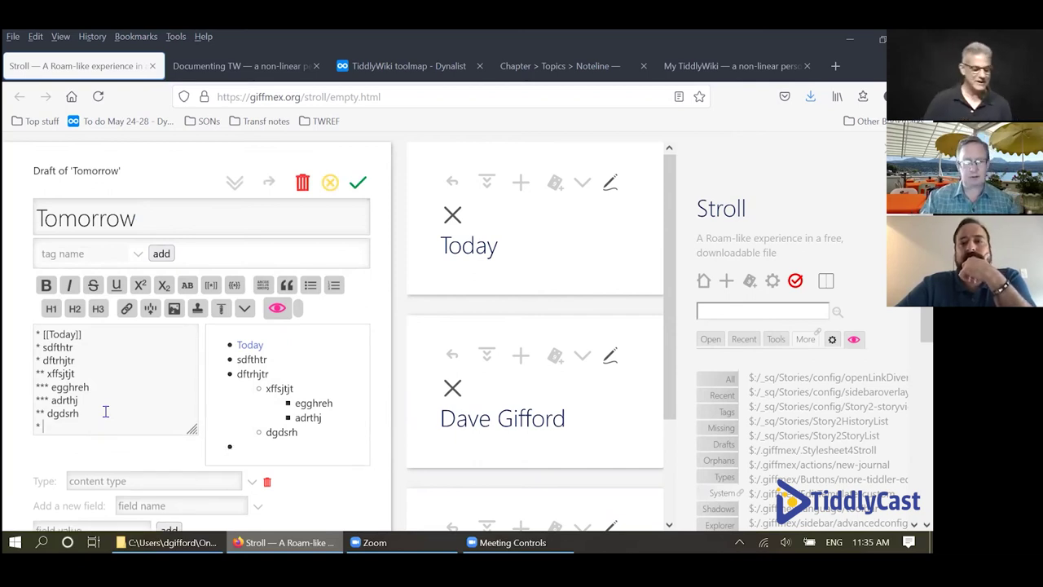
pyautogui.click(360, 186)
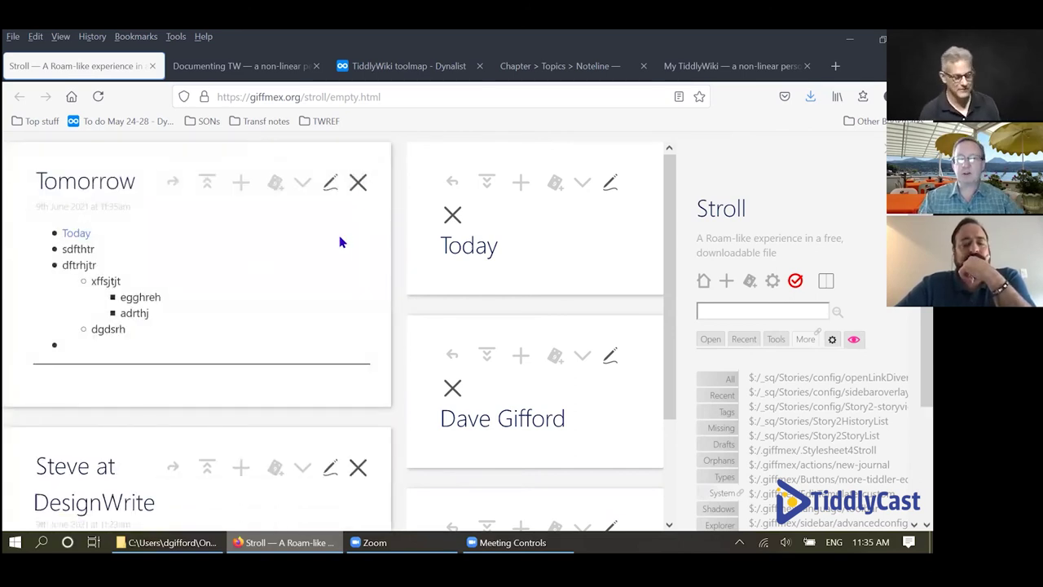
pyautogui.click(411, 62)
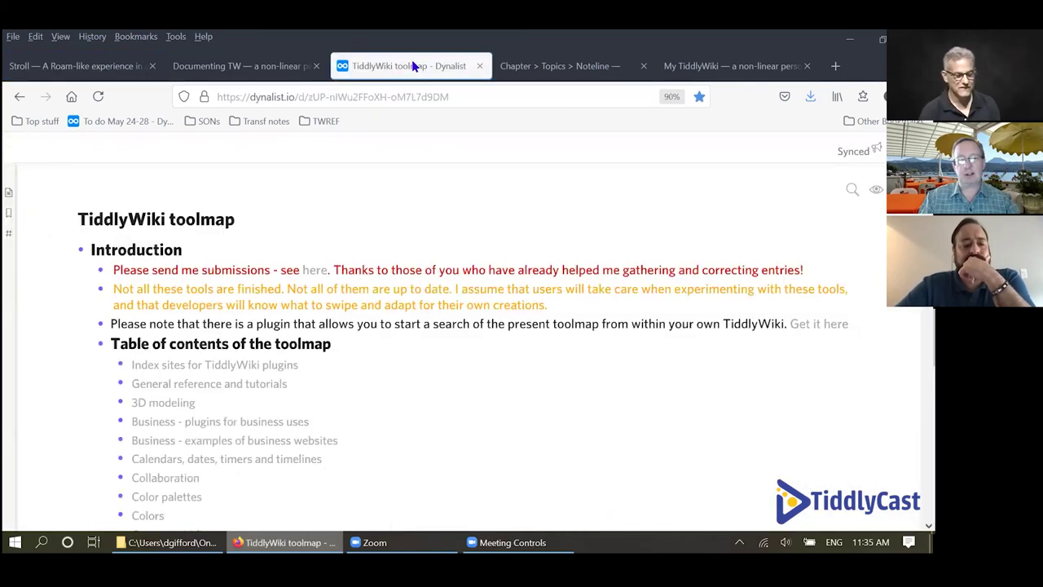
pyautogui.click(45, 72)
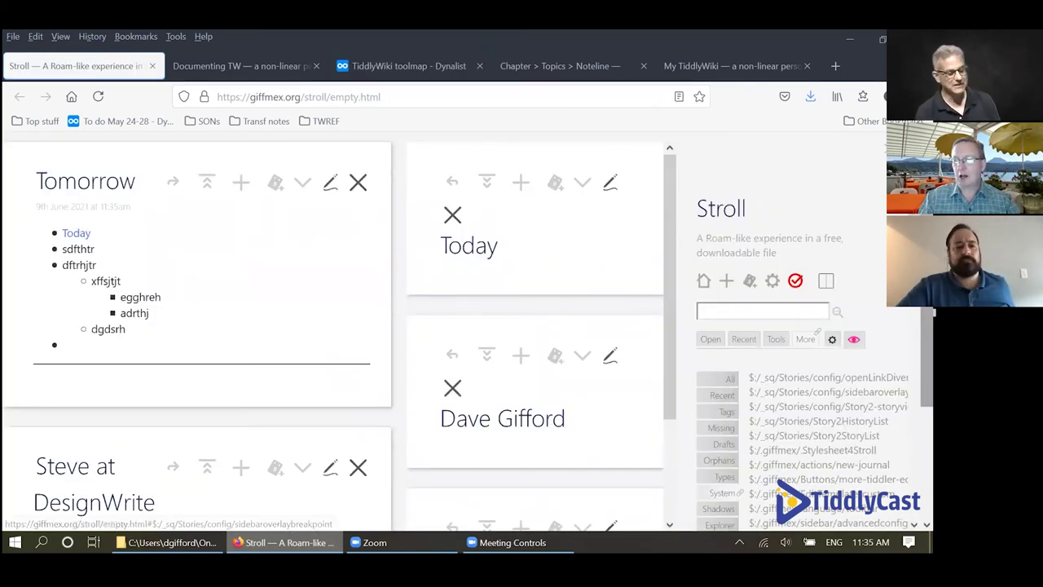
pyautogui.scroll(-15, 815, 366)
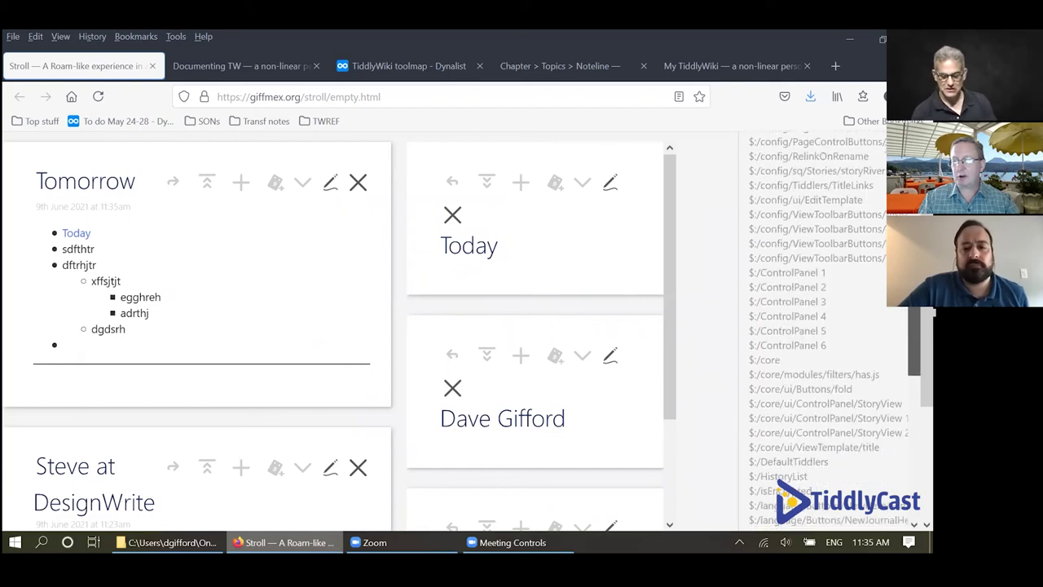
pyautogui.scroll(-4, 912, 434)
pyautogui.scroll(-1, 912, 434)
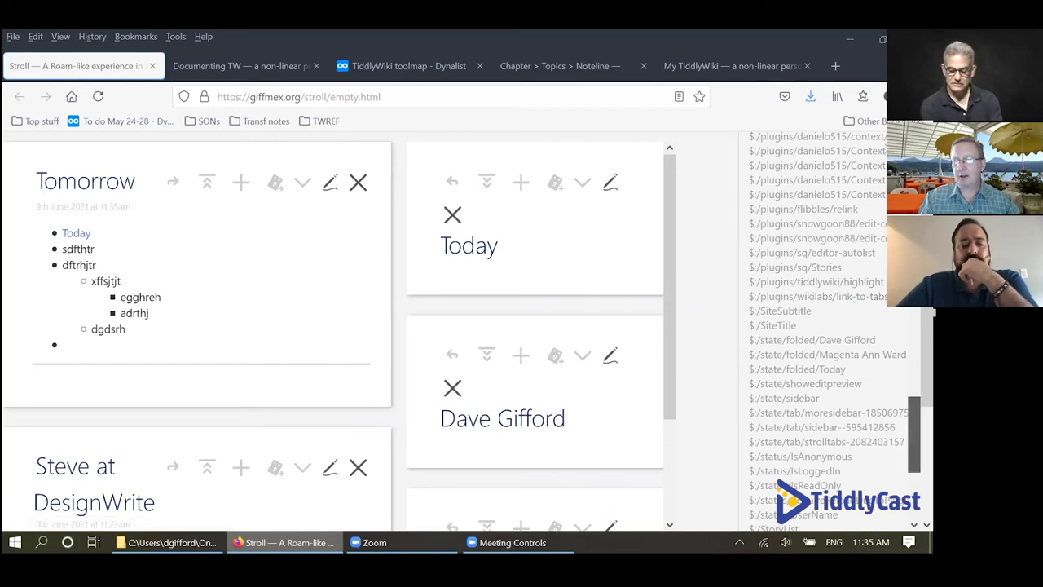
pyautogui.scroll(15, 910, 451)
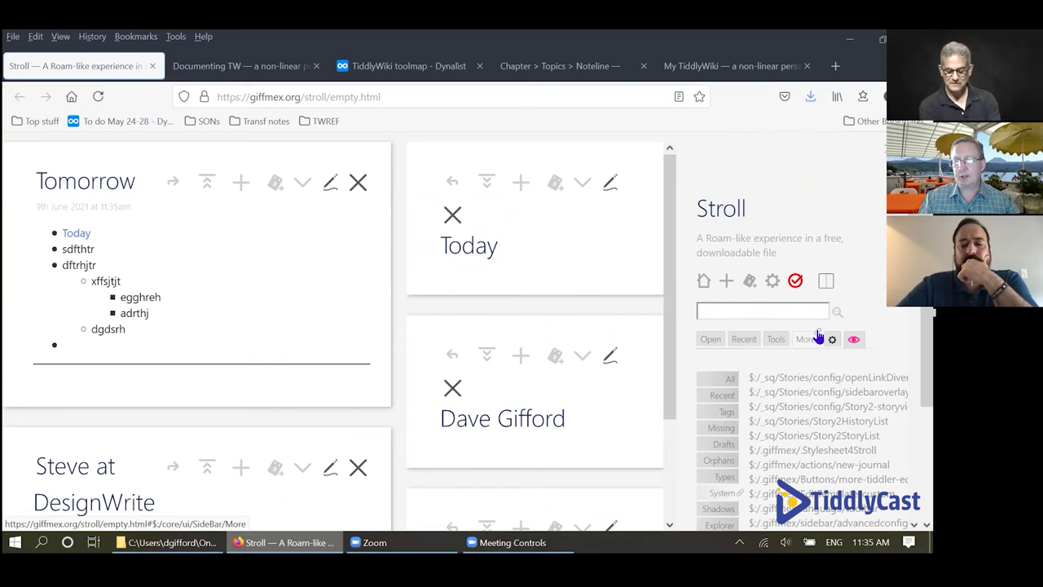
pyautogui.click(817, 338)
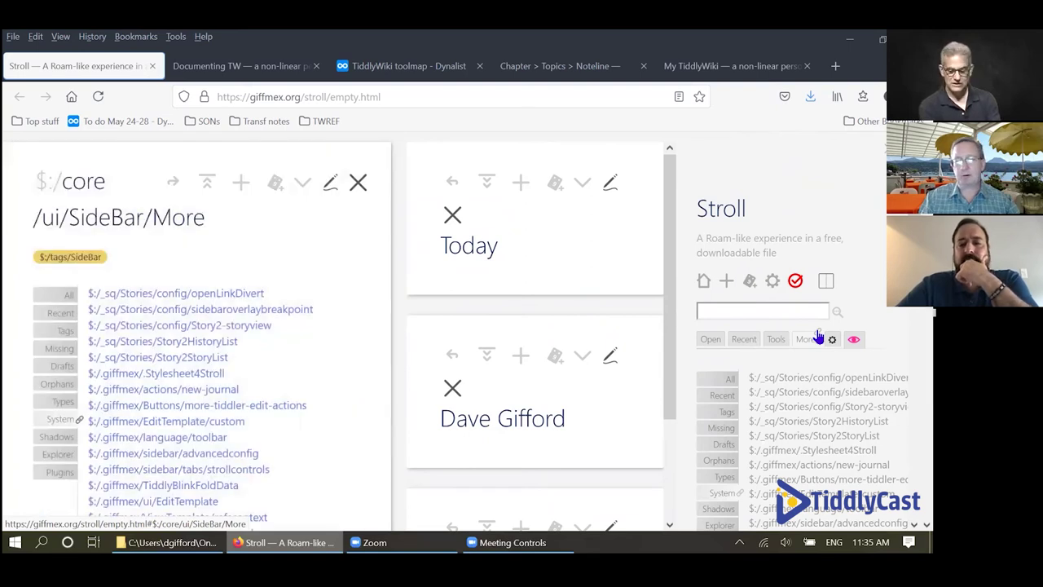
pyautogui.click(358, 181)
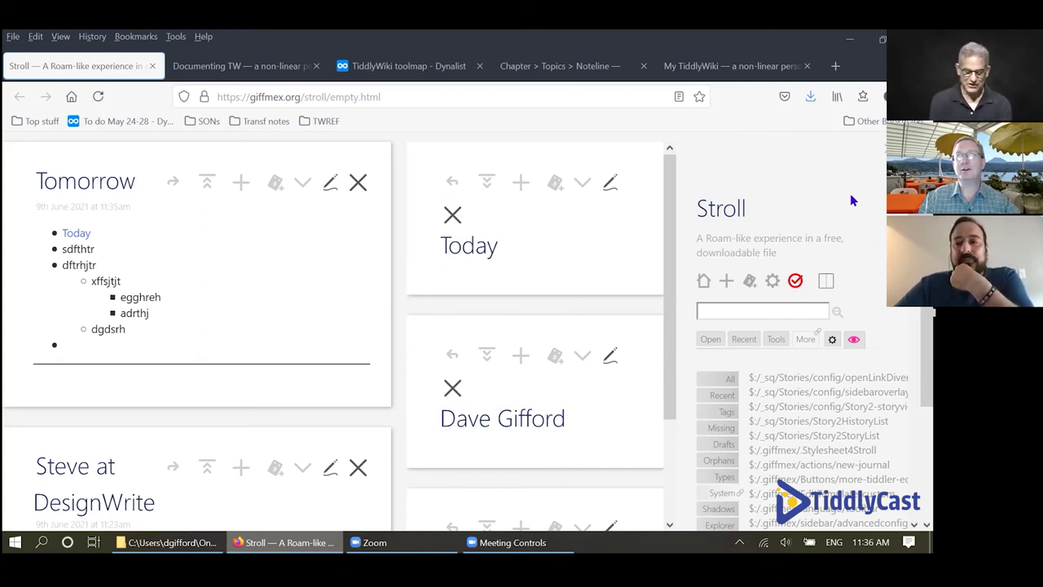
# Step: Switch to the 'TiddlyWiki toolmap - Dynalist' browser tab
pyautogui.click(388, 72)
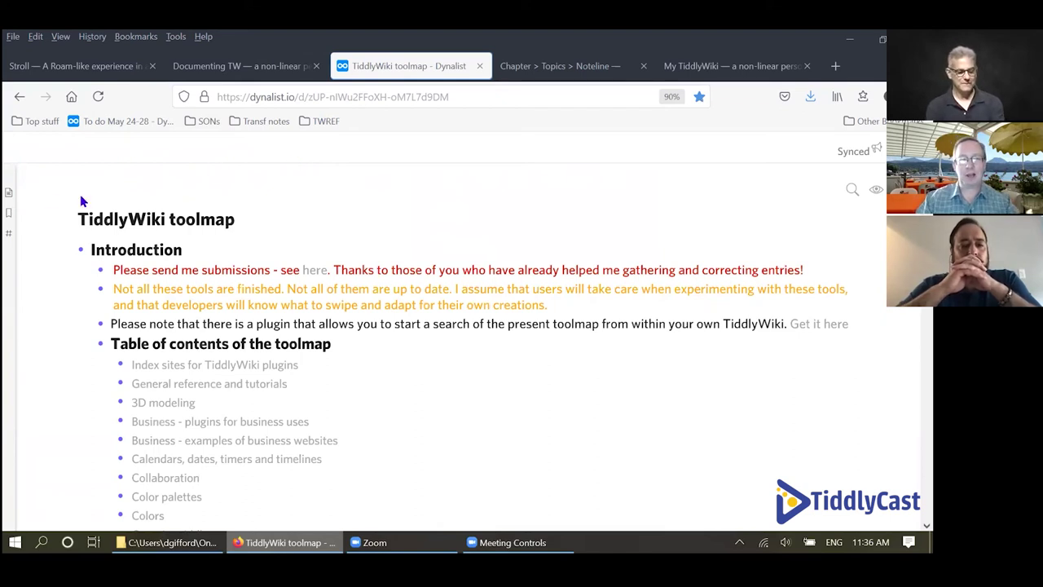
# Step: Show the file pane and open Youtube notes, Michigan vaccination trip 2021 and 2021 inventario biblioteca
pyautogui.click(9, 193)
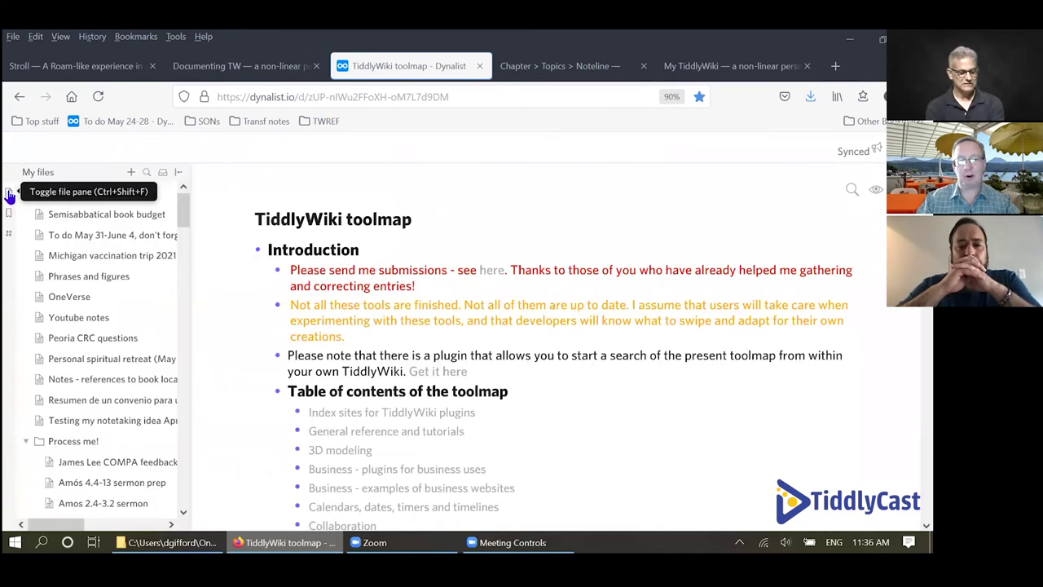
pyautogui.click(9, 193)
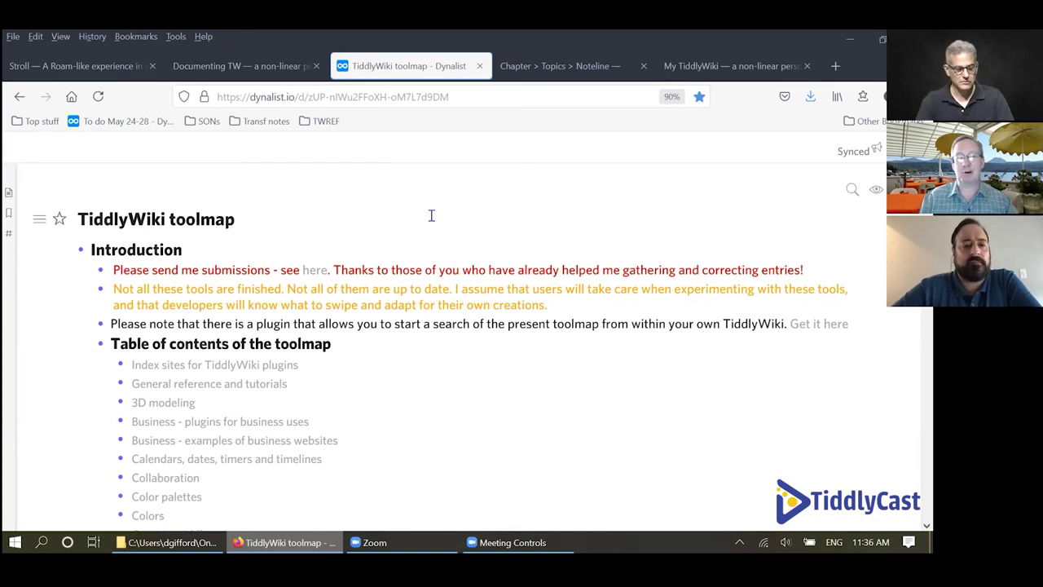
pyautogui.click(9, 202)
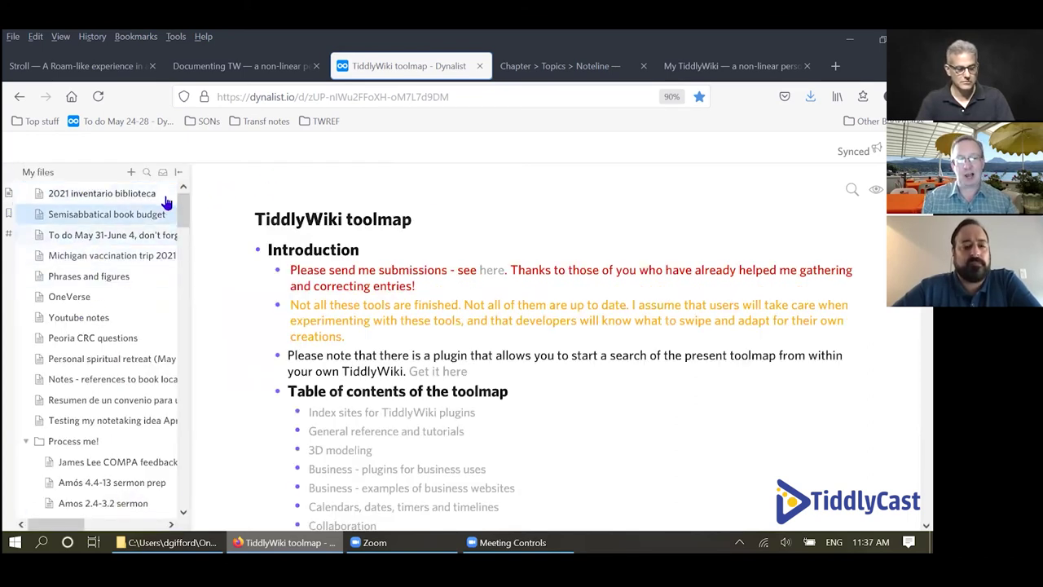
pyautogui.click(91, 317)
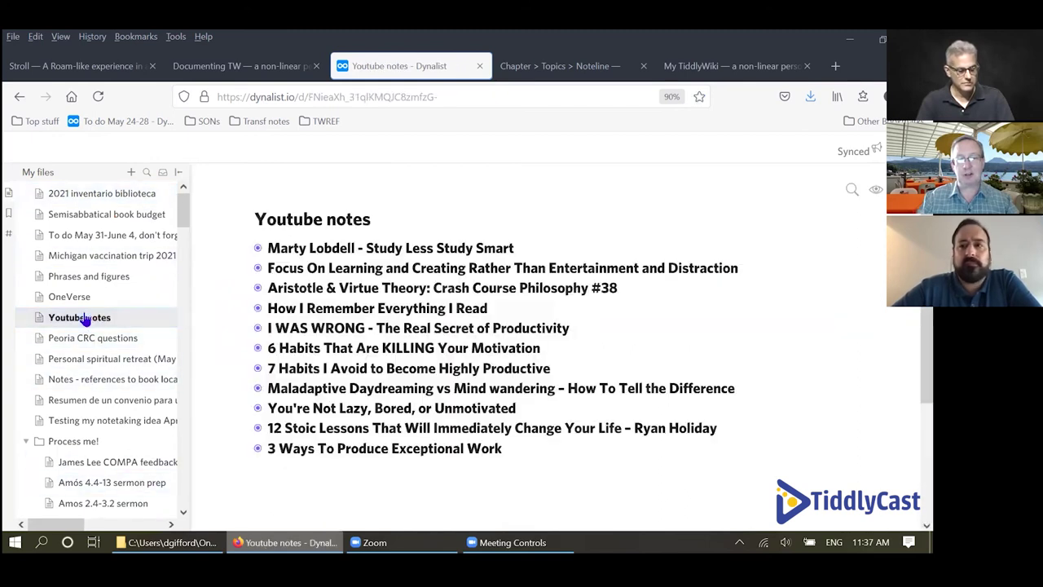
pyautogui.click(82, 263)
pyautogui.click(76, 198)
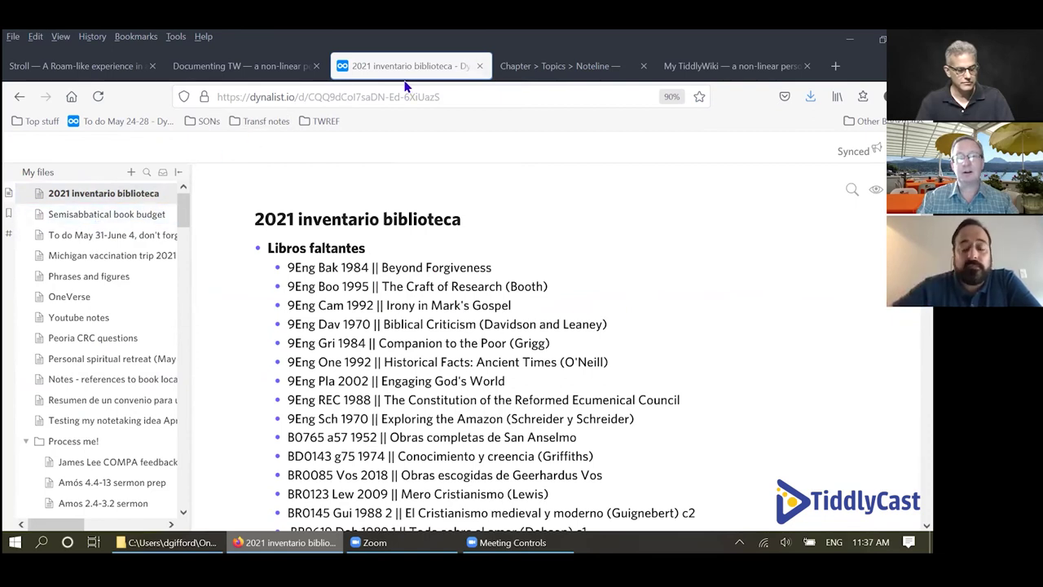
# Step: Go back three documents to return to the TiddlyWiki toolmap
pyautogui.click(16, 97)
pyautogui.click(14, 98)
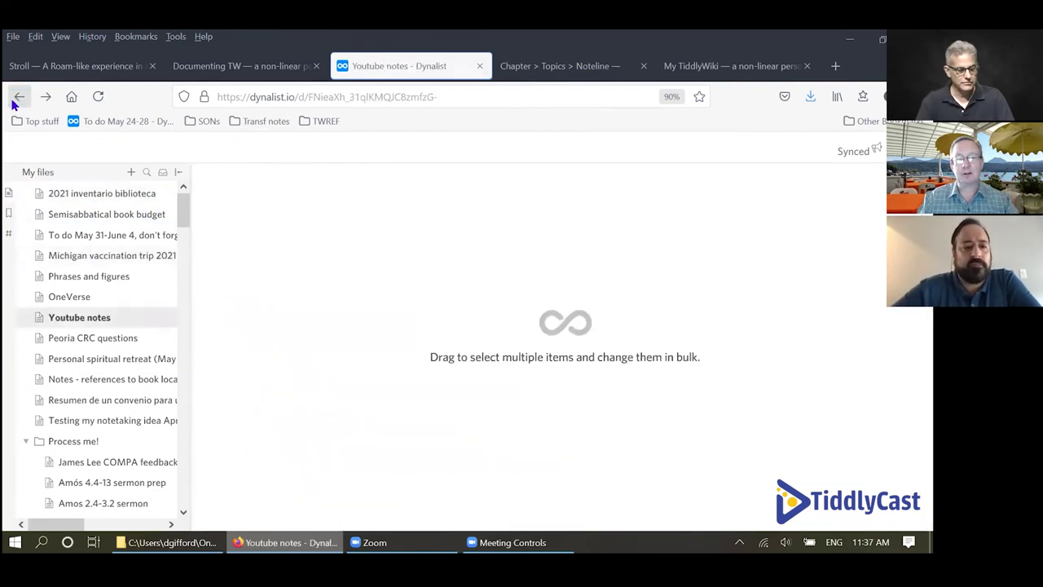
pyautogui.click(16, 97)
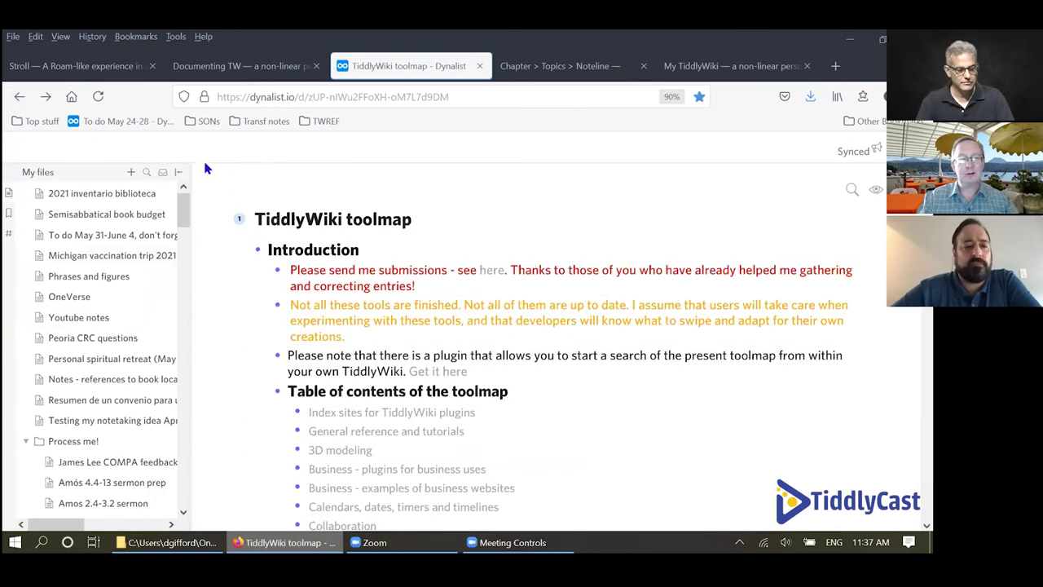
# Step: Collapse the file pane so the toolmap outline widens
pyautogui.click(177, 173)
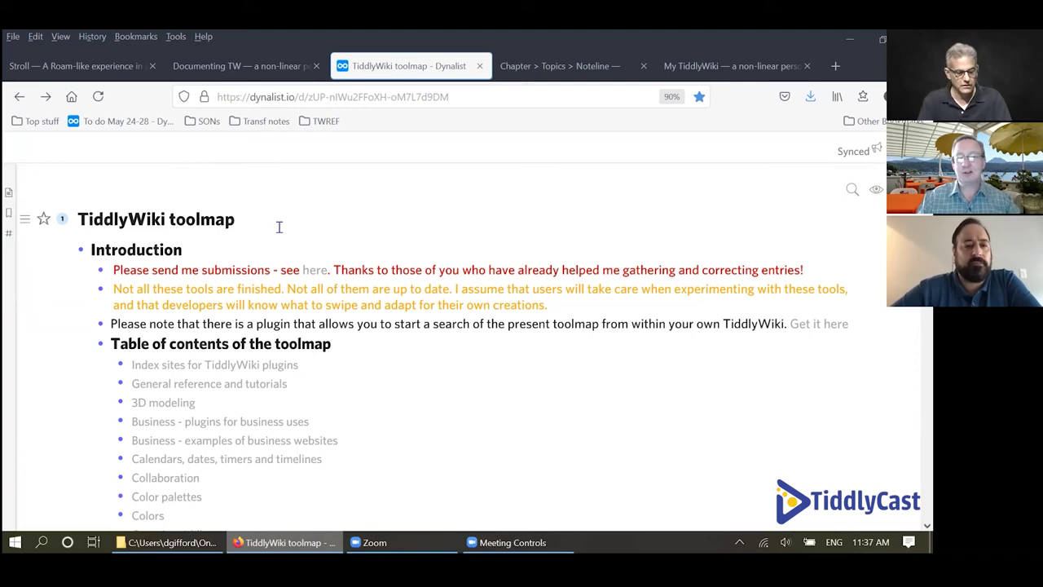
# Step: Add bullet 'ewgrehe' under the title, with 'rthrwthr' indented and 'sfnftn' one level deeper
pyautogui.click(254, 216)
pyautogui.press('Return')
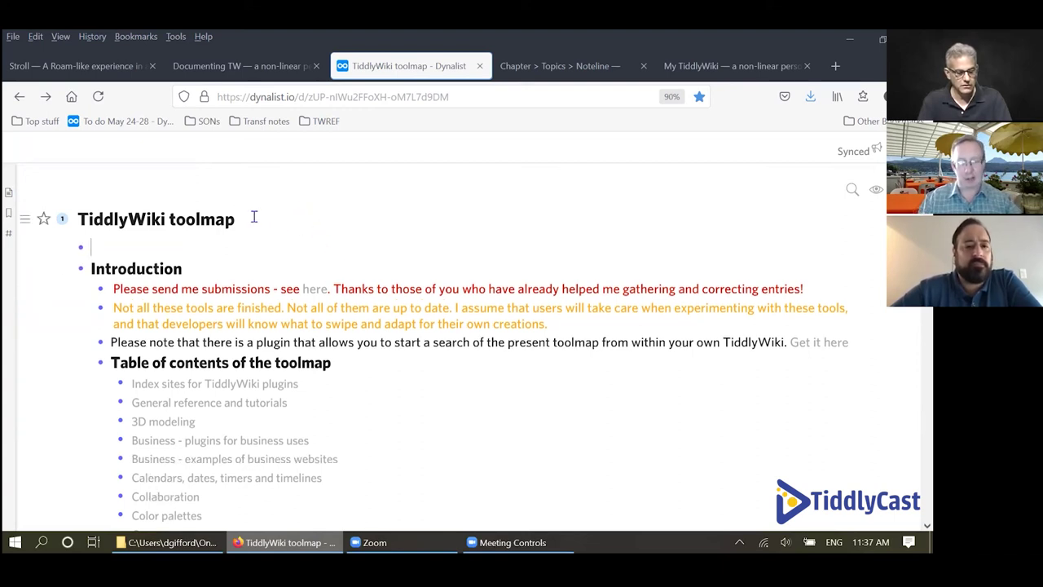
pyautogui.write('ewgrehe')
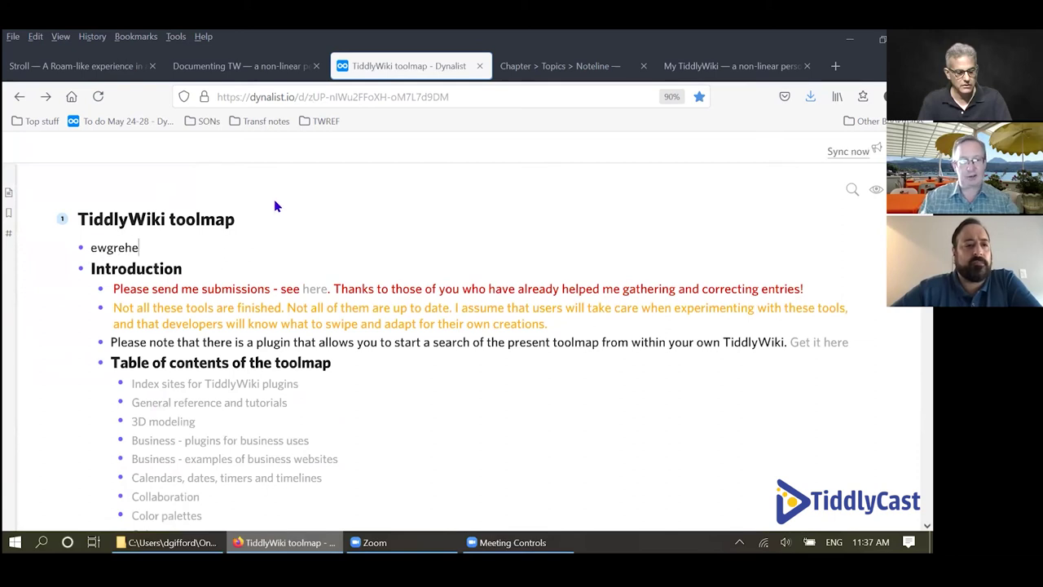
pyautogui.press('Return')
pyautogui.press('Tab')
pyautogui.write('rthrwthr')
pyautogui.press('Return')
pyautogui.write('s')
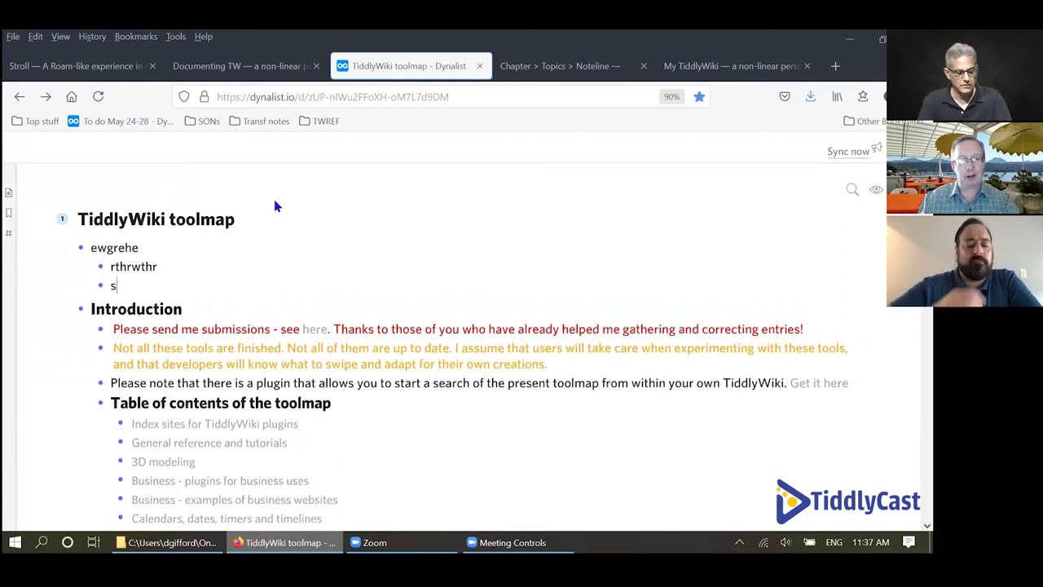
pyautogui.press('Tab')
pyautogui.write('fnftn')
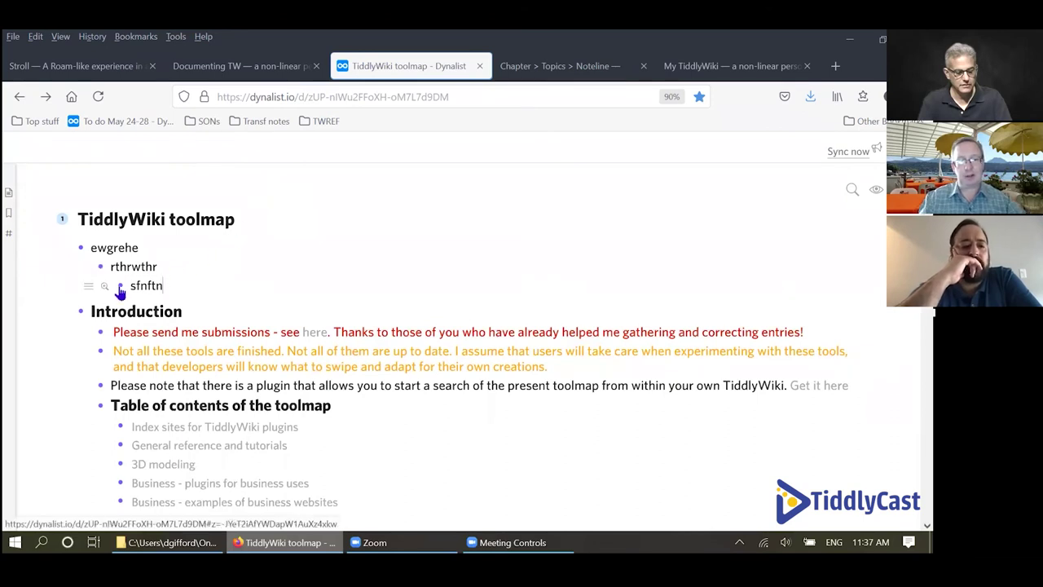
# Step: Move 'rthrwthr' to the top of the list and make 'ewgrehe' an H3 heading
pyautogui.moveTo(120, 290); pyautogui.dragTo(124, 253)
pyautogui.moveTo(100, 287); pyautogui.dragTo(141, 247)
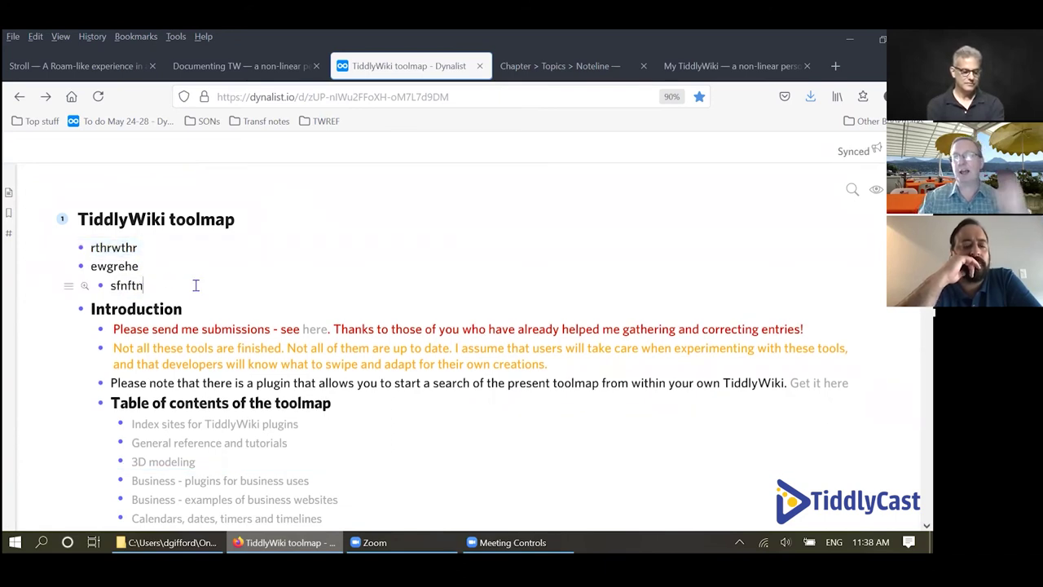
pyautogui.click(66, 284)
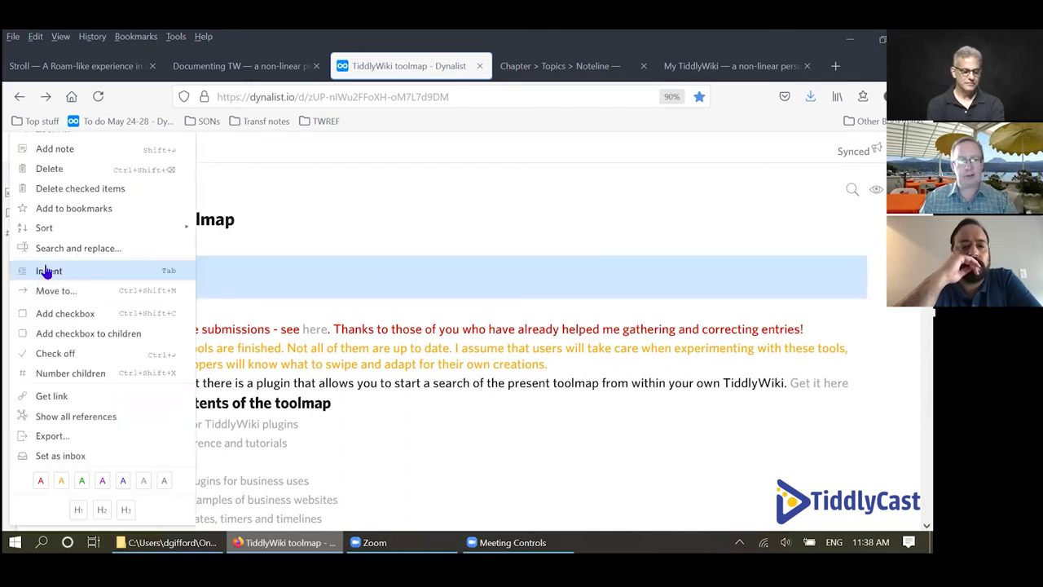
pyautogui.click(125, 509)
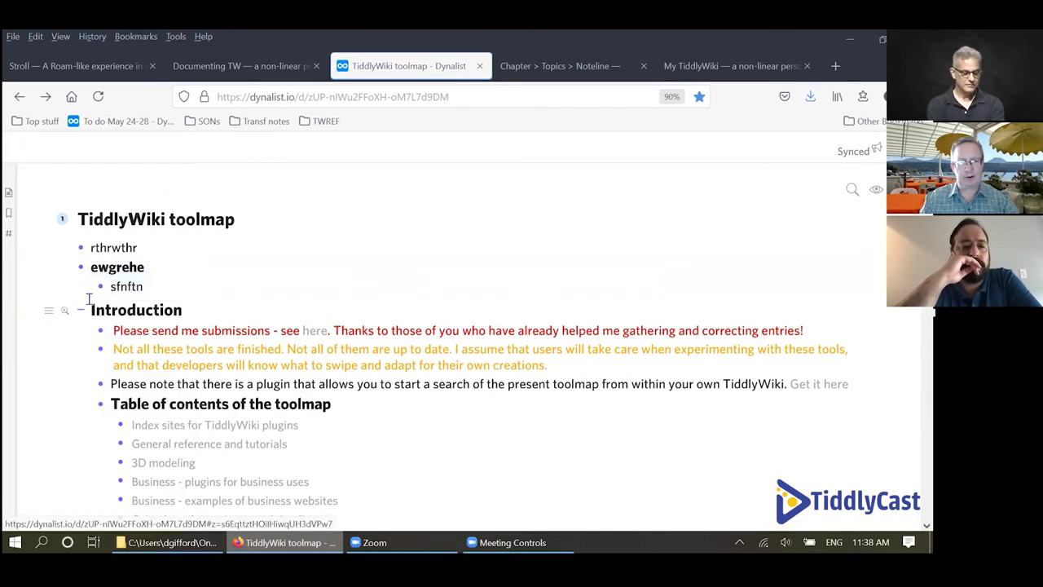
pyautogui.click(49, 249)
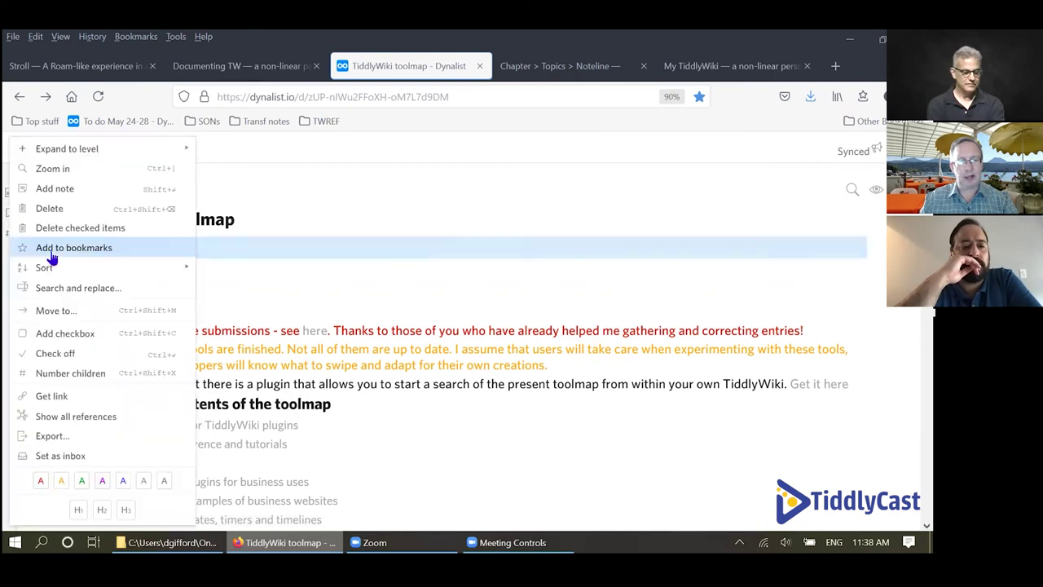
# Step: Colour the rthrwthr bullet green, then remove all three placeholder bullets
pyautogui.click(82, 480)
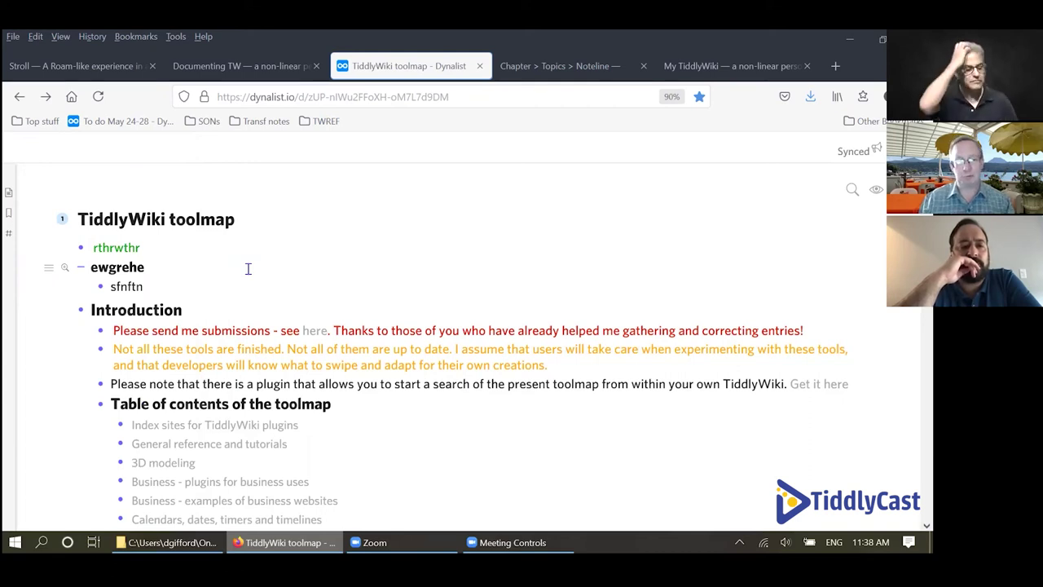
pyautogui.moveTo(152, 285); pyautogui.dragTo(105, 250)
pyautogui.press('Delete')
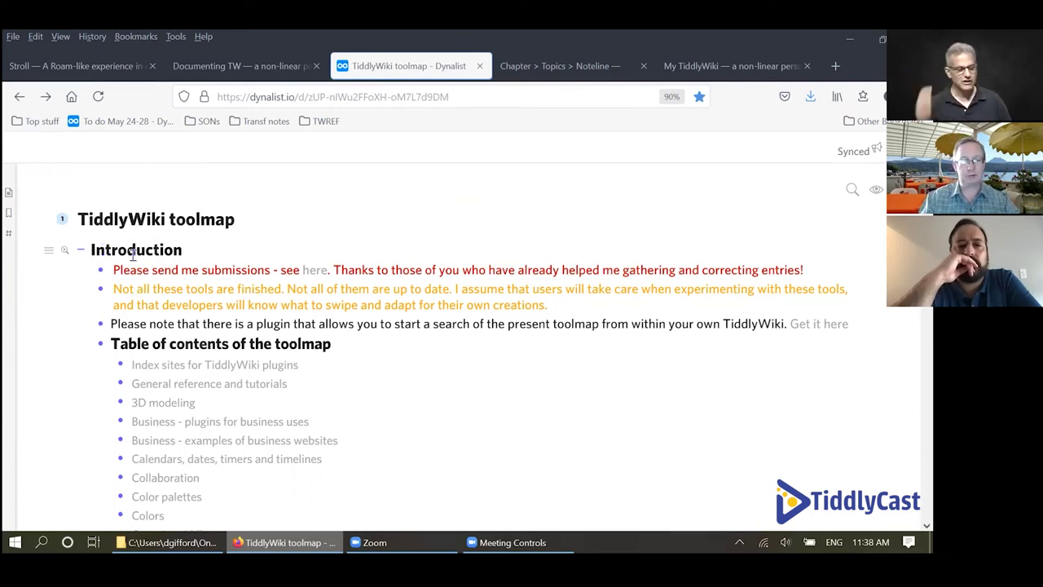
pyautogui.click(819, 267)
pyautogui.press('Return')
pyautogui.press('Tab')
pyautogui.write('te')
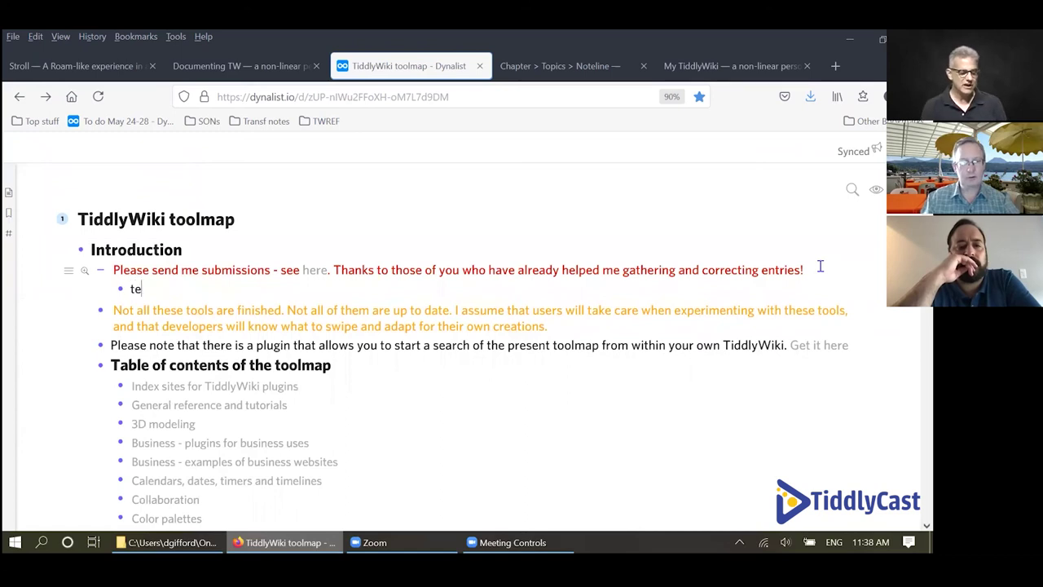
pyautogui.write('s')
pyautogui.moveTo(101, 271); pyautogui.dragTo(148, 338)
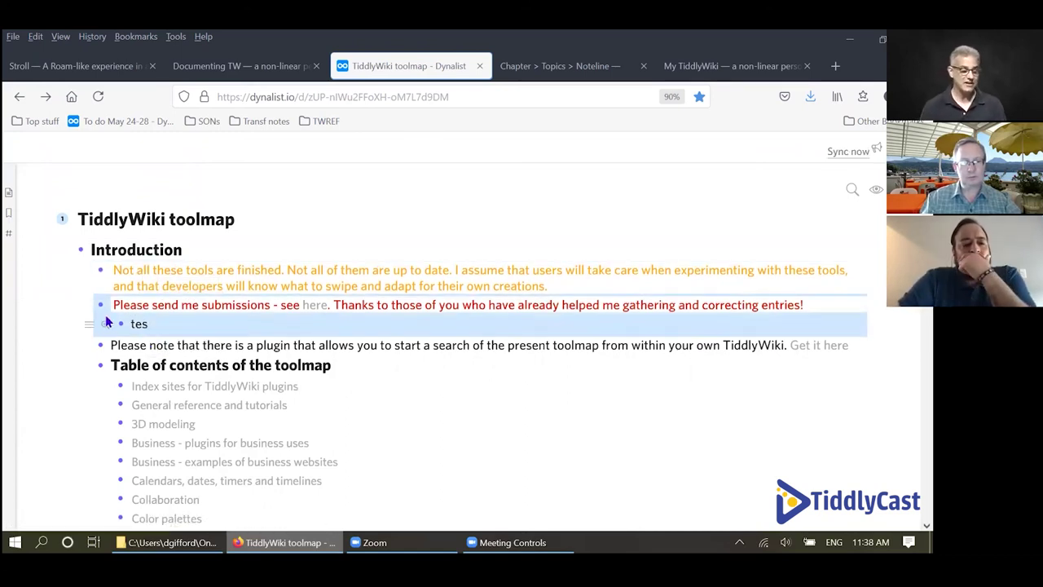
pyautogui.moveTo(100, 314); pyautogui.dragTo(108, 269)
pyautogui.click(159, 289)
pyautogui.press('BackSpace')
pyautogui.press('BackSpace')
pyautogui.press('BackSpace')
pyautogui.press('BackSpace')
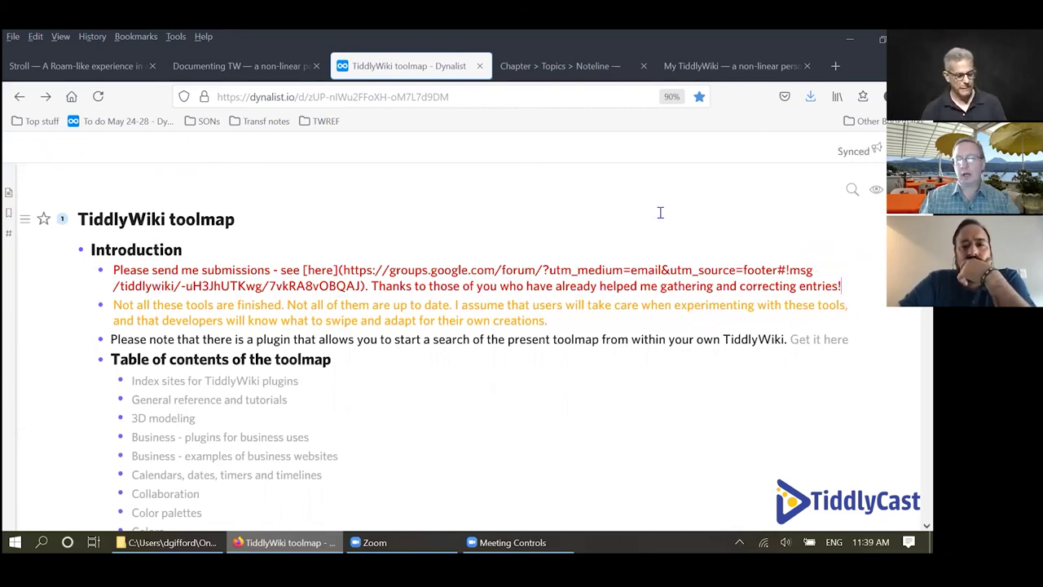
# Step: Open the Export window for the whole toolmap document, showing the rich text version
pyautogui.click(24, 220)
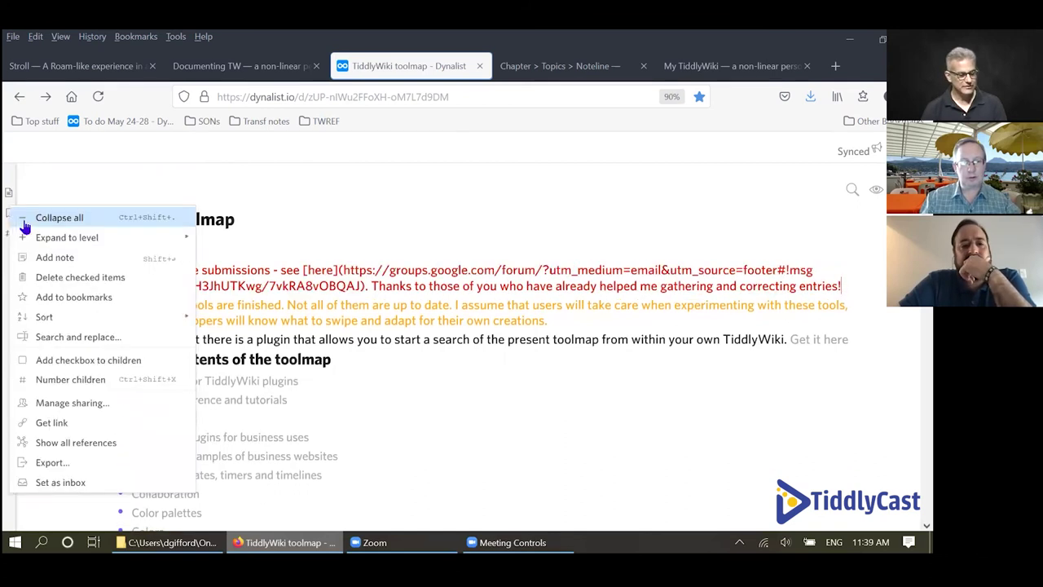
pyautogui.click(77, 462)
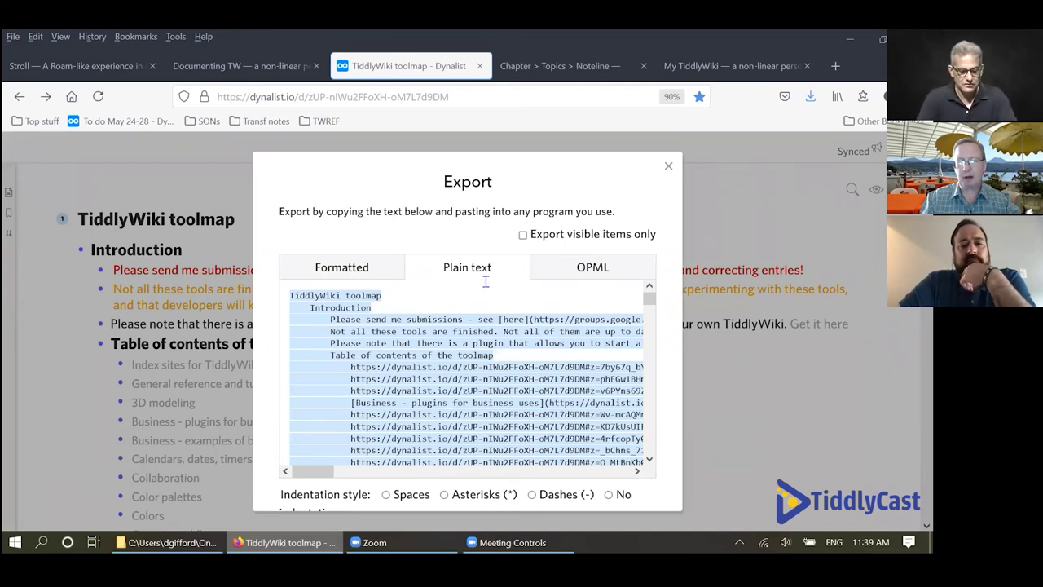
pyautogui.click(363, 276)
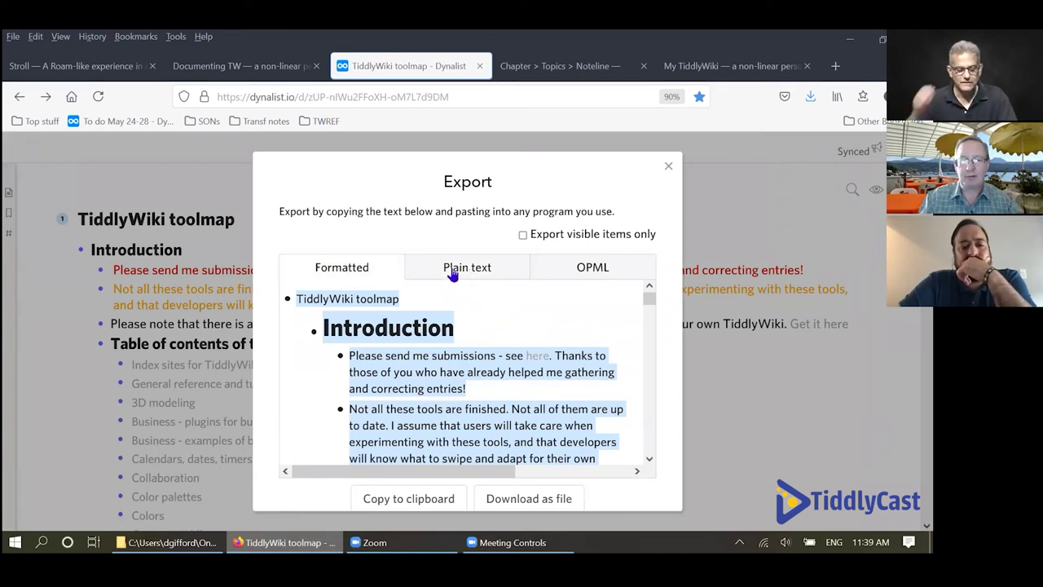
# Step: Review the plain text export zoomed out, restore normal zoom, and close the export window
pyautogui.click(452, 274)
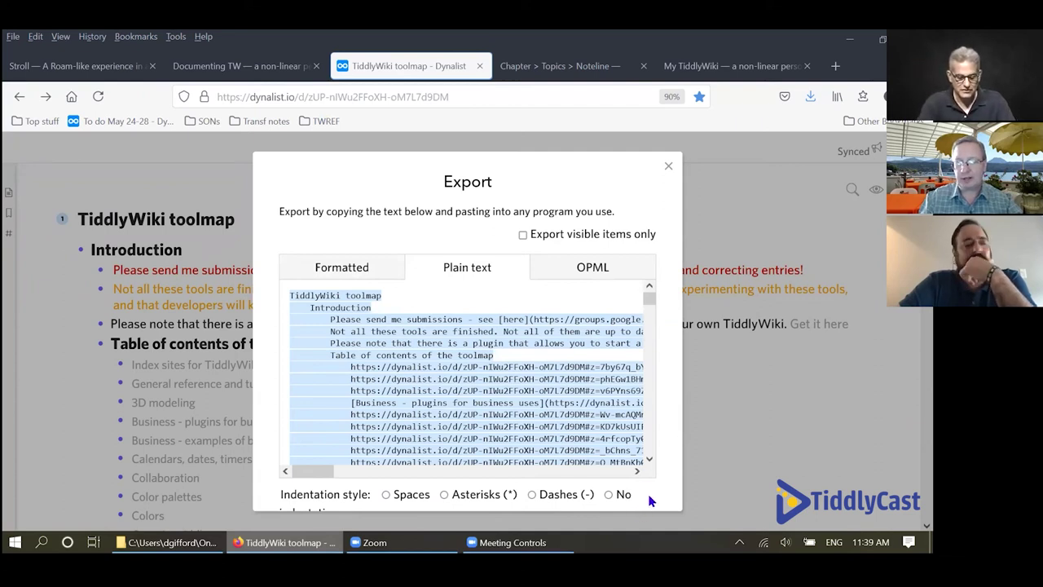
pyautogui.hotkey('ctrl', '-')
pyautogui.hotkey('ctrl', '-')
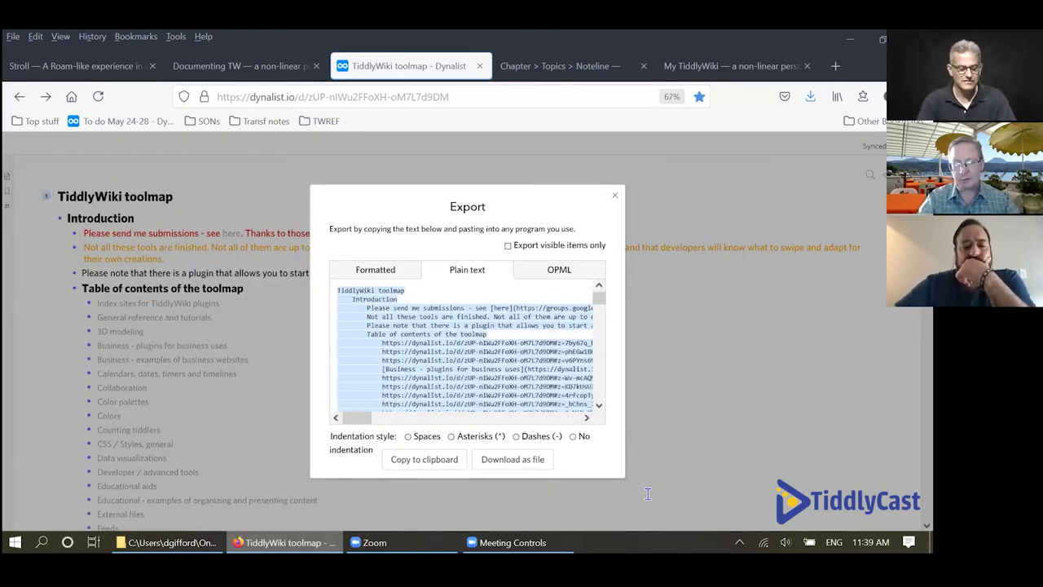
pyautogui.click(435, 459)
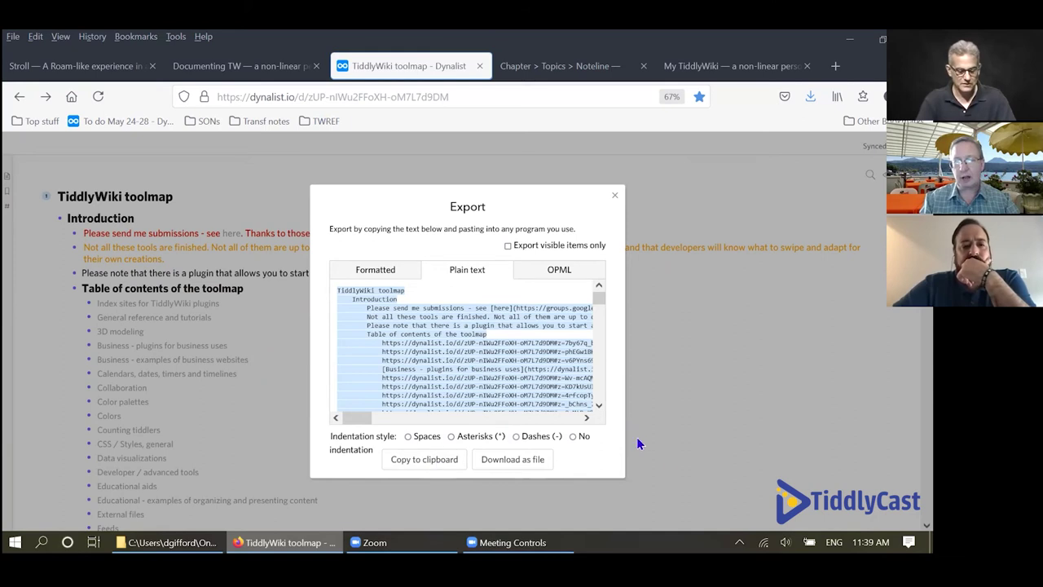
pyautogui.hotkey('ctrl', '+')
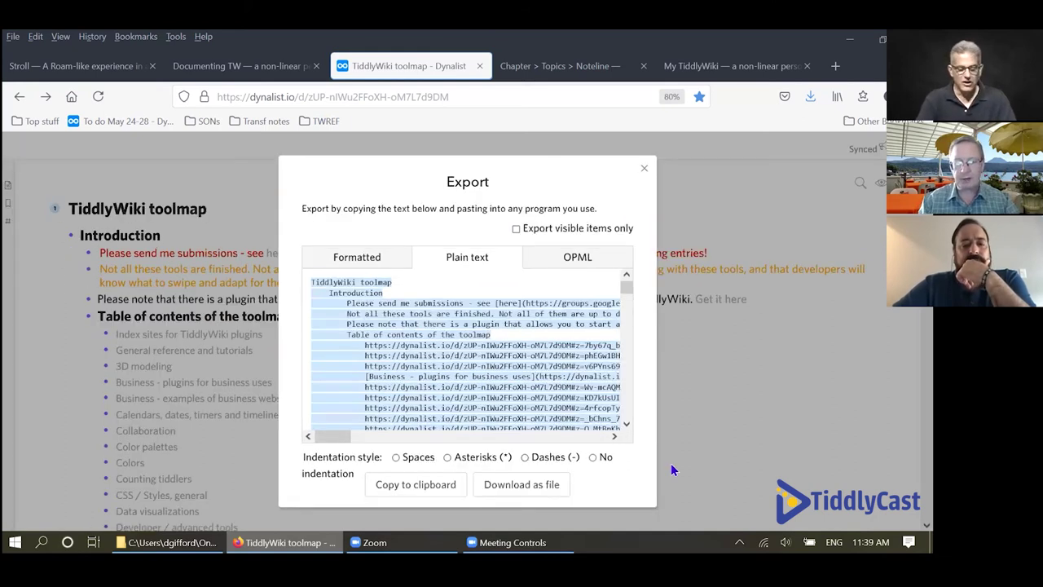
pyautogui.hotkey('ctrl', '+')
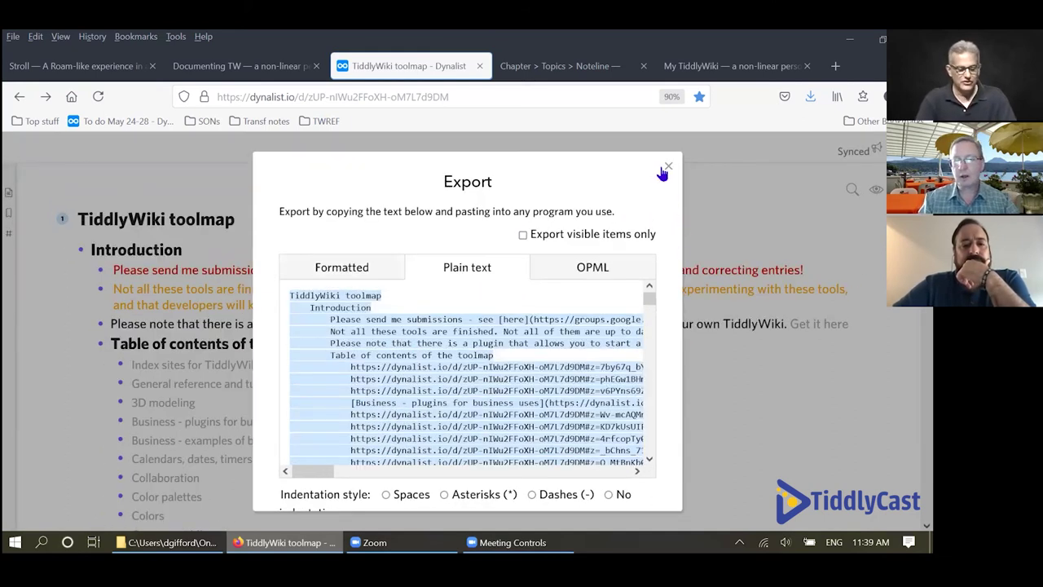
pyautogui.click(665, 167)
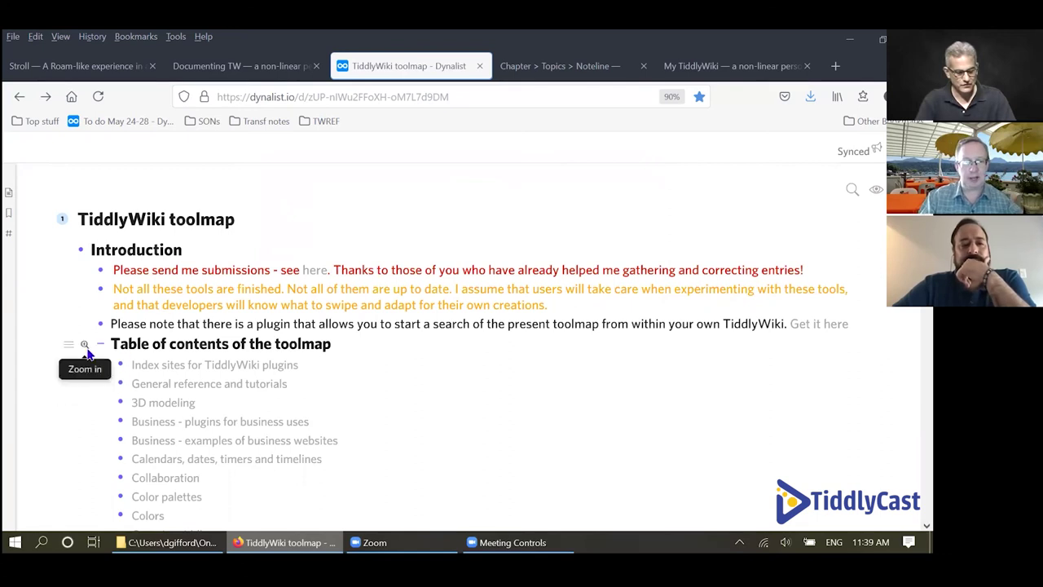
pyautogui.click(84, 345)
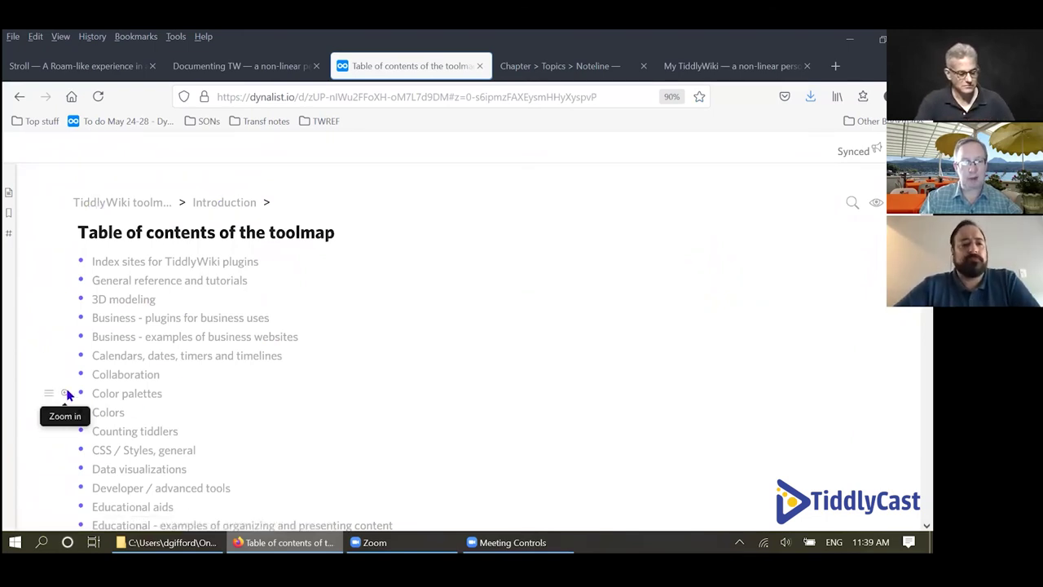
pyautogui.click(65, 393)
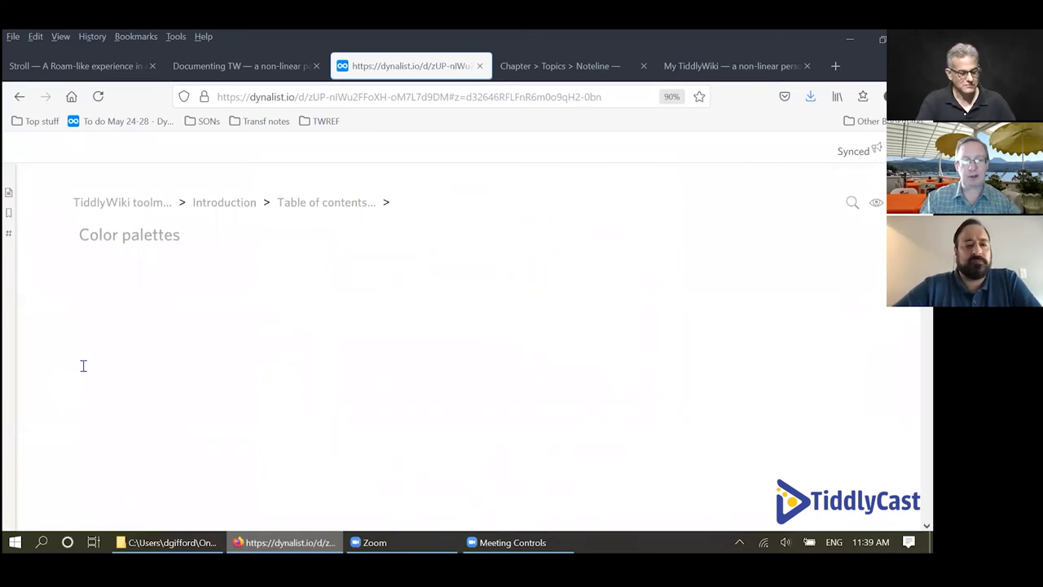
pyautogui.click(297, 202)
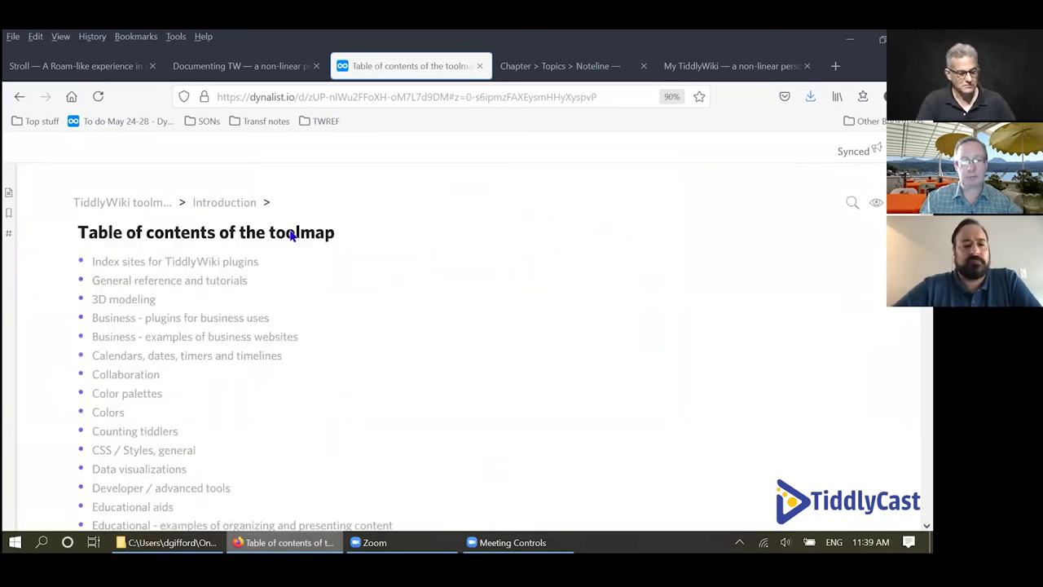
pyautogui.click(210, 207)
pyautogui.click(126, 204)
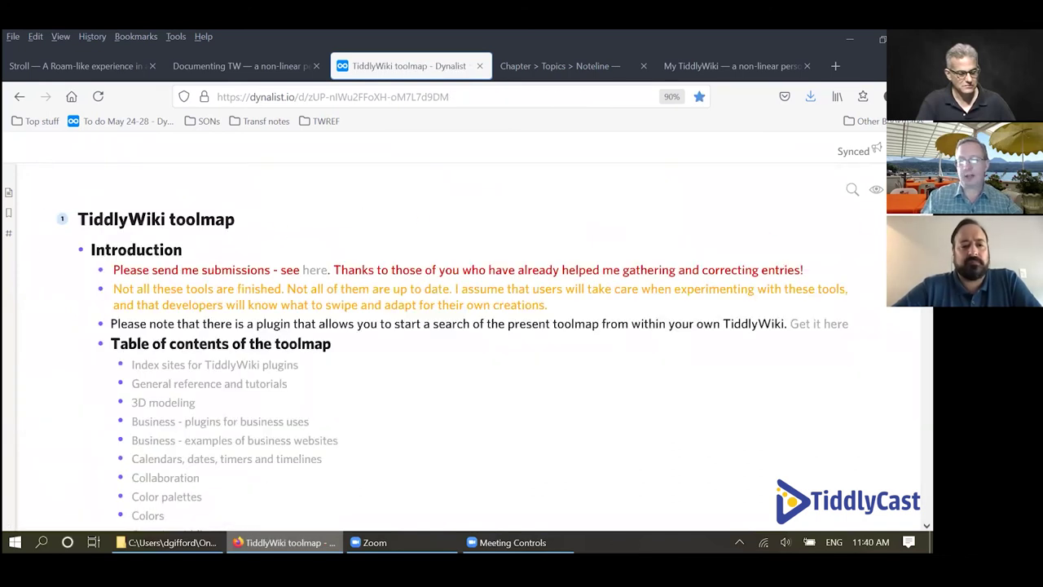
pyautogui.scroll(-3, 448, 346)
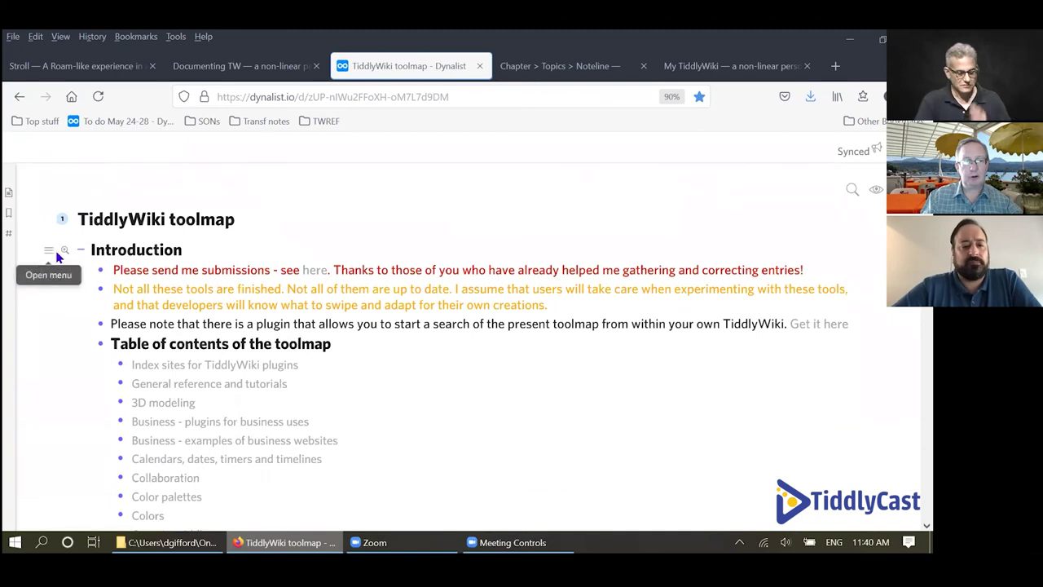
# Step: Add a new bullet 'sere' below the plugin note line
pyautogui.click(60, 254)
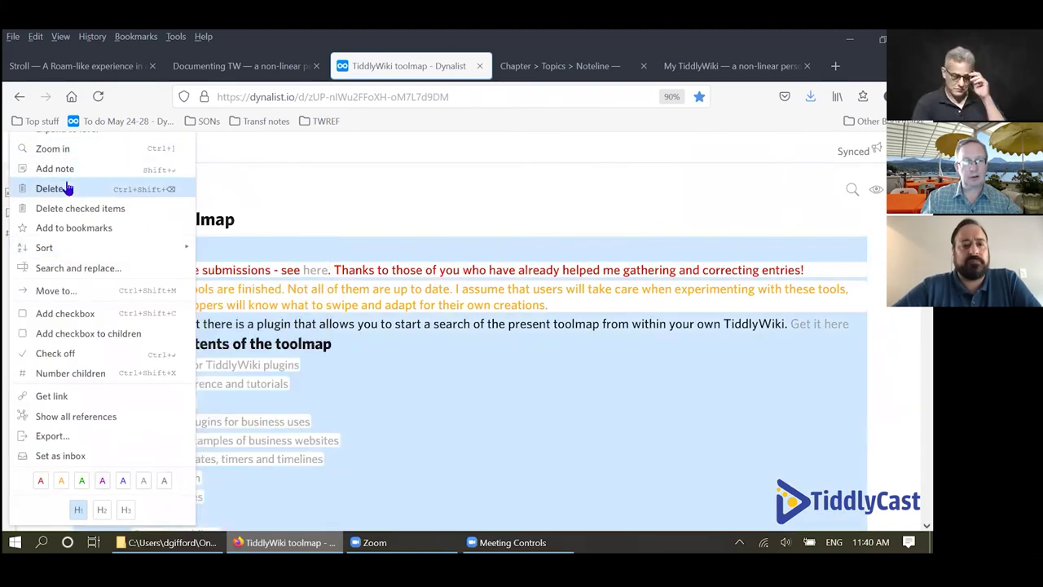
pyautogui.click(462, 208)
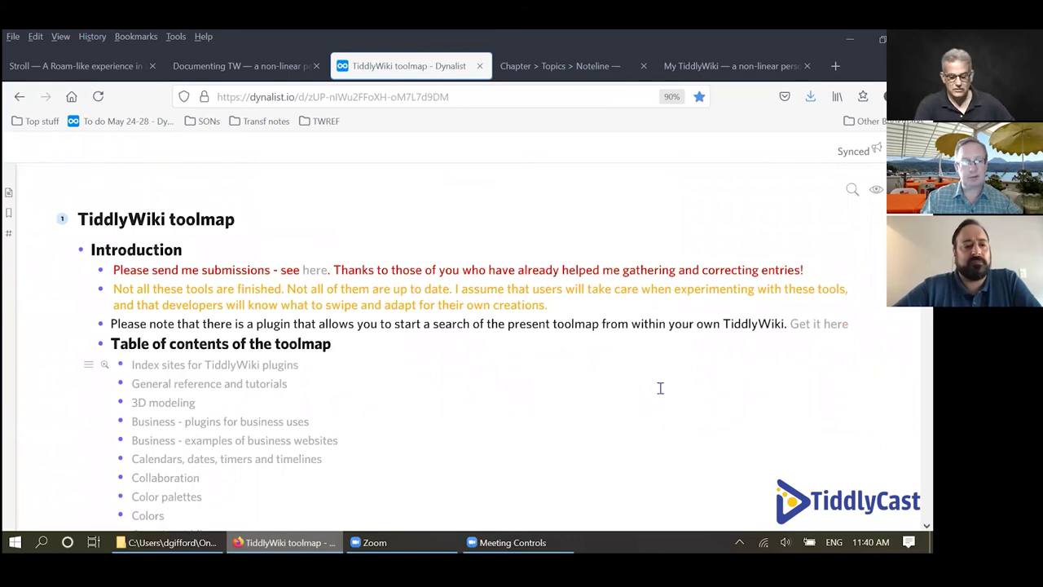
pyautogui.click(863, 316)
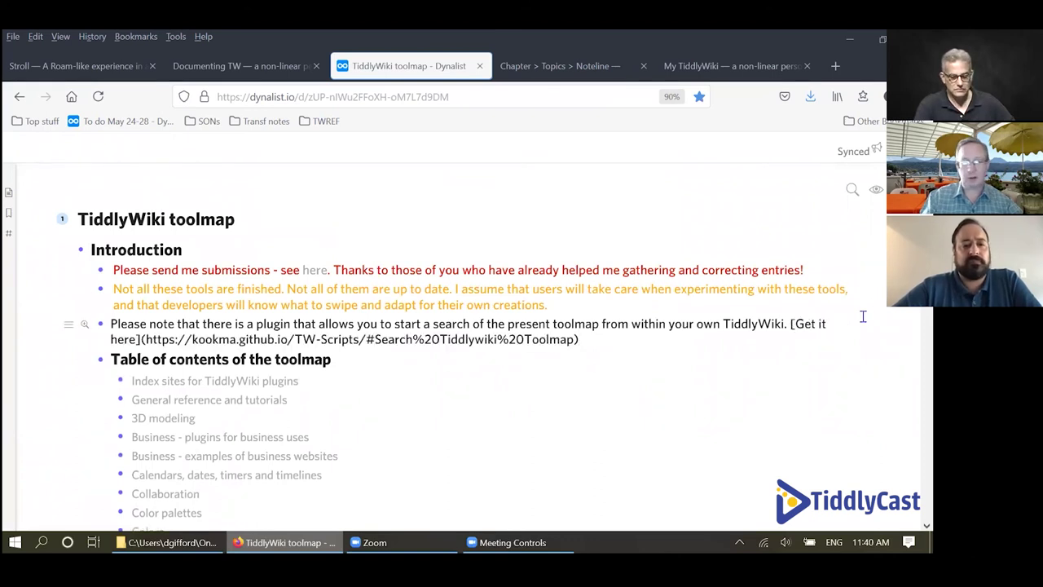
pyautogui.press('Return')
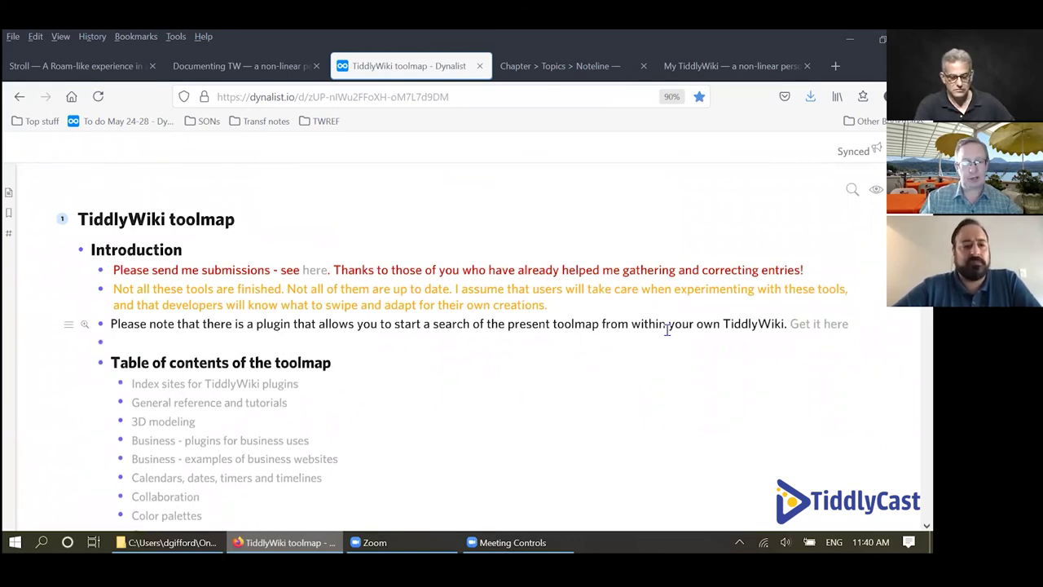
pyautogui.write('sere')
pyautogui.press('Return')
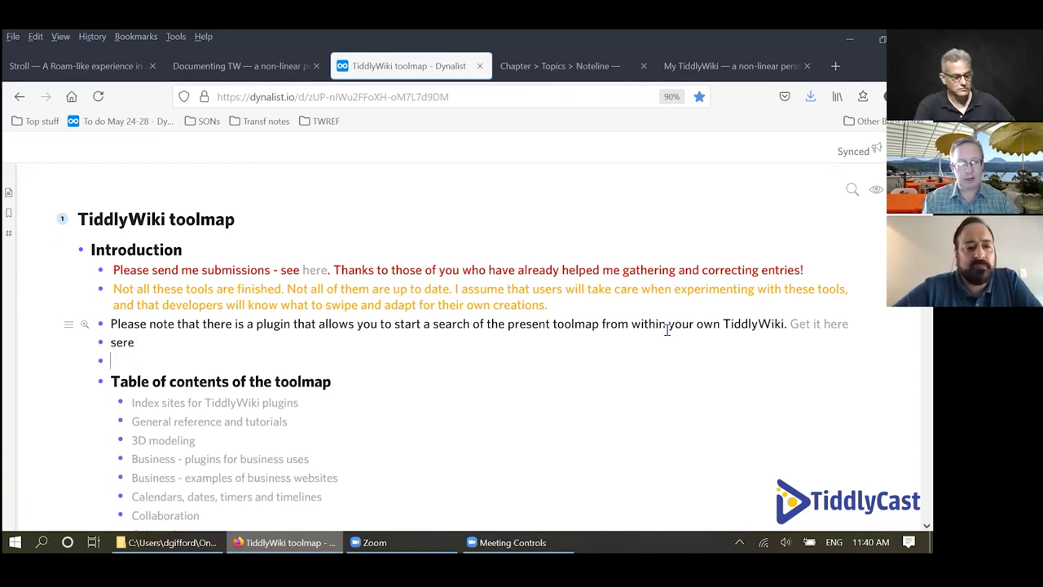
pyautogui.press('BackSpace')
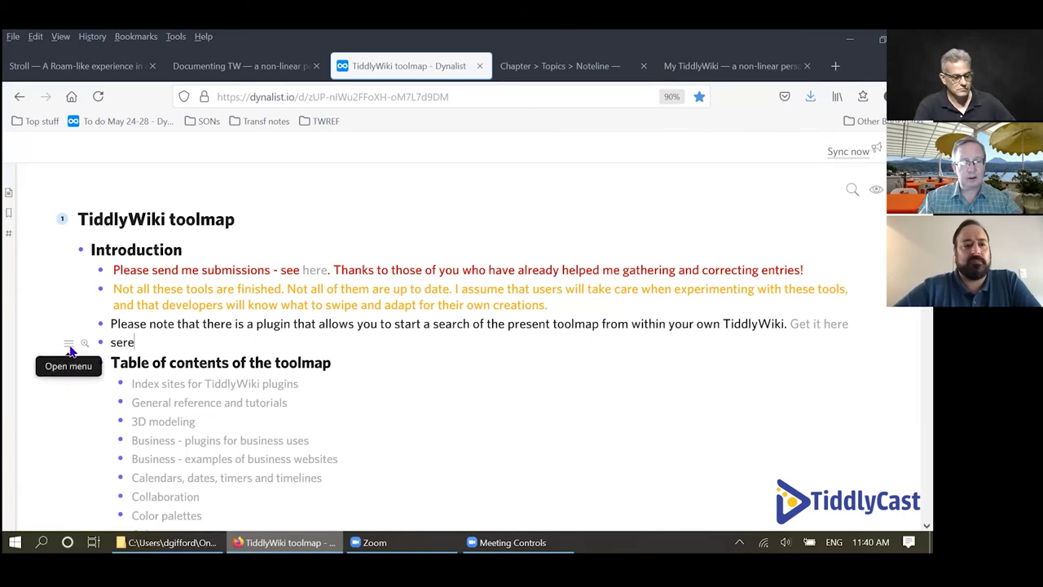
# Step: Attach a note to 'sere' with lines 'wehwrhtrj dsbtrhrt' and 'fnfdn'
pyautogui.click(69, 342)
pyautogui.click(54, 148)
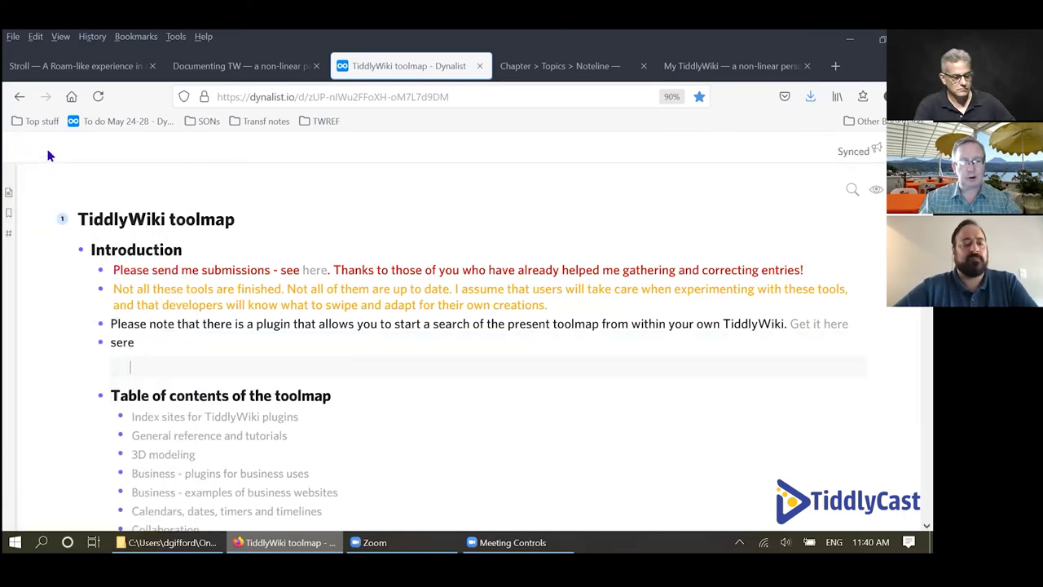
pyautogui.write('wehwrhtr')
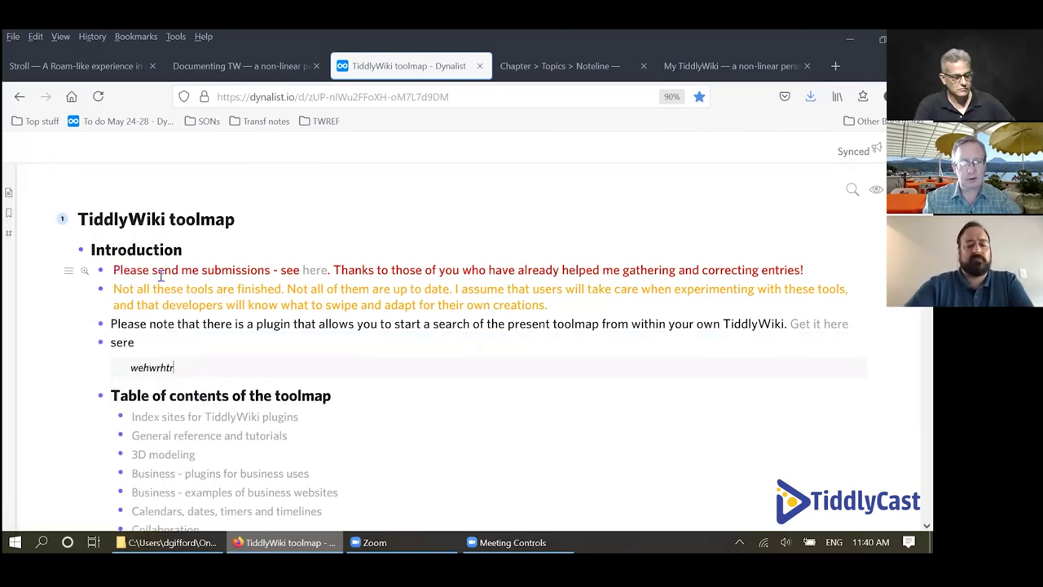
pyautogui.write('j dsbtrhrt')
pyautogui.press('Return')
pyautogui.write('fnfdn')
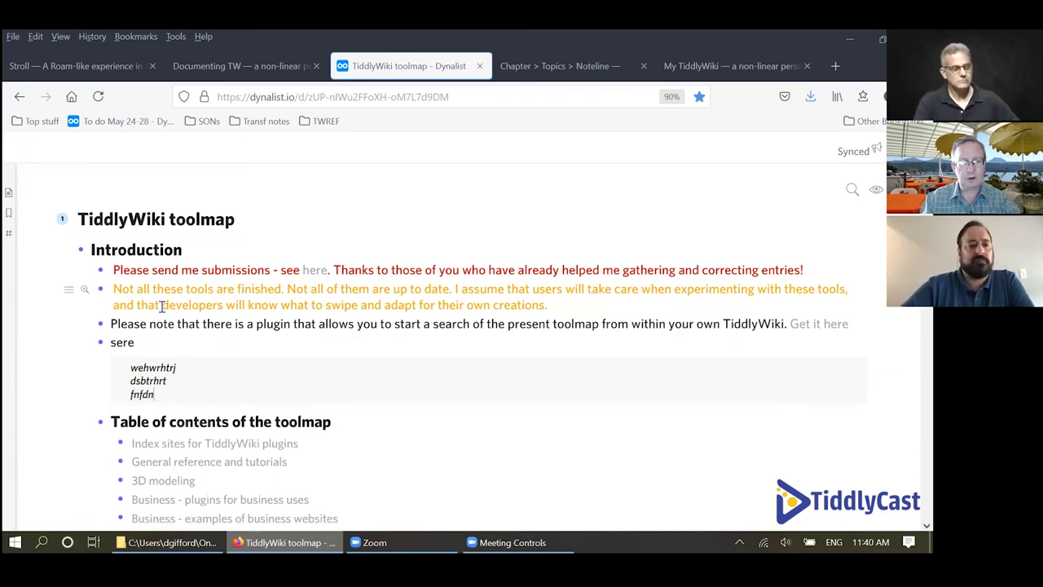
pyautogui.click(53, 305)
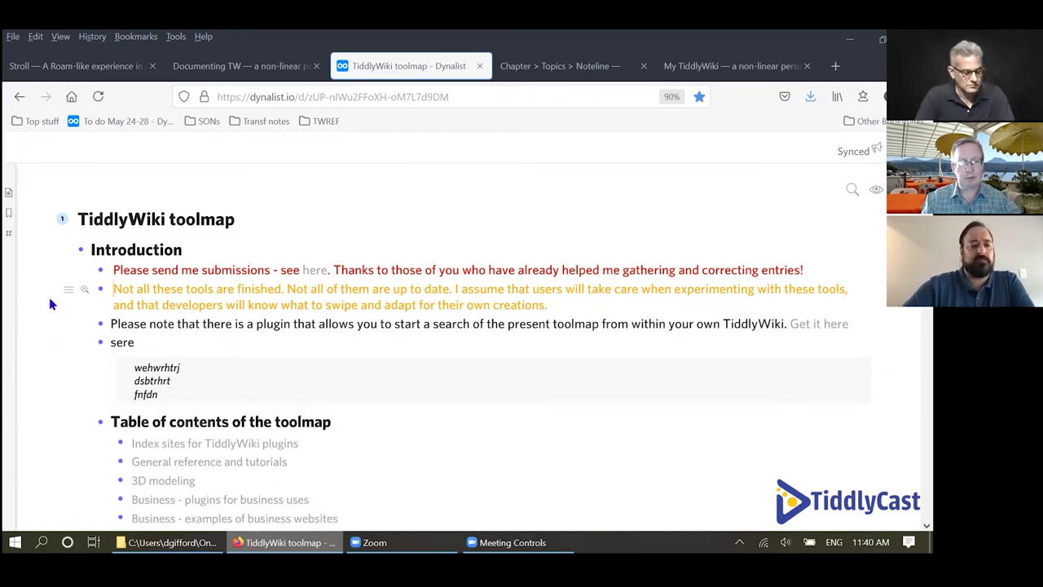
pyautogui.click(876, 190)
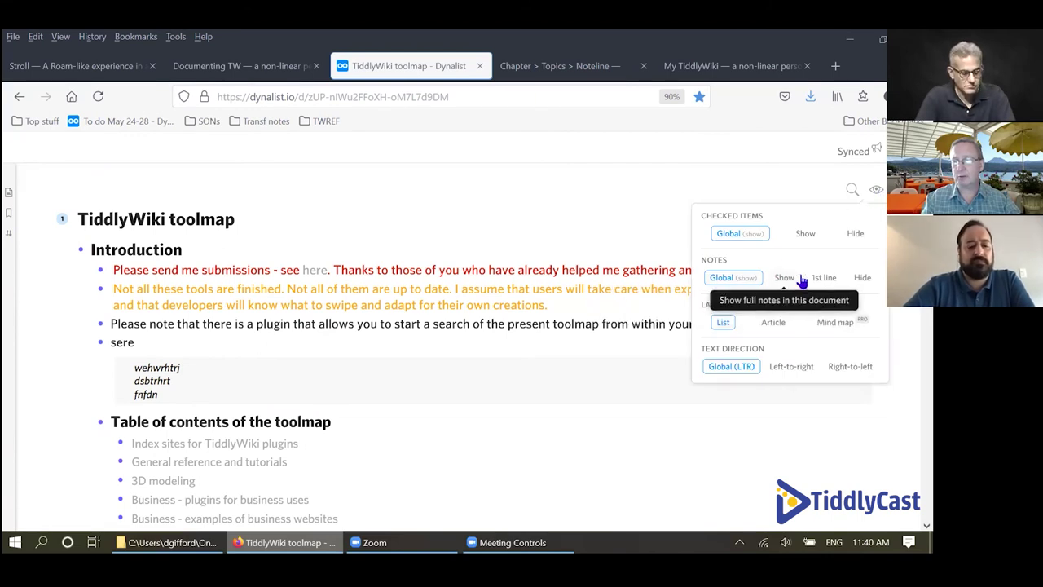
pyautogui.click(857, 277)
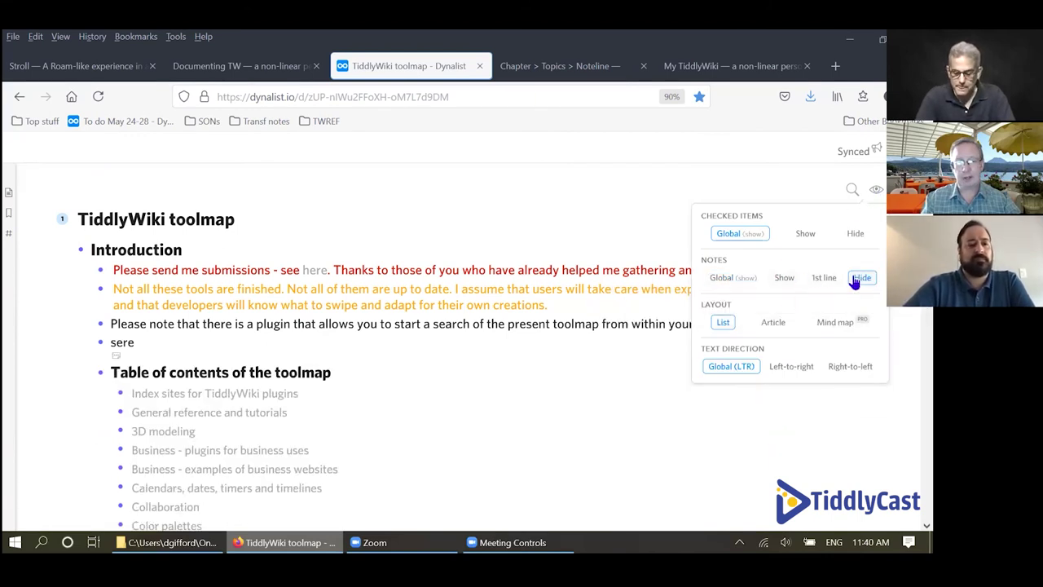
pyautogui.click(824, 279)
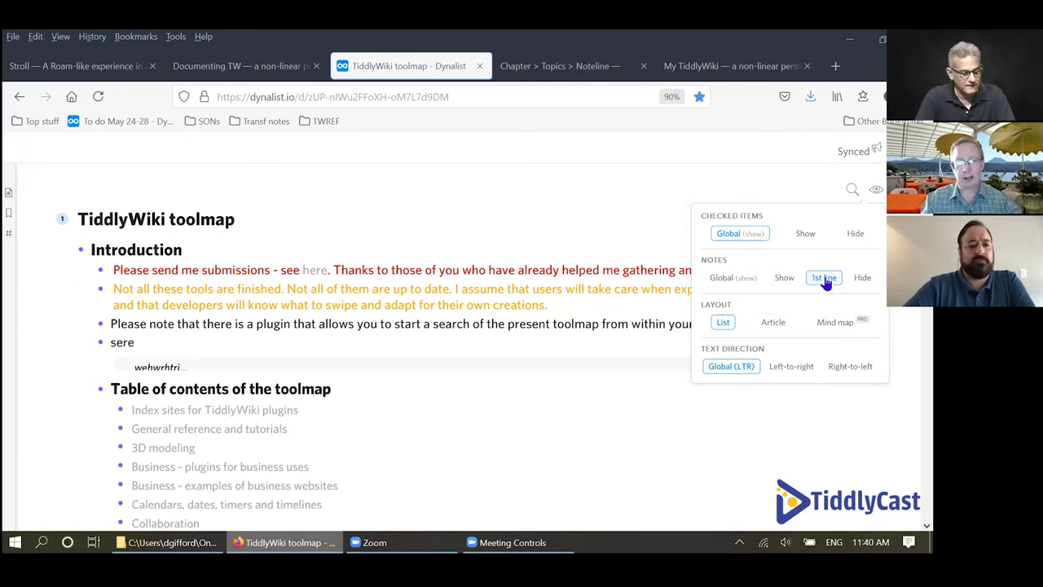
pyautogui.click(783, 279)
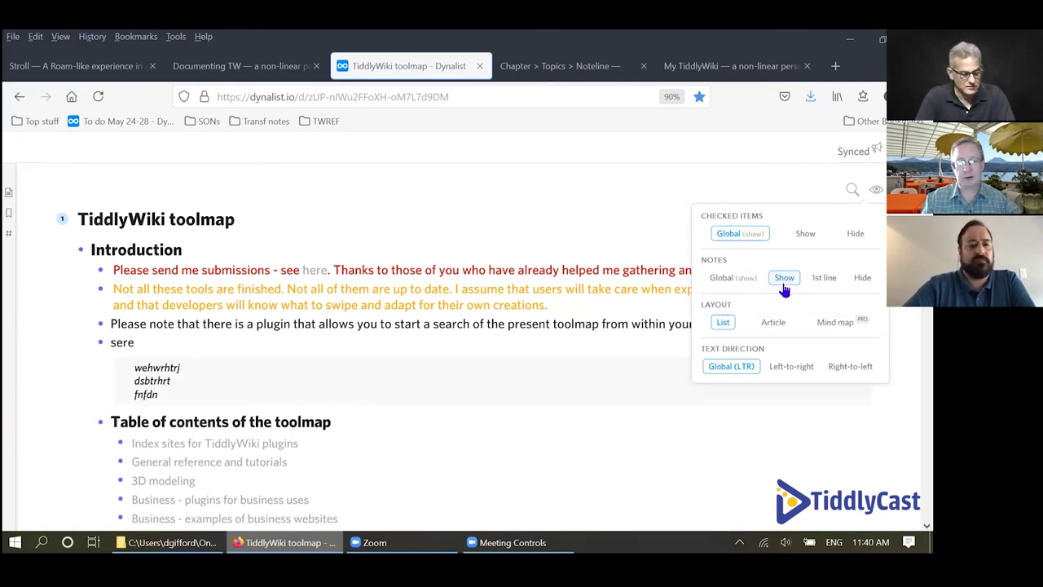
pyautogui.click(715, 277)
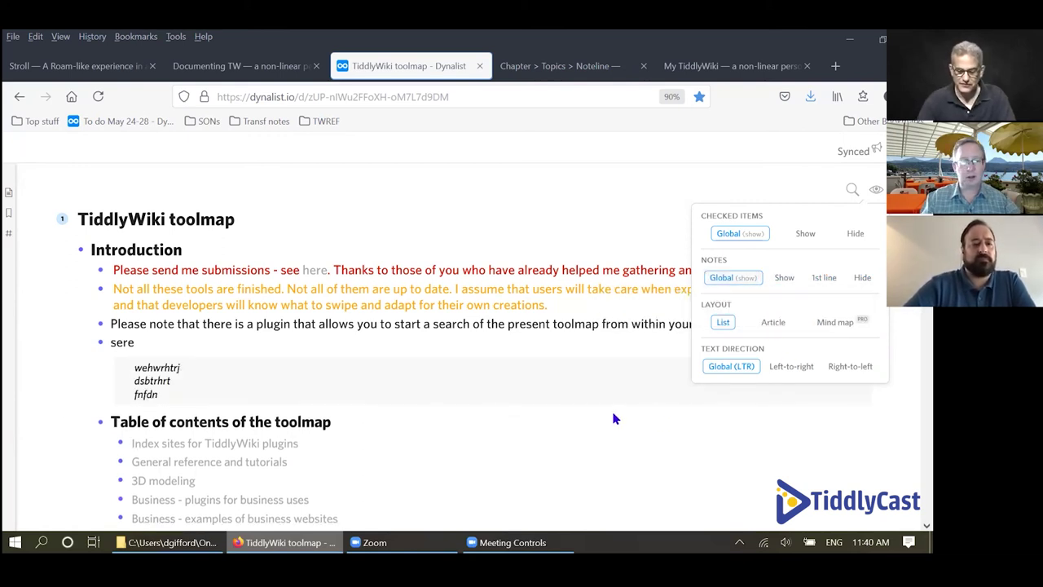
pyautogui.click(756, 427)
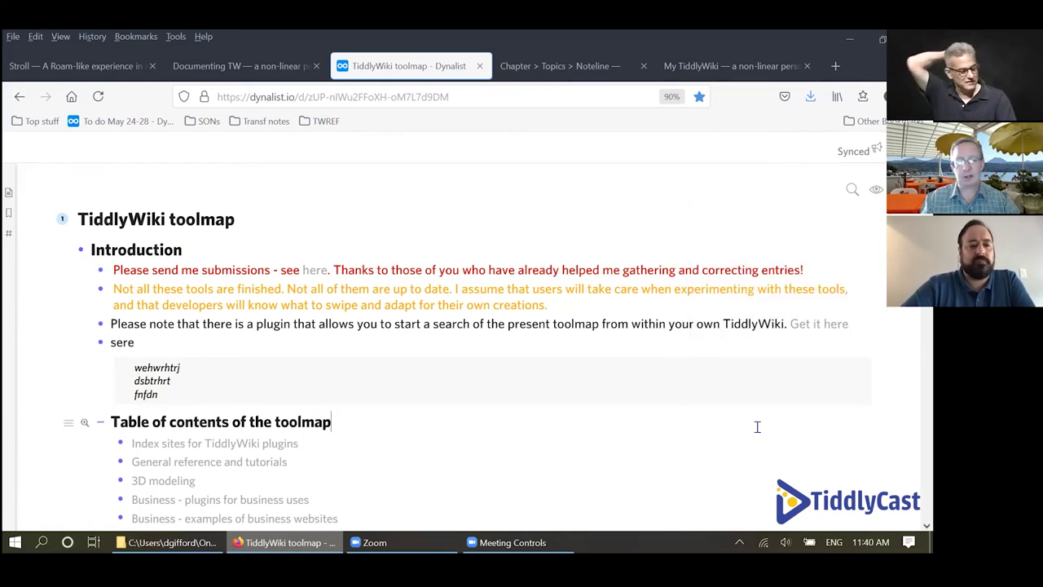
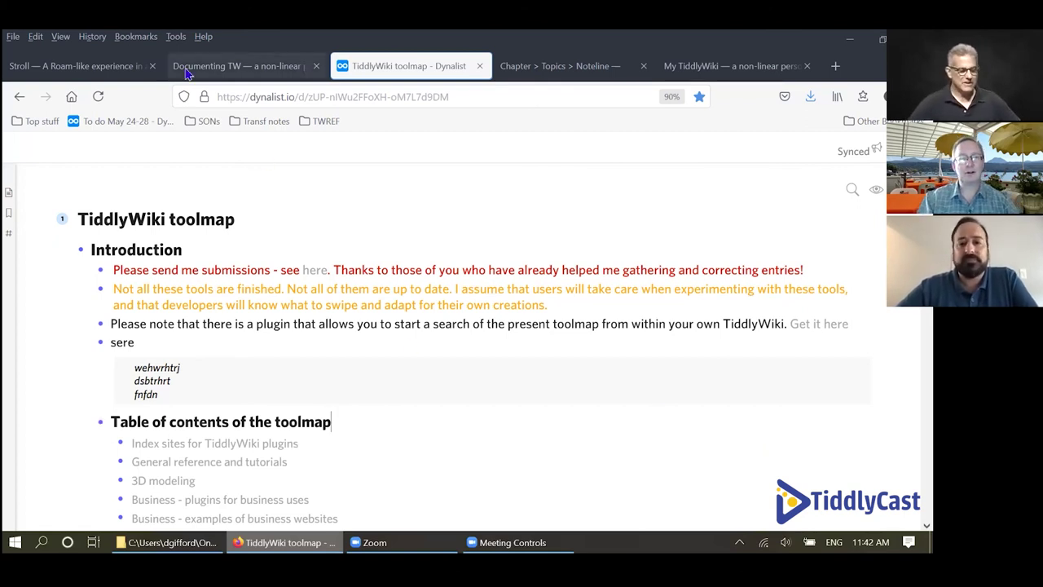
# Step: Switch to the 'Stroll — A Roam-like experience' wiki page
pyautogui.click(101, 68)
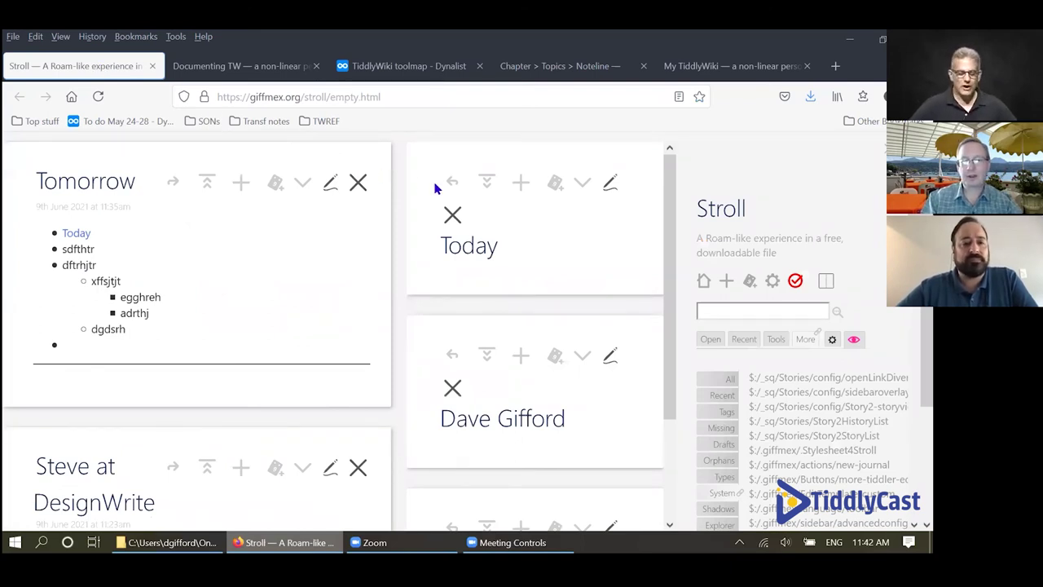
# Step: Unfold the Today and Dave Gifford tiddlers to show their links, then switch to the Noteline wiki
pyautogui.click(487, 184)
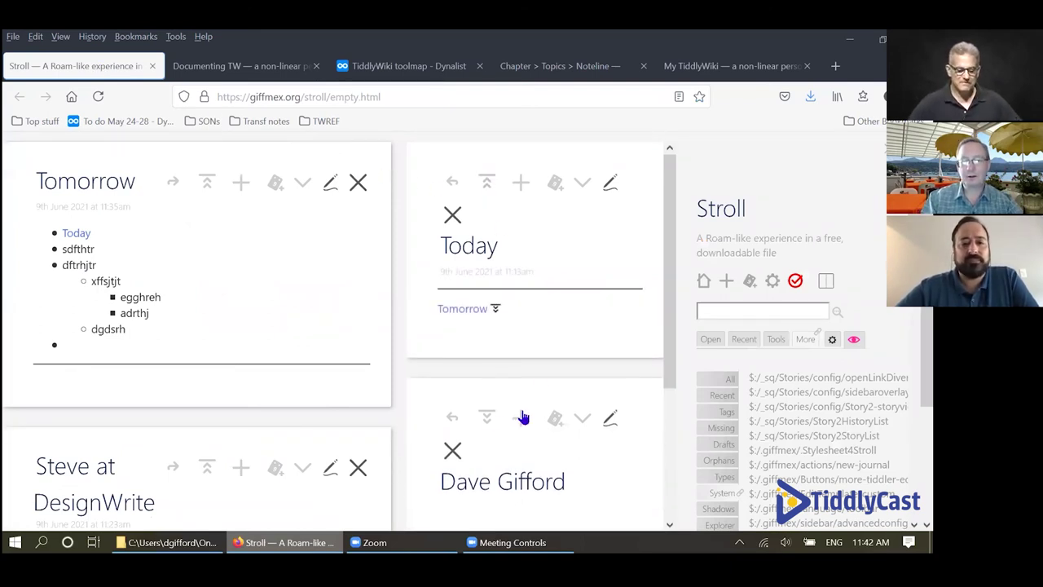
pyautogui.click(483, 422)
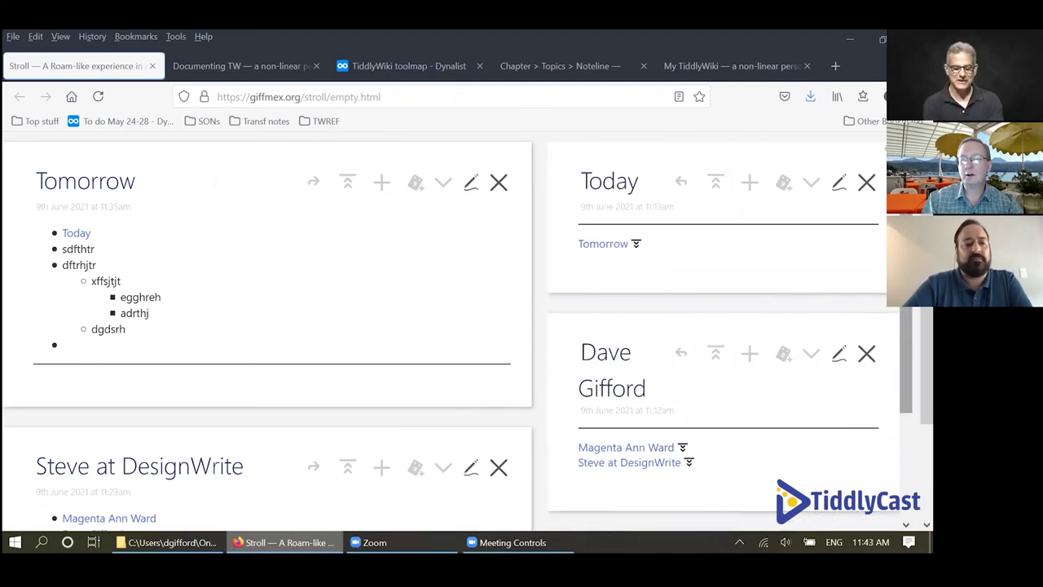
pyautogui.scroll(-1, 717, 334)
pyautogui.scroll(1, 717, 334)
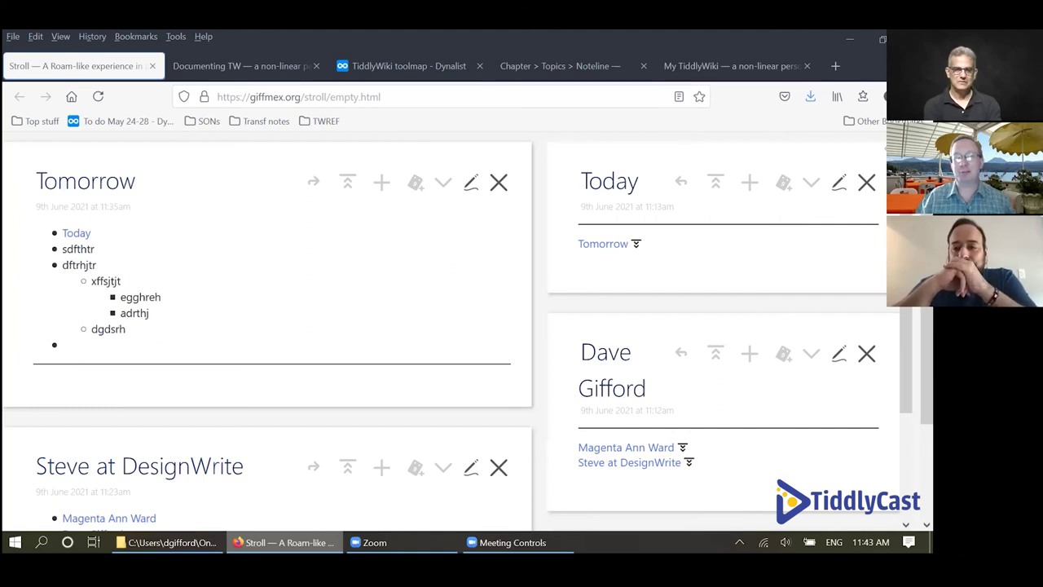
pyautogui.click(557, 72)
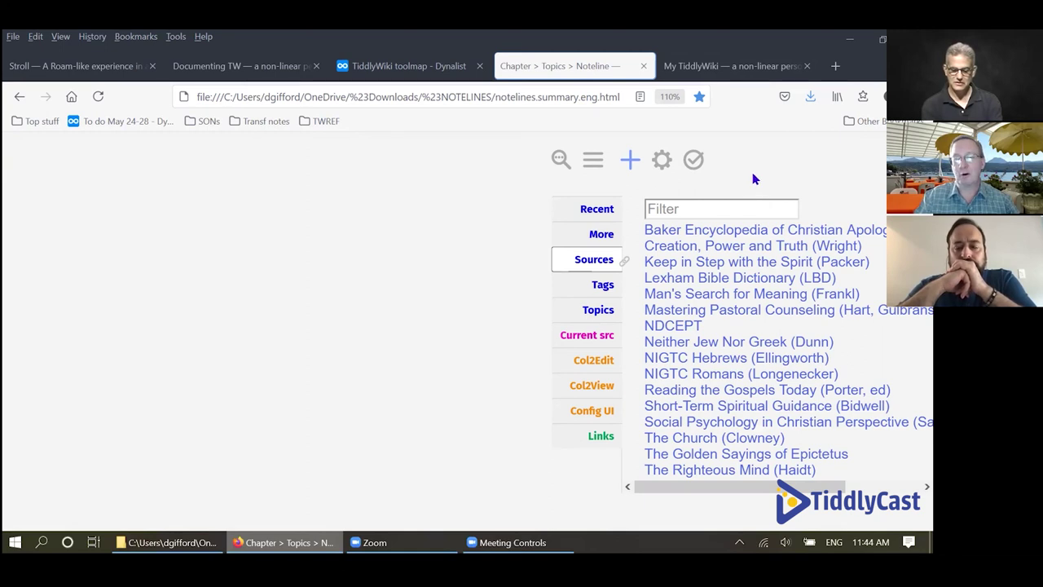
# Step: Discard a blank new tiddler and open the Man's Search for Meaning (Frankl) source
pyautogui.click(629, 162)
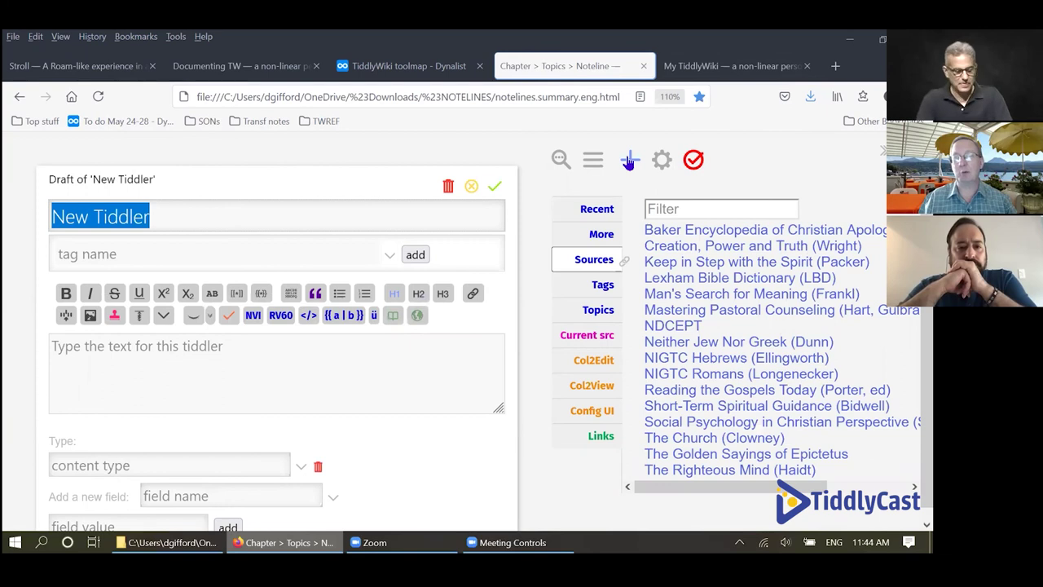
pyautogui.click(492, 188)
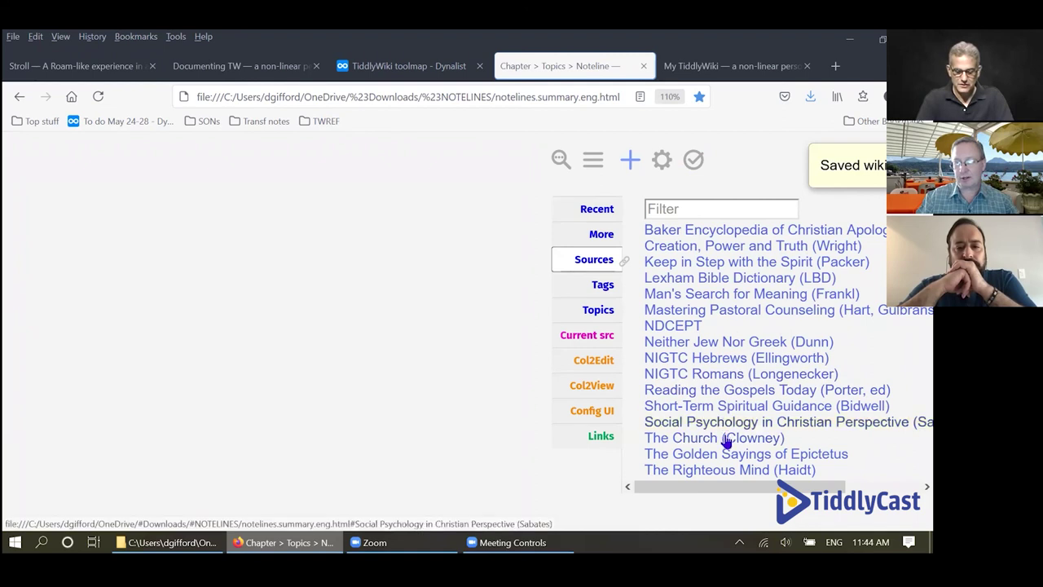
pyautogui.click(699, 295)
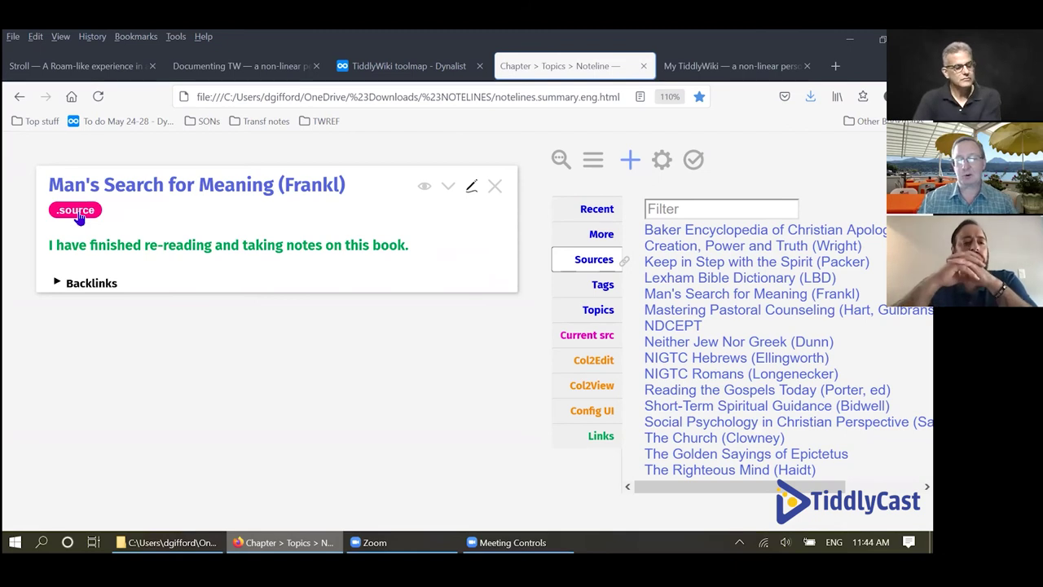
# Step: Try filtering the Sources list with 'frn', then clear the filter
pyautogui.click(697, 206)
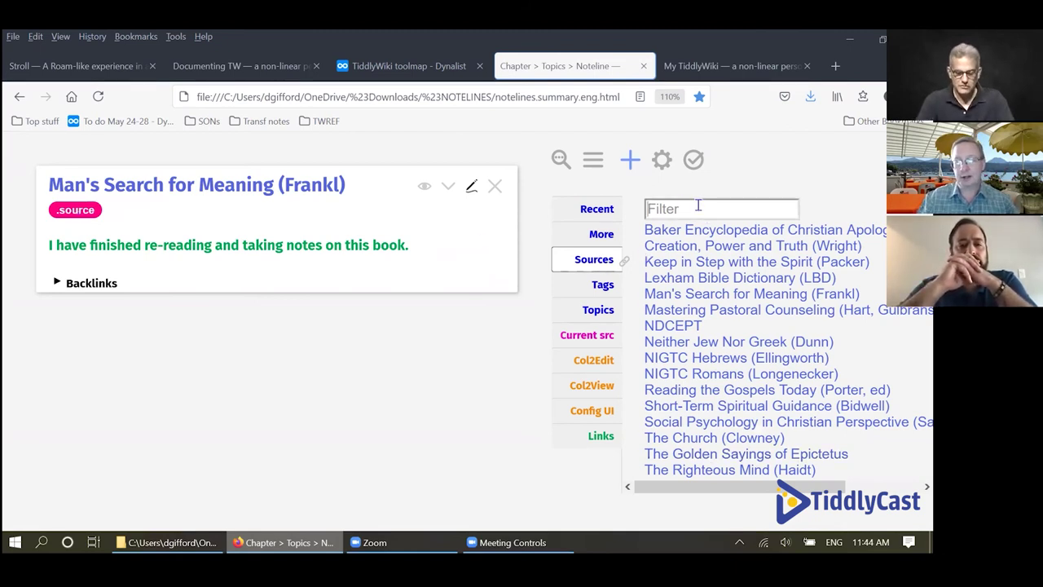
pyautogui.write('frn')
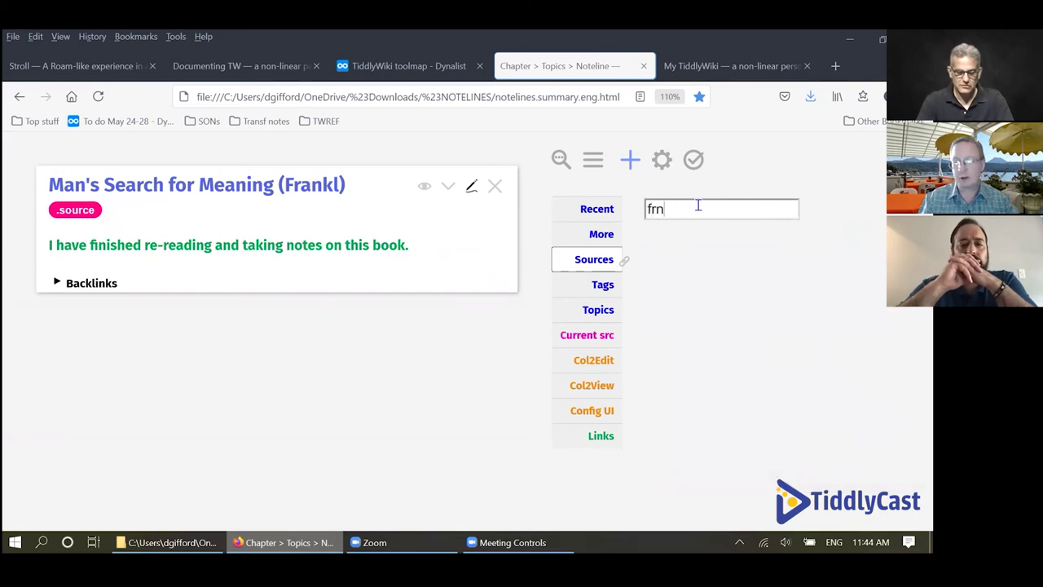
pyautogui.press('BackSpace')
pyautogui.press('BackSpace')
pyautogui.press('BackSpace')
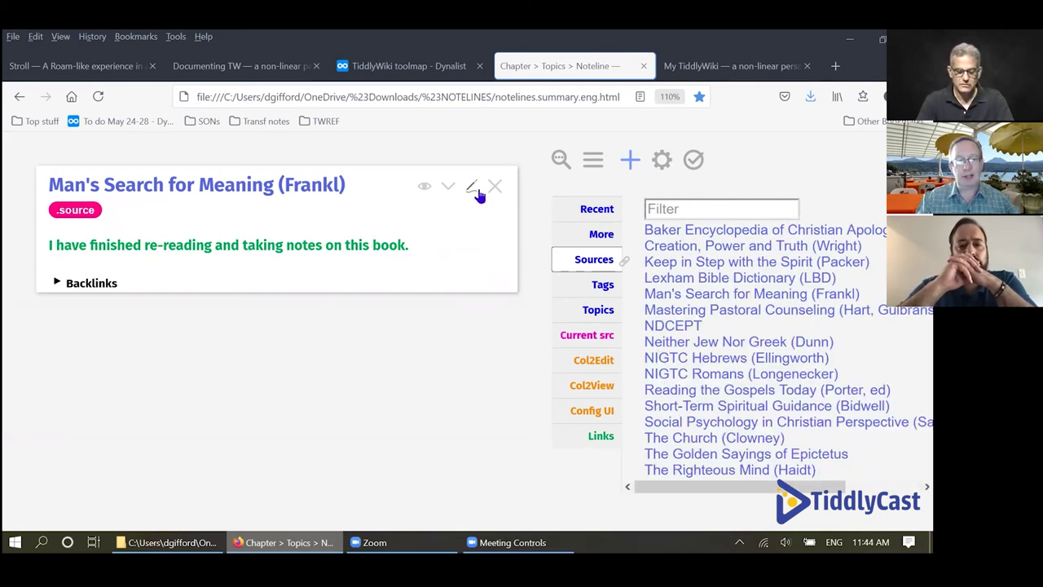
# Step: Expand the Frankl source's backlinks, try filtering them by 'log', then close the tiddler
pyautogui.click(57, 283)
pyautogui.click(85, 301)
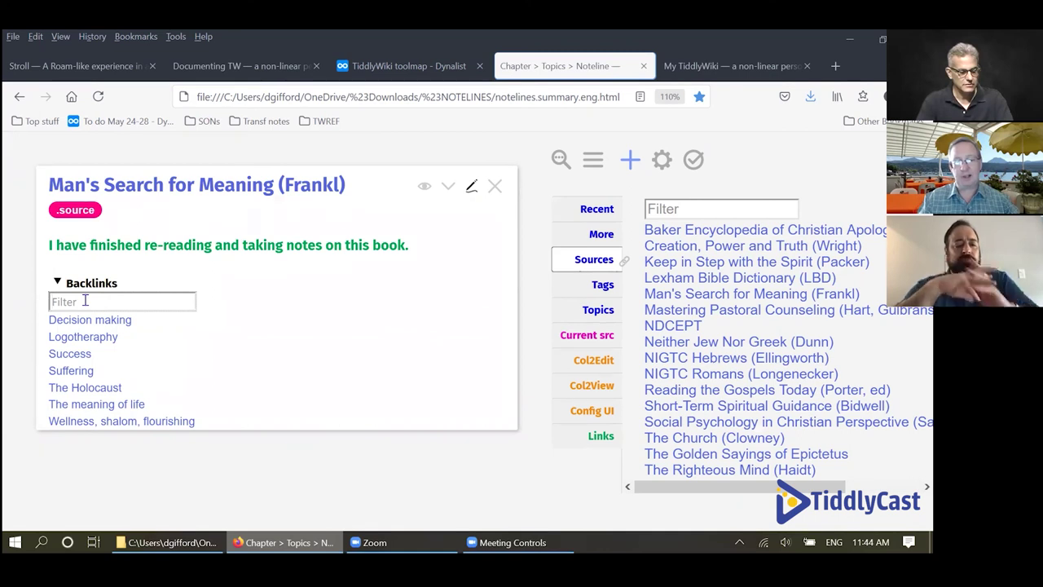
pyautogui.write('log')
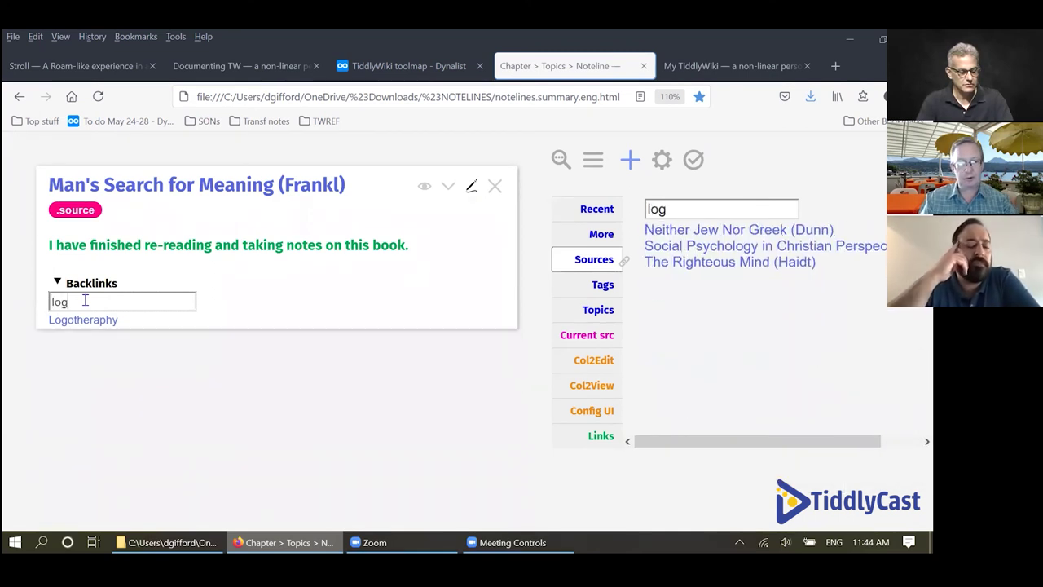
pyautogui.press('BackSpace')
pyautogui.press('BackSpace')
pyautogui.press('BackSpace')
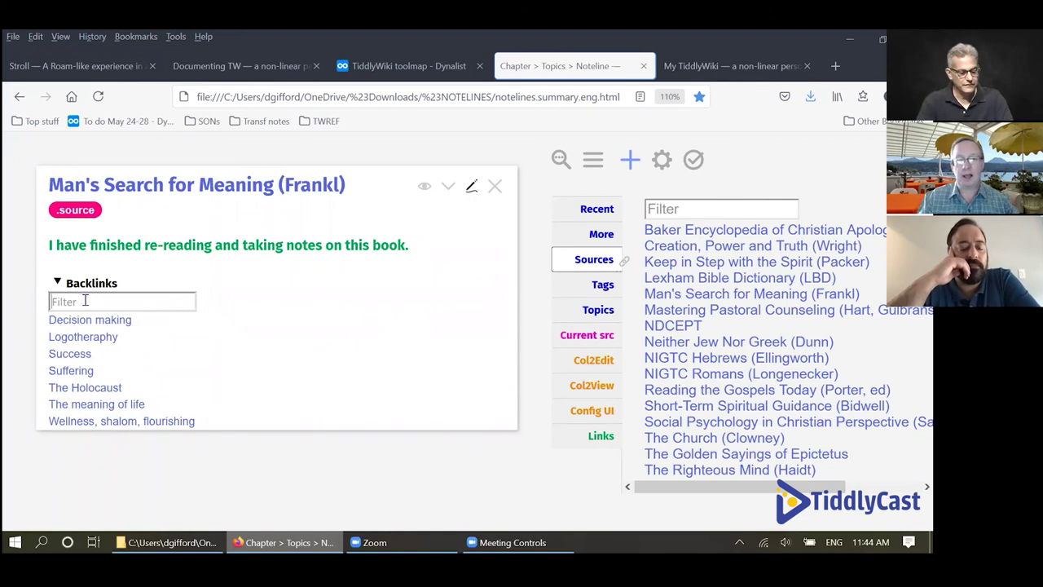
pyautogui.click(494, 189)
# Step: Create a draft titled 'note tidd;er' with the bullet '* dagergewhtyioi'
pyautogui.click(628, 159)
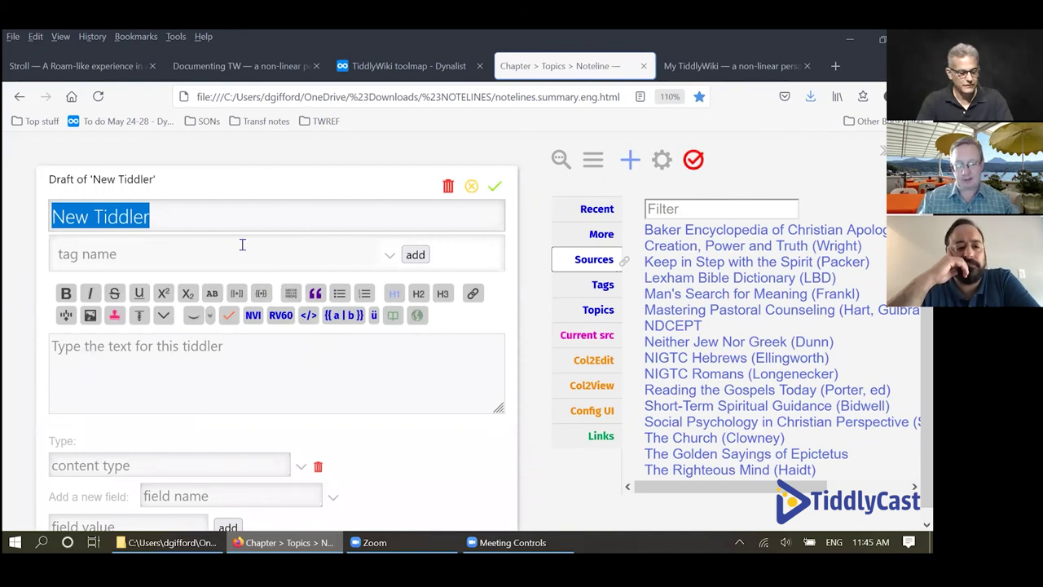
pyautogui.write('note tidd;er')
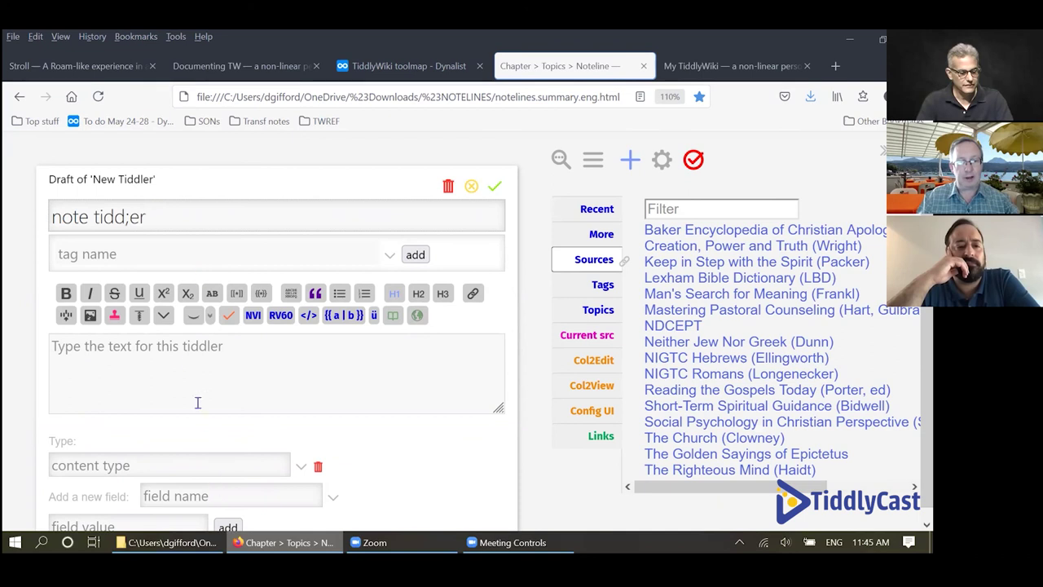
pyautogui.click(176, 370)
pyautogui.write('*')
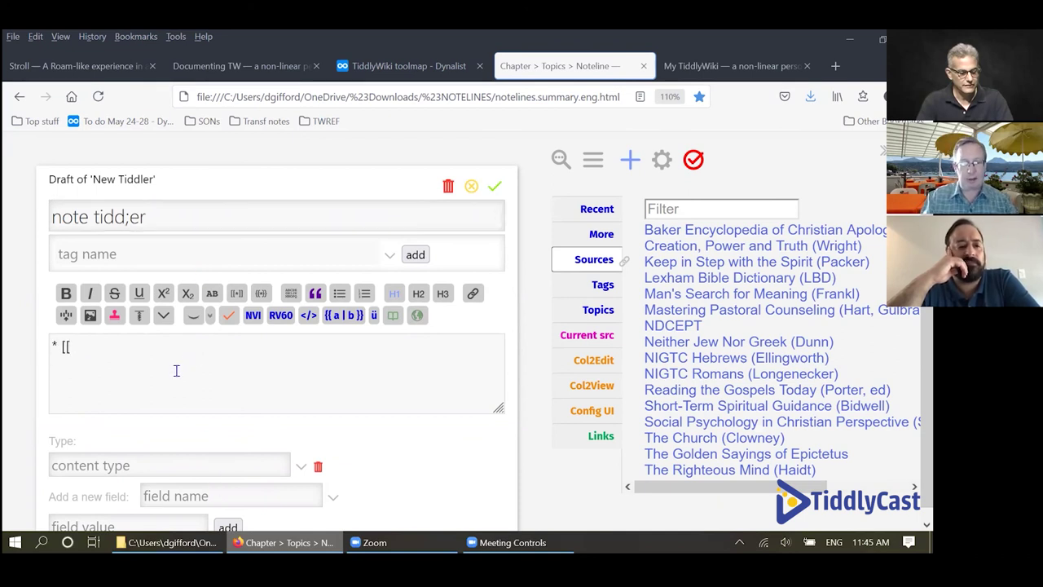
pyautogui.write(' [[man')
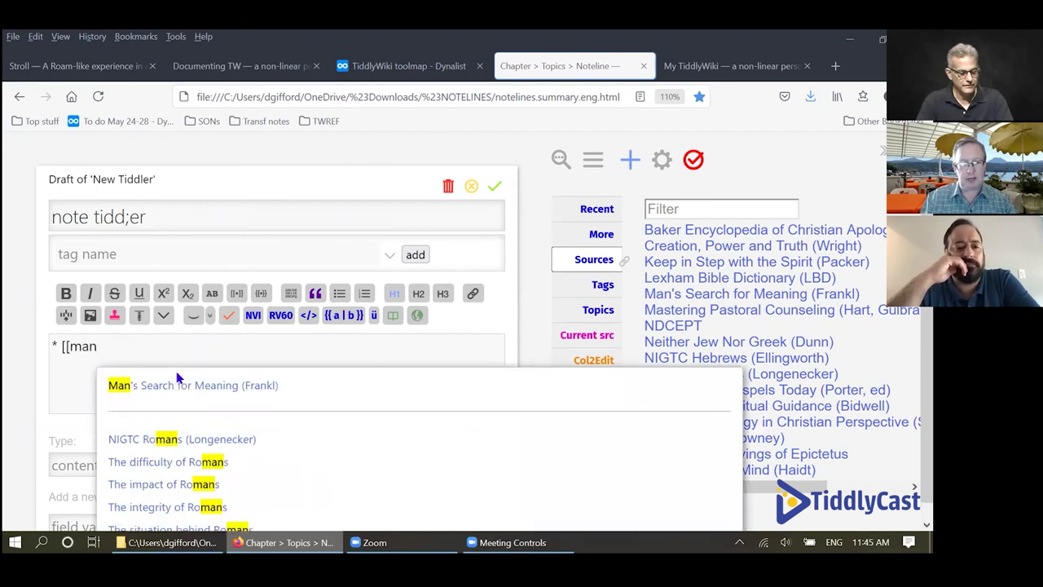
pyautogui.press('Return')
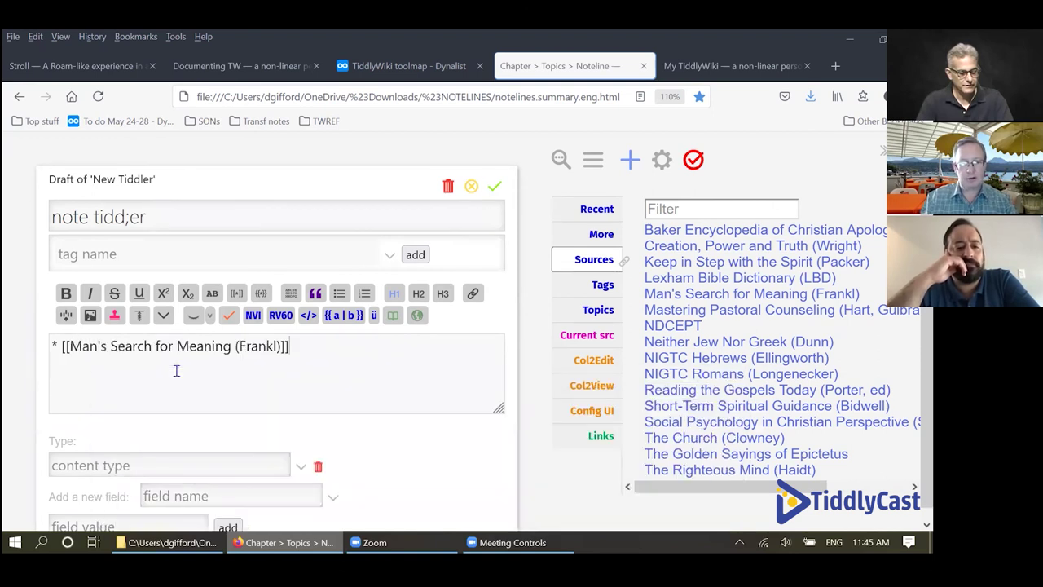
pyautogui.moveTo(292, 346); pyautogui.dragTo(61, 347)
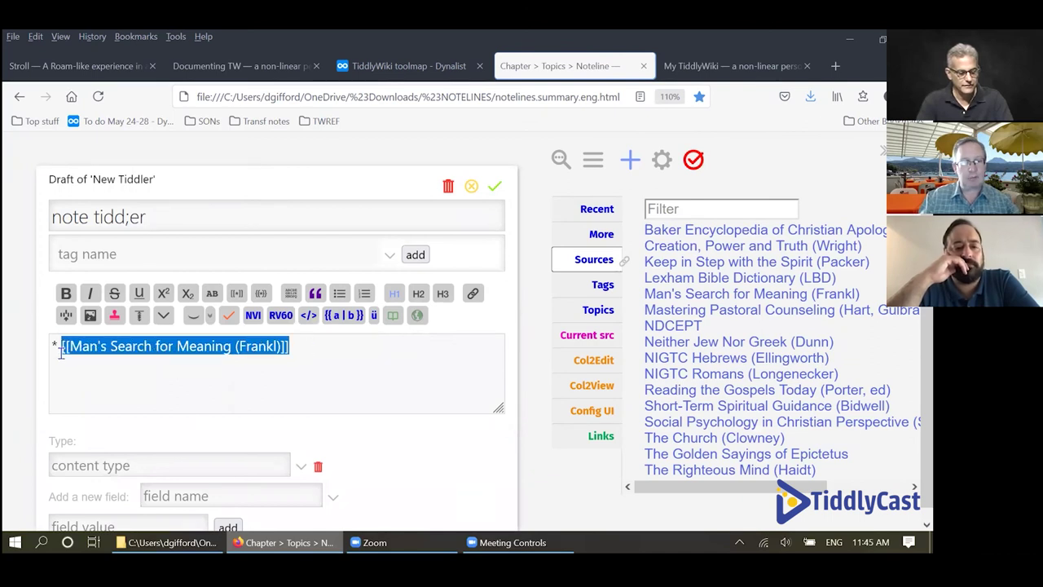
pyautogui.press('BackSpace')
pyautogui.write('dage')
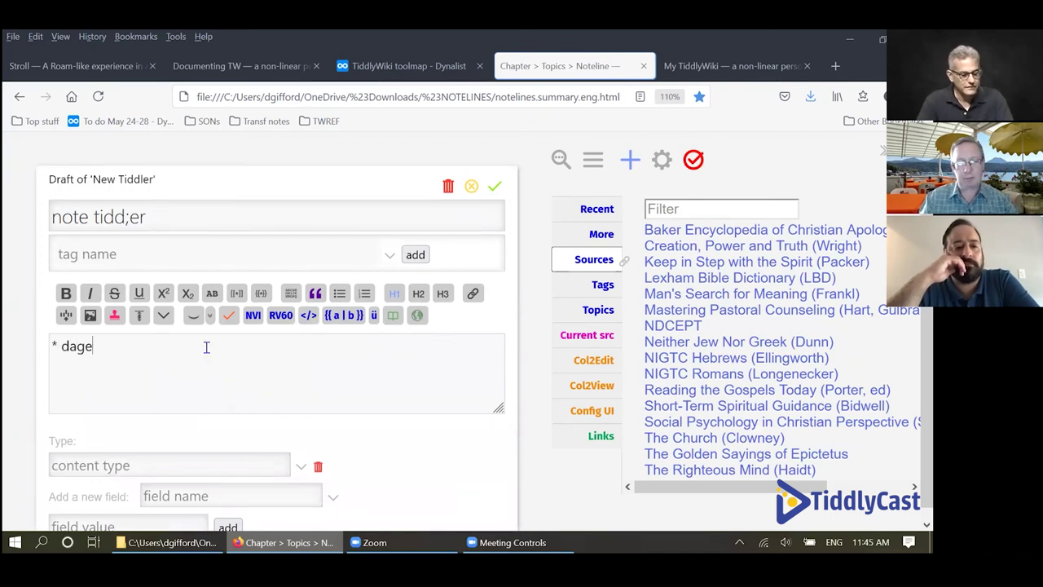
pyautogui.write('rgewhtyioi')
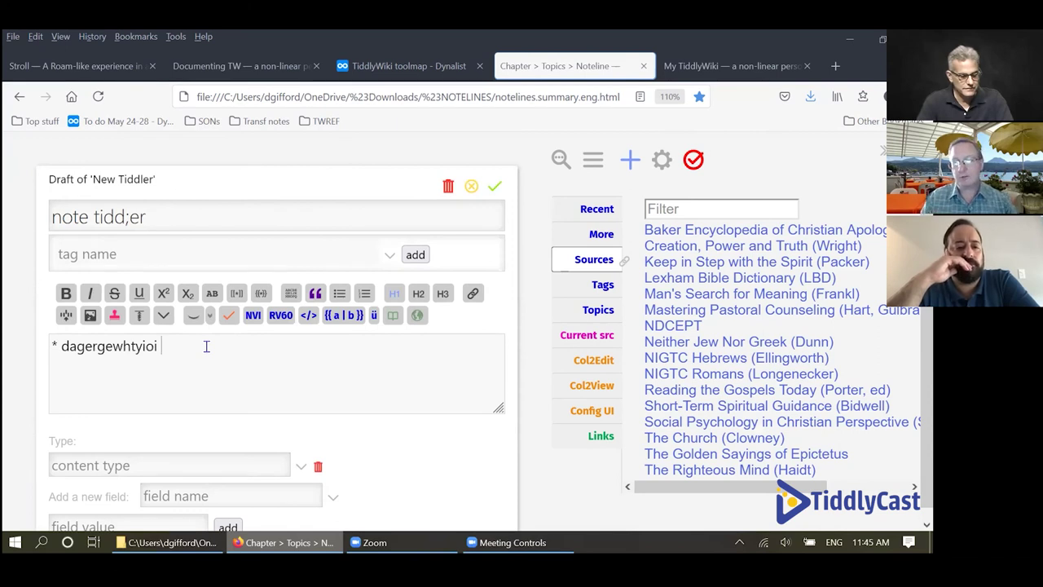
# Step: Insert and remove the hidden current-source snippet, then show the current source settings
pyautogui.click(393, 314)
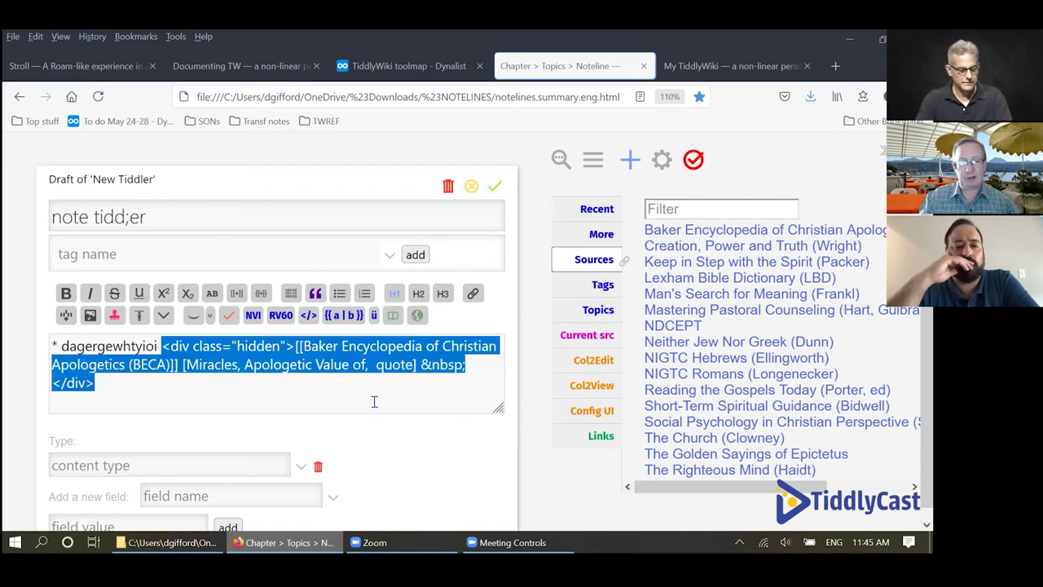
pyautogui.click(395, 316)
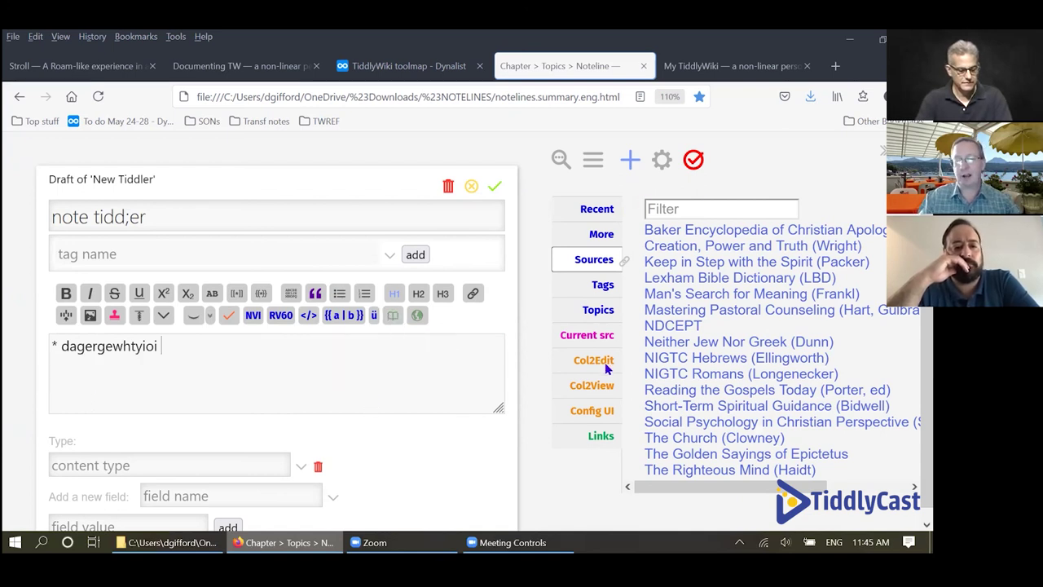
pyautogui.click(604, 335)
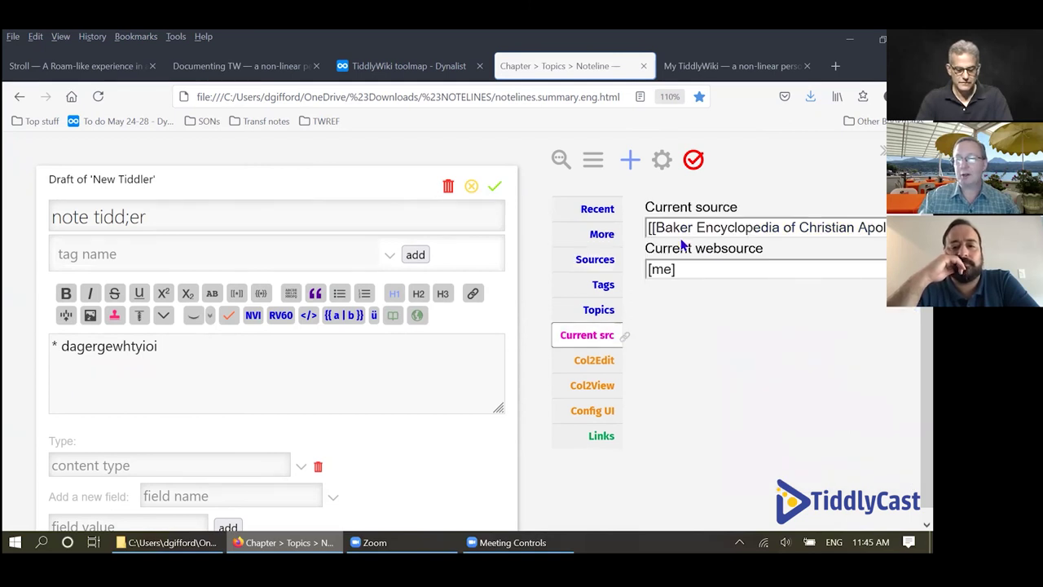
# Step: Empty the Current source field, dropping a partial 'Man's Sear' entry, and cancel the draft
pyautogui.moveTo(655, 227); pyautogui.dragTo(892, 227)
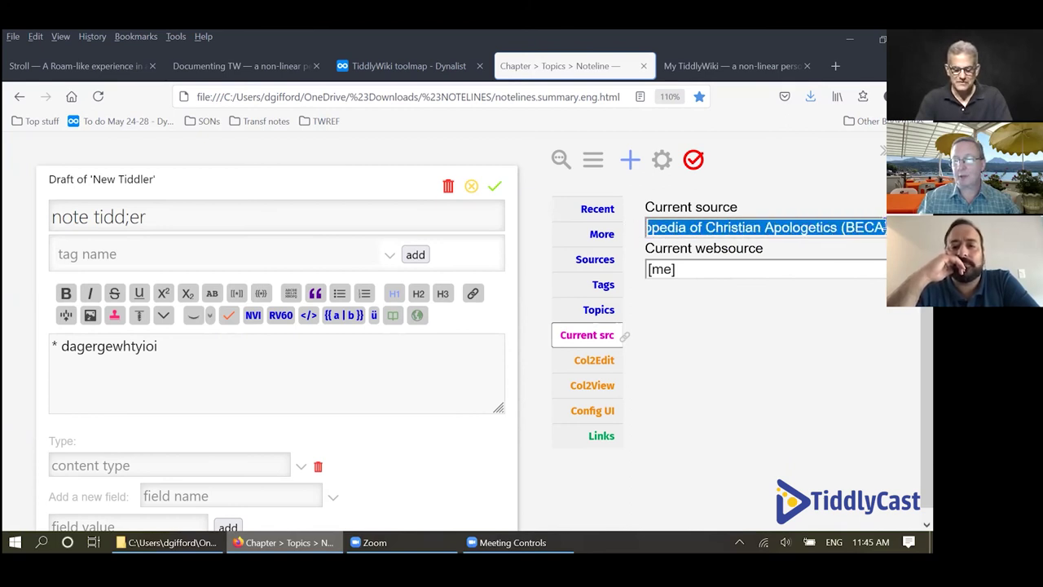
pyautogui.hotkey('ctrl', 'x')
pyautogui.moveTo(815, 229); pyautogui.dragTo(651, 229)
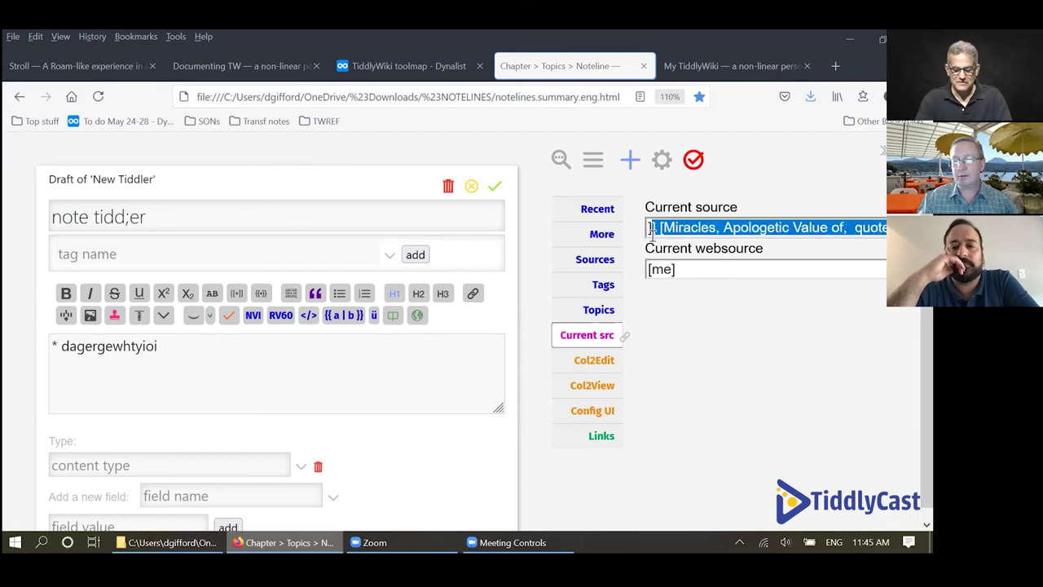
pyautogui.press('BackSpace')
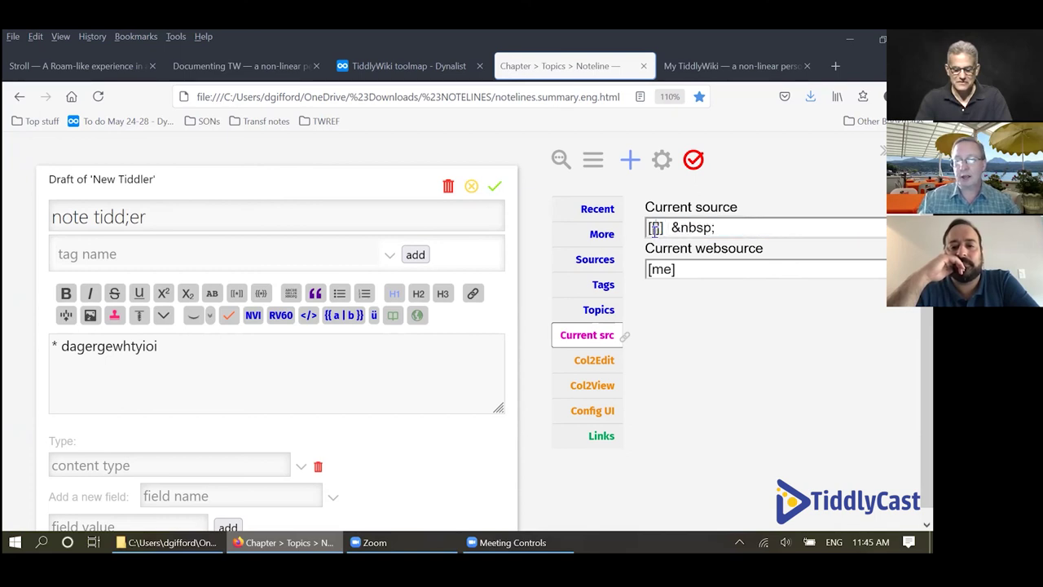
pyautogui.write('Man')
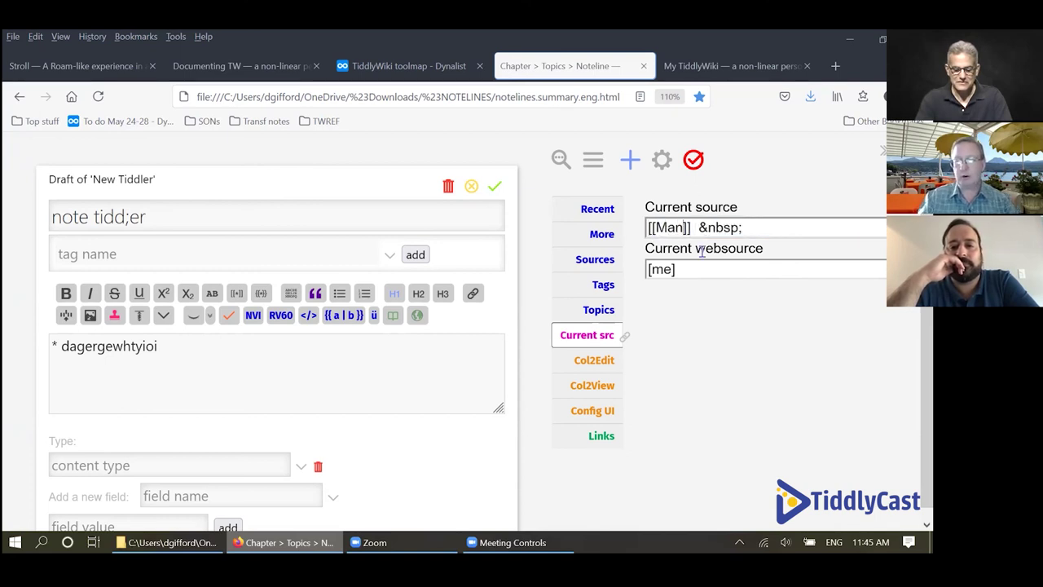
pyautogui.write("'s ")
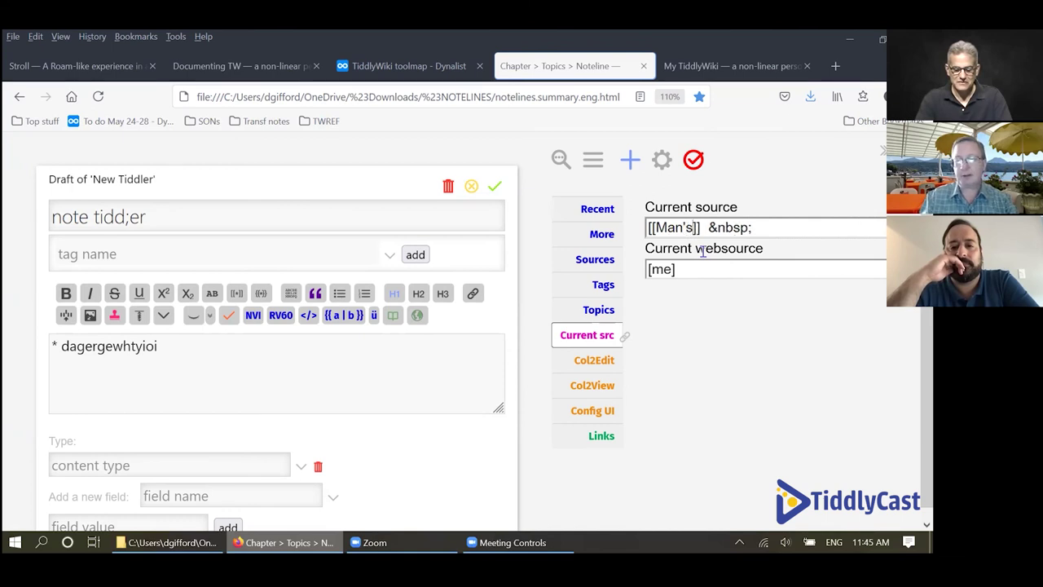
pyautogui.write('Sear')
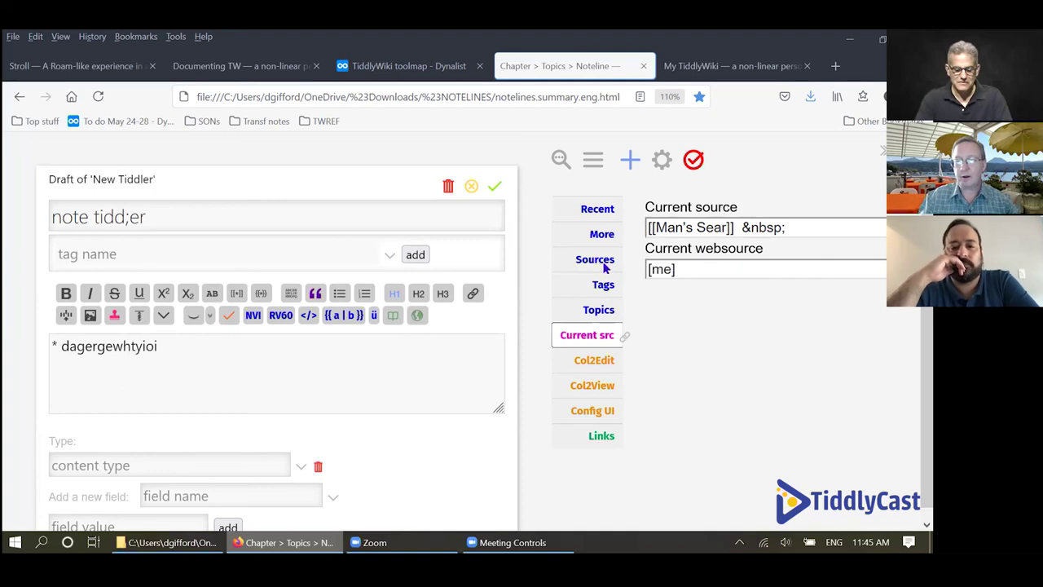
pyautogui.moveTo(786, 227); pyautogui.dragTo(528, 227)
pyautogui.press('BackSpace')
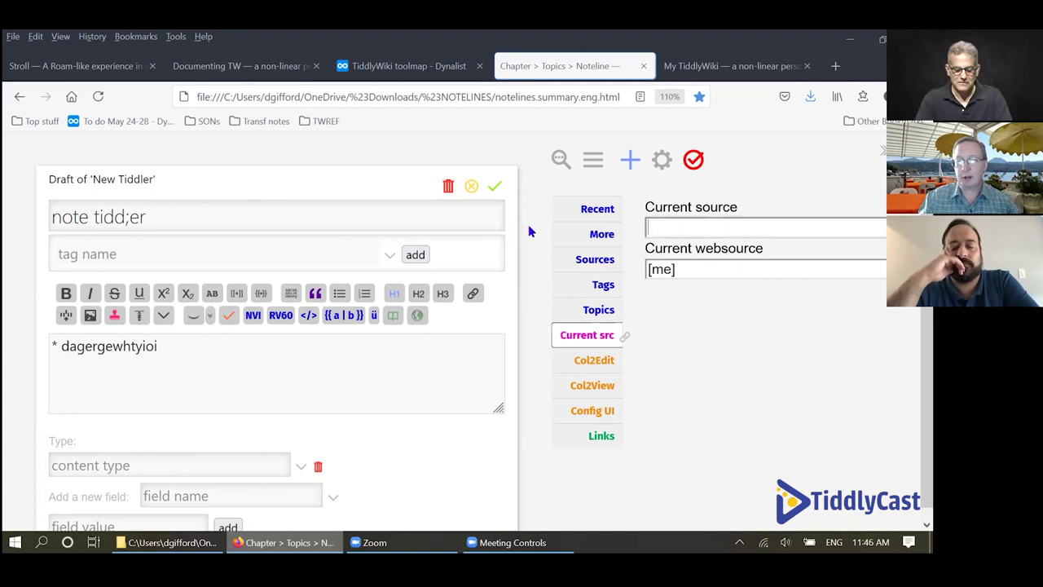
pyautogui.click(471, 188)
# Step: Confirm discarding the draft and select the Man's Search for Meaning (Frankl) title in Sources
pyautogui.click(531, 354)
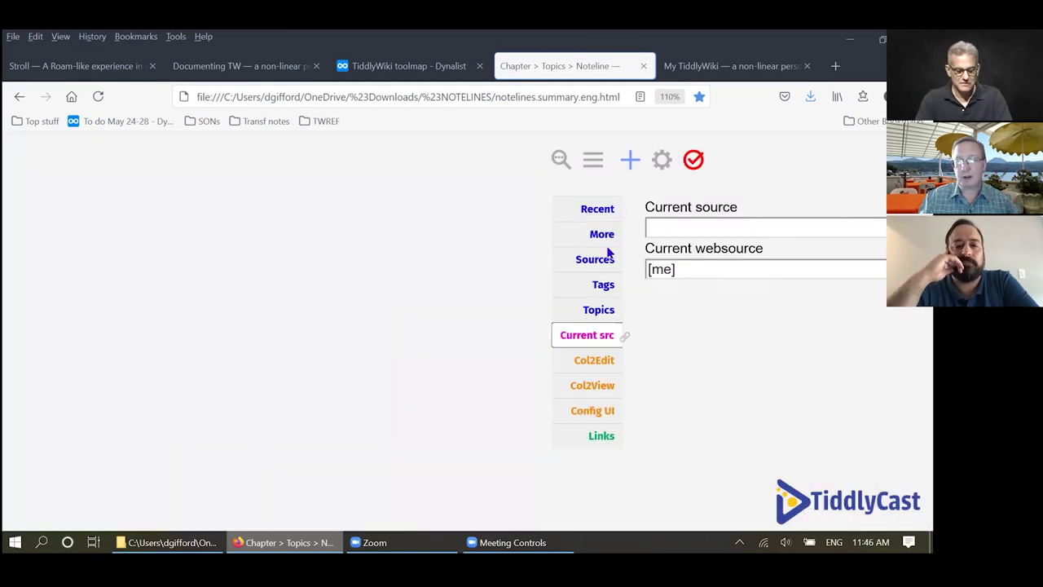
pyautogui.click(608, 236)
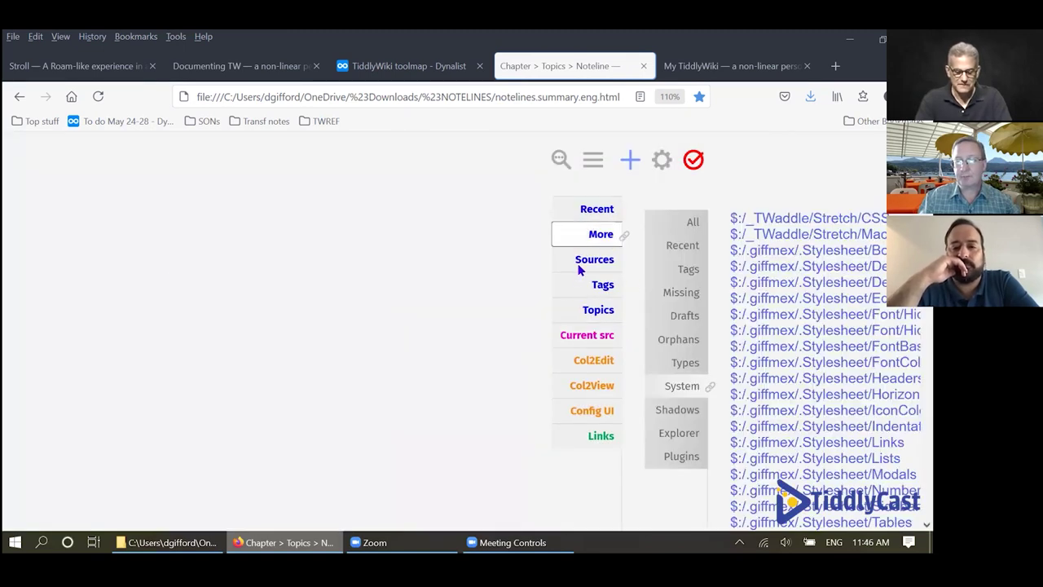
pyautogui.click(581, 267)
pyautogui.moveTo(868, 293); pyautogui.dragTo(648, 300)
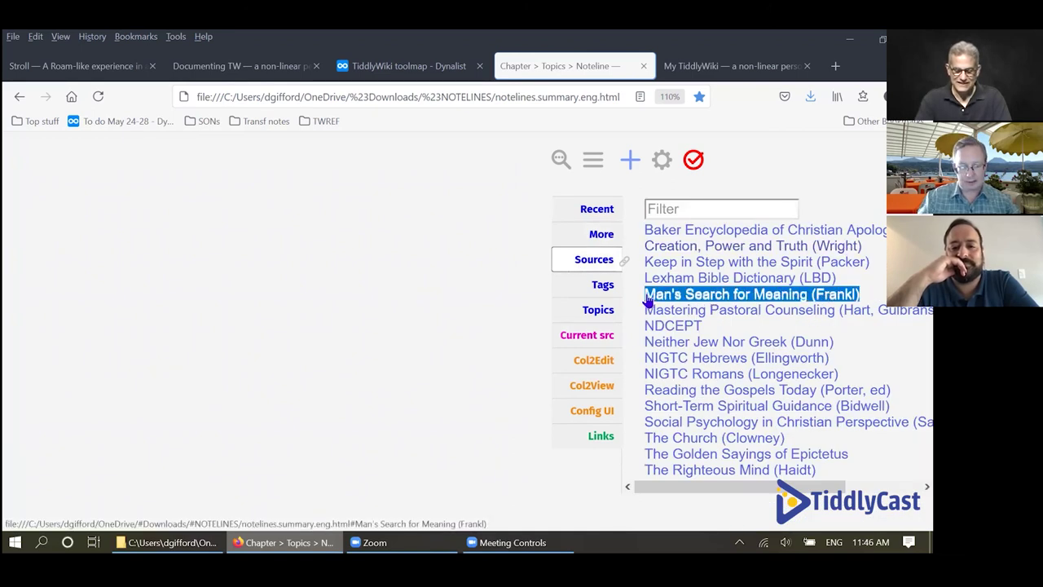
# Step: Set Current source to '[[Man's Search for Meaning (Frankl)]]', save the wiki, and start a new note
pyautogui.click(598, 337)
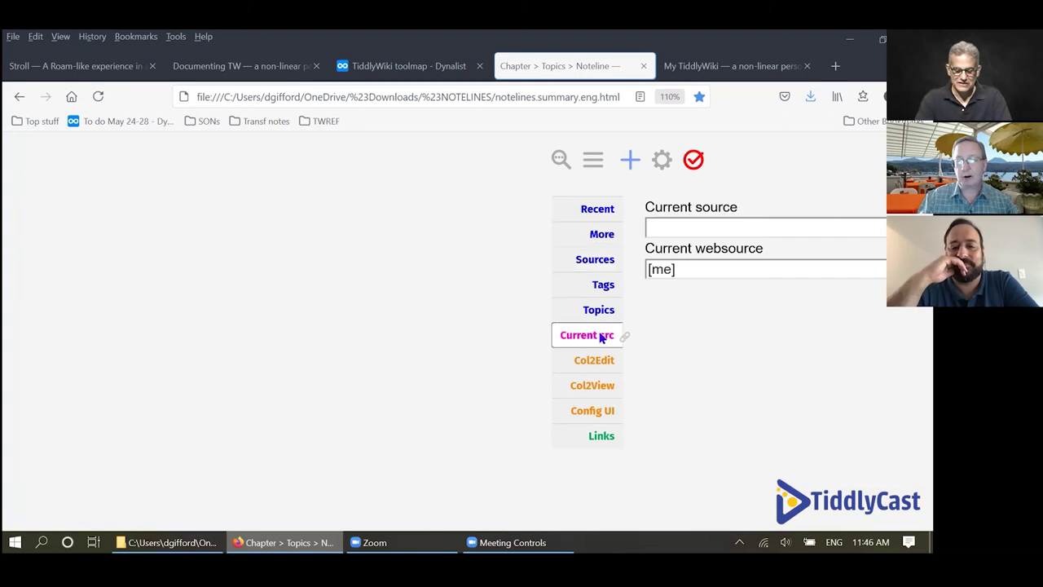
pyautogui.click(675, 231)
pyautogui.write('[[')
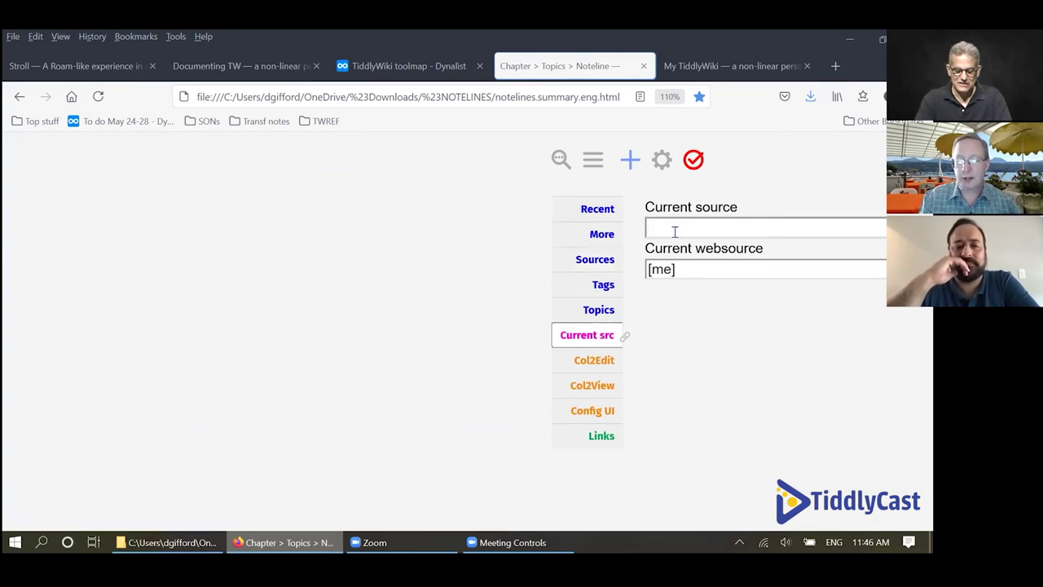
pyautogui.hotkey('ctrl', 'v')
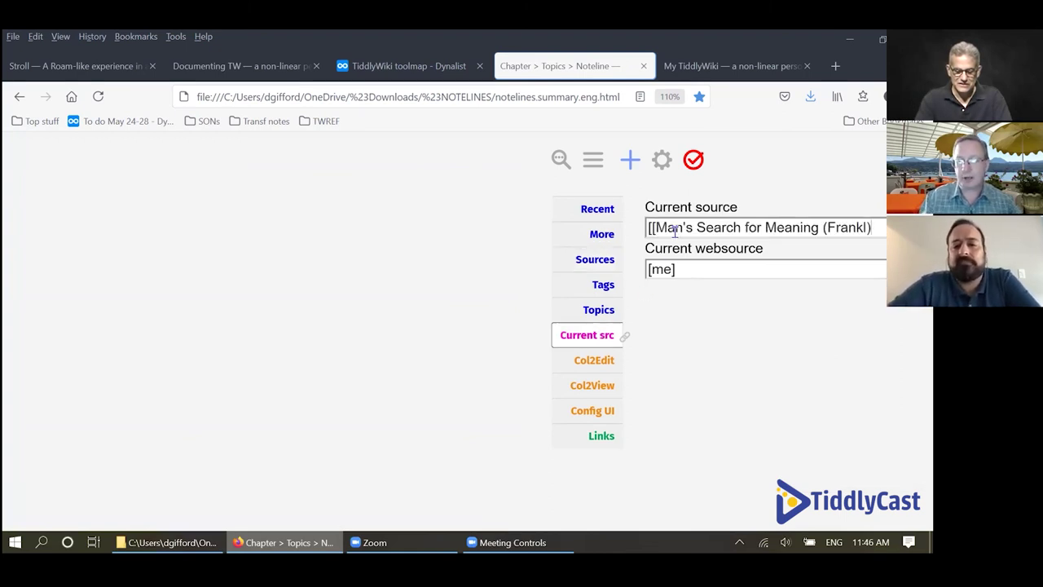
pyautogui.write(']]')
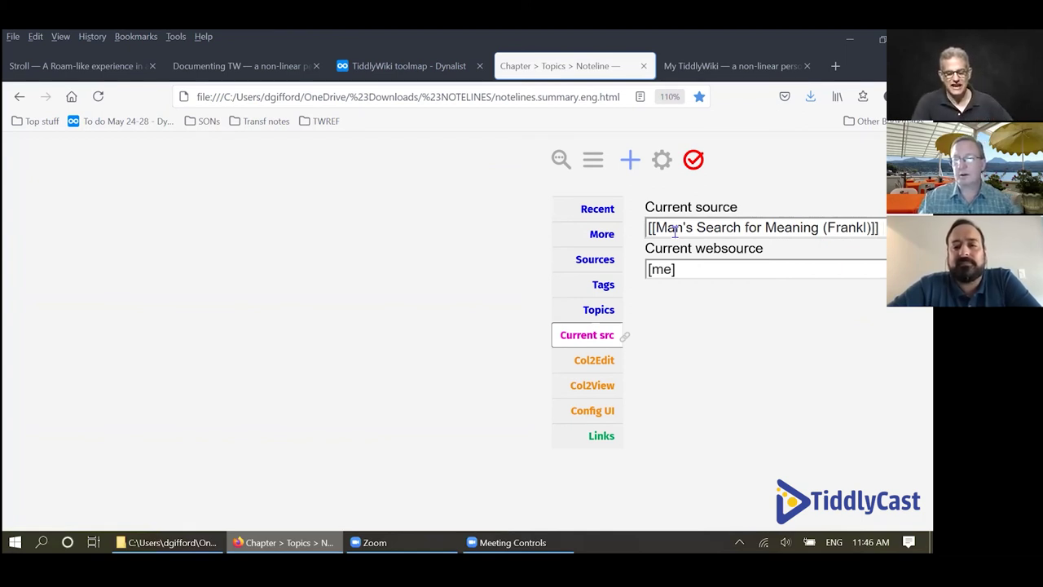
pyautogui.click(693, 162)
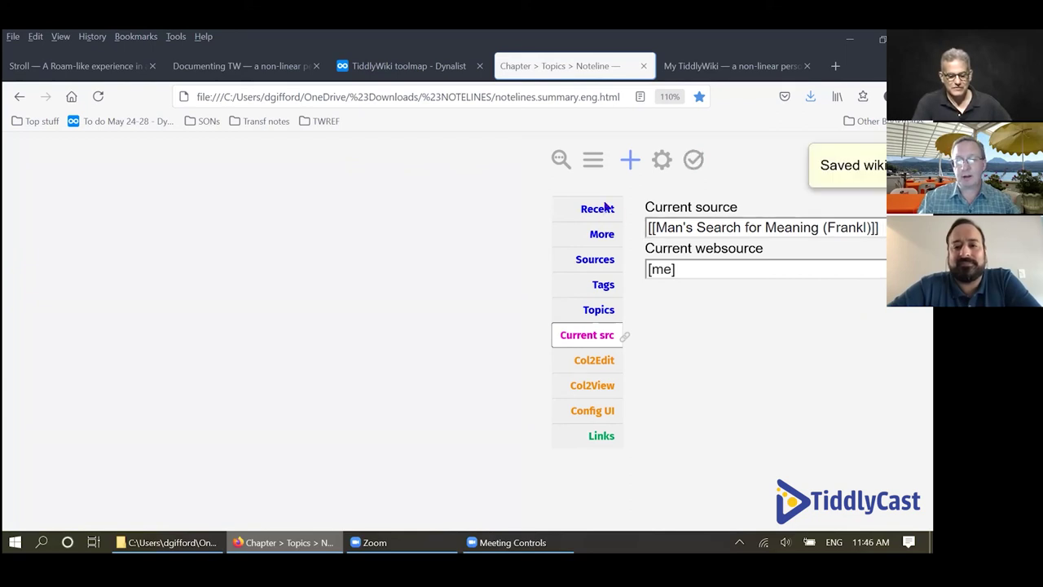
pyautogui.click(628, 171)
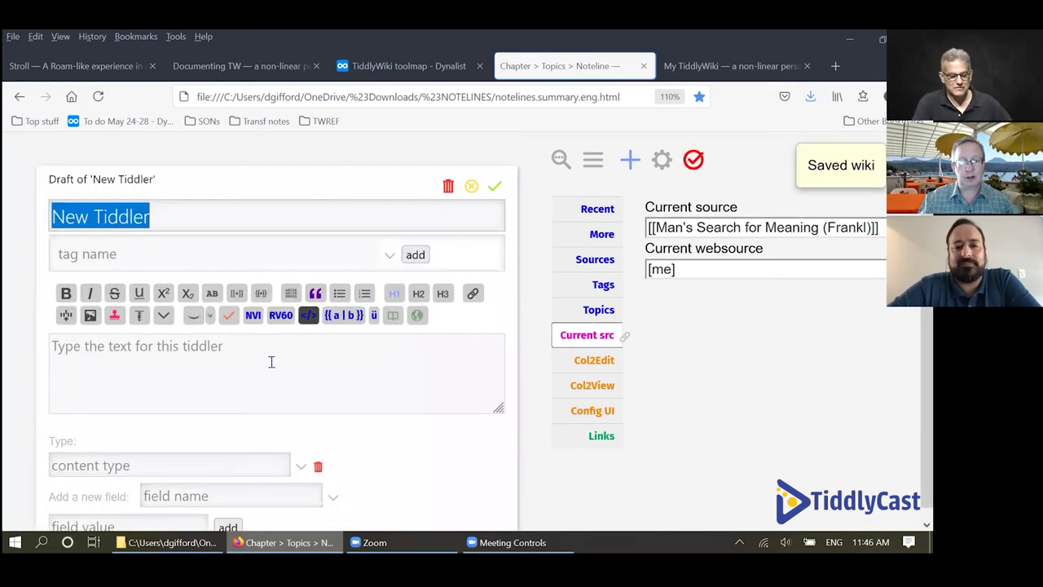
pyautogui.click(256, 367)
# Step: Write the bullet line '* xdarthrjtkjxbwfg' in the new note's body
pyautogui.write('8 xdarthrjtkj')
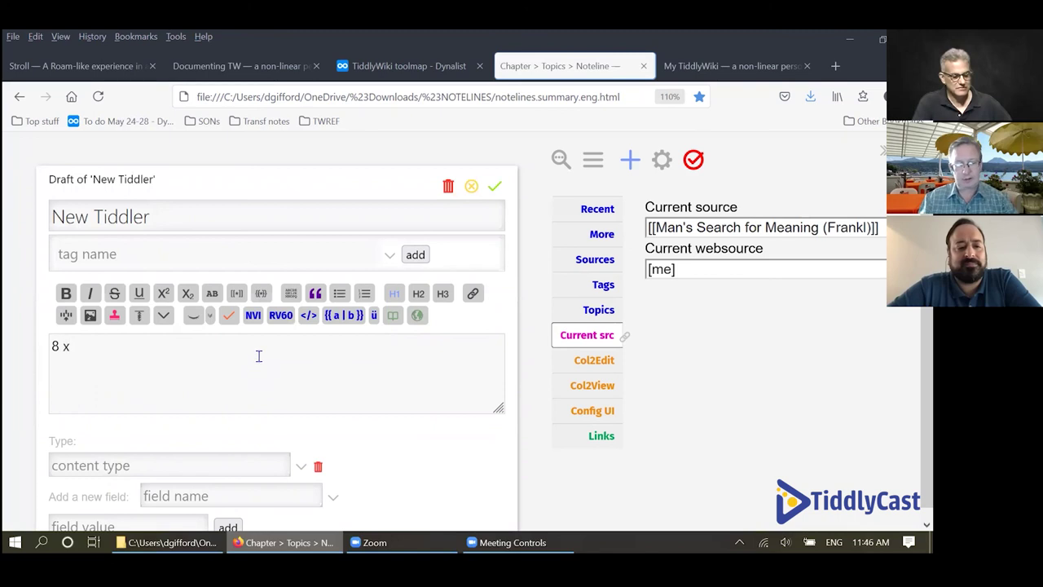
pyautogui.click(63, 346)
pyautogui.press('BackSpace')
pyautogui.press('BackSpace')
pyautogui.write('*')
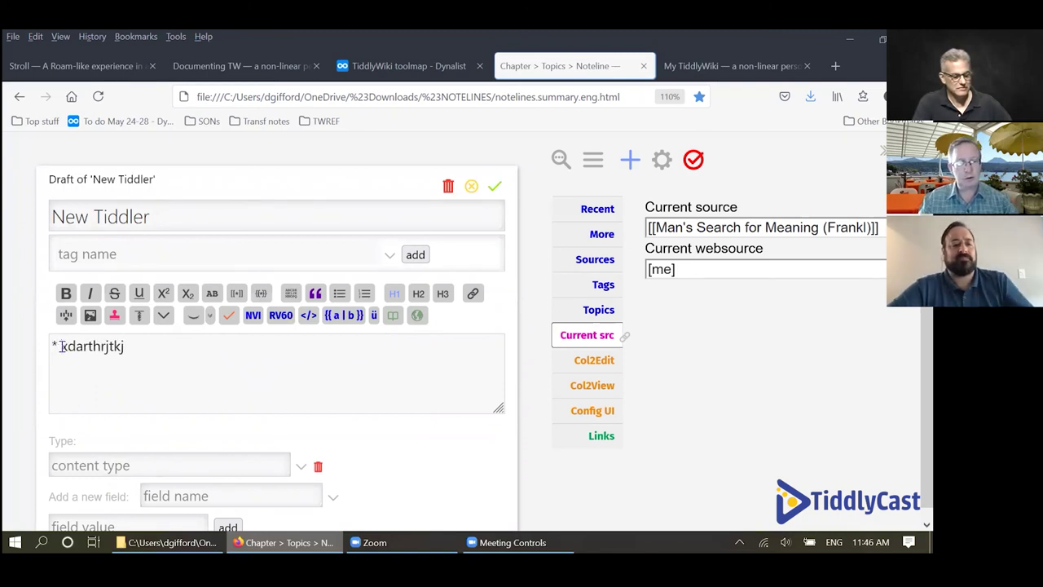
pyautogui.click(157, 344)
pyautogui.write('xbwfg')
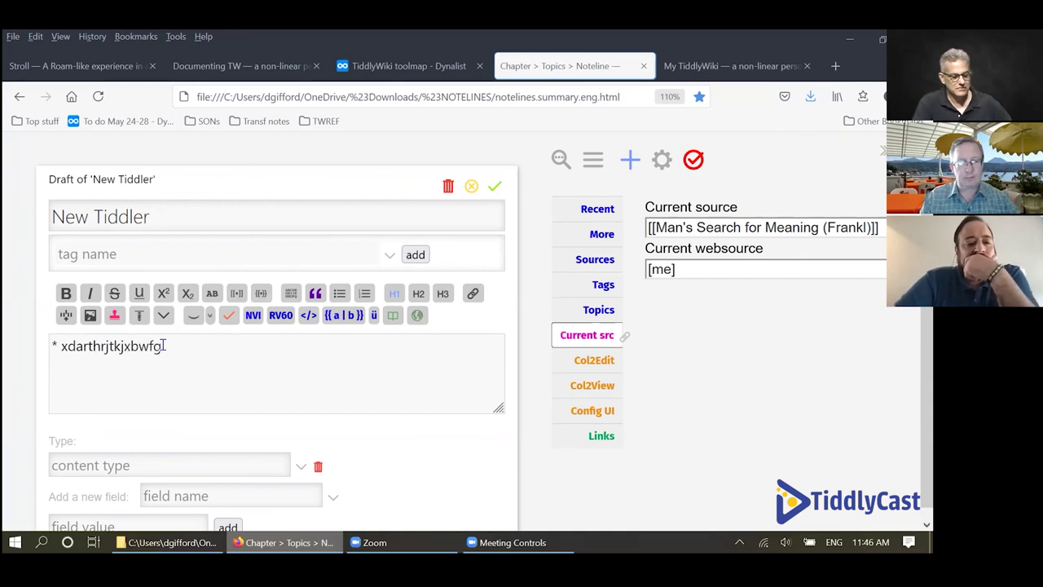
# Step: Add the hidden Frankl source link with reference '[8 quote]' and save the note
pyautogui.click(393, 314)
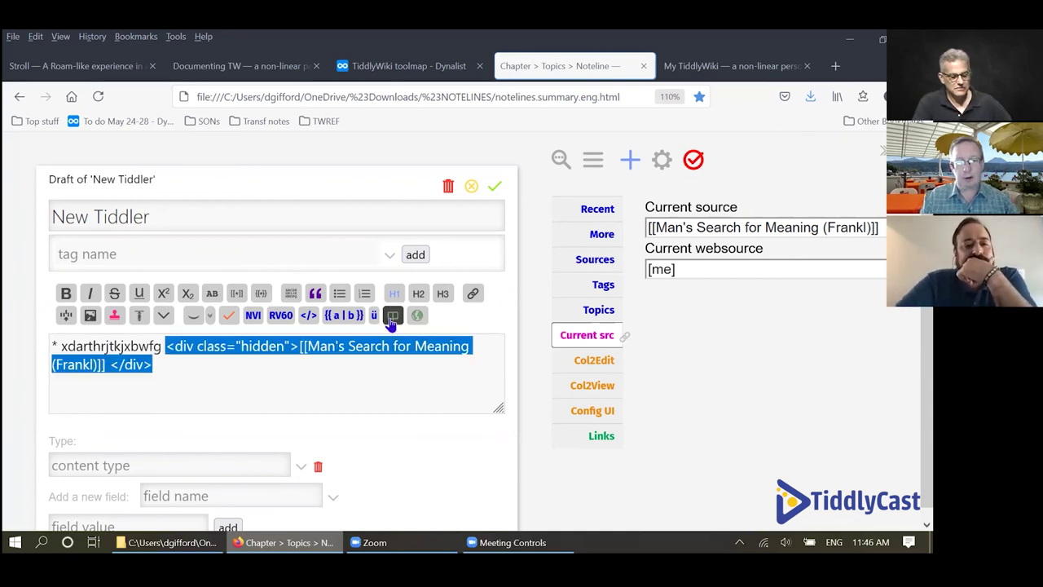
pyautogui.click(334, 369)
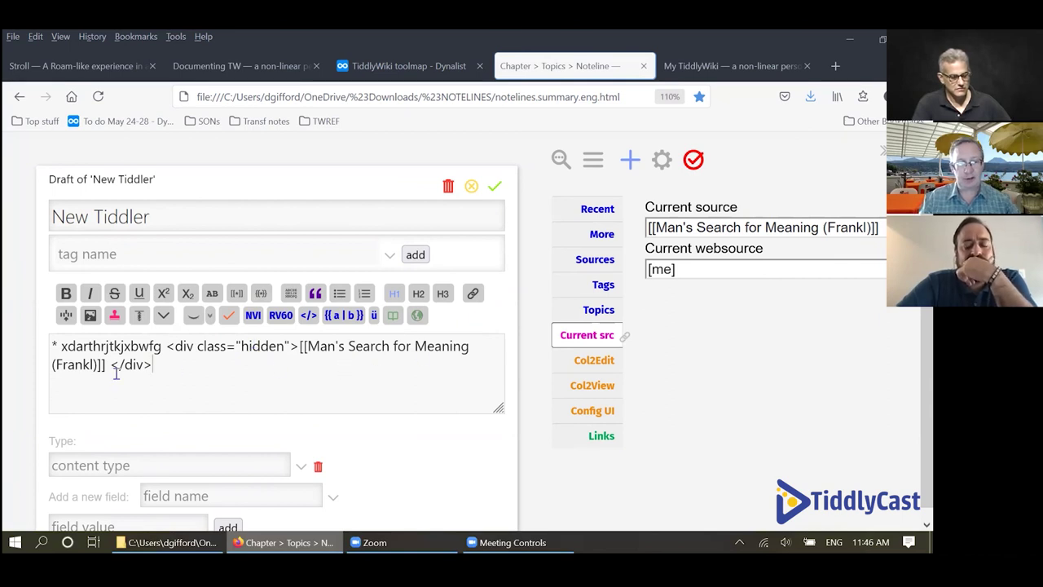
pyautogui.write('[] ')
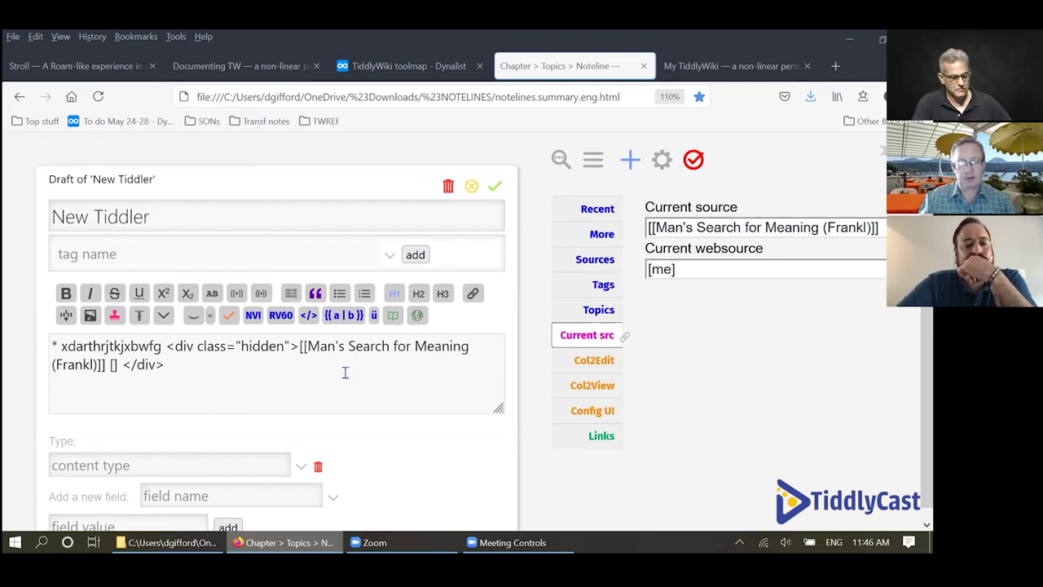
pyautogui.write('8 ')
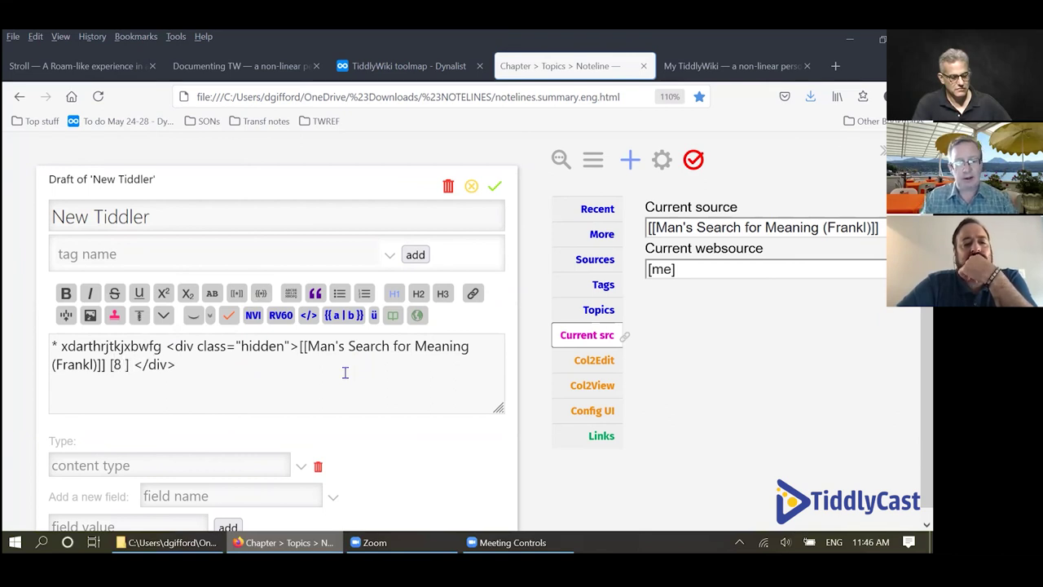
pyautogui.write('quote')
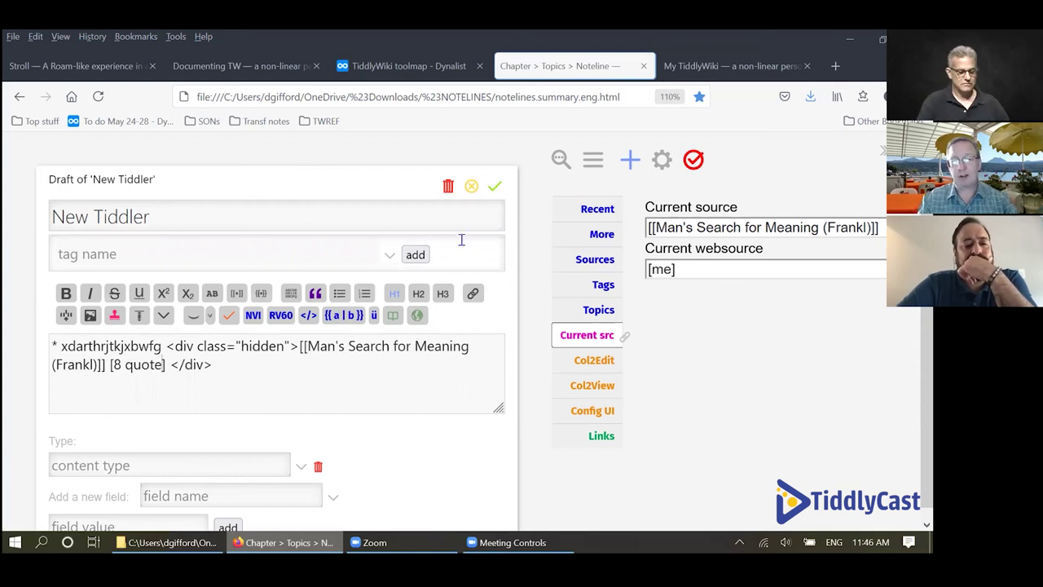
pyautogui.click(493, 190)
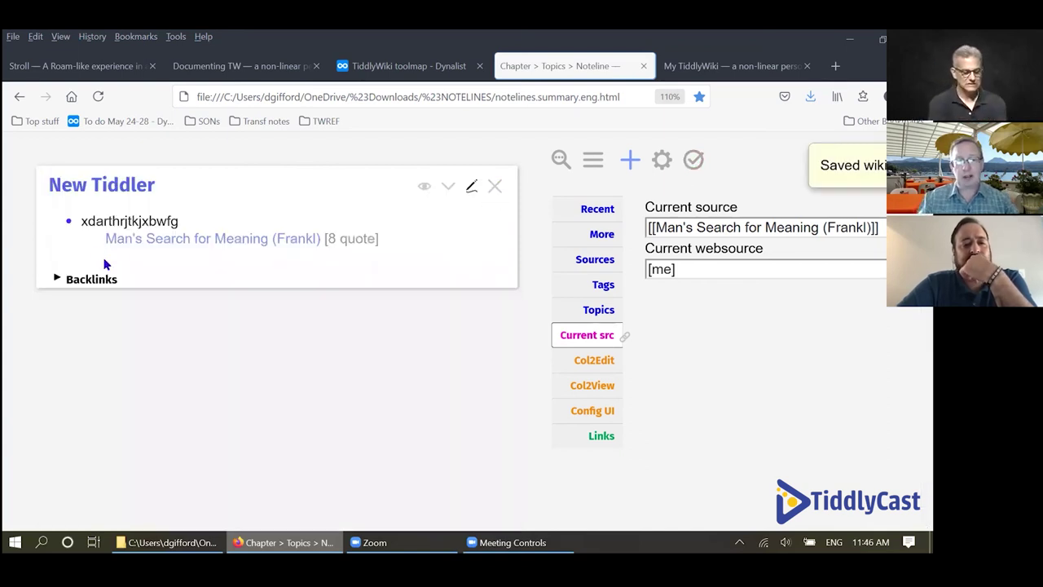
# Step: Toggle the note's source line, review the Frankl source's backlinks, close it, and list all sources
pyautogui.click(423, 190)
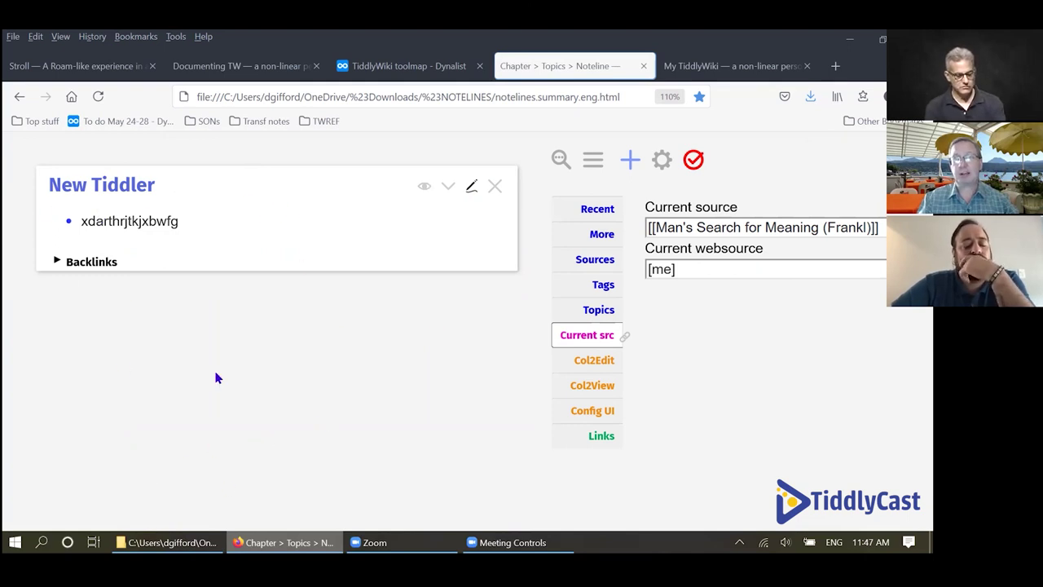
pyautogui.click(424, 186)
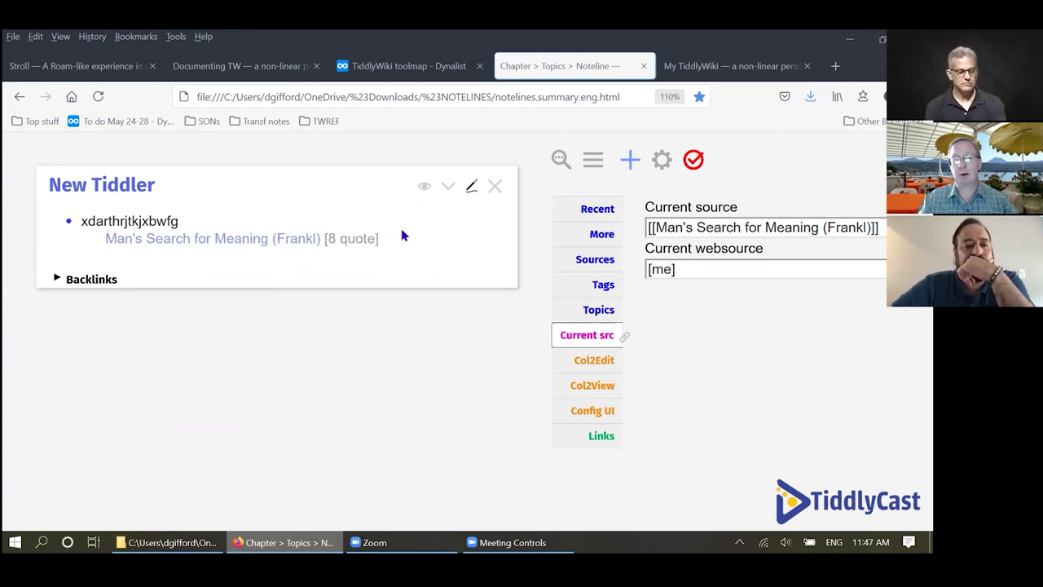
pyautogui.click(264, 238)
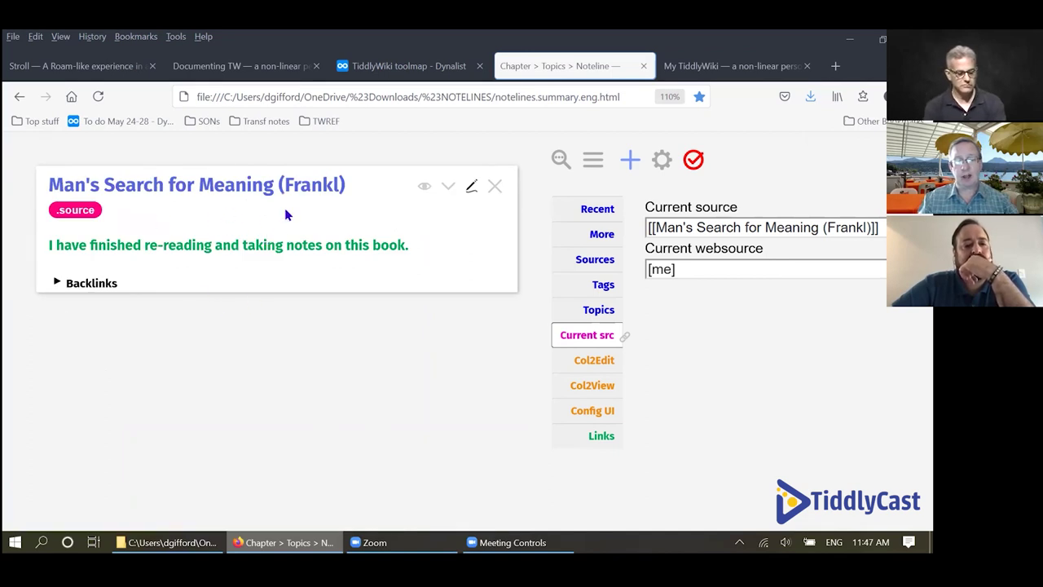
pyautogui.click(56, 284)
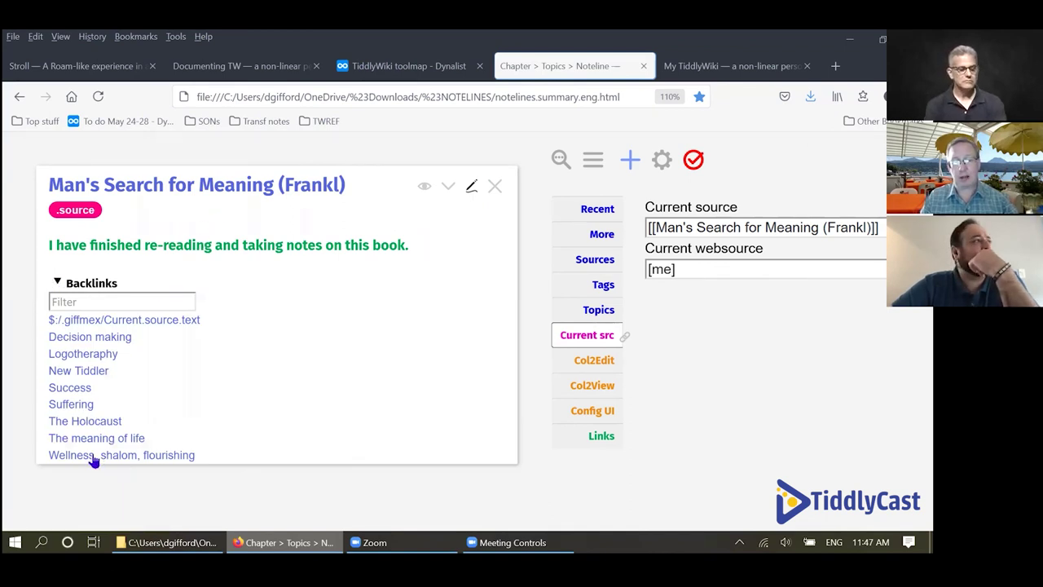
pyautogui.click(494, 188)
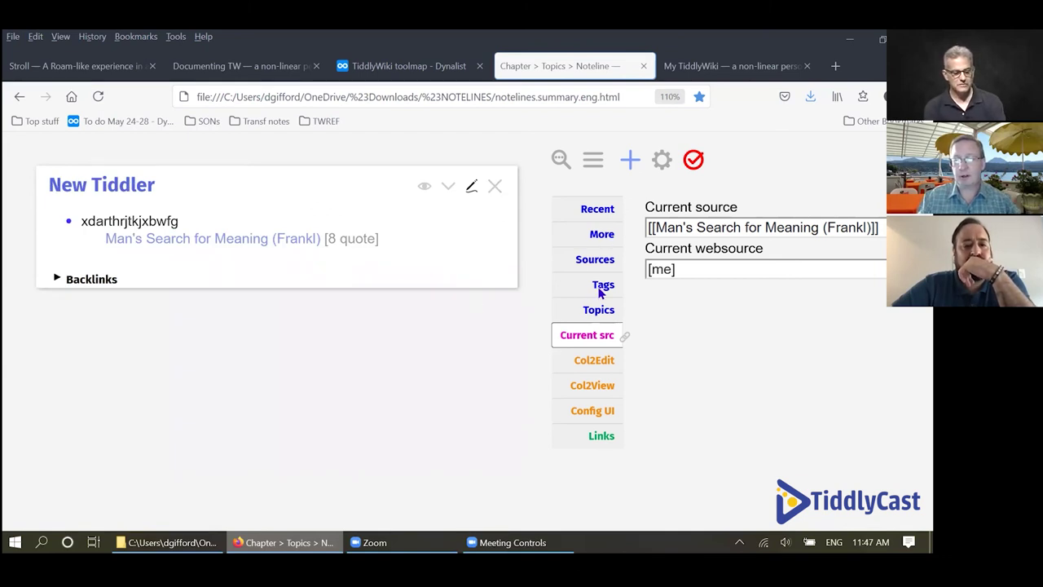
pyautogui.click(595, 260)
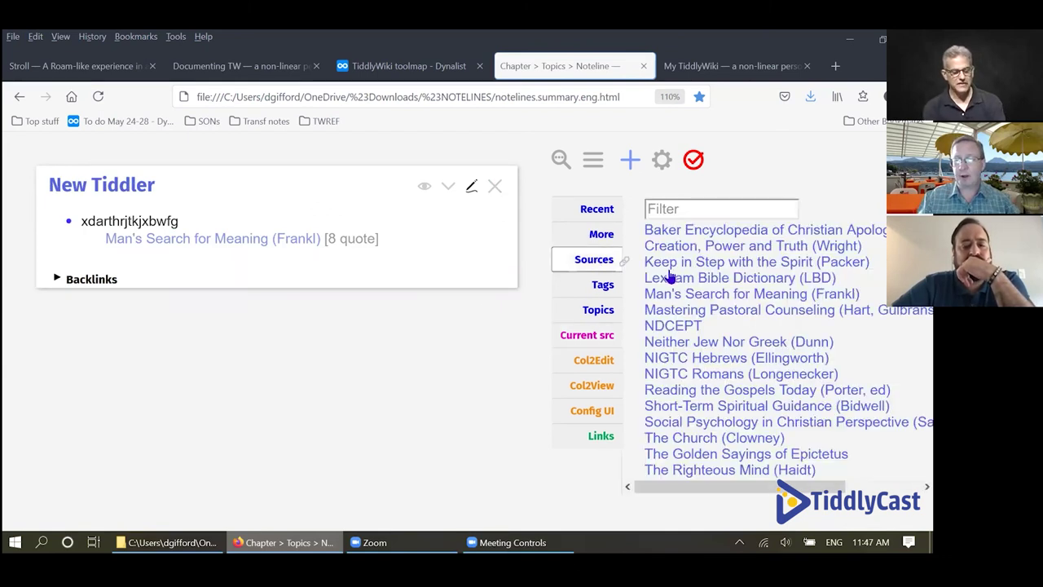
# Step: Preview and close the Lexham Bible Dictionary source, then show Recent and the Col2View side panel
pyautogui.click(741, 279)
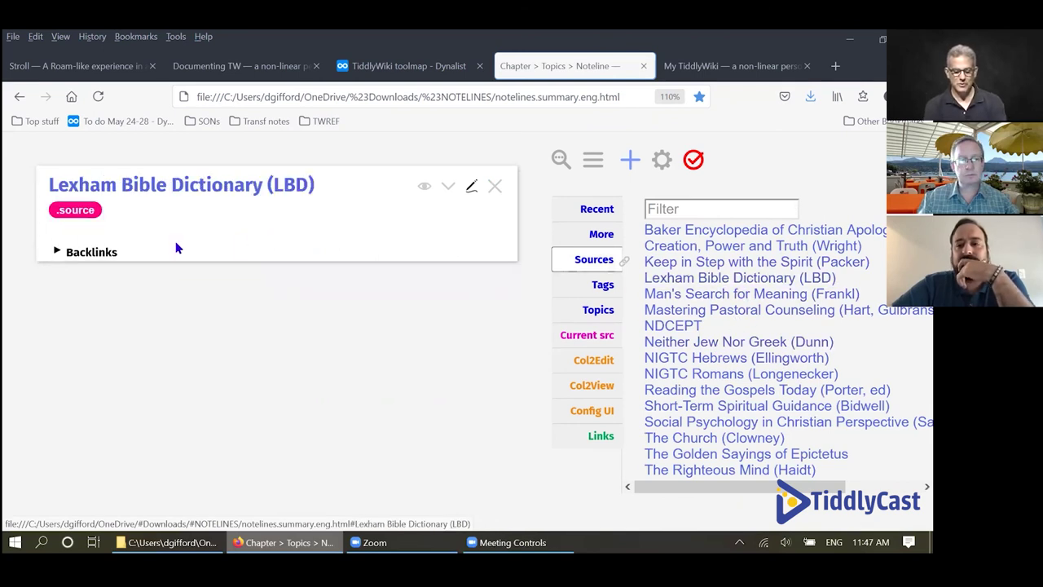
pyautogui.click(56, 253)
pyautogui.click(58, 254)
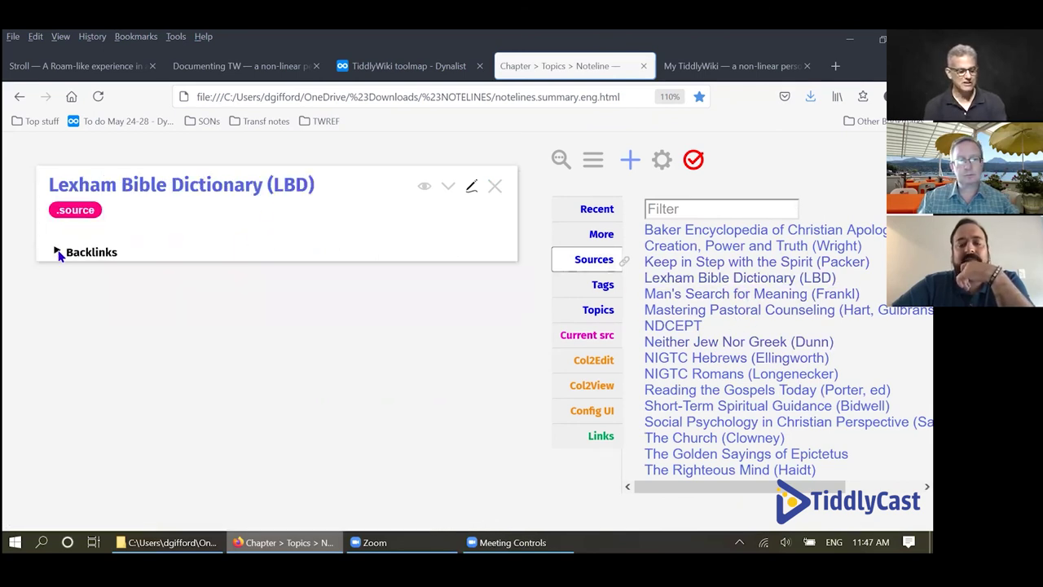
pyautogui.click(495, 186)
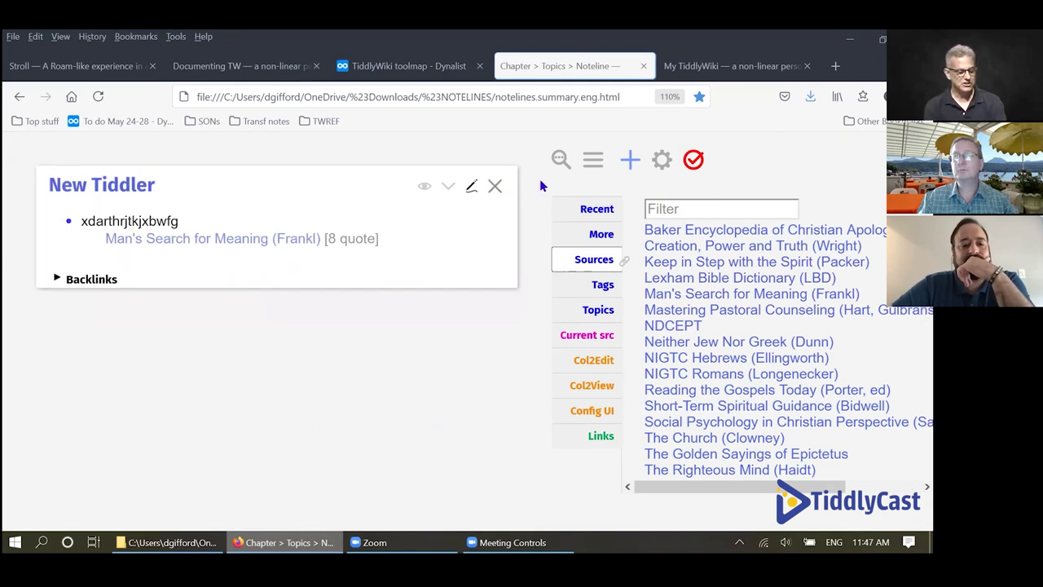
pyautogui.click(608, 213)
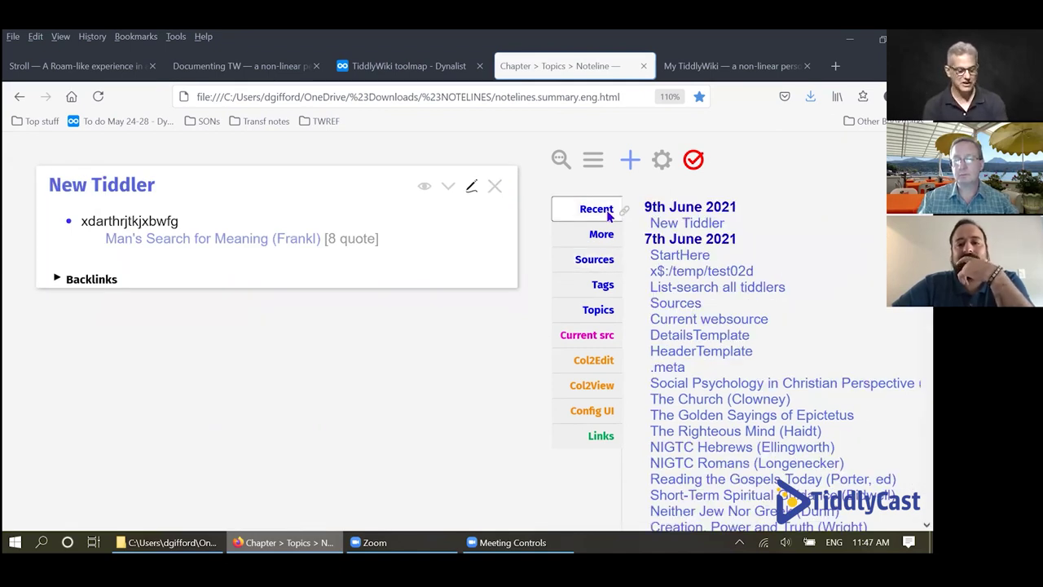
pyautogui.click(594, 396)
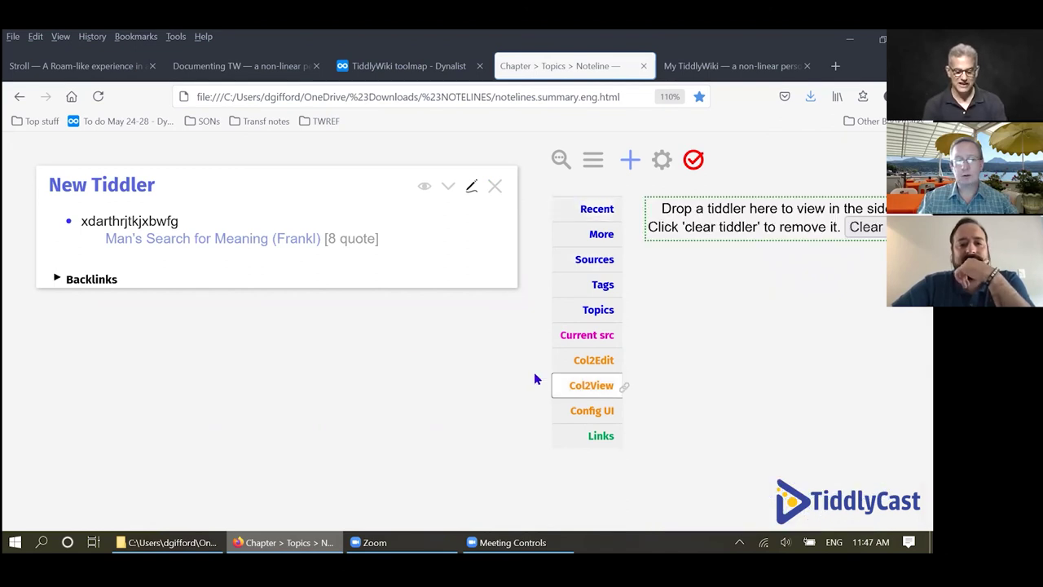
# Step: Drop New Tiddler into the Col2View zone and open the Man's Search for Meaning (Frankl) note
pyautogui.moveTo(128, 193); pyautogui.dragTo(763, 224)
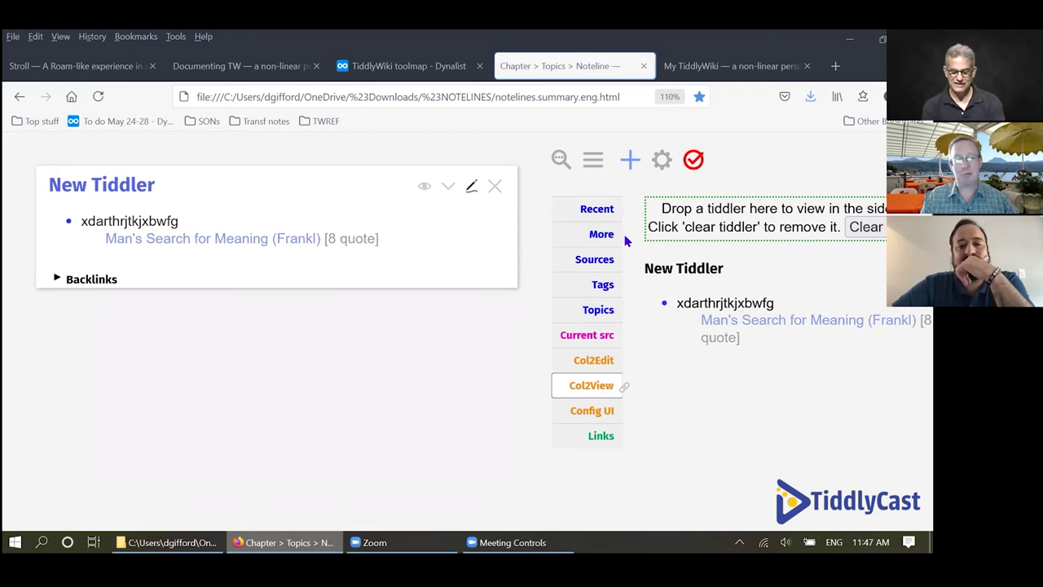
pyautogui.moveTo(123, 193); pyautogui.dragTo(732, 213)
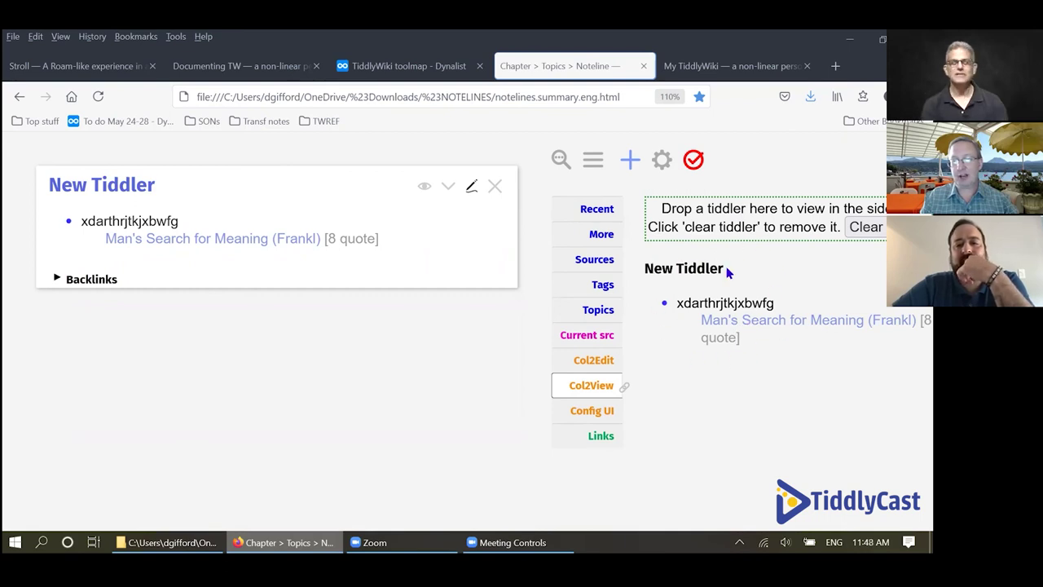
pyautogui.click(283, 261)
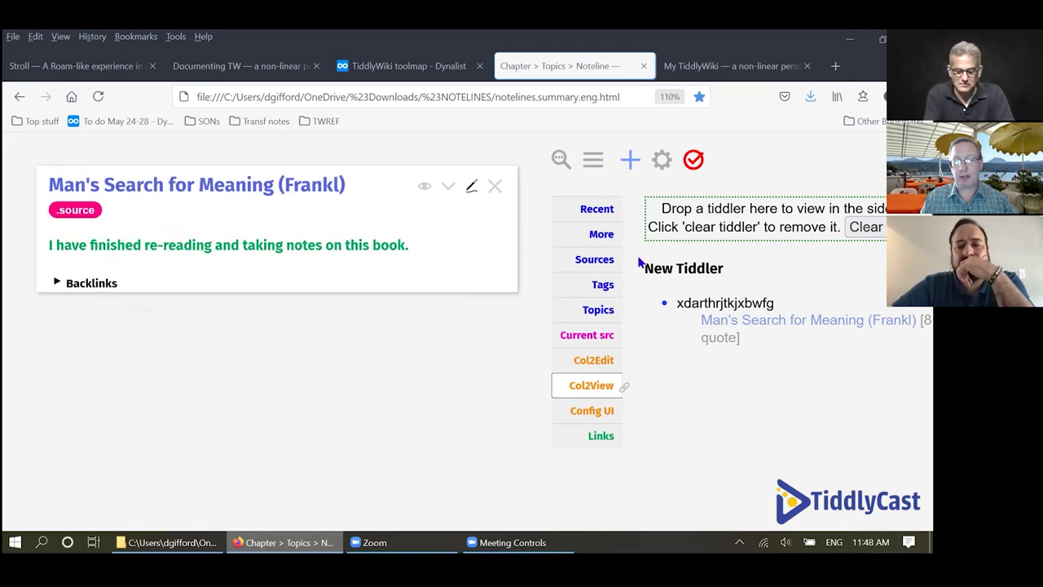
# Step: Open Logotheraphy from the Frankl note's backlinks and bring up the Col2Edit side area
pyautogui.click(59, 285)
pyautogui.click(82, 353)
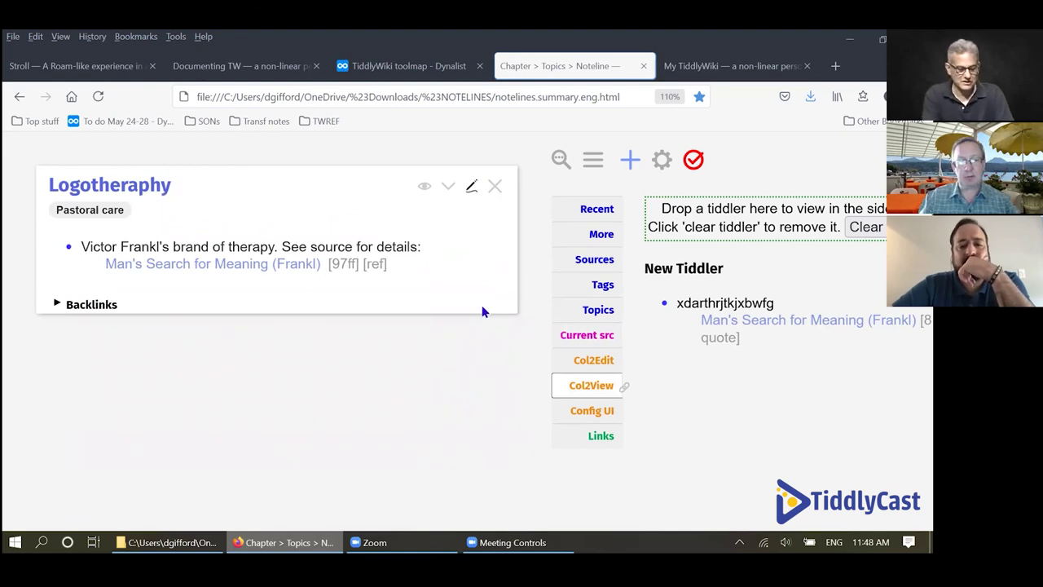
pyautogui.click(594, 363)
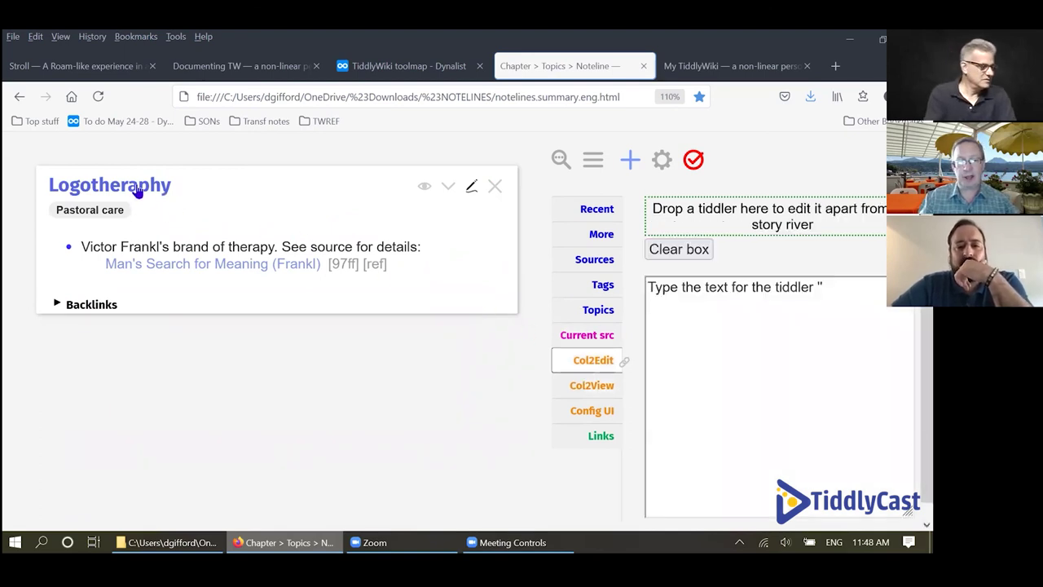
# Step: Load Logotheraphy into the Col2Edit side editor and start editing the Frankl source note
pyautogui.moveTo(140, 189); pyautogui.dragTo(761, 206)
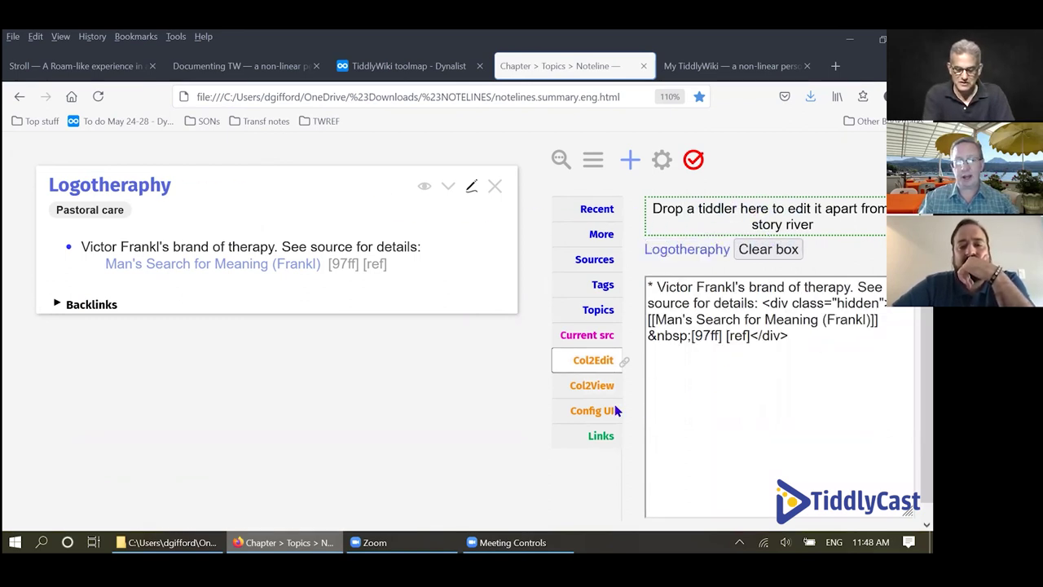
pyautogui.click(241, 265)
pyautogui.click(471, 186)
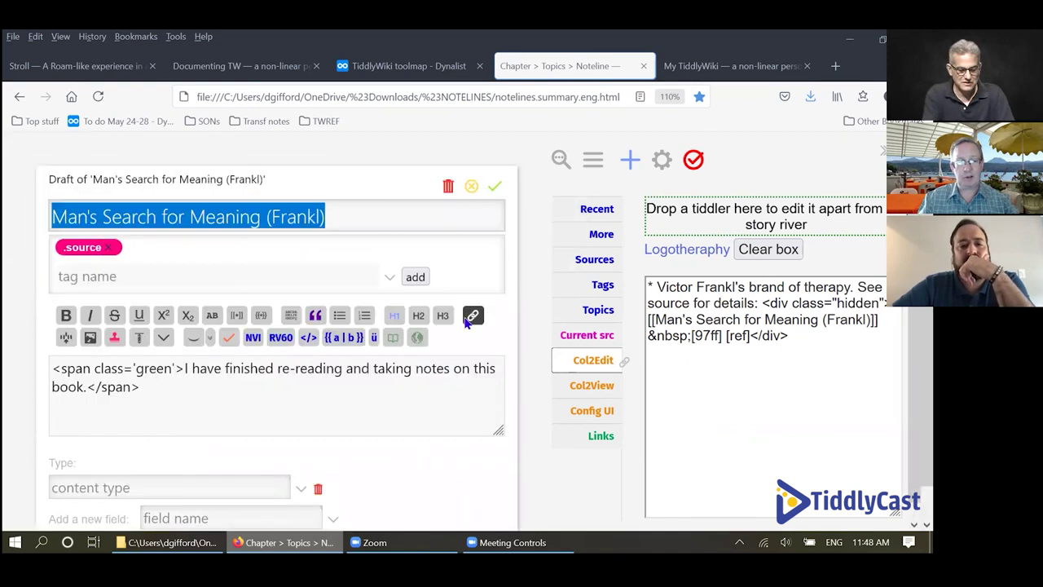
pyautogui.click(247, 390)
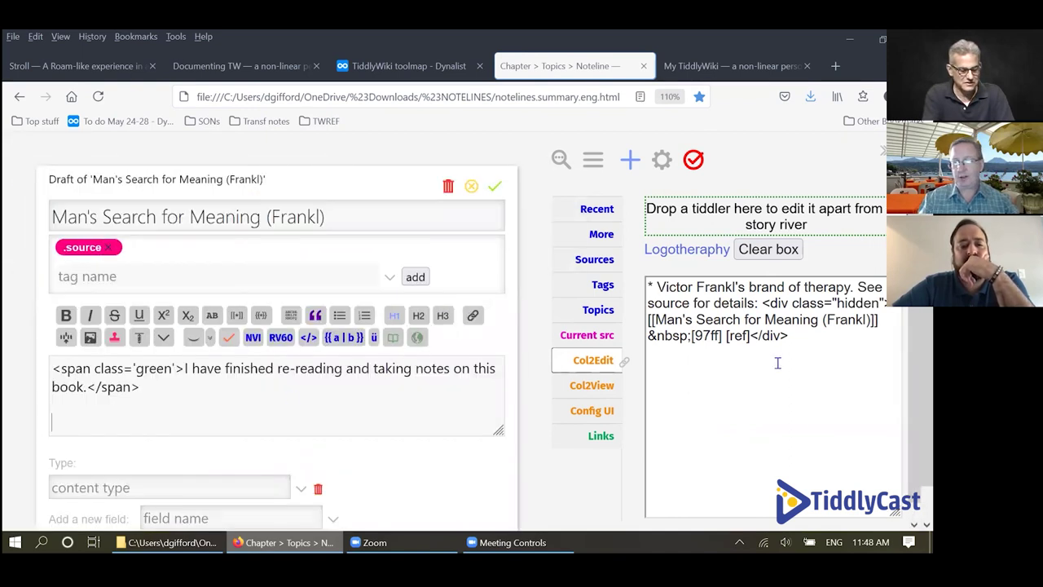
# Step: Copy the Logotheraphy text into the Frankl note below the green sentence and save
pyautogui.click(789, 335)
pyautogui.hotkey('ctrl', 'a')
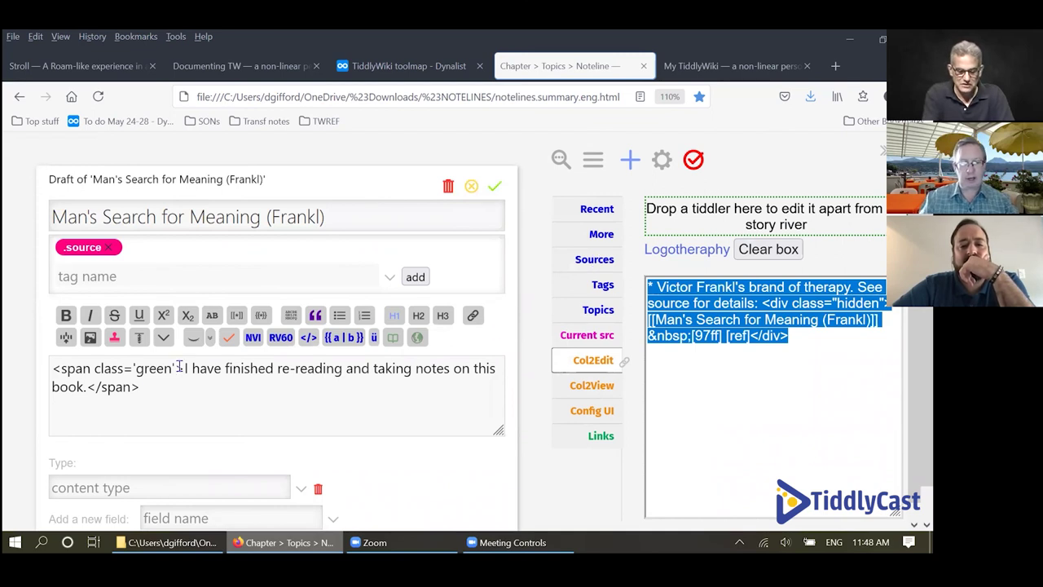
pyautogui.click(127, 416)
pyautogui.write('* Victor Frankl\'s brand of therapy. See source for details: <div class="hidden">[[Man\'s Search for Meaning (Frankl)]] &nbsp;[97ff] [ref]</div>')
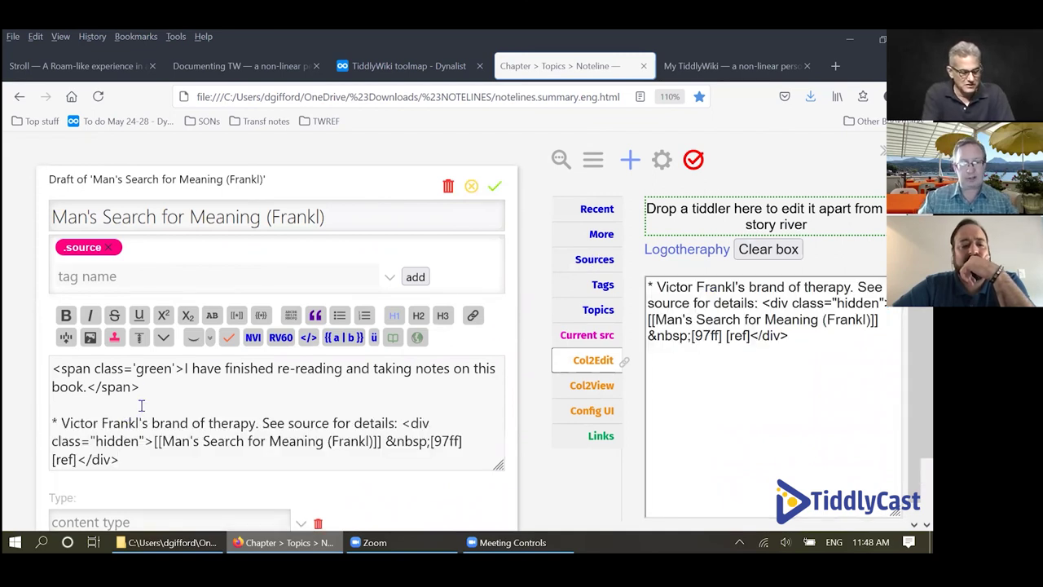
pyautogui.click(499, 185)
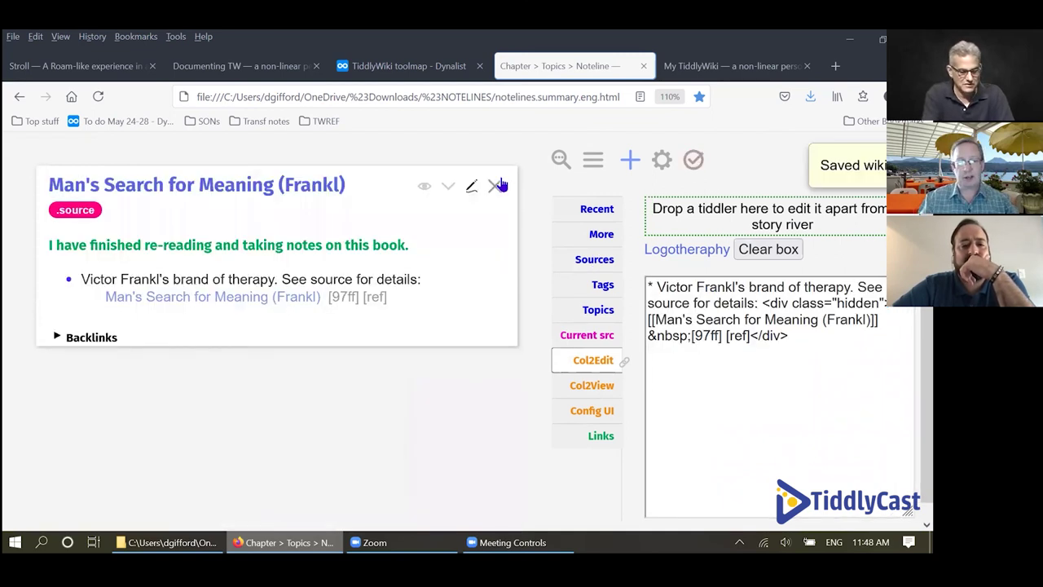
# Step: Remove the pasted Victor Frankl paragraph from the Frankl note and save it again
pyautogui.click(472, 187)
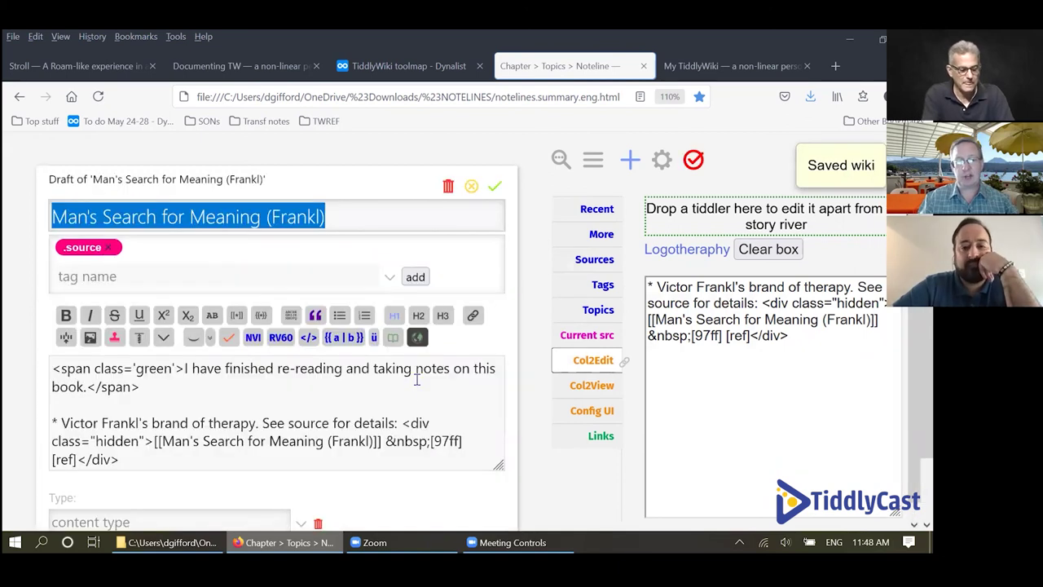
pyautogui.moveTo(152, 461)
pyautogui.mouseDown()
pyautogui.moveTo(64, 440)
pyautogui.moveTo(42, 422)
pyautogui.mouseUp()
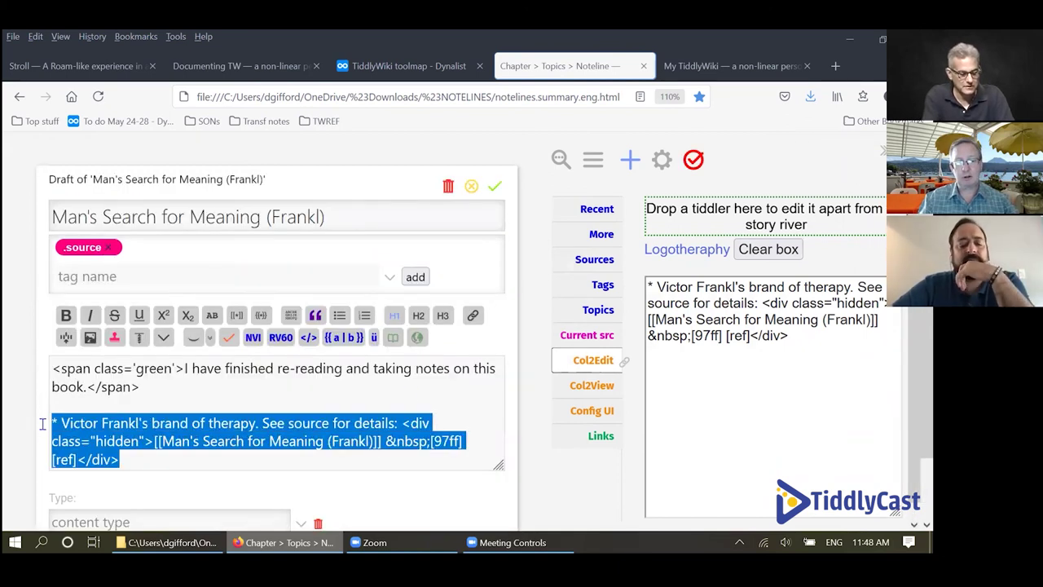
pyautogui.press('BackSpace')
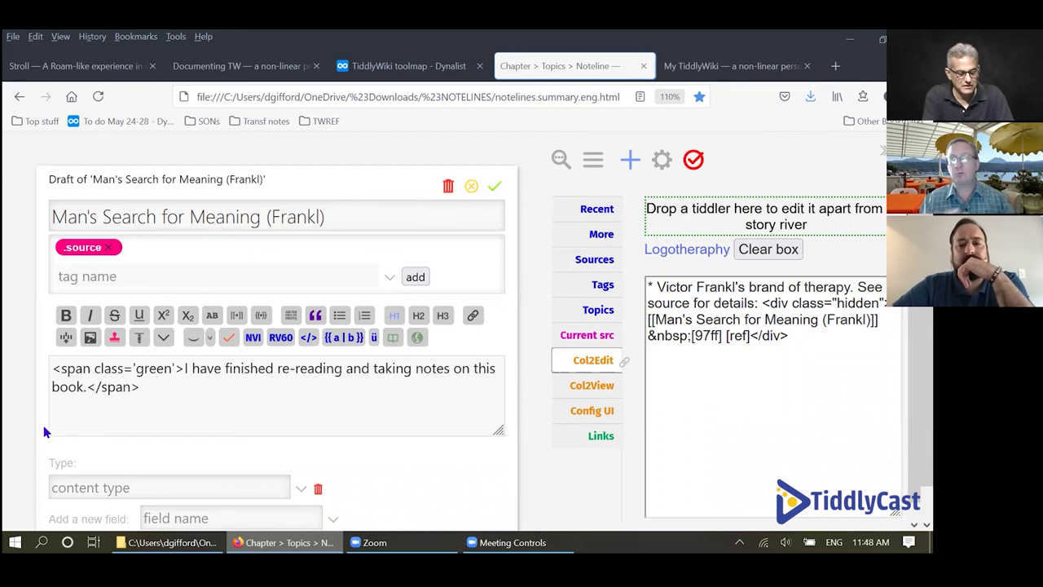
pyautogui.click(494, 189)
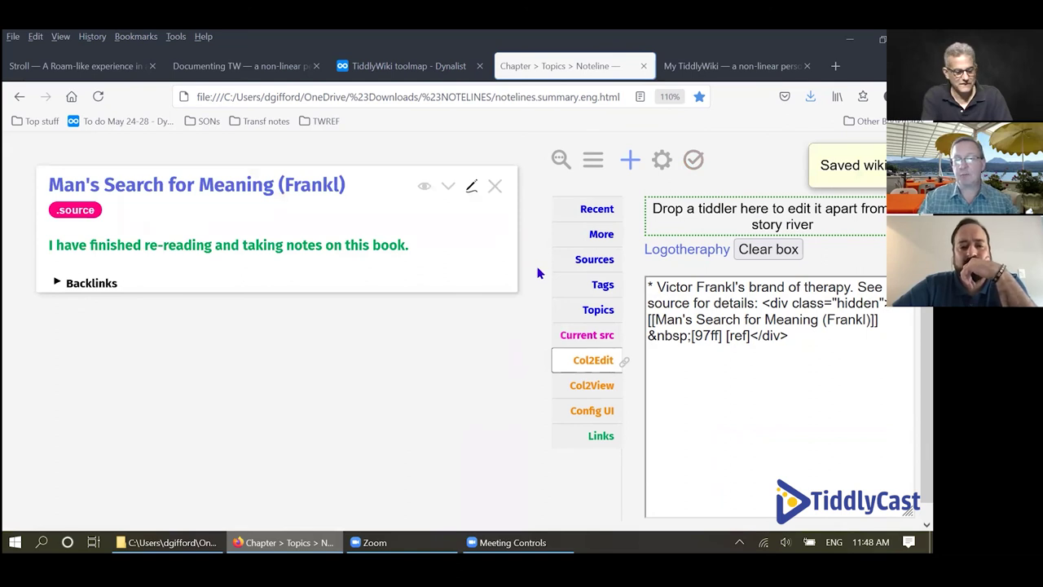
pyautogui.click(707, 68)
pyautogui.click(560, 69)
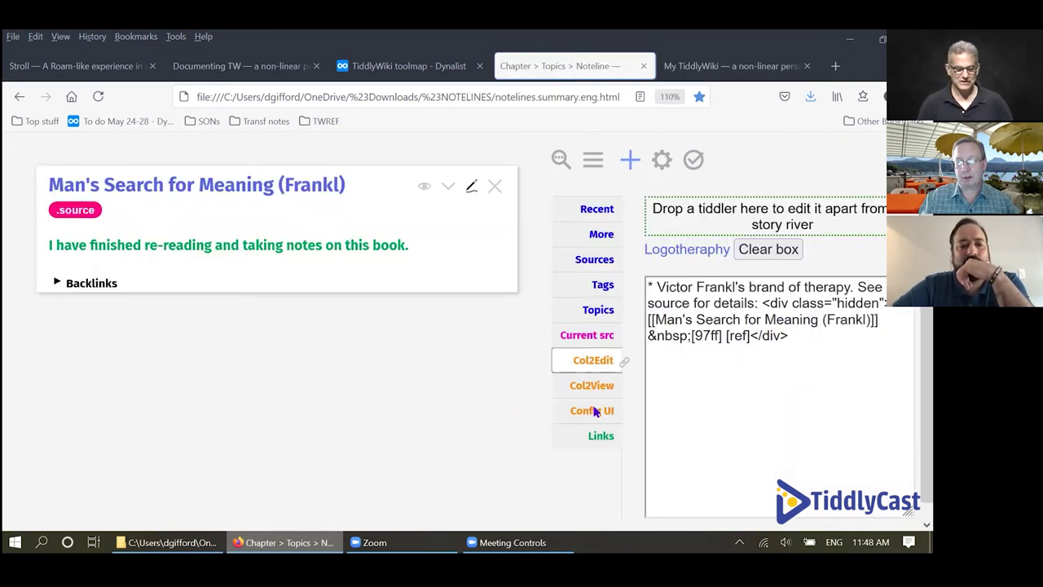
# Step: In the Config UI view template, show the date subtitle, hide tags, and toggle Title back on
pyautogui.click(594, 414)
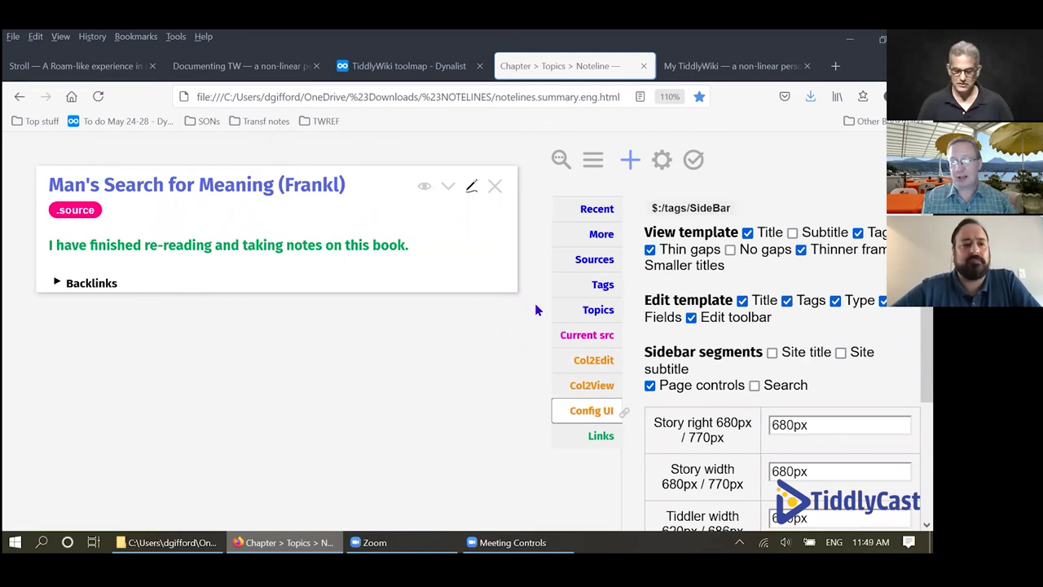
pyautogui.click(792, 233)
pyautogui.click(857, 233)
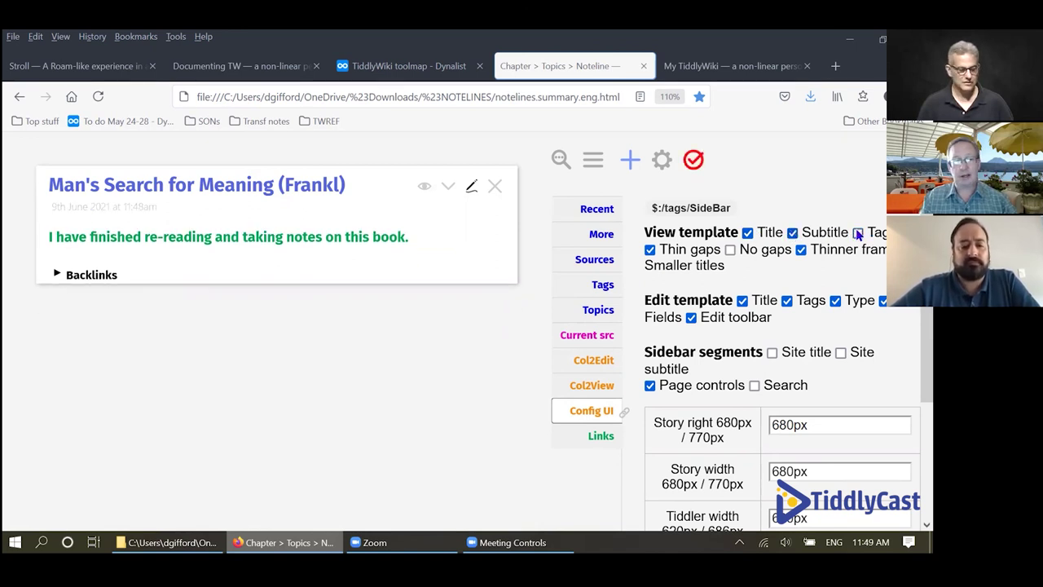
pyautogui.click(747, 233)
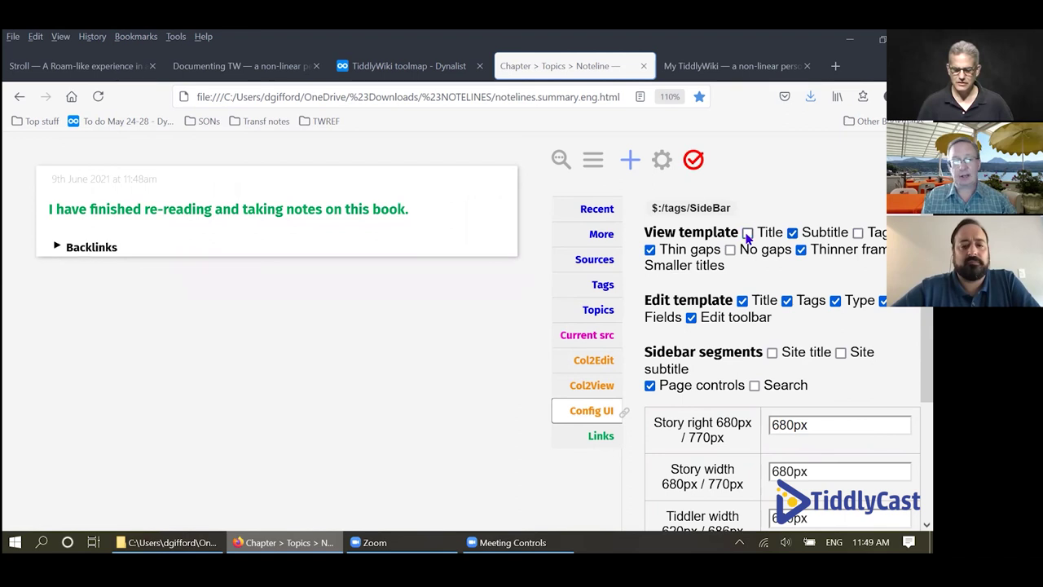
pyautogui.click(747, 234)
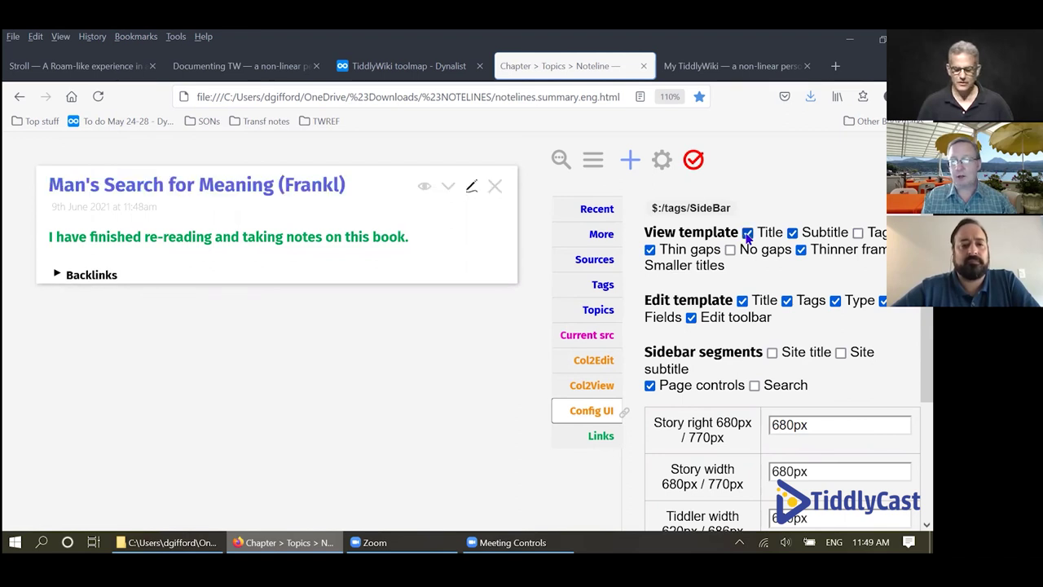
pyautogui.click(747, 234)
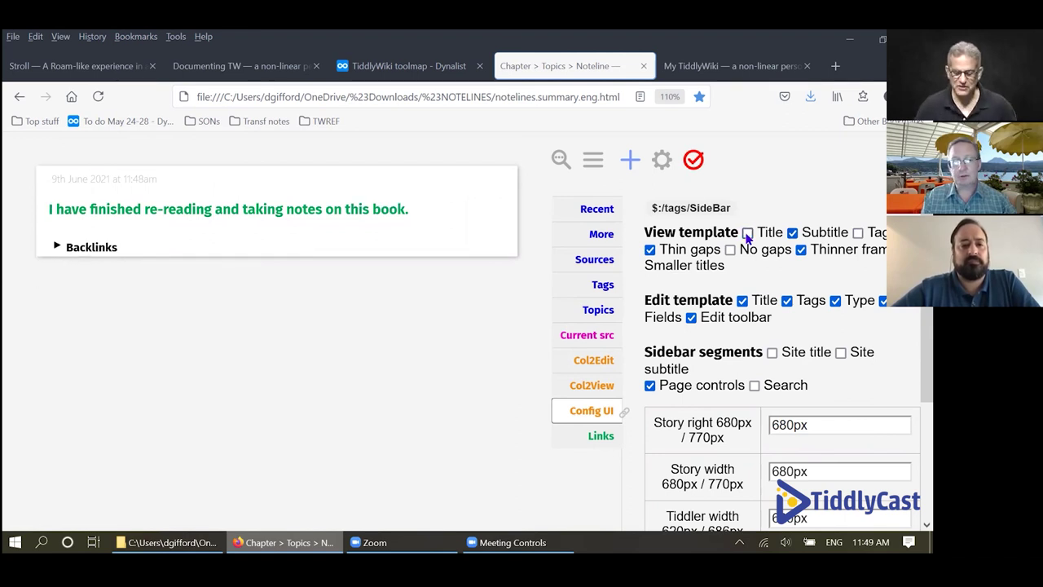
pyautogui.click(747, 233)
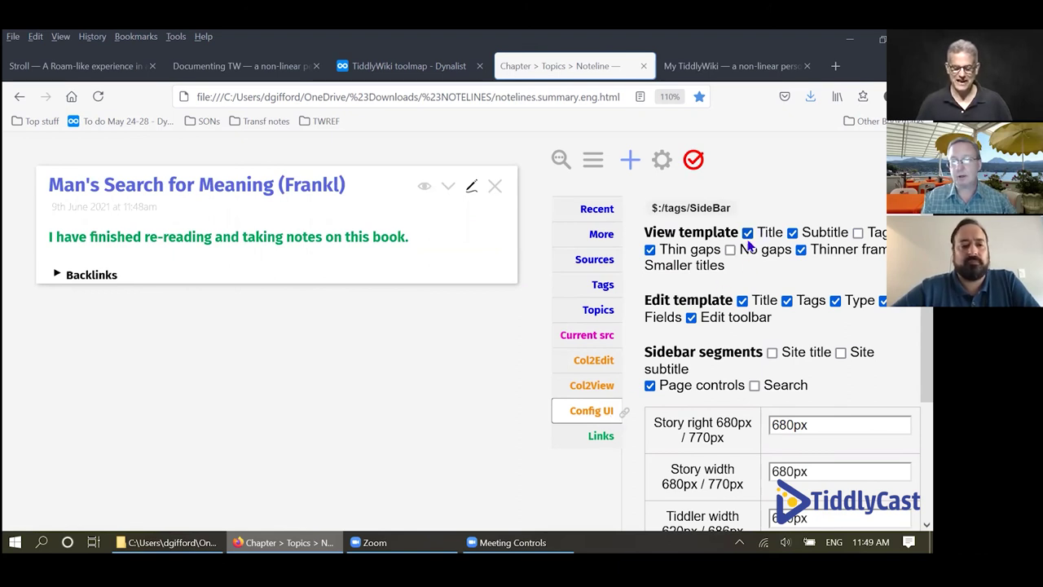
# Step: Open the CustomizerPlugin store page in a new browser tab
pyautogui.click(834, 70)
pyautogui.write('custom')
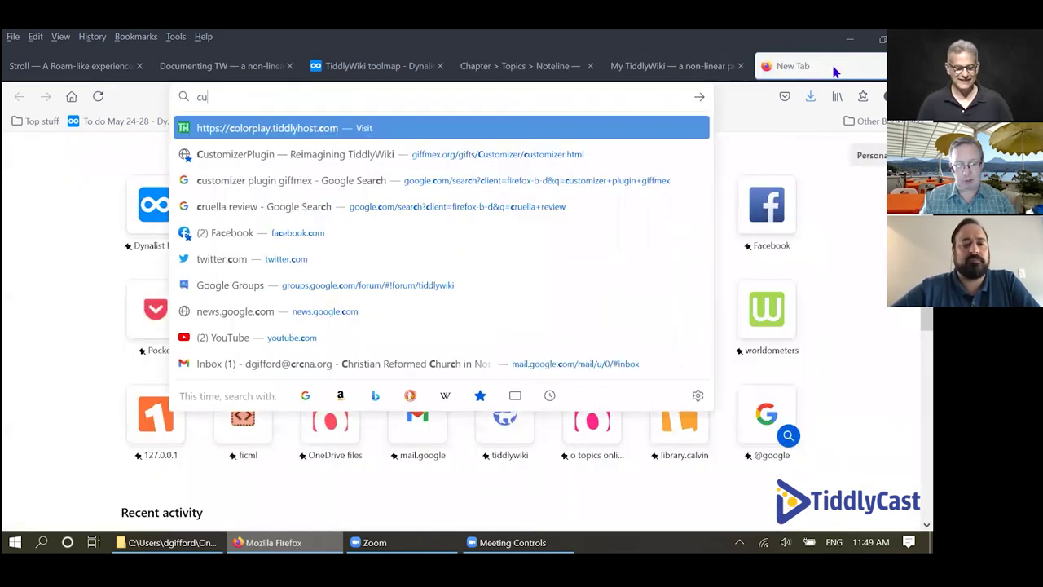
pyautogui.click(636, 145)
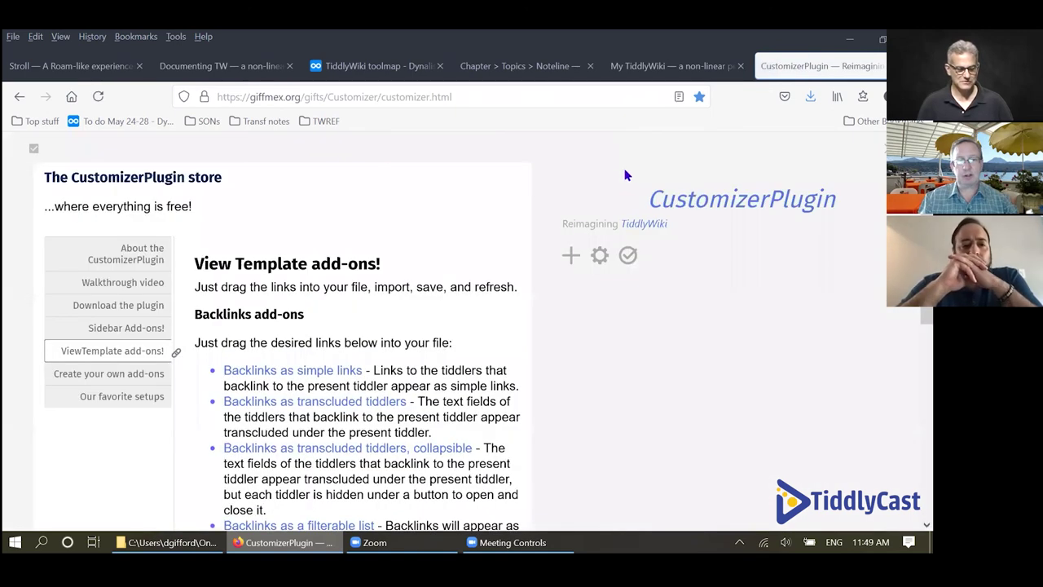
pyautogui.tripleClick(448, 97)
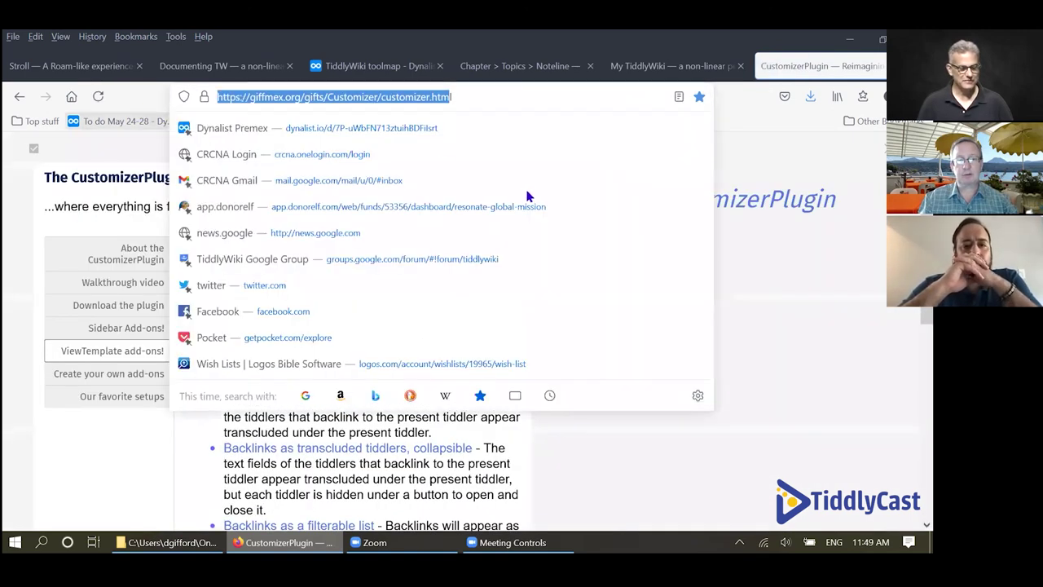
pyautogui.click(812, 336)
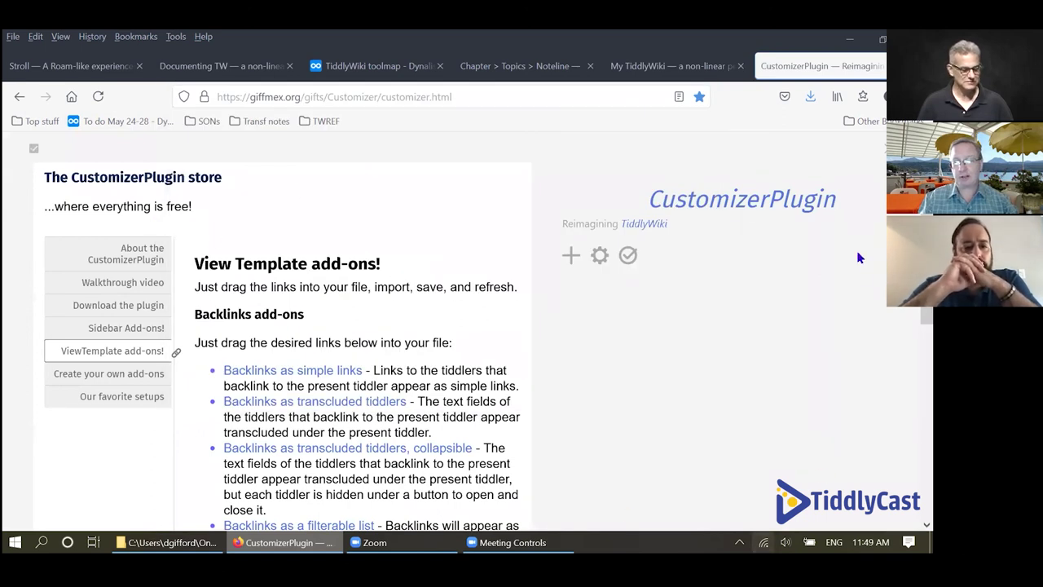
# Step: Try adding the Default sidebar and search box sections under Customize sidebar, then remove them
pyautogui.click(33, 149)
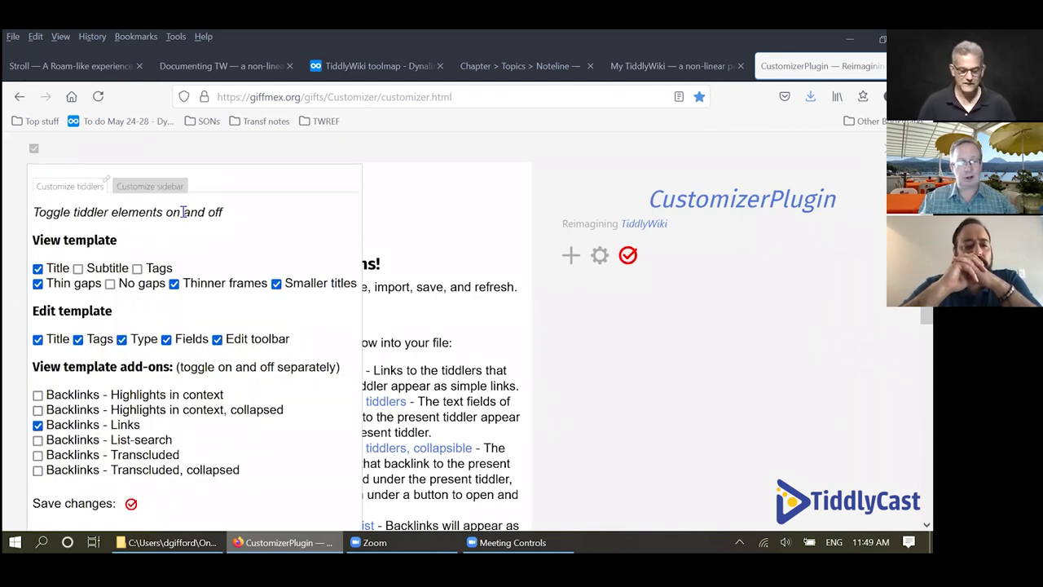
pyautogui.click(154, 186)
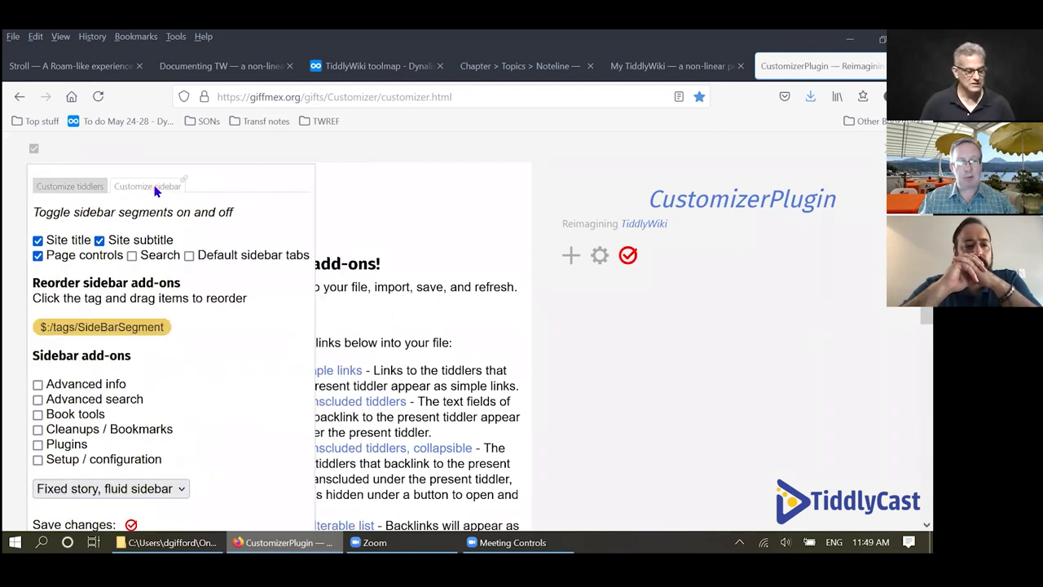
pyautogui.click(189, 256)
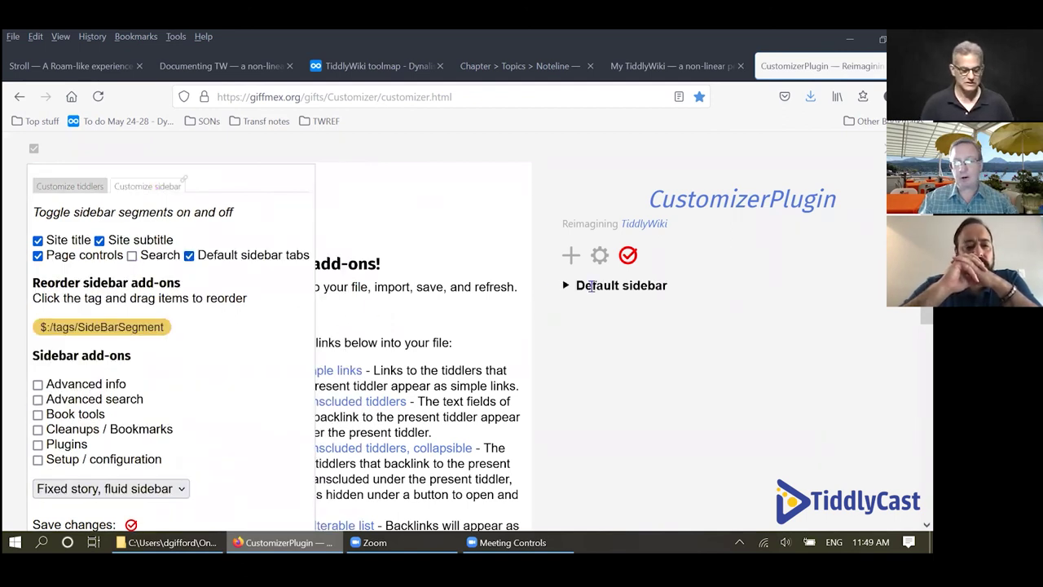
pyautogui.click(565, 285)
pyautogui.click(565, 287)
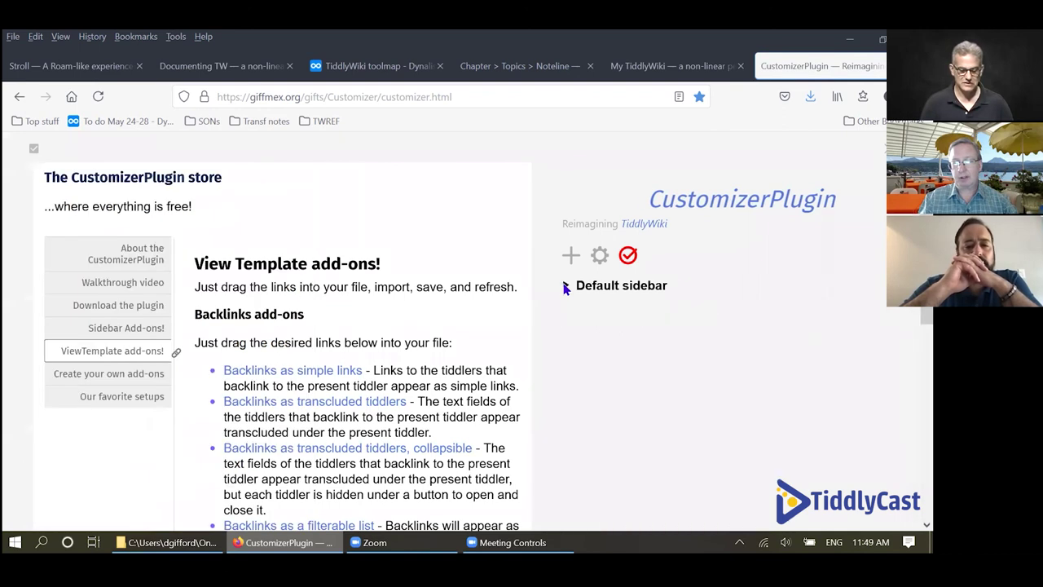
pyautogui.click(33, 150)
pyautogui.click(189, 255)
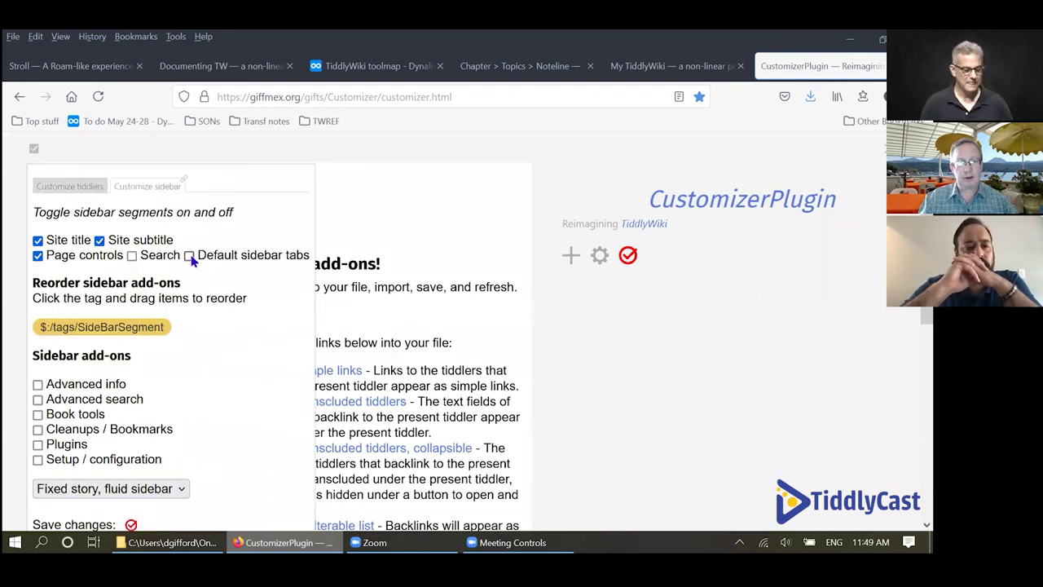
pyautogui.click(132, 256)
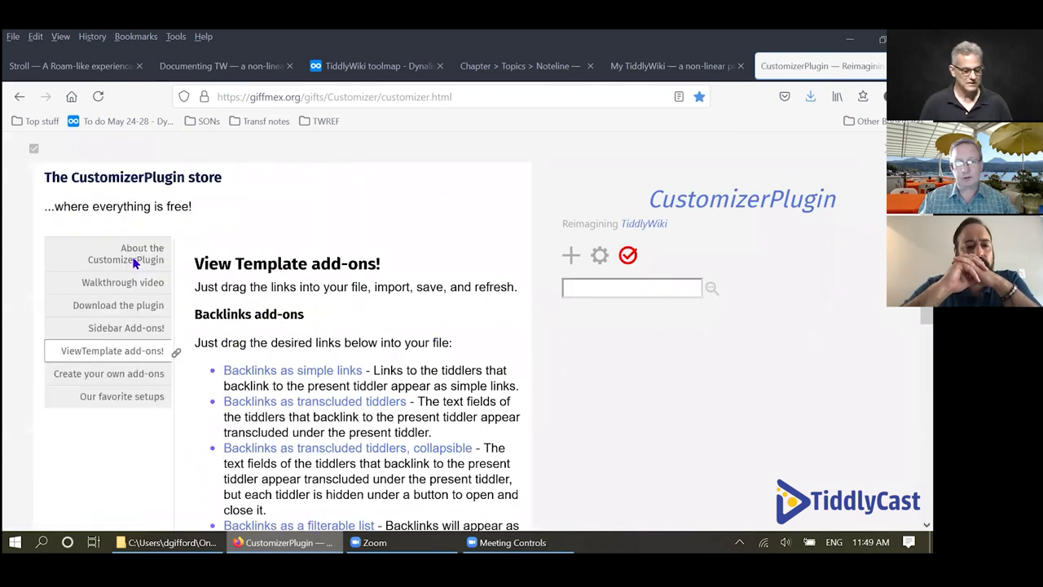
pyautogui.click(33, 149)
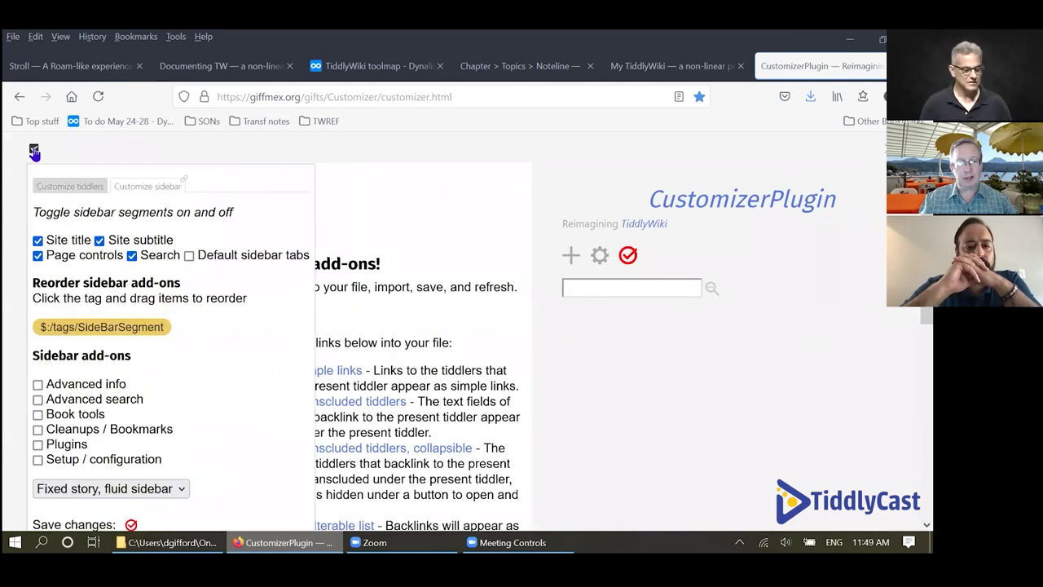
pyautogui.click(132, 256)
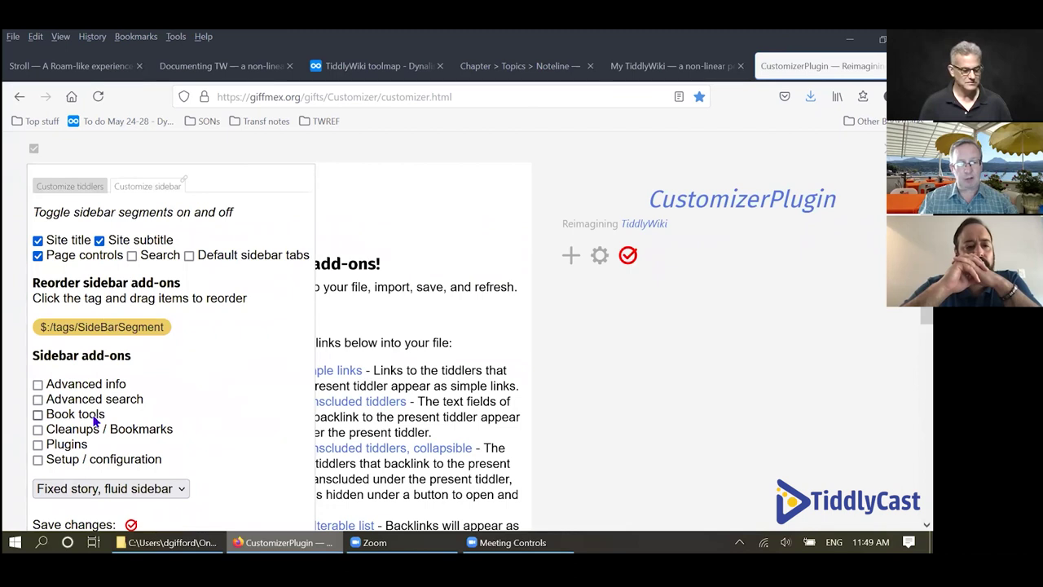
# Step: Add the Advanced search and Book tools sections to the sidebar and preview them
pyautogui.click(38, 399)
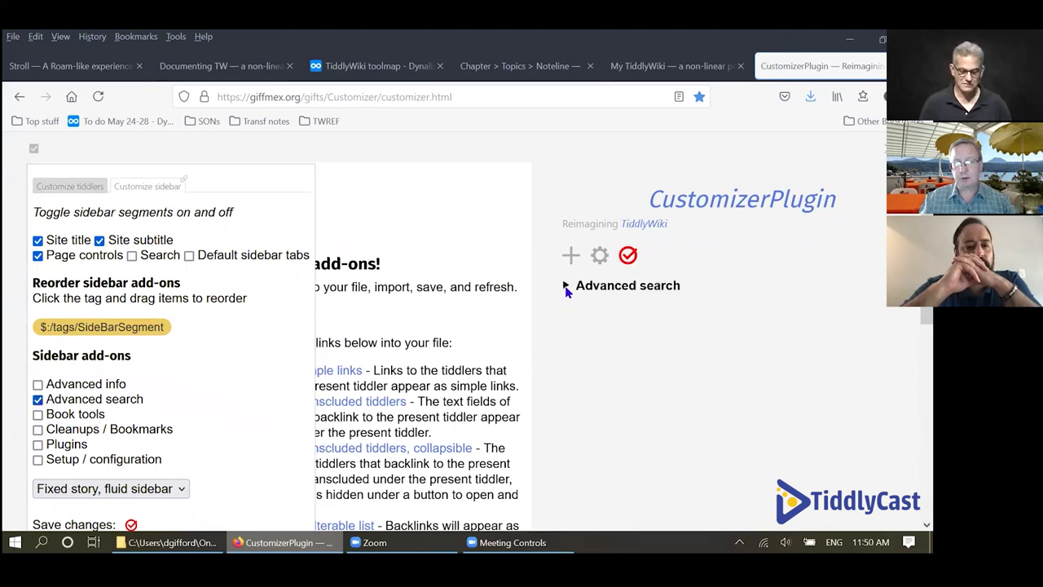
pyautogui.click(566, 286)
pyautogui.click(566, 286)
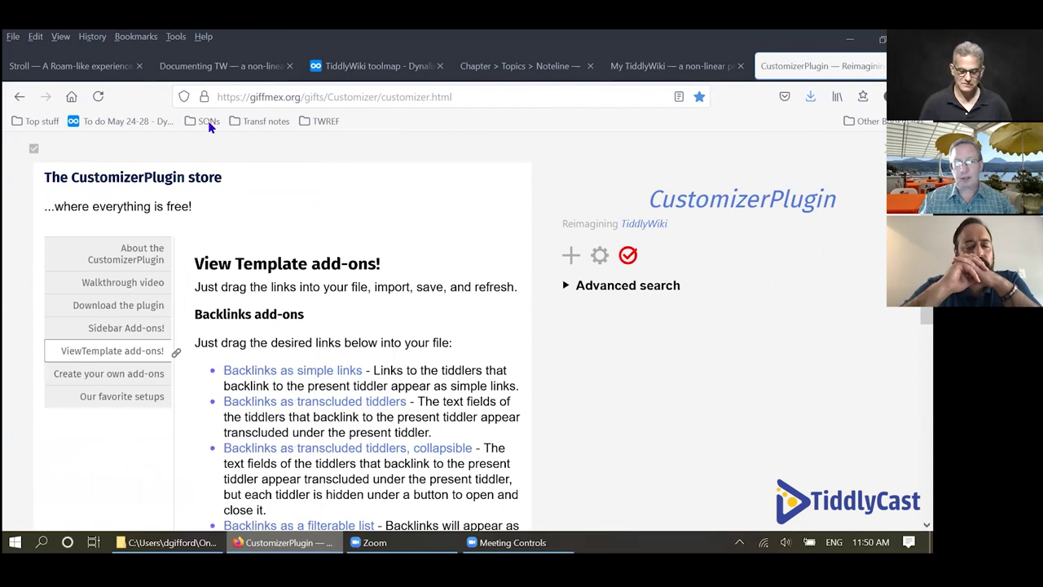
pyautogui.click(33, 150)
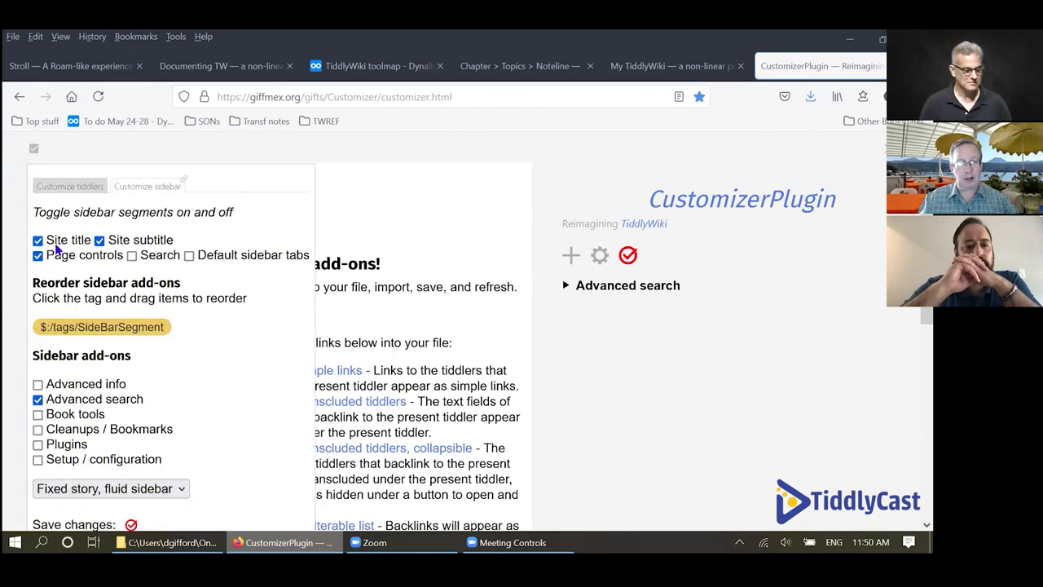
pyautogui.click(38, 414)
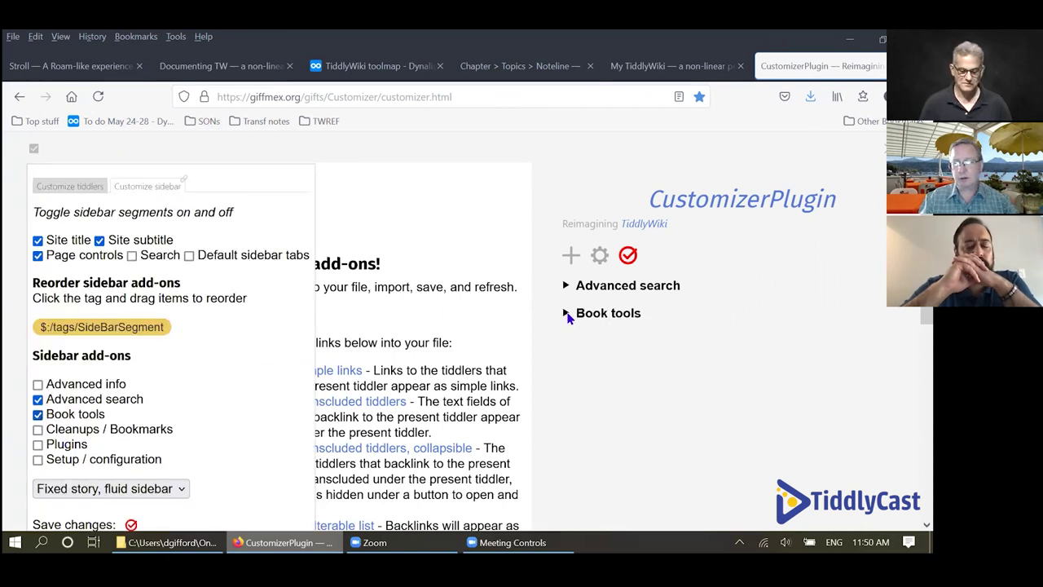
pyautogui.click(570, 317)
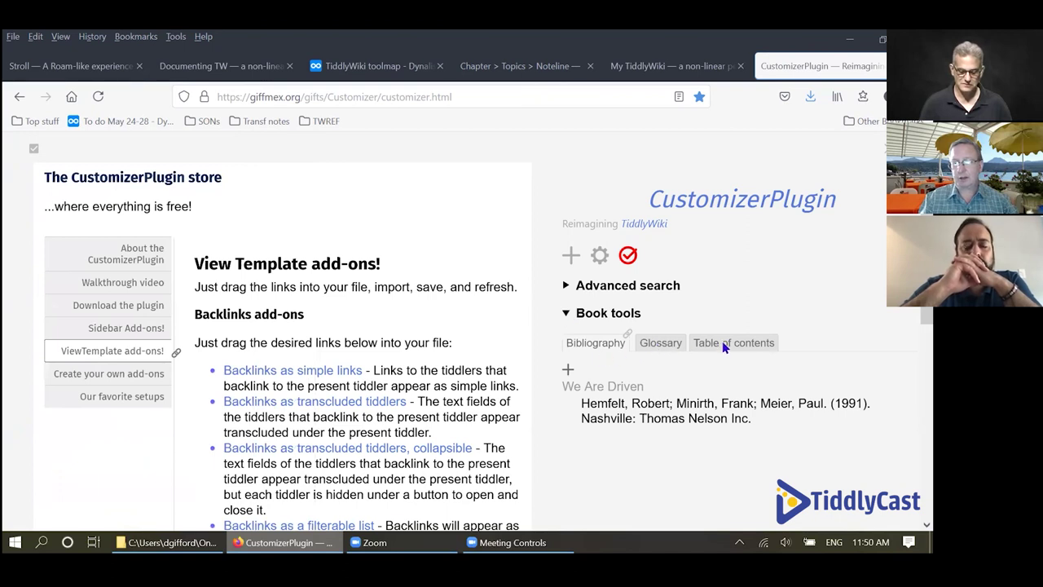
pyautogui.click(33, 148)
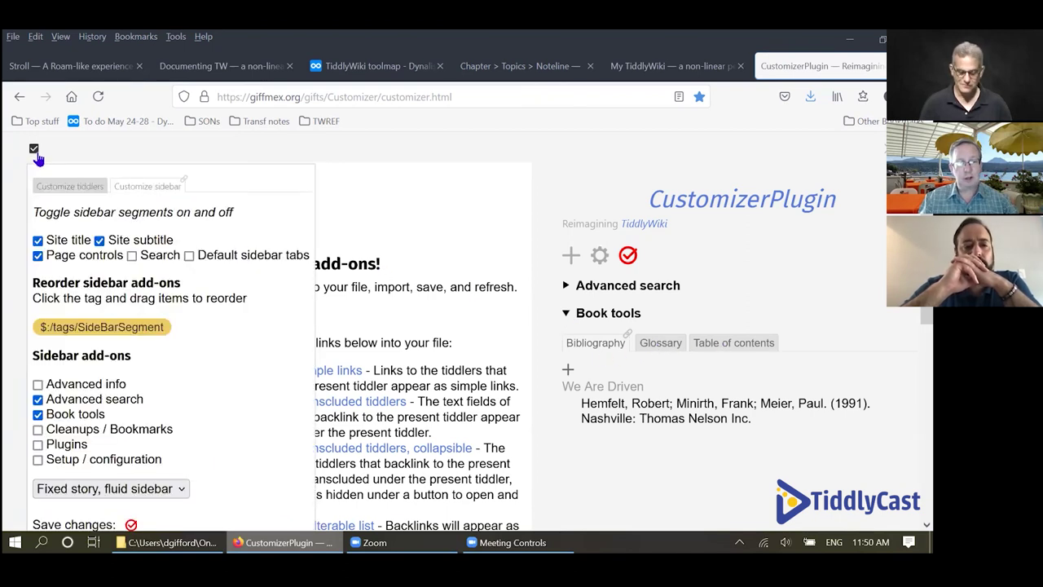
pyautogui.click(441, 148)
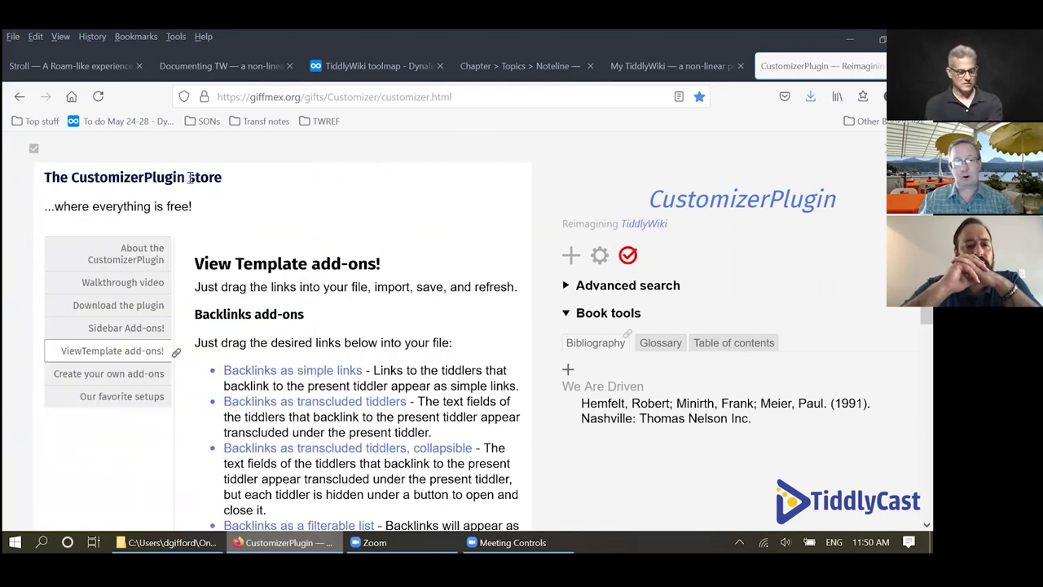
# Step: View the plugin download instructions, then the Sidebar Add-ons! page
pyautogui.moveTo(189, 178); pyautogui.dragTo(233, 184)
pyautogui.click(322, 198)
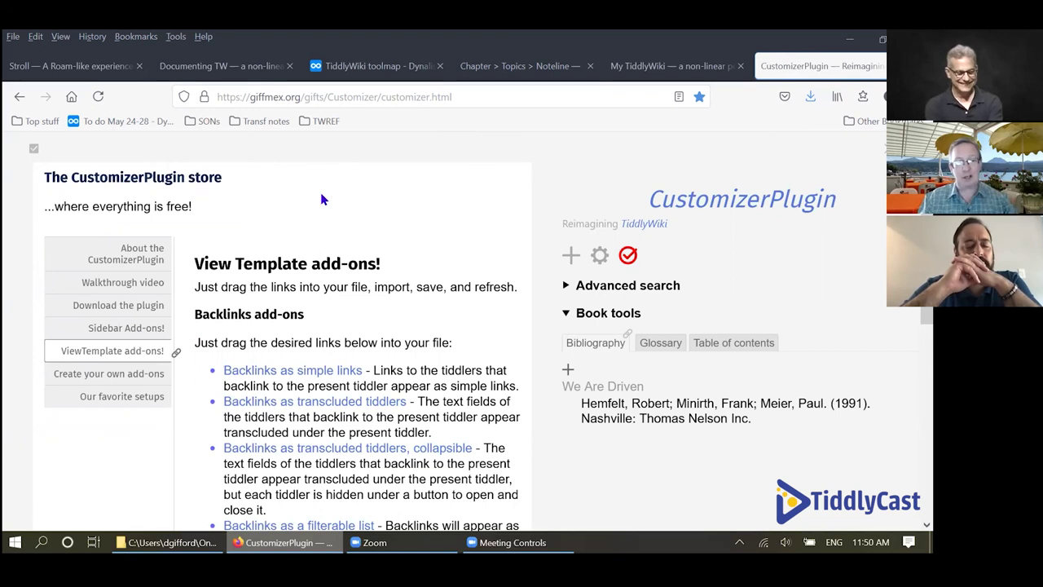
pyautogui.click(124, 303)
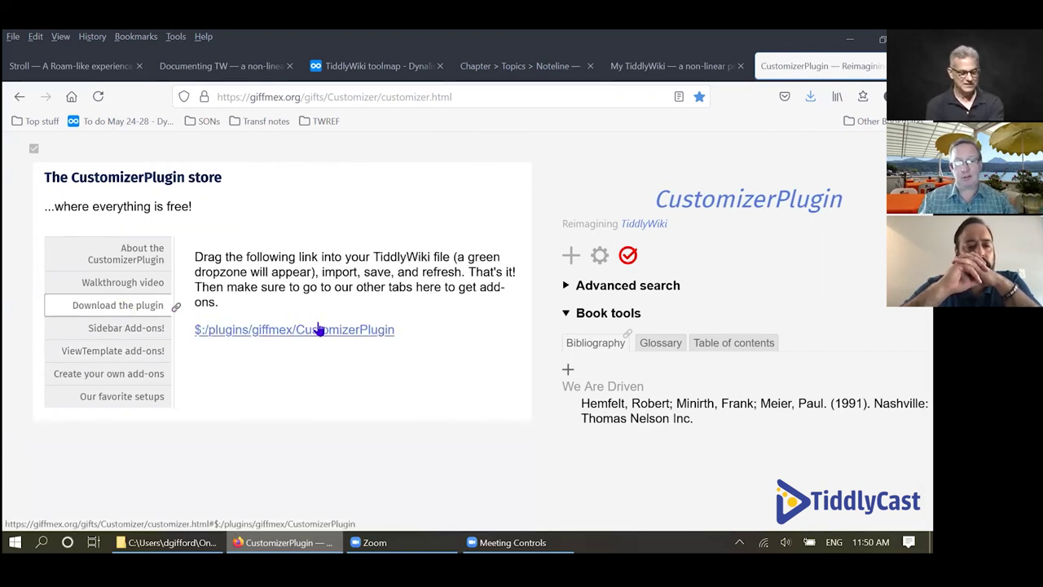
pyautogui.click(34, 149)
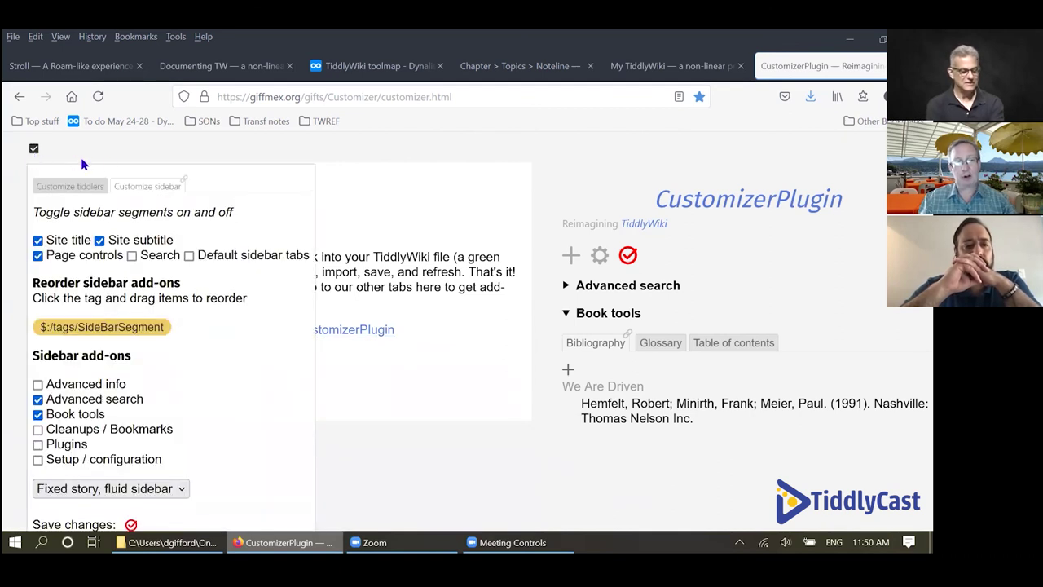
pyautogui.click(77, 160)
pyautogui.click(131, 328)
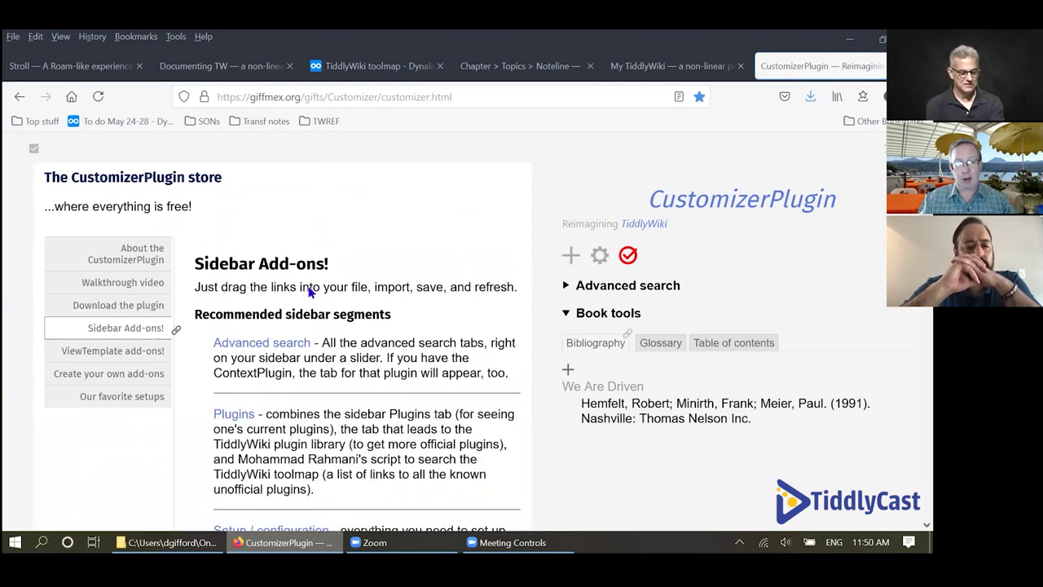
# Step: Browse the store's ViewTemplate add-ons! section
pyautogui.scroll(-5, 285, 338)
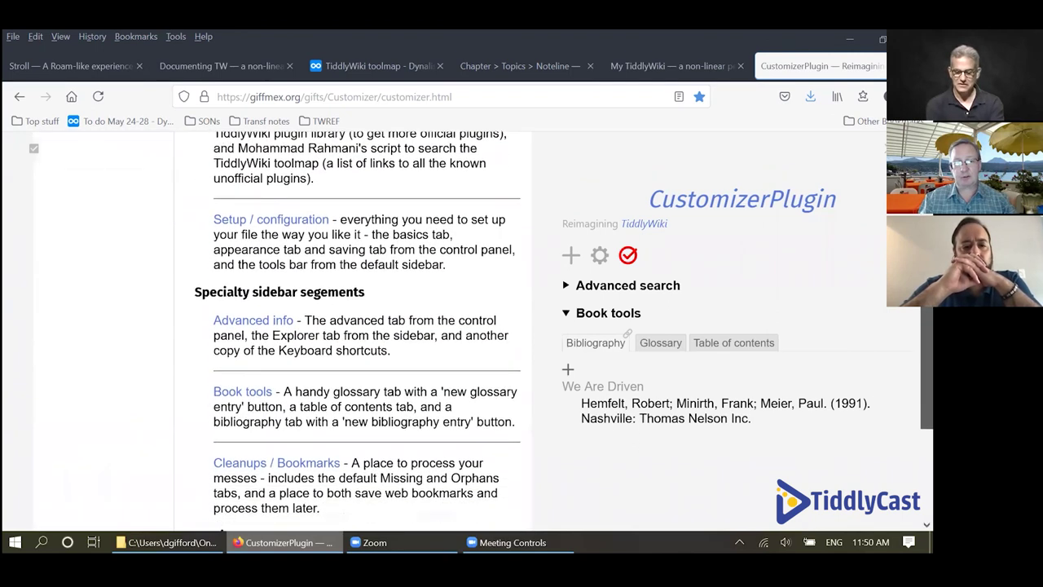
pyautogui.scroll(5, 166, 336)
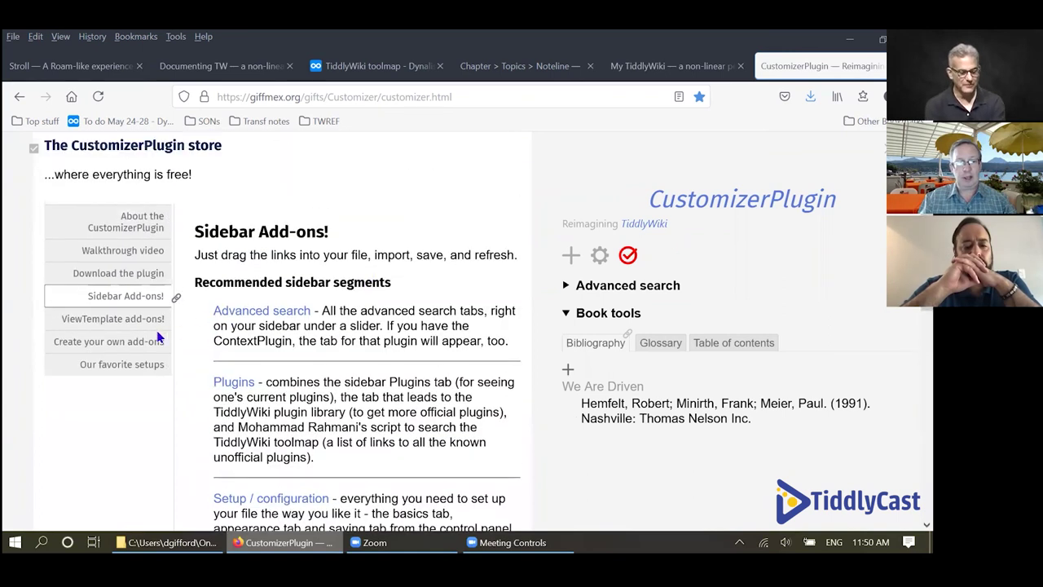
pyautogui.click(149, 323)
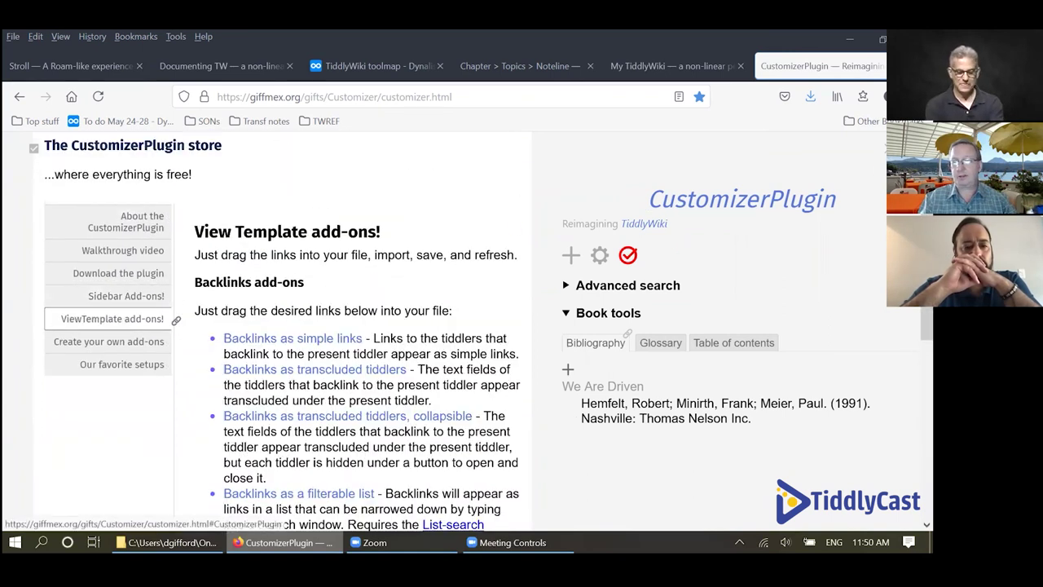
pyautogui.scroll(-3, 352, 277)
pyautogui.scroll(2, 351, 277)
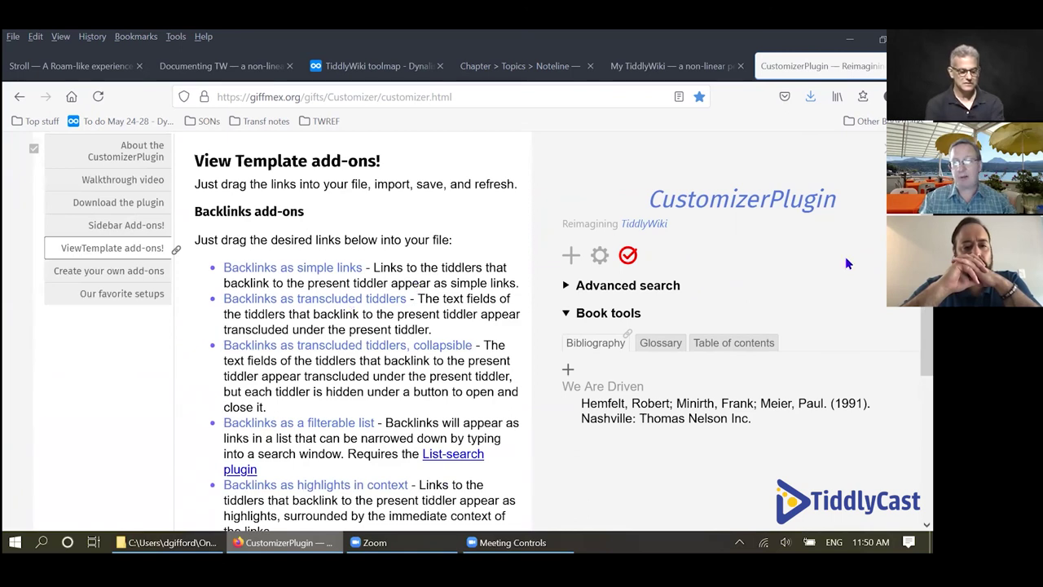
pyautogui.scroll(-3, 132, 391)
pyautogui.scroll(5, 132, 391)
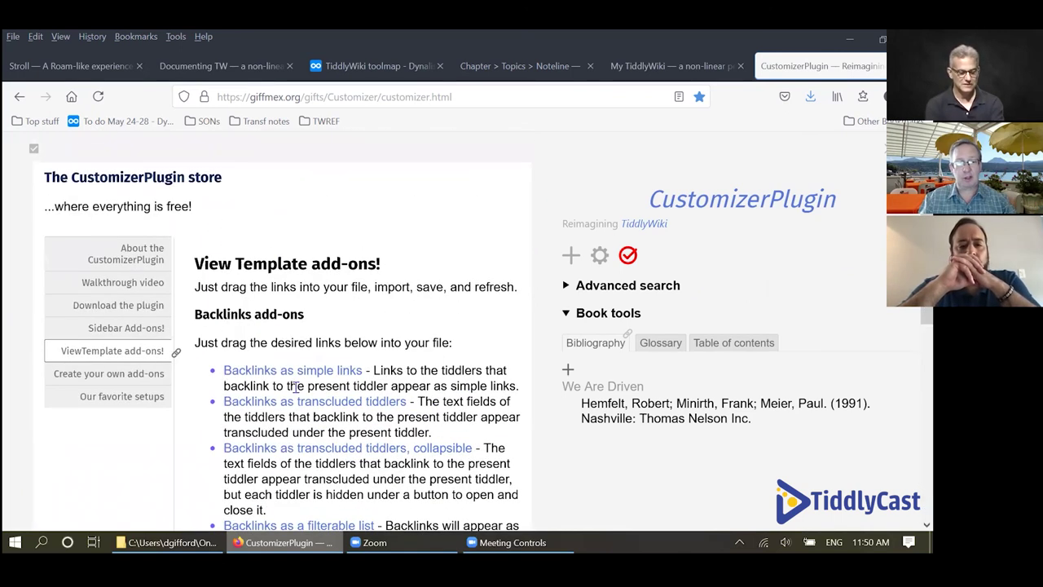
# Step: Check Create your own add-ons, return to ViewTemplate add-ons!, then try leaving the store page
pyautogui.click(129, 375)
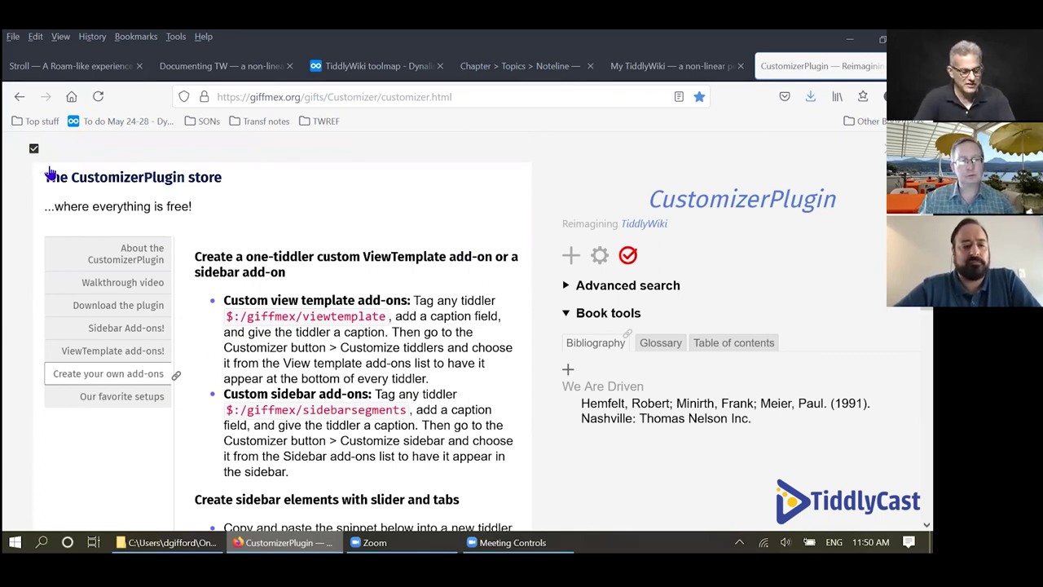
pyautogui.click(135, 351)
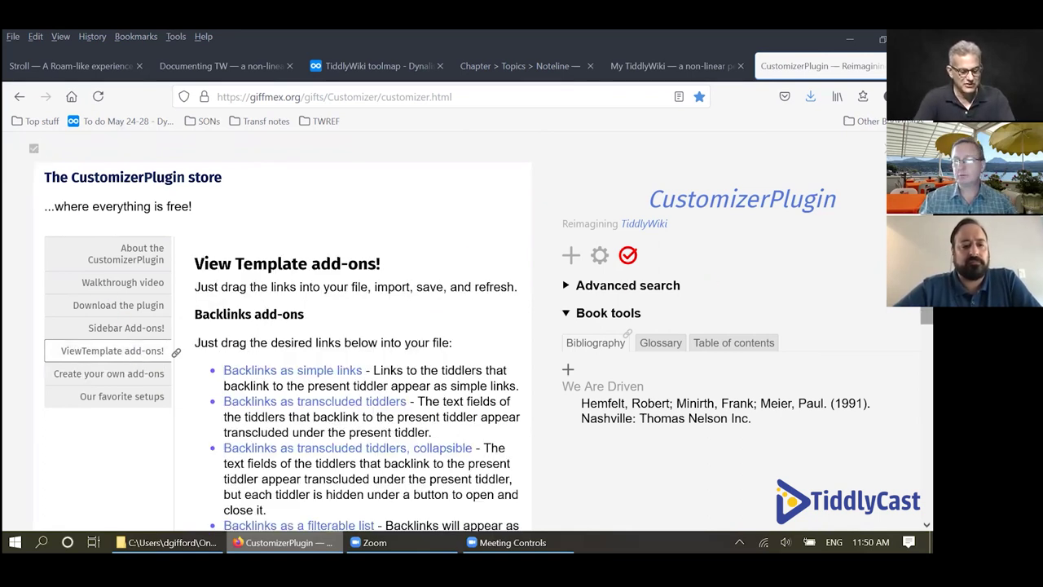
pyautogui.scroll(-5, 358, 350)
pyautogui.scroll(-2, 373, 326)
pyautogui.scroll(4, 372, 326)
pyautogui.scroll(1, 359, 326)
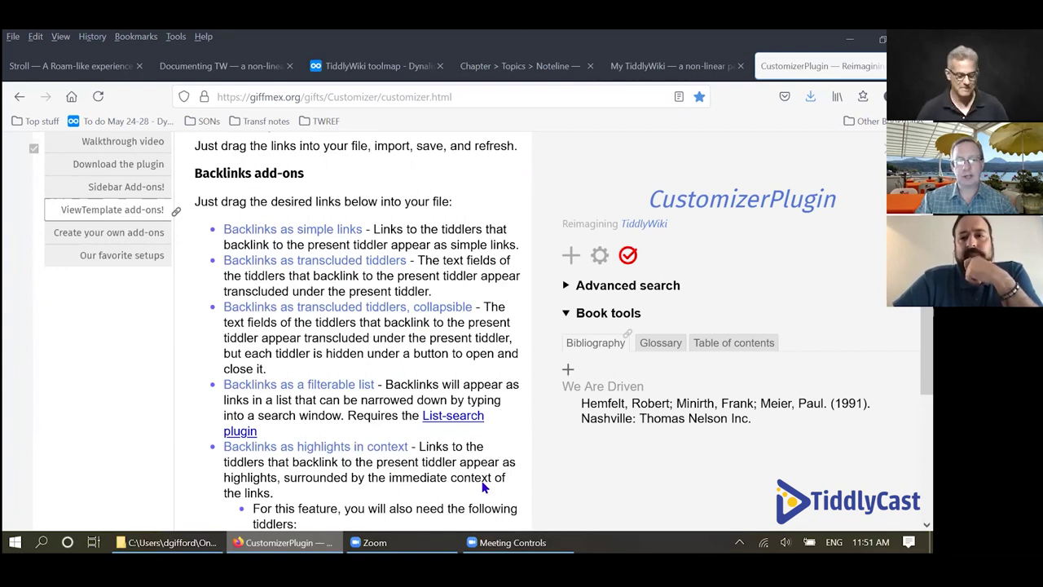
pyautogui.scroll(-3, 338, 391)
pyautogui.scroll(-3, 336, 387)
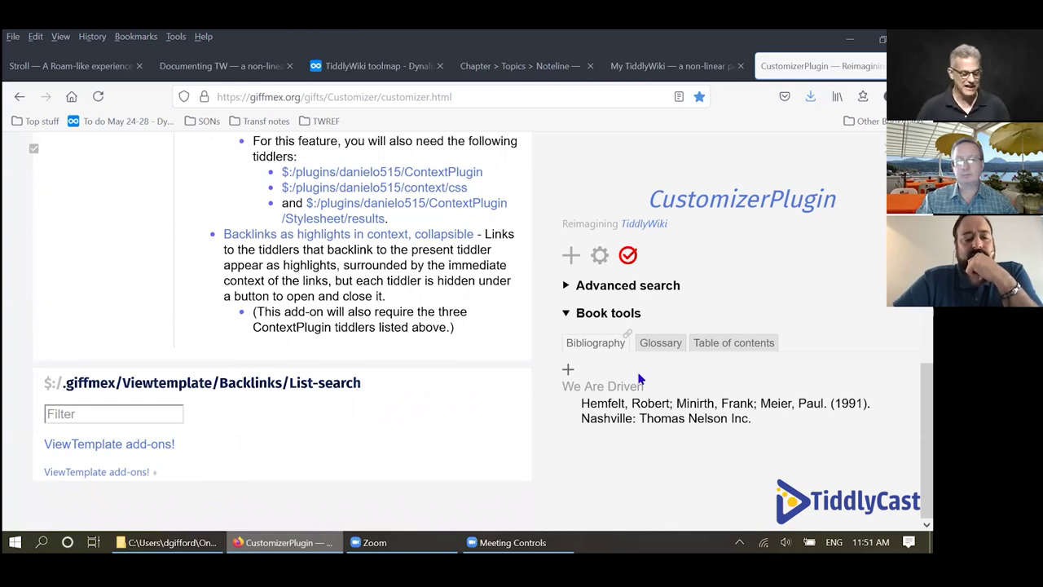
pyautogui.moveTo(926, 403); pyautogui.dragTo(485, 208)
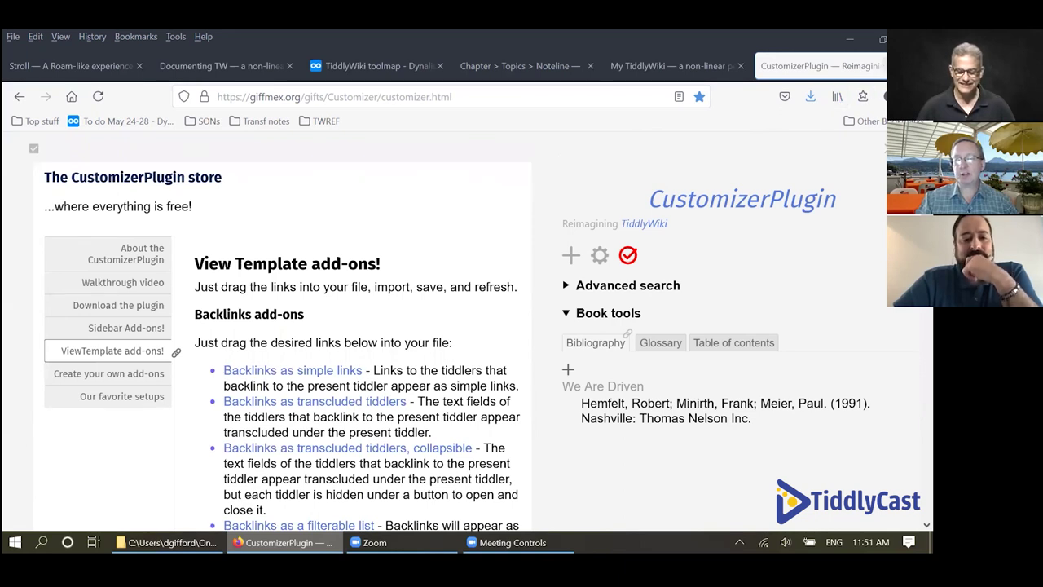
pyautogui.press('F5')
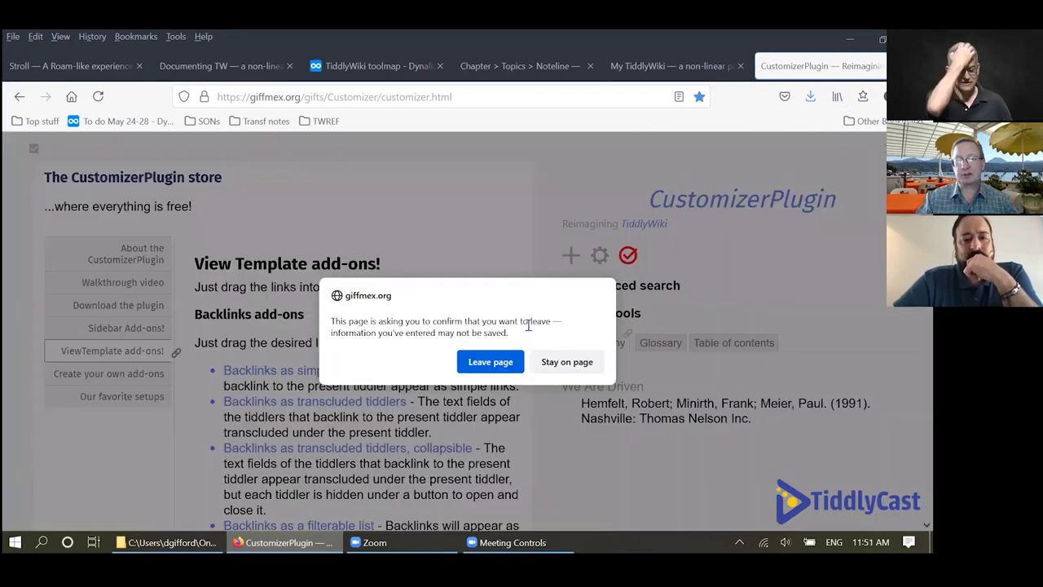
# Step: Confirm Leave page on the store, then switch to the My TiddlyWiki tab
pyautogui.click(477, 369)
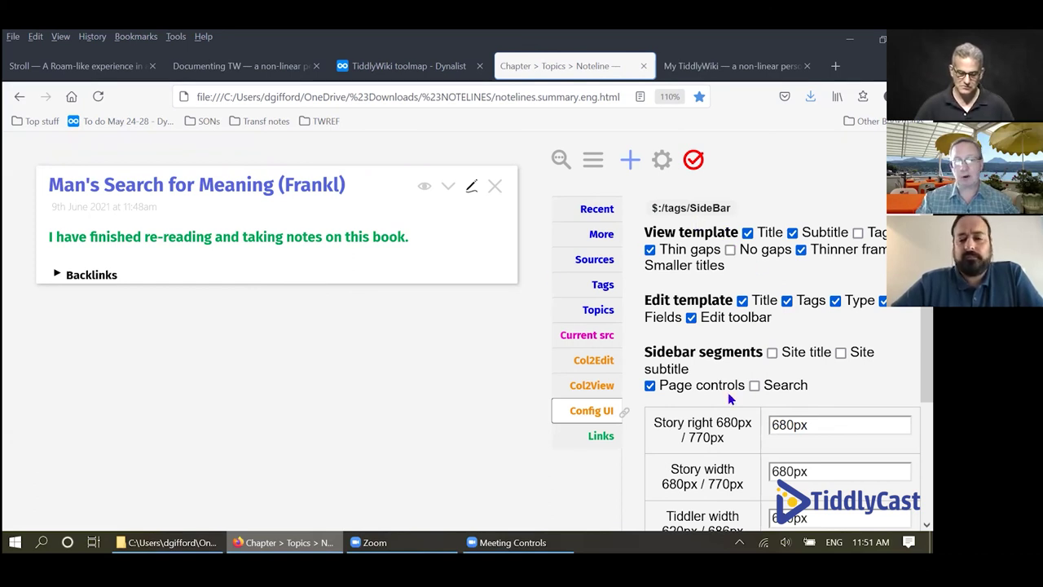
pyautogui.click(689, 82)
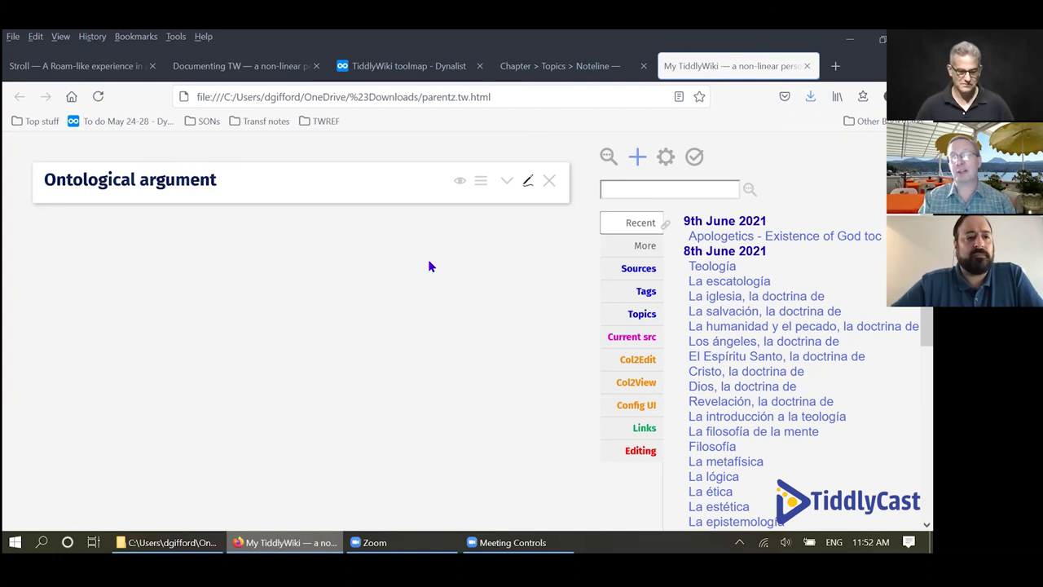
# Step: Preview Ontological argument's parent table of contents, then edit and save it to inspect its list field
pyautogui.click(479, 186)
pyautogui.scroll(-2, 768, 261)
pyautogui.scroll(2, 766, 236)
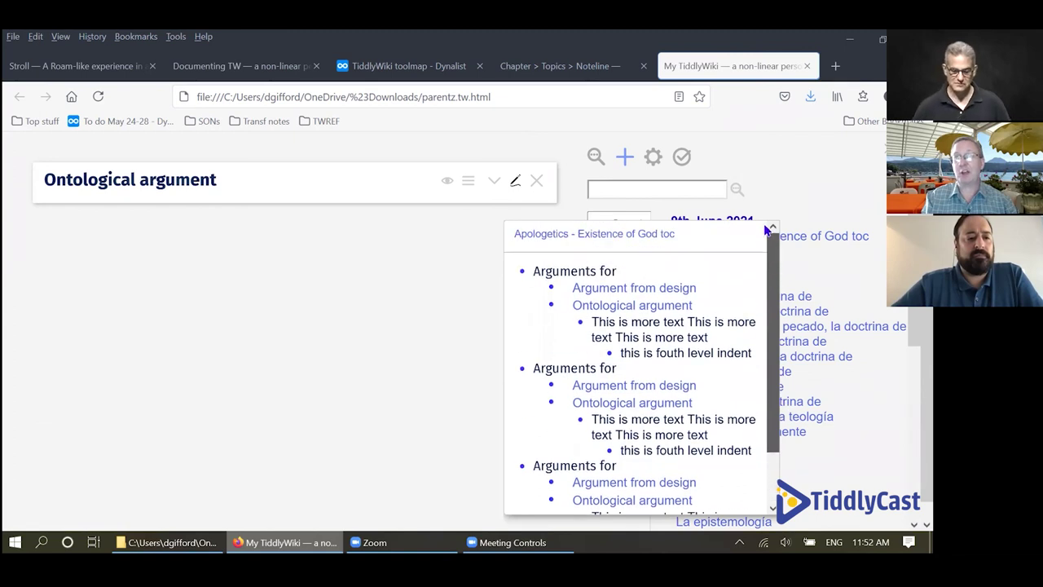
pyautogui.scroll(-2, 733, 326)
pyautogui.scroll(2, 733, 325)
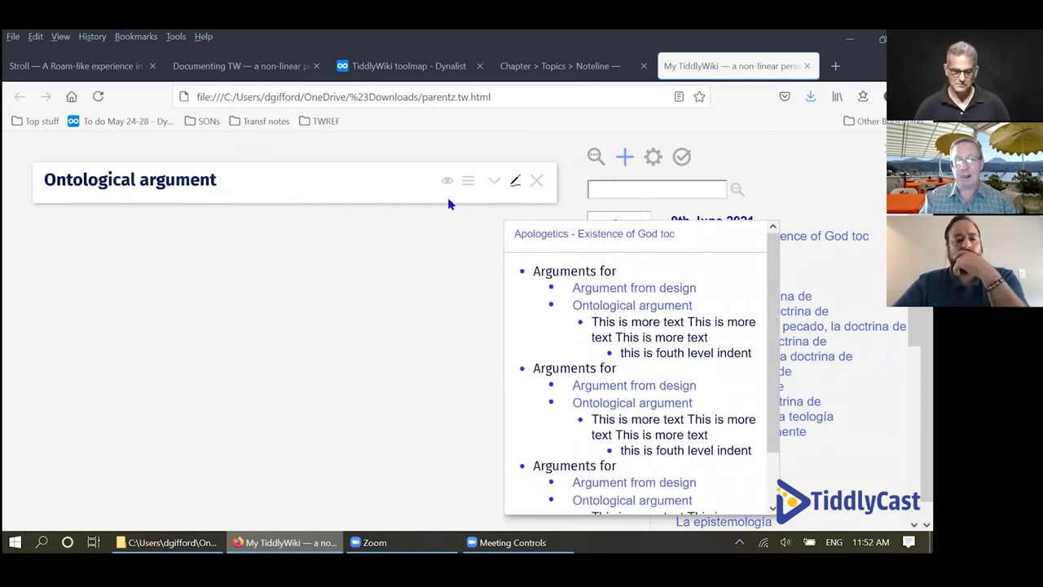
pyautogui.click(362, 185)
pyautogui.click(515, 180)
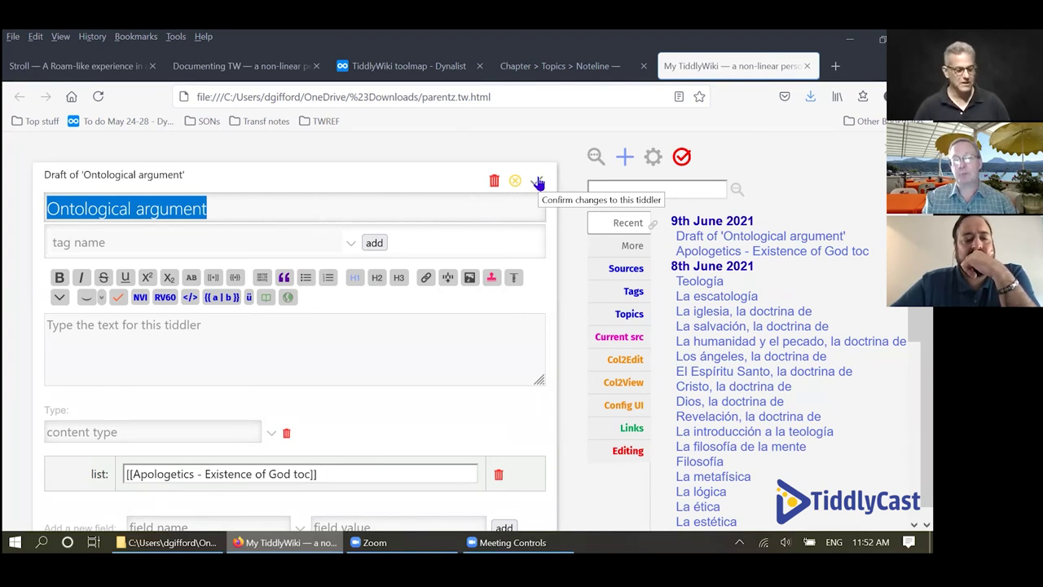
pyautogui.click(538, 182)
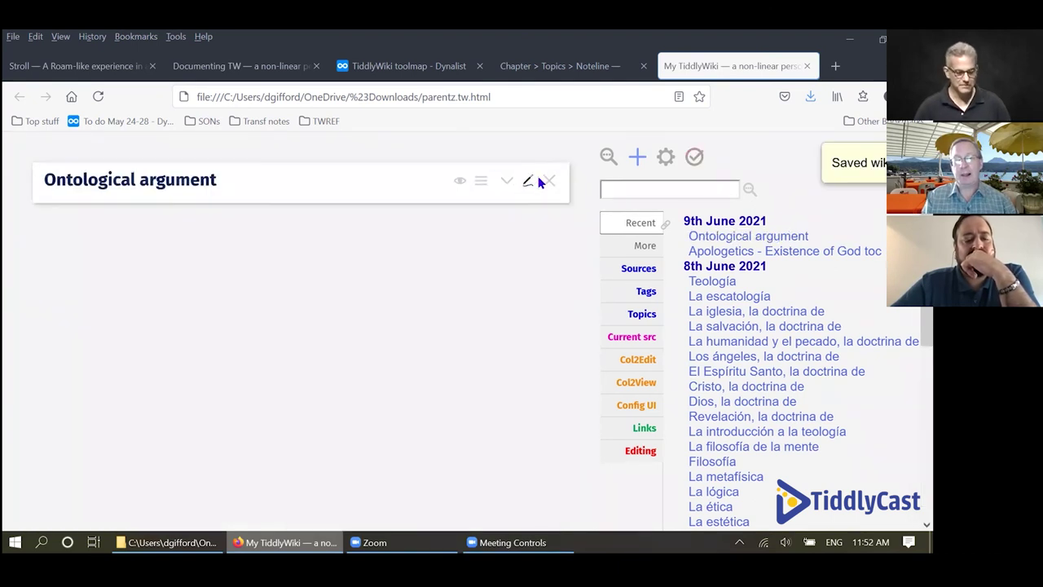
# Step: Open Apologetics - Existence of God toc from the list popup and check which contents include it
pyautogui.click(481, 185)
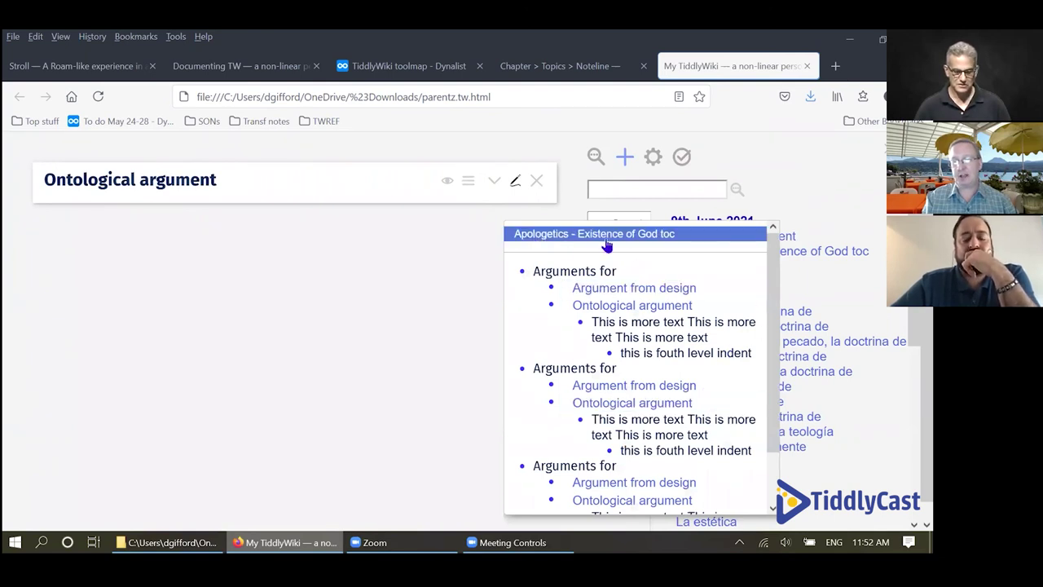
pyautogui.scroll(-2, 733, 281)
pyautogui.scroll(2, 749, 278)
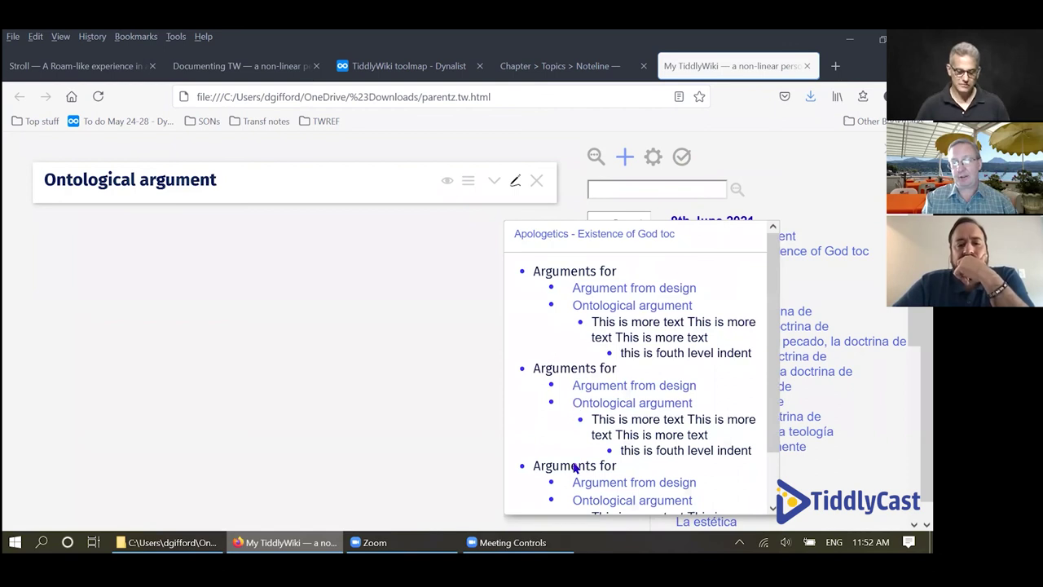
pyautogui.scroll(-2, 776, 326)
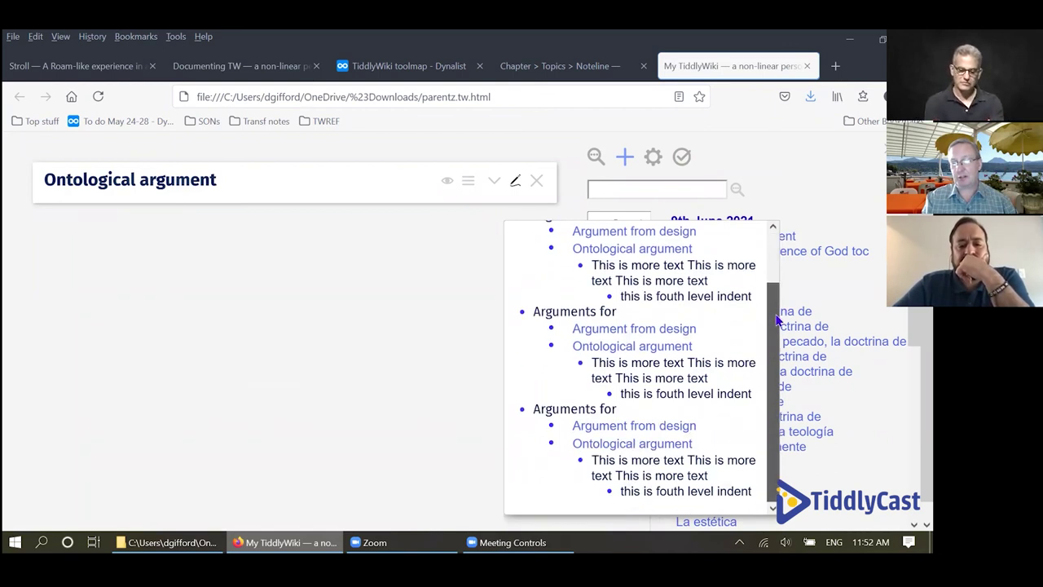
pyautogui.scroll(2, 771, 326)
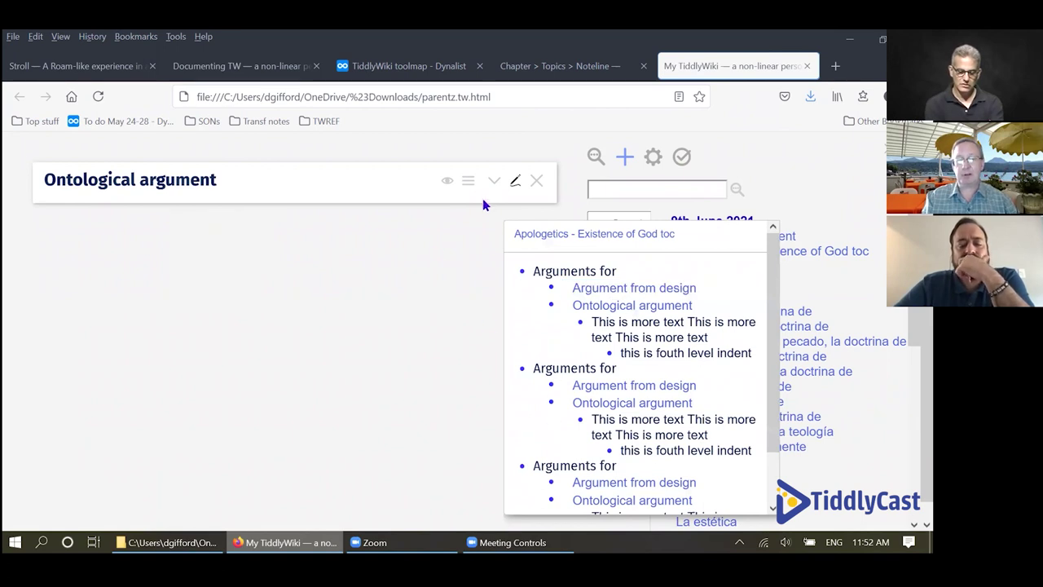
pyautogui.click(539, 235)
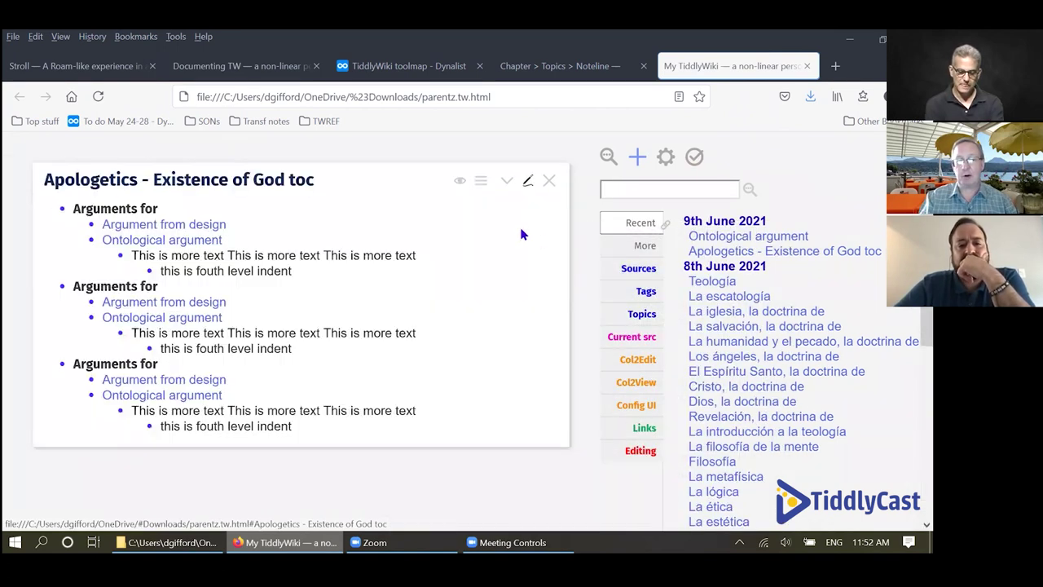
pyautogui.click(480, 180)
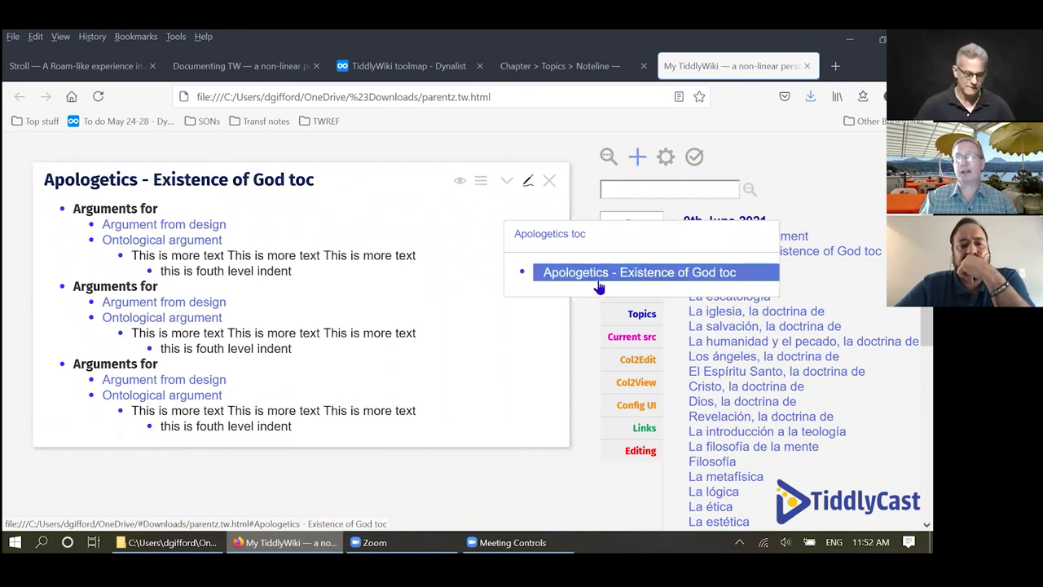
pyautogui.click(417, 222)
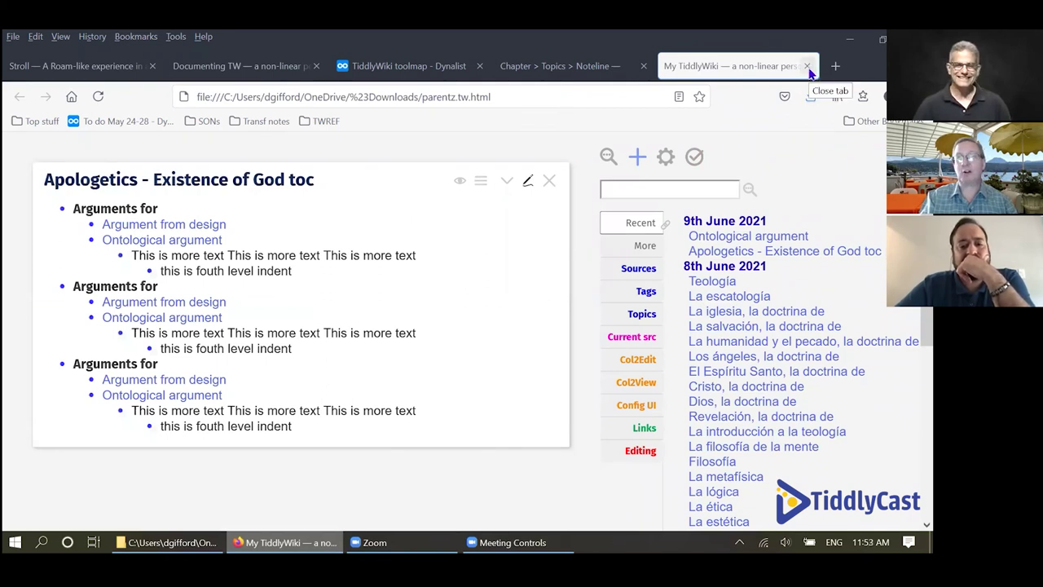
# Step: Close the My TiddlyWiki and Noteline tabs, confirming Leave page
pyautogui.click(807, 66)
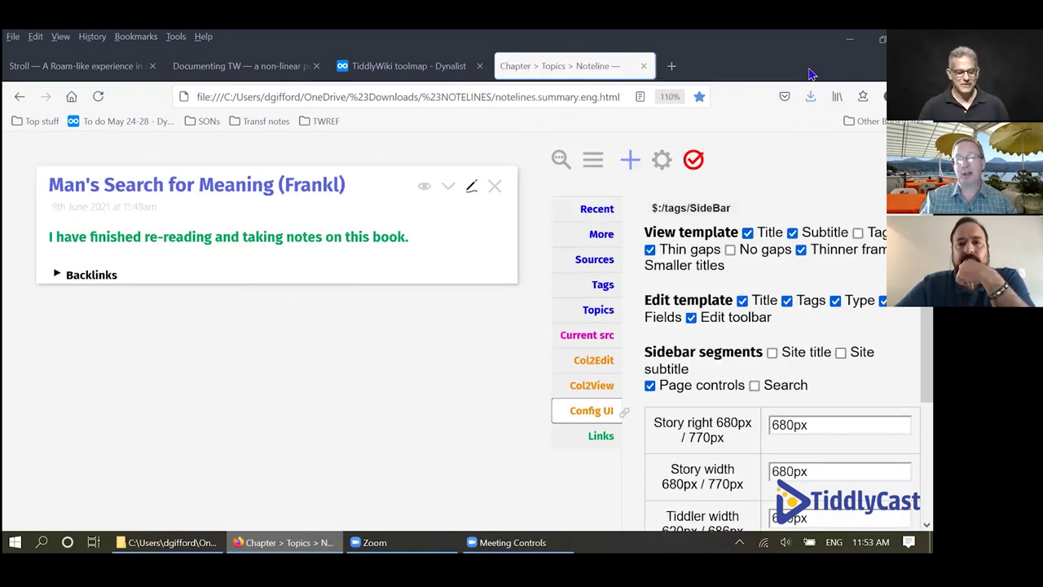
pyautogui.click(643, 66)
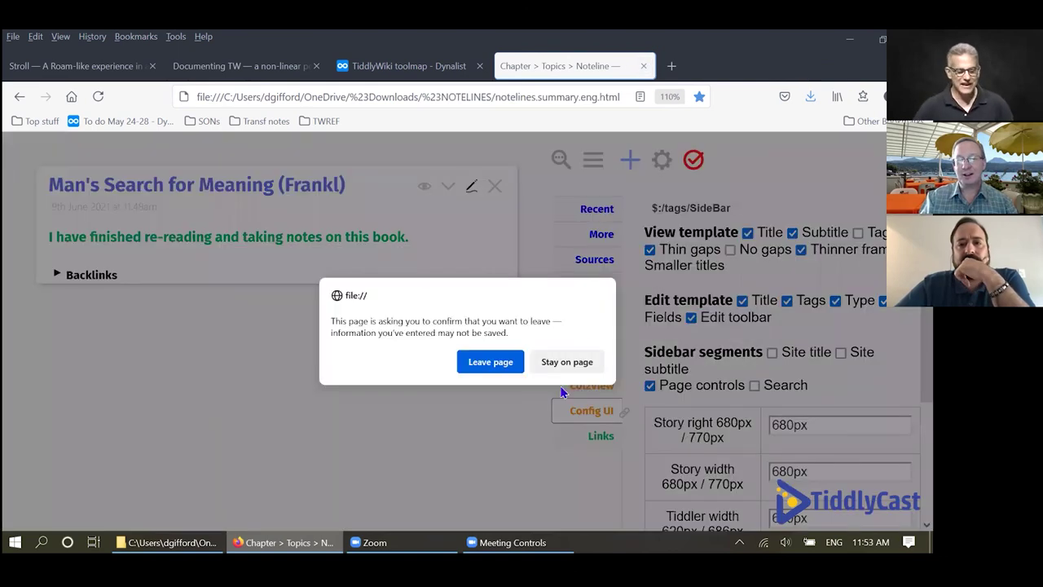
pyautogui.click(493, 362)
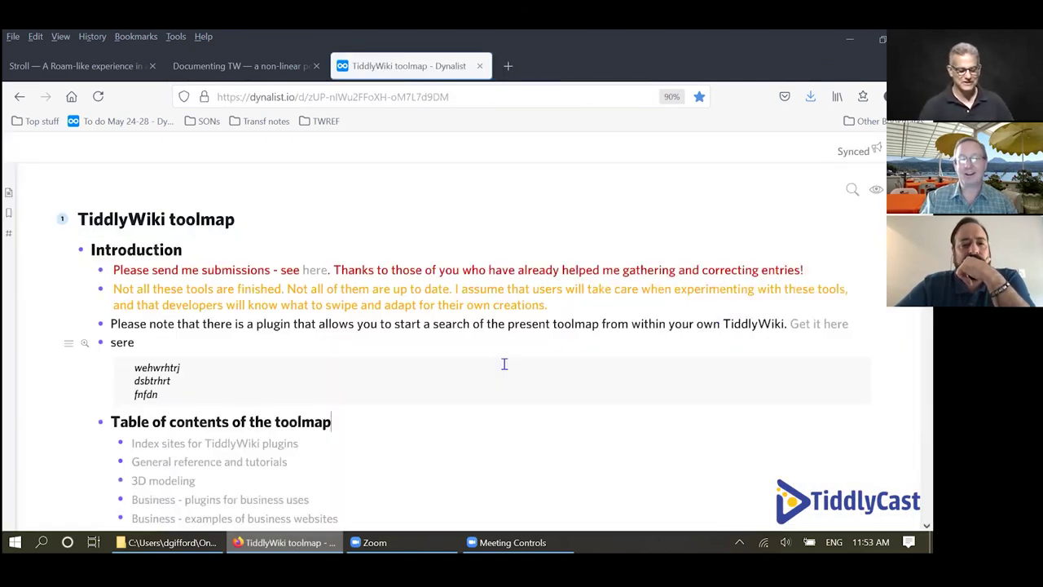